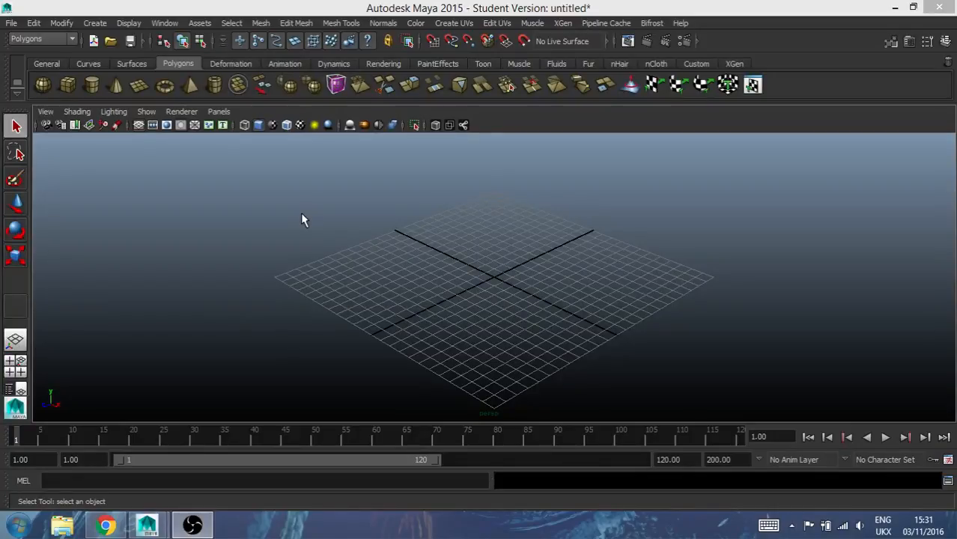
mouse_move(359, 298)
left_mouse_down("alt")
mouse_move(389, 274)
mouse_move(348, 280)
mouse_move(371, 293)
mouse_move(348, 280)
mouse_move(357, 289)
left_mouse_up("alt")
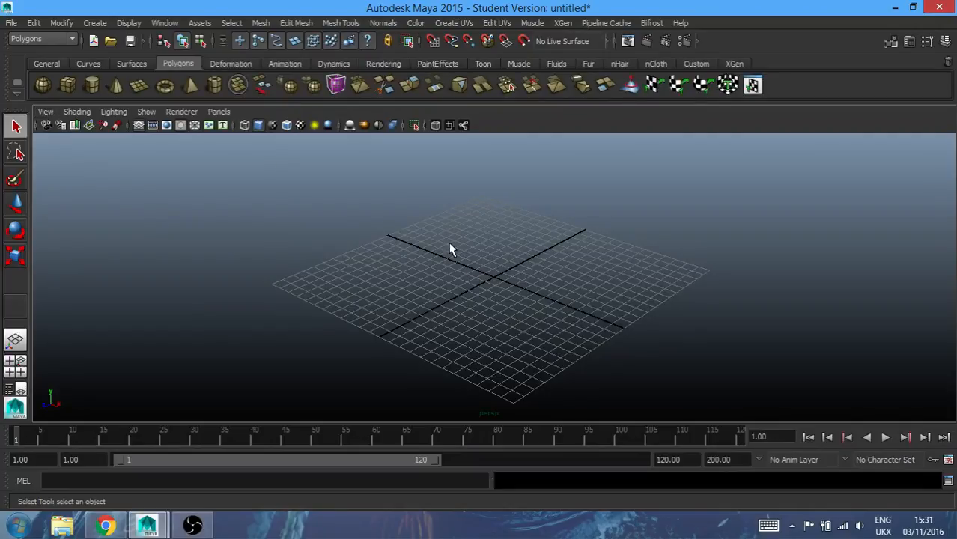
mouse_move(551, 276)
left_mouse_down("alt")
mouse_move(546, 267)
mouse_move(541, 284)
mouse_move(568, 257)
mouse_move(565, 276)
mouse_move(521, 269)
mouse_move(550, 292)
mouse_move(540, 263)
mouse_move(515, 263)
mouse_move(560, 273)
mouse_move(550, 292)
left_mouse_up("alt")
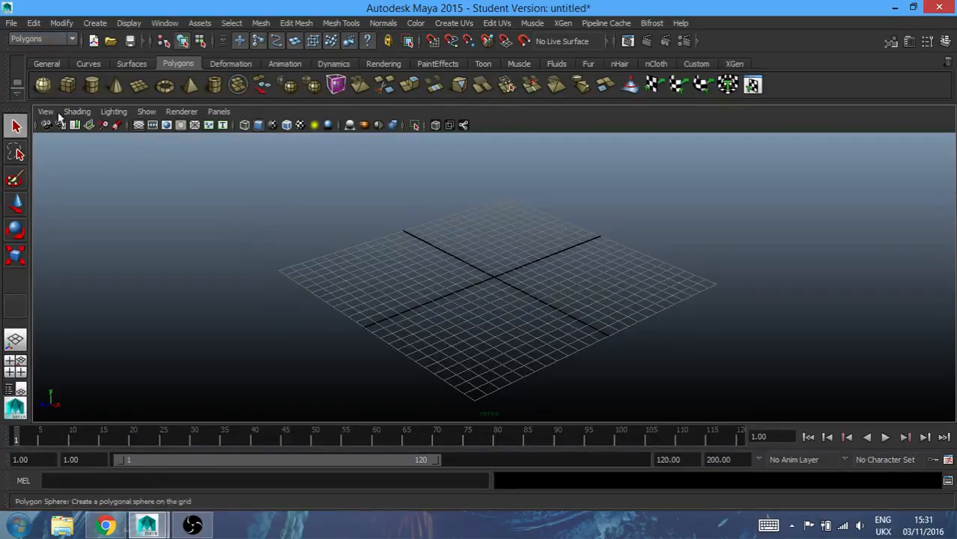
left_click(12, 23)
mouse_move(81, 162)
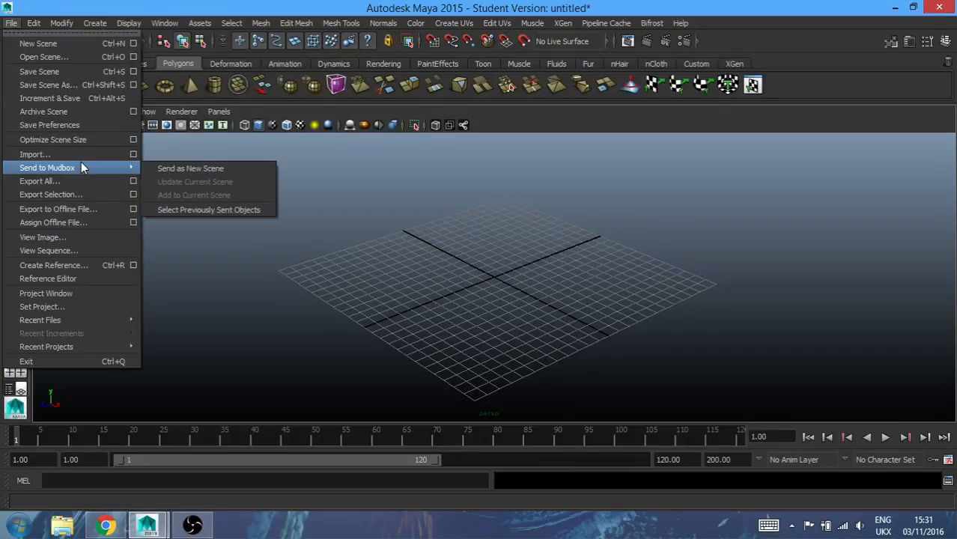
left_click(60, 293)
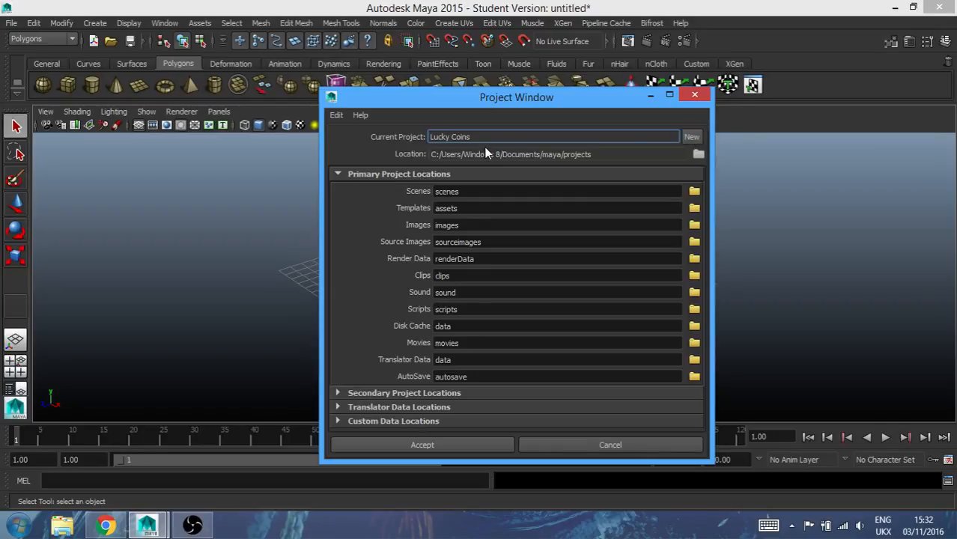
left_click(692, 138)
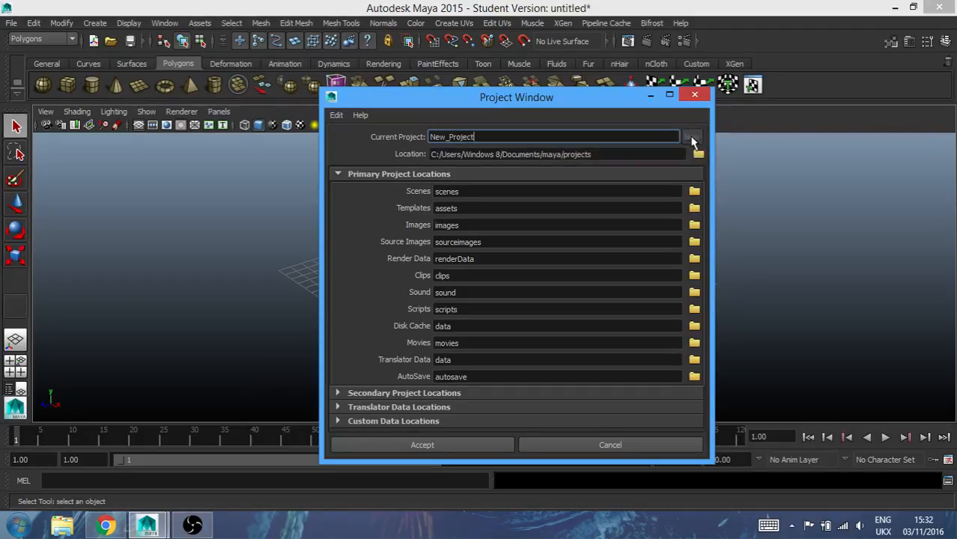
left_click_drag(485, 137, 370, 152)
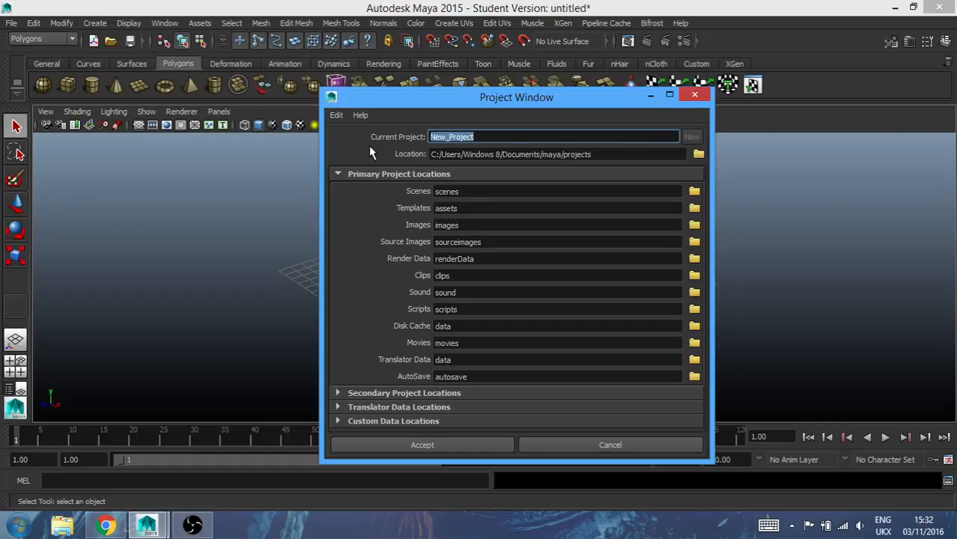
key("BackSpace")
type("m")
key("BackSpace")
type("Gitch")
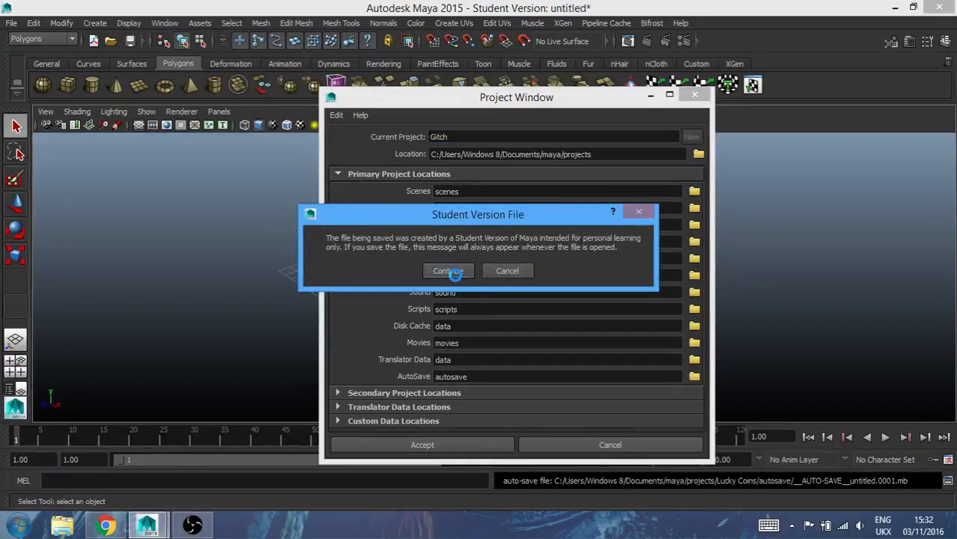
left_click(453, 272)
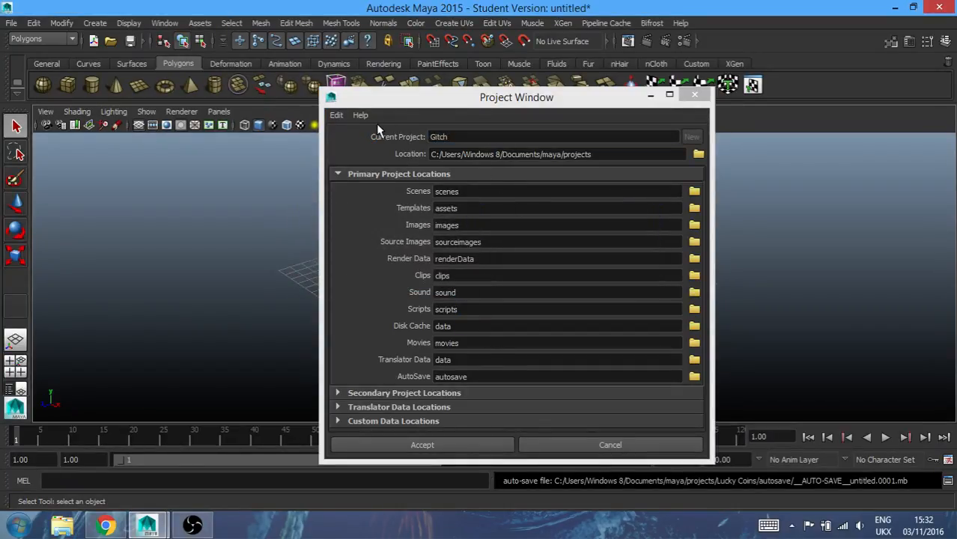
left_click(694, 95)
Set the existing Gitch folder in maya/projects as the current project
left_click(12, 23)
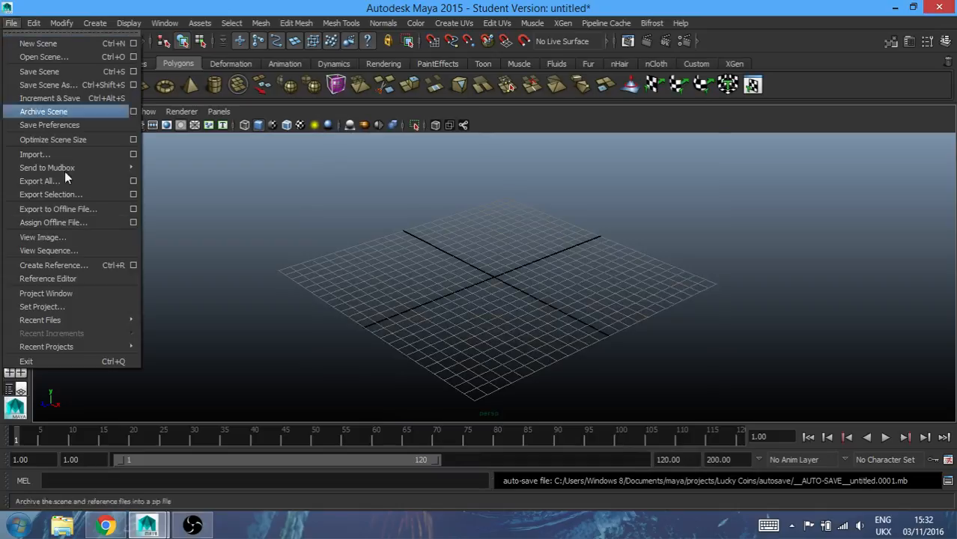
left_click(88, 306)
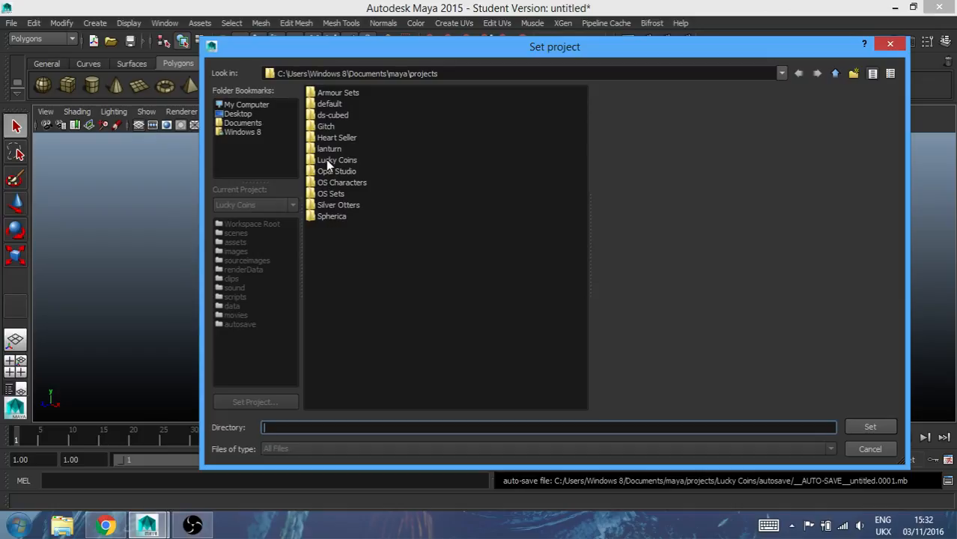
left_click(329, 127)
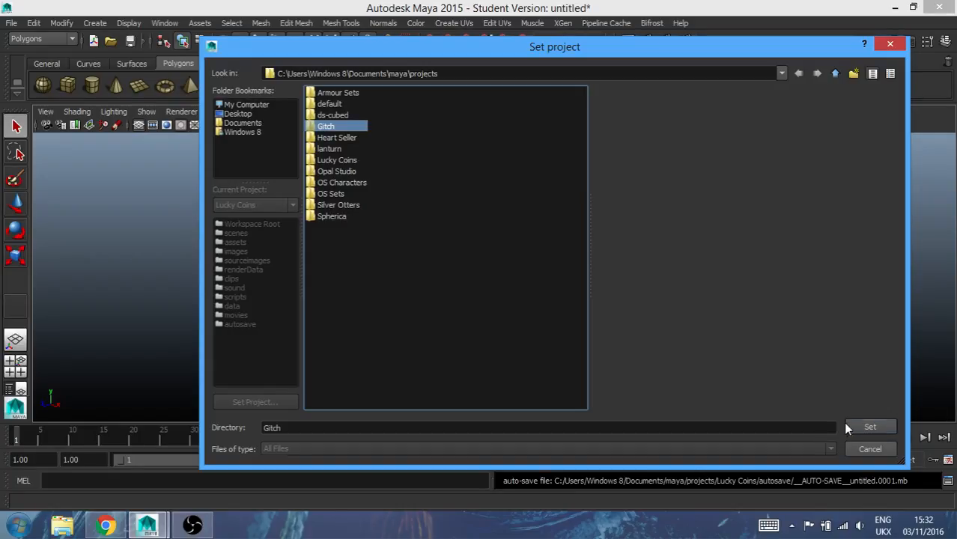
left_click(868, 426)
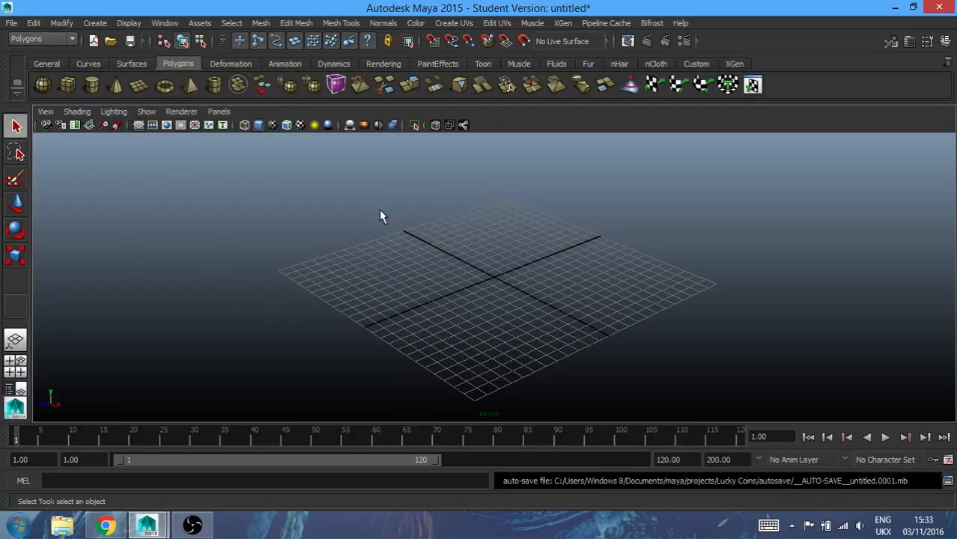
mouse_move(389, 220)
left_mouse_down("alt")
mouse_move(425, 210)
mouse_move(403, 213)
mouse_move(399, 232)
left_mouse_up("alt")
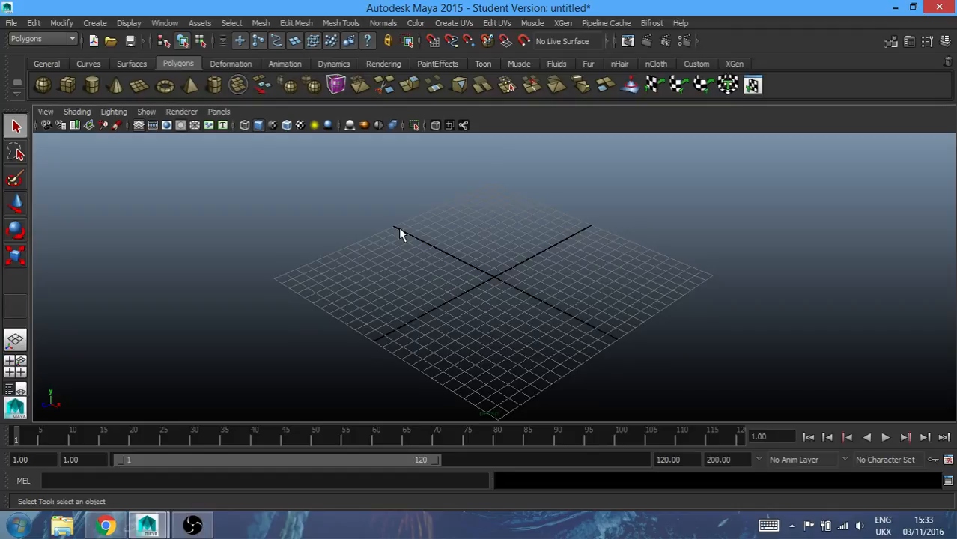
left_click_drag(410, 235, 567, 305, "alt")
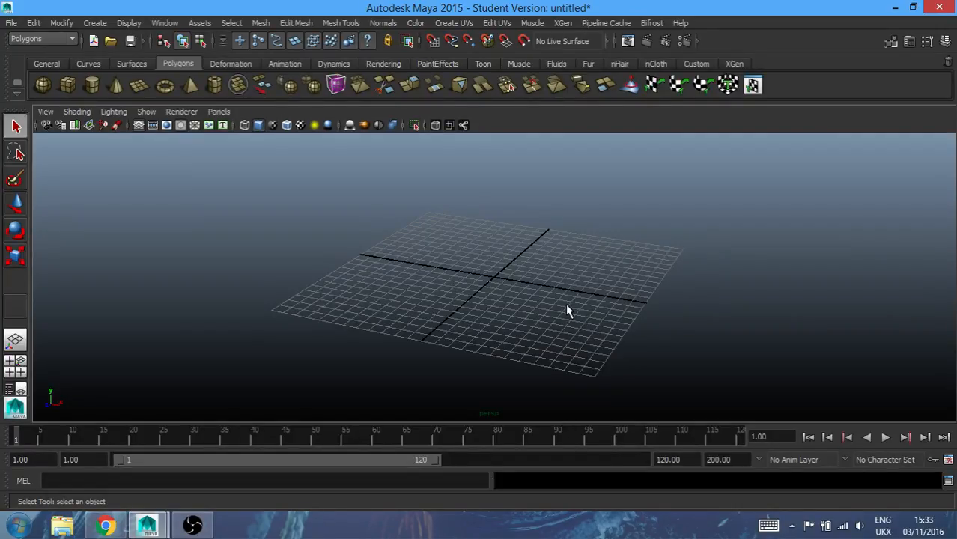
mouse_move(581, 302)
left_mouse_down("alt")
mouse_move(561, 289)
mouse_move(551, 328)
mouse_move(573, 310)
left_mouse_up("alt")
left_click_drag(446, 352, 500, 211, "alt")
mouse_move(540, 313)
left_mouse_down("alt")
mouse_move(503, 312)
mouse_move(529, 322)
left_mouse_up("alt")
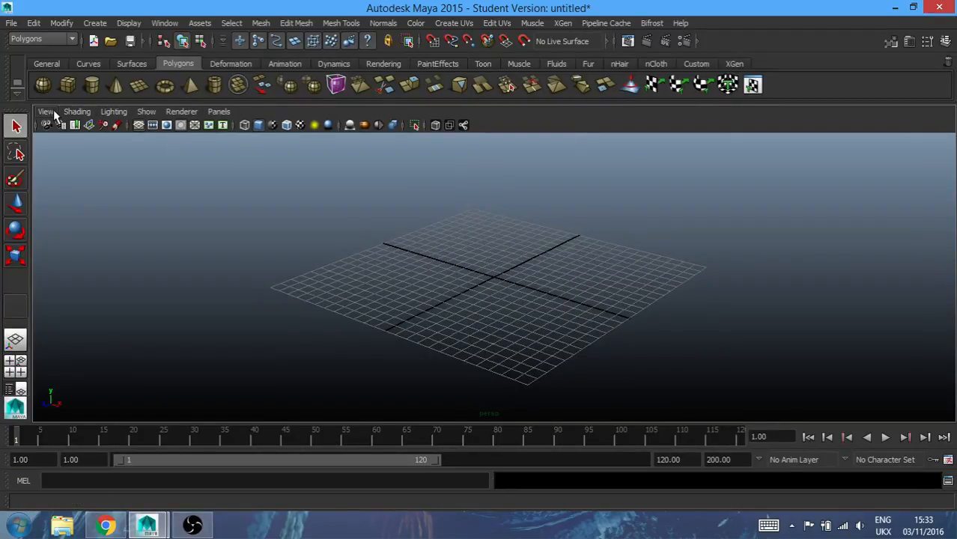
left_click(226, 115)
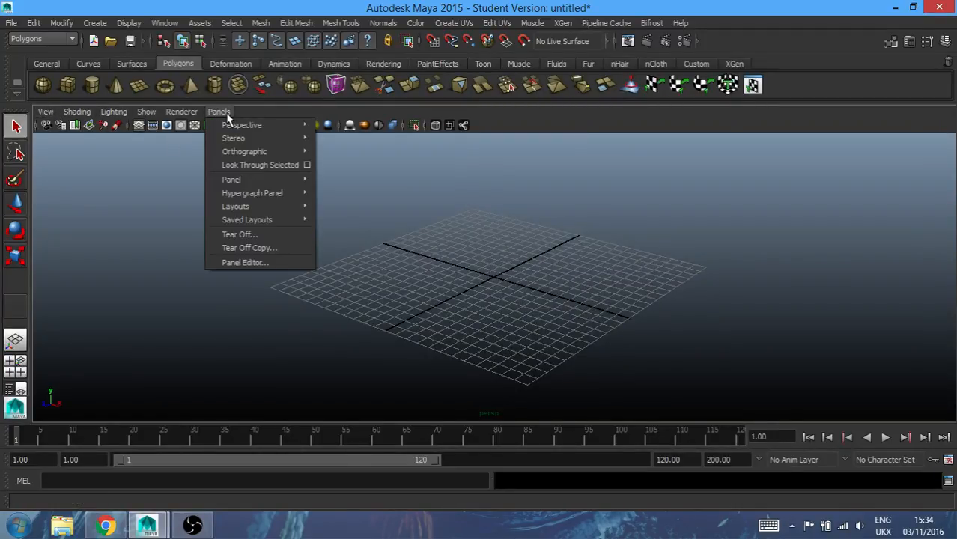
mouse_move(265, 121)
left_click(77, 225)
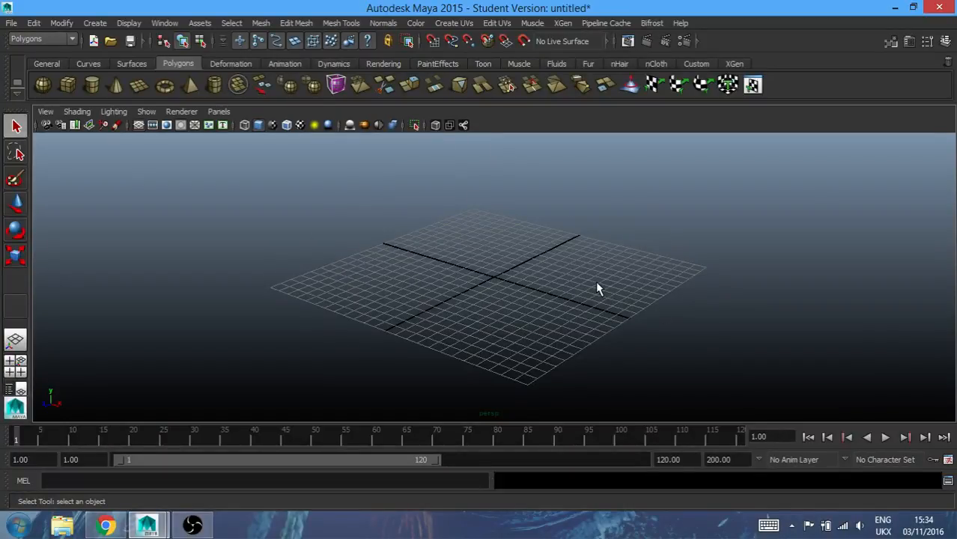
Import "Character front and side panels.jpg" from the Pictures\Opal Studios\Gitch folder as an image plane in the perspective view
left_click(46, 111)
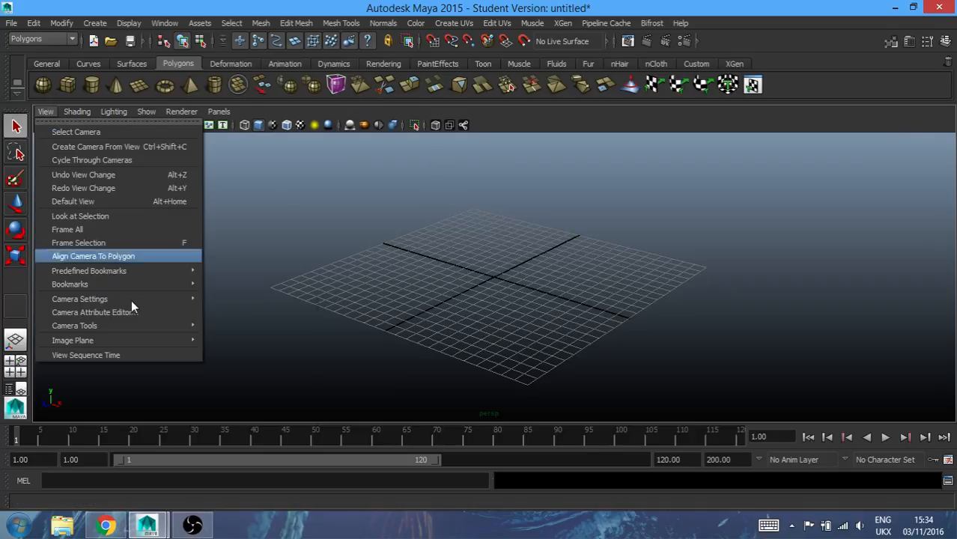
mouse_move(132, 302)
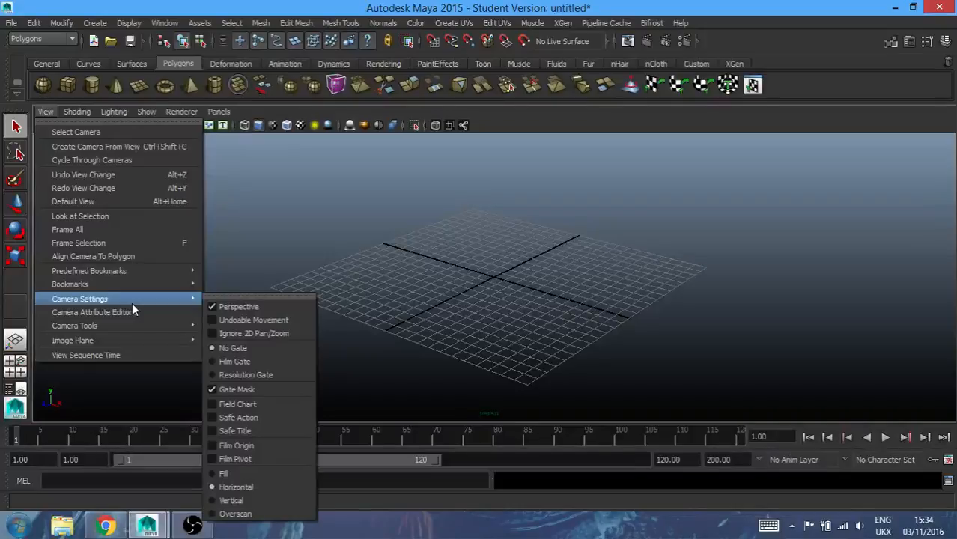
mouse_move(156, 344)
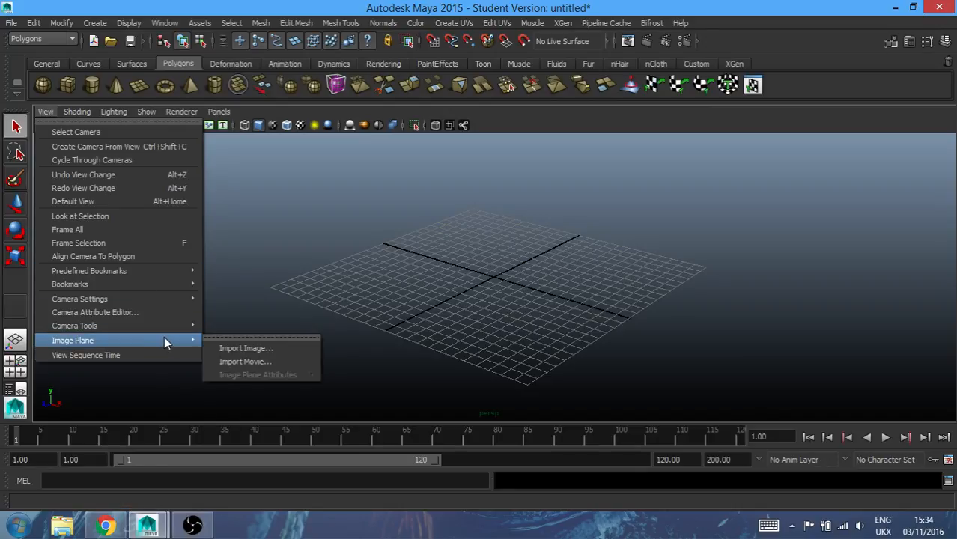
left_click(228, 348)
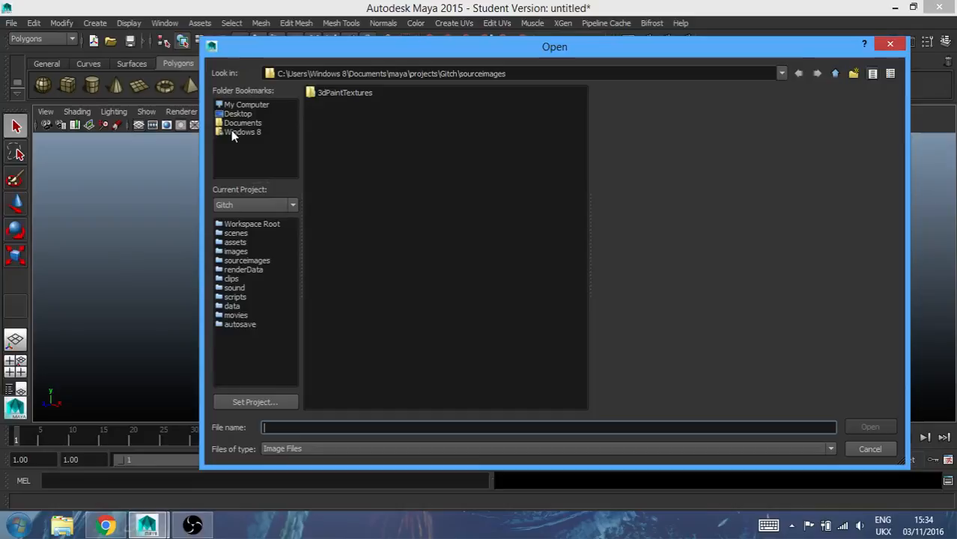
left_click(232, 133)
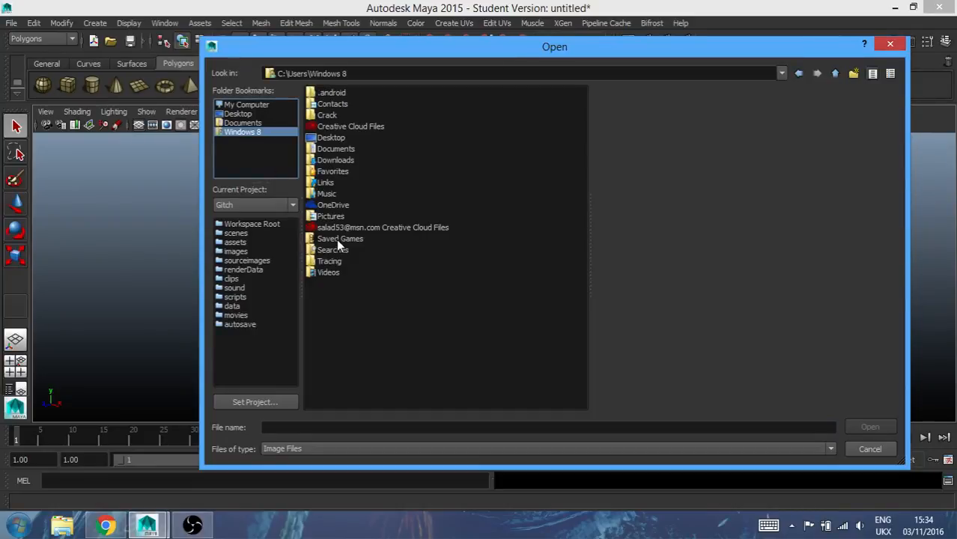
double_click(334, 215)
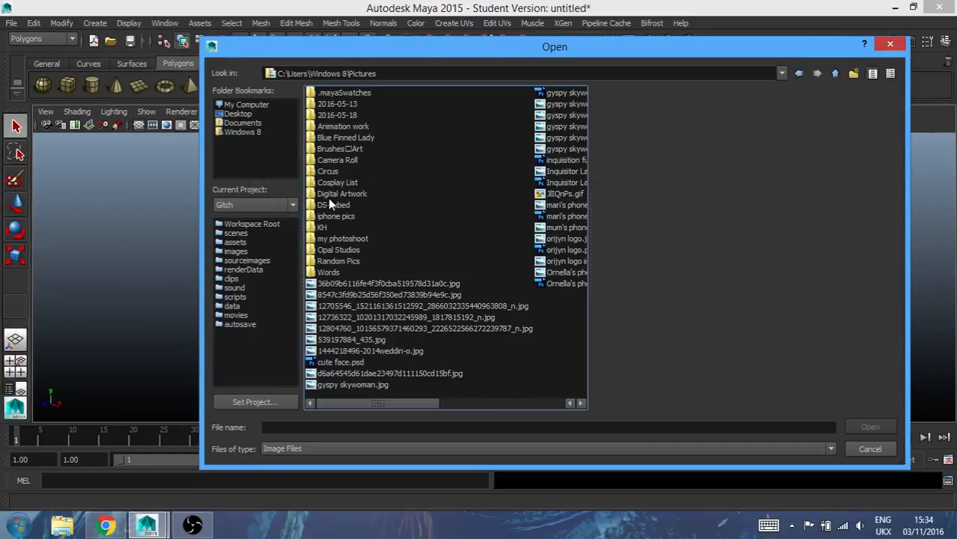
double_click(337, 250)
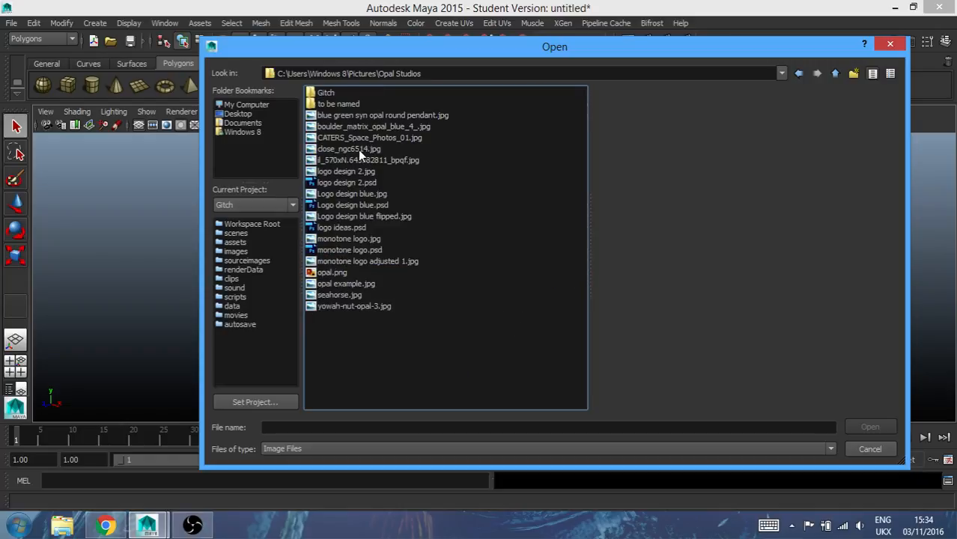
double_click(329, 93)
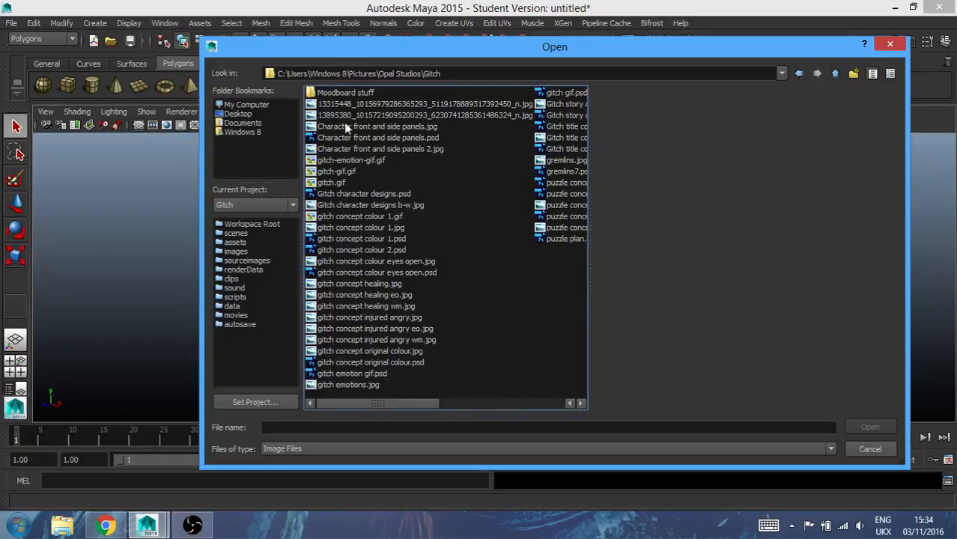
left_click(384, 148)
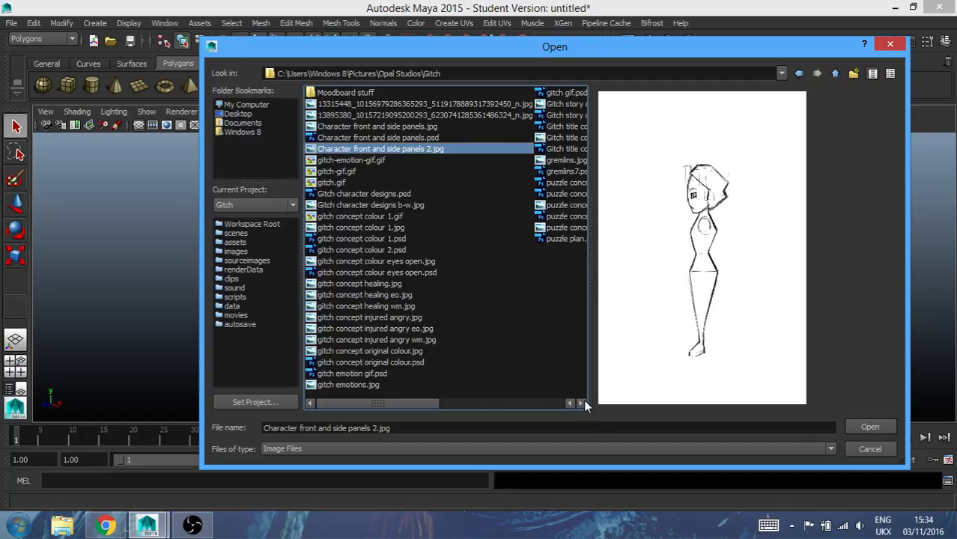
left_click(407, 127)
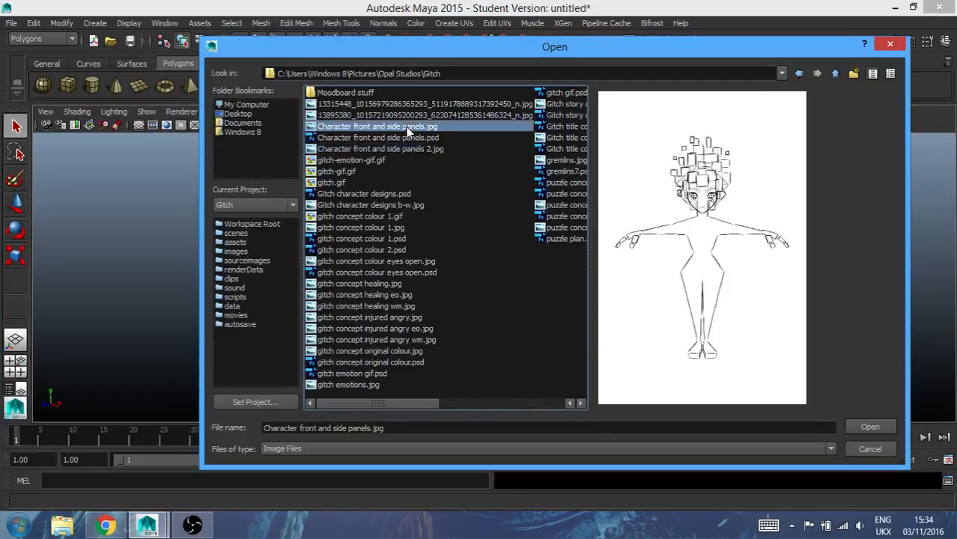
left_click(866, 428)
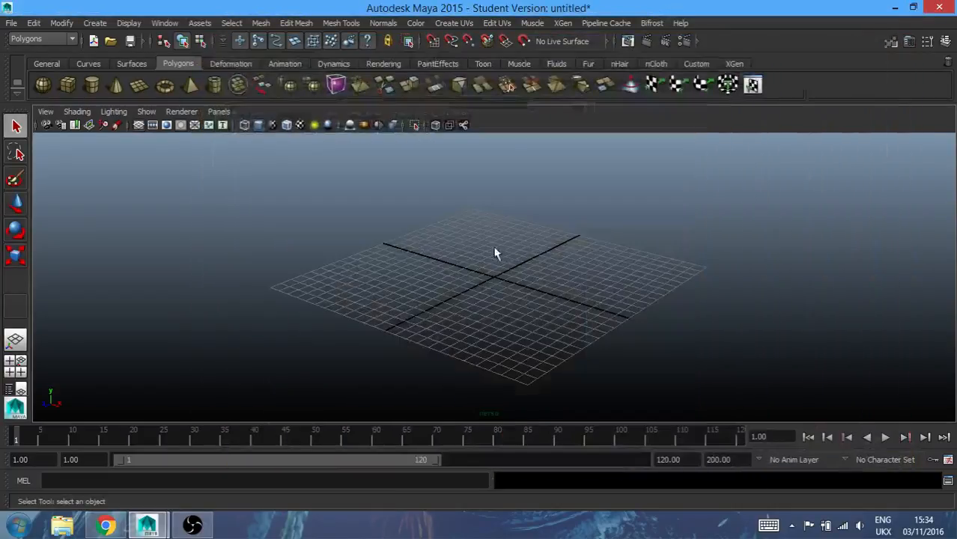
Check the character image plane in the perspective and four-view layouts, and undo its import
left_click_drag(494, 305, 540, 300, "alt")
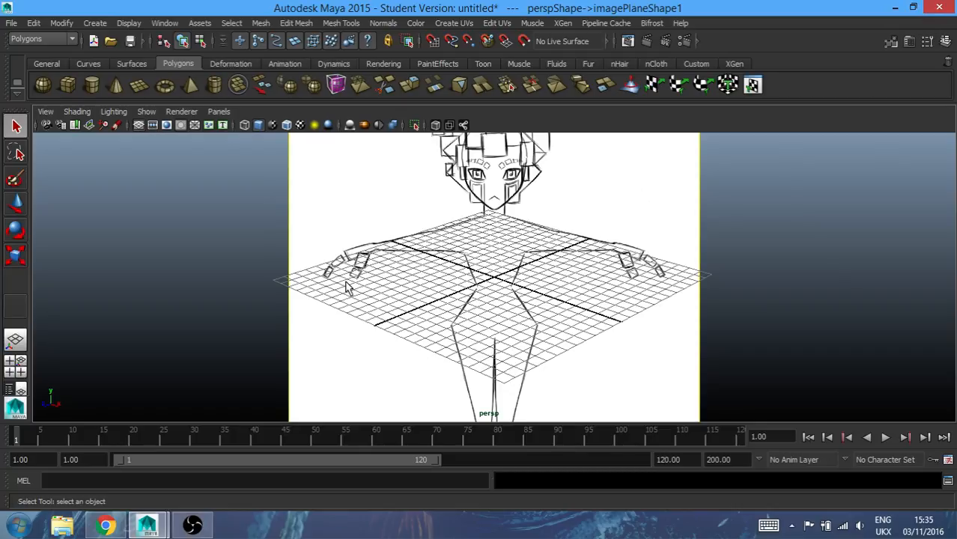
key("space")
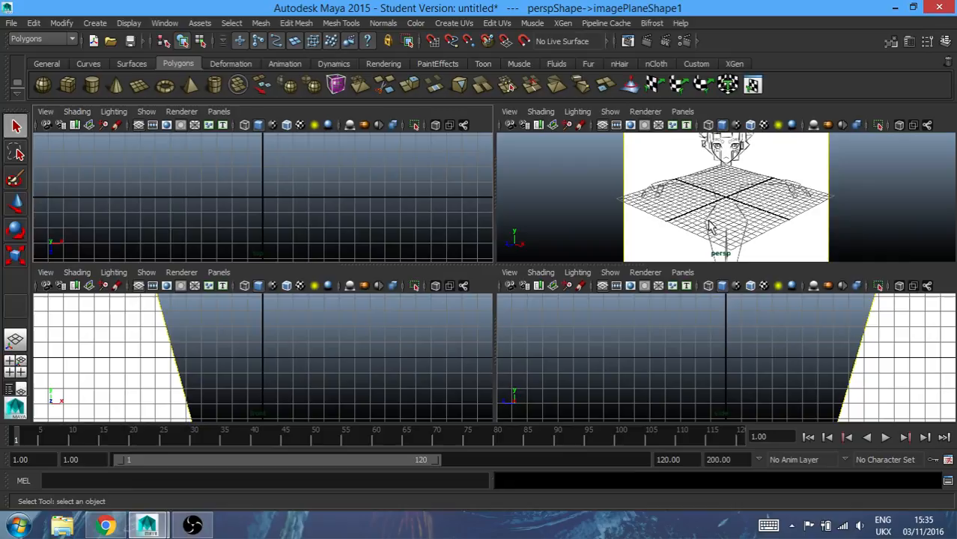
key("space")
left_click_drag(465, 311, 474, 298, "alt")
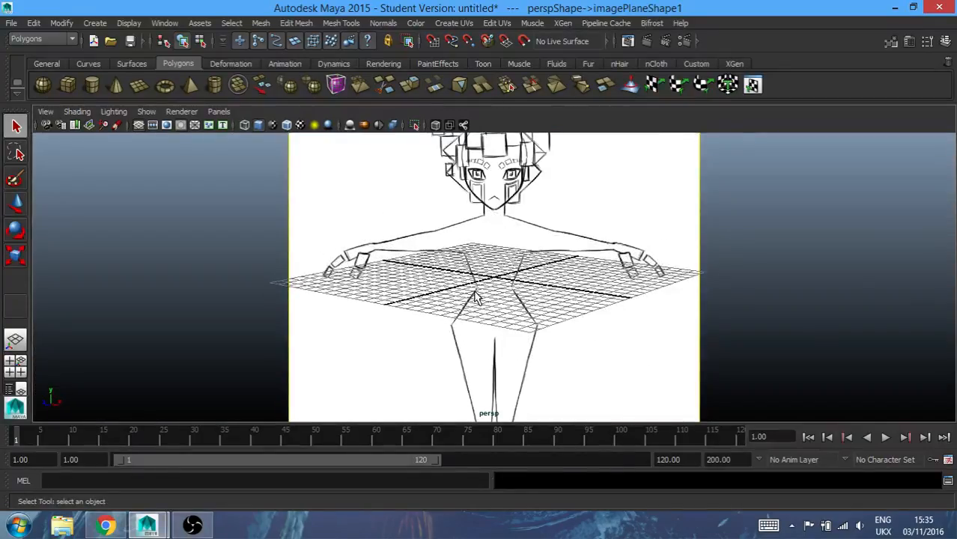
key("ctrl+z")
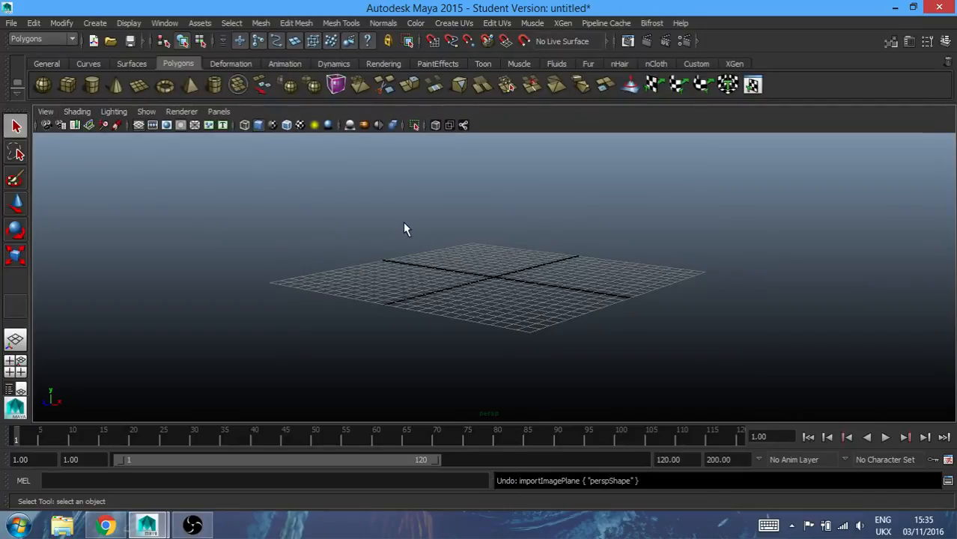
Switch from the perspective view to a full-size front view showing a wide area of the grid
key("space")
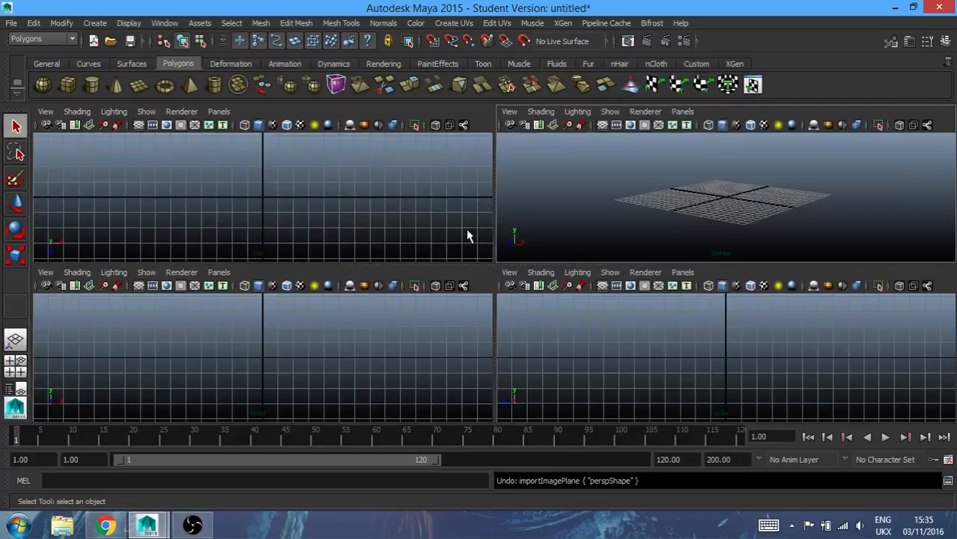
key("space")
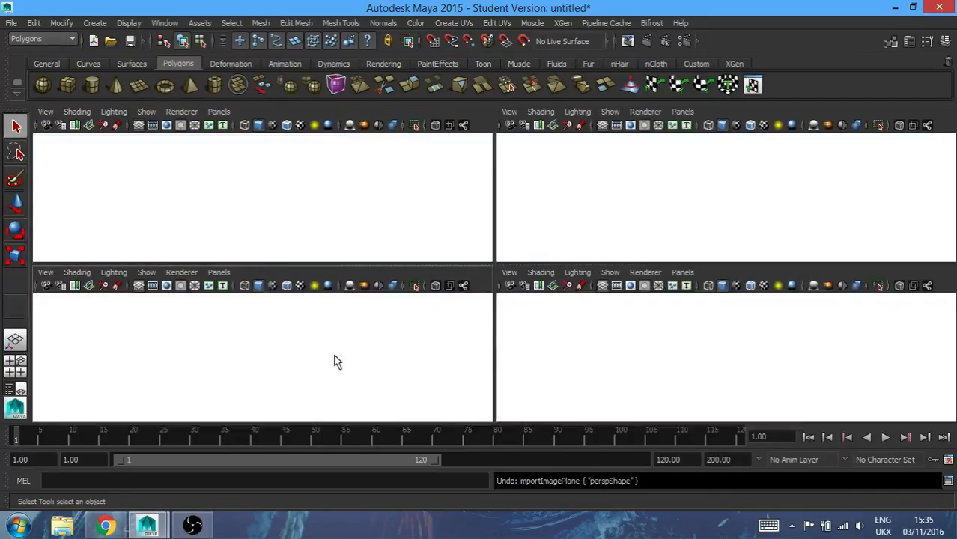
scroll(444, 337, "down", 5)
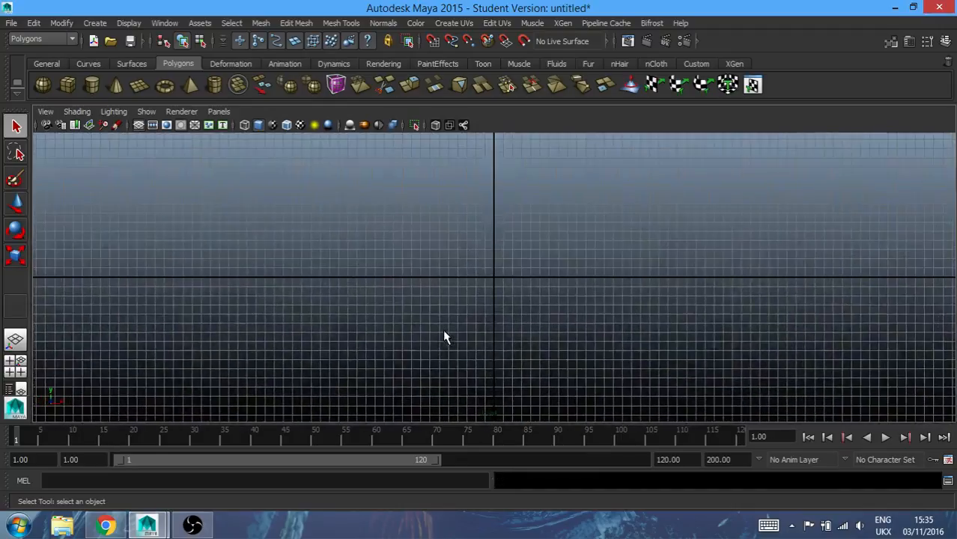
Import "Character front and side panels.jpg" from the Pictures\Opal Studios\Gitch folder as an image plane in the front view
left_click(45, 111)
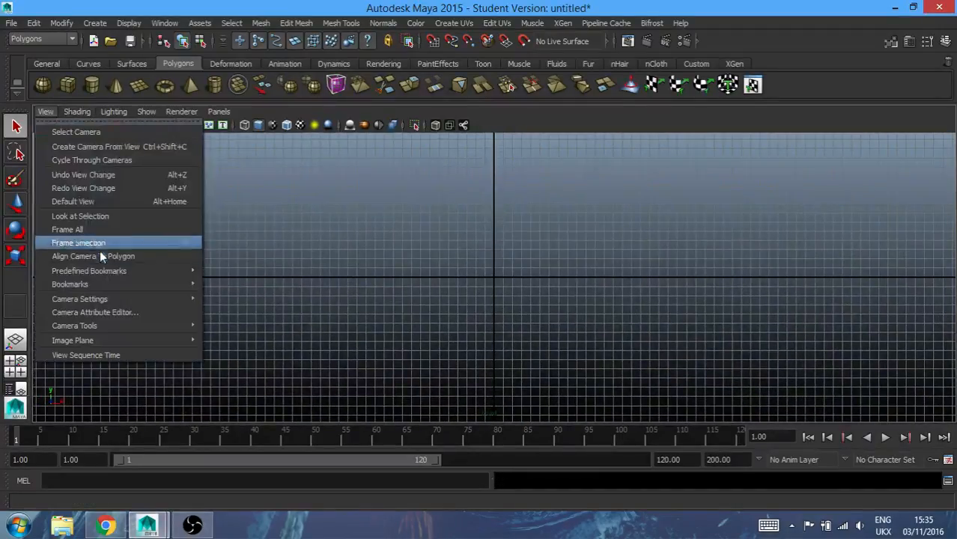
mouse_move(187, 338)
left_click(236, 347)
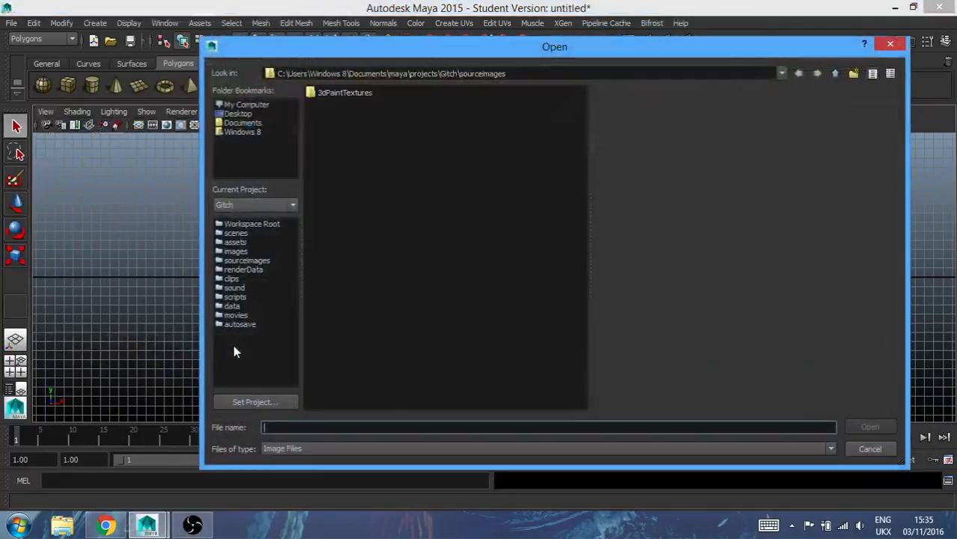
left_click(243, 123)
left_click(244, 133)
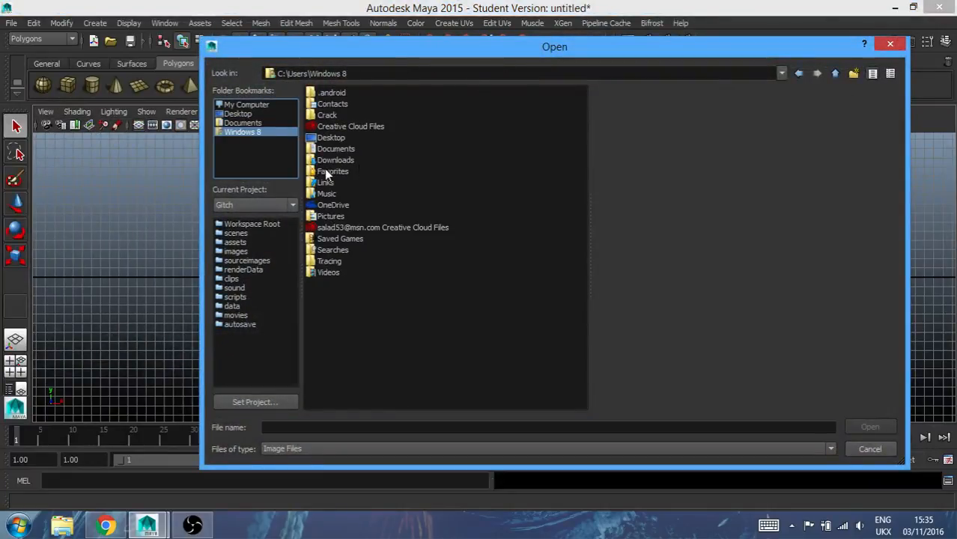
double_click(326, 216)
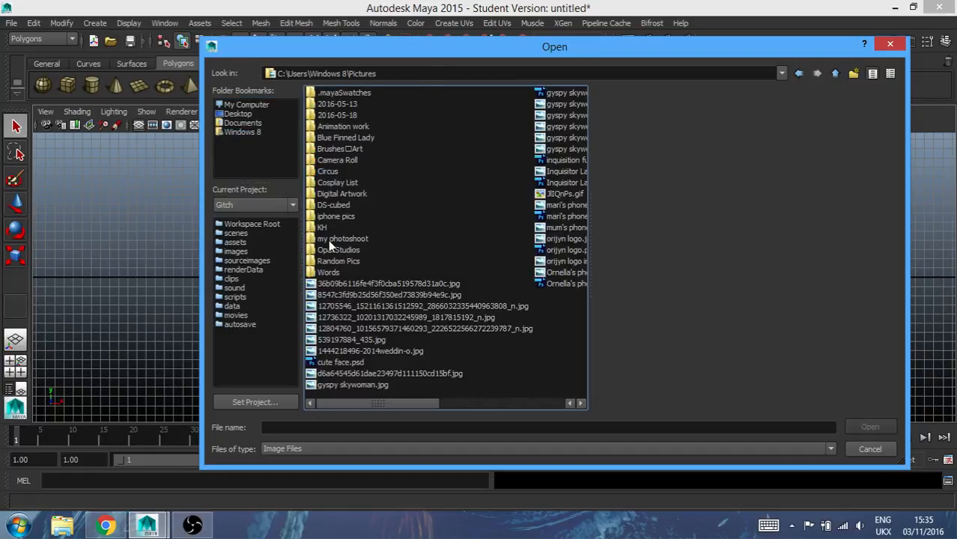
double_click(331, 250)
double_click(338, 95)
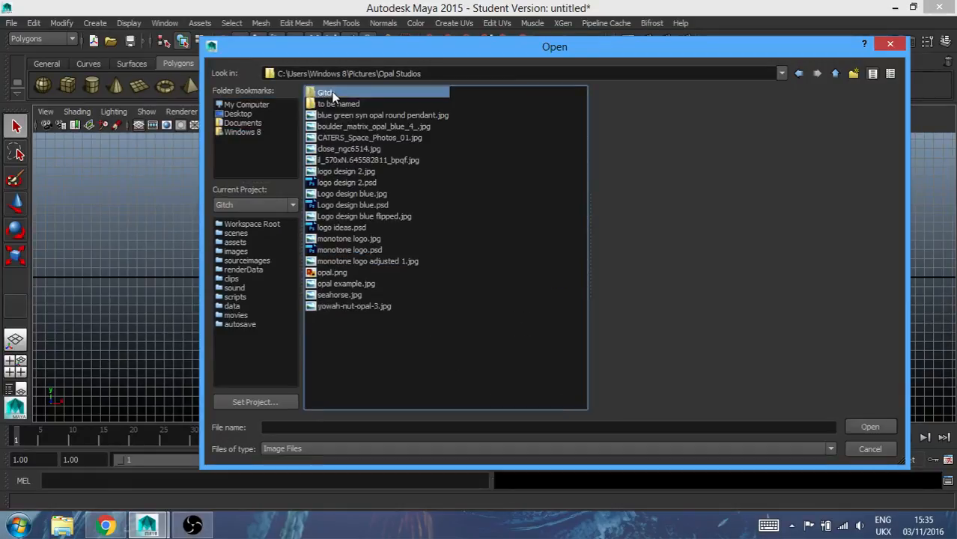
left_click(401, 127)
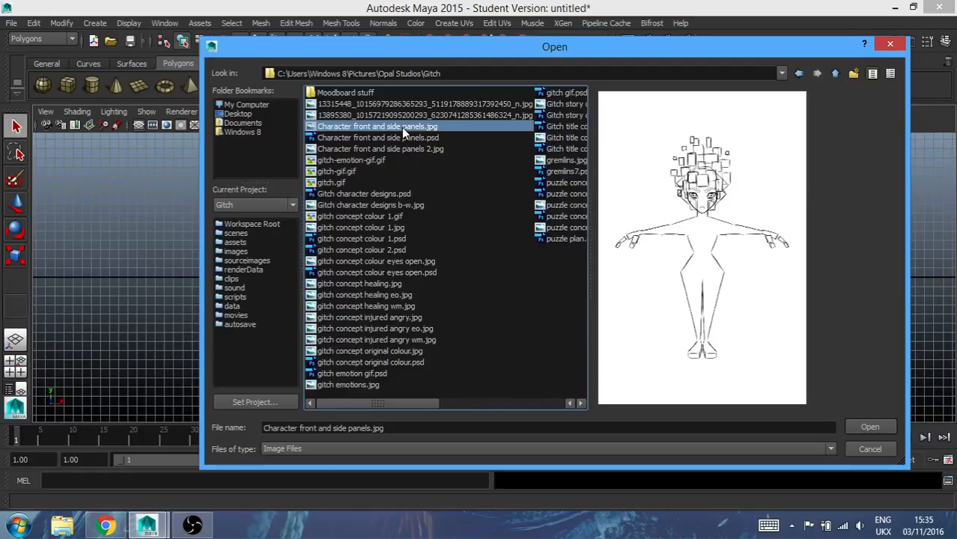
left_click(861, 428)
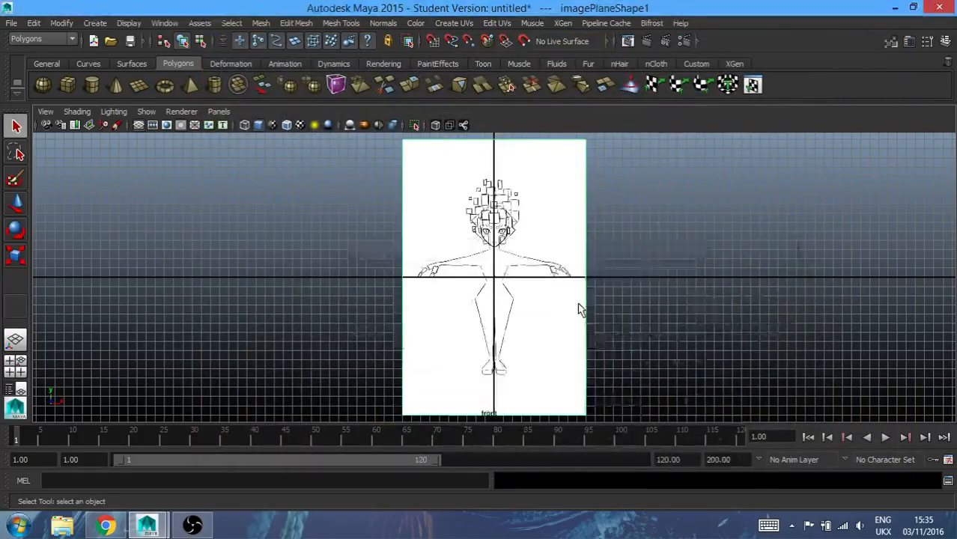
In the perspective view, move the front image plane about 12.2 cm backward along the Z axis
key("space")
key("space")
scroll(632, 254, "down", 8)
scroll(632, 254, "up", 5)
left_click_drag(639, 260, 589, 255, "alt")
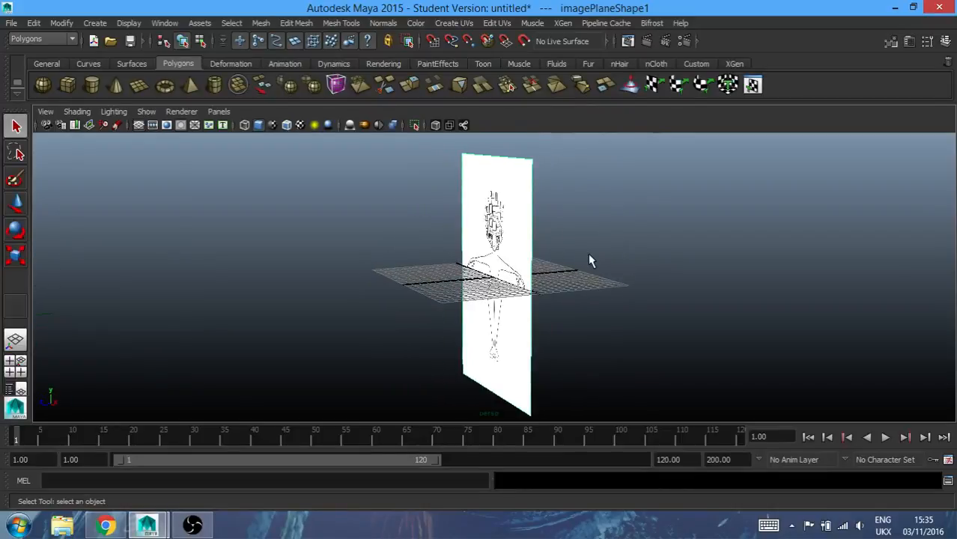
key("w")
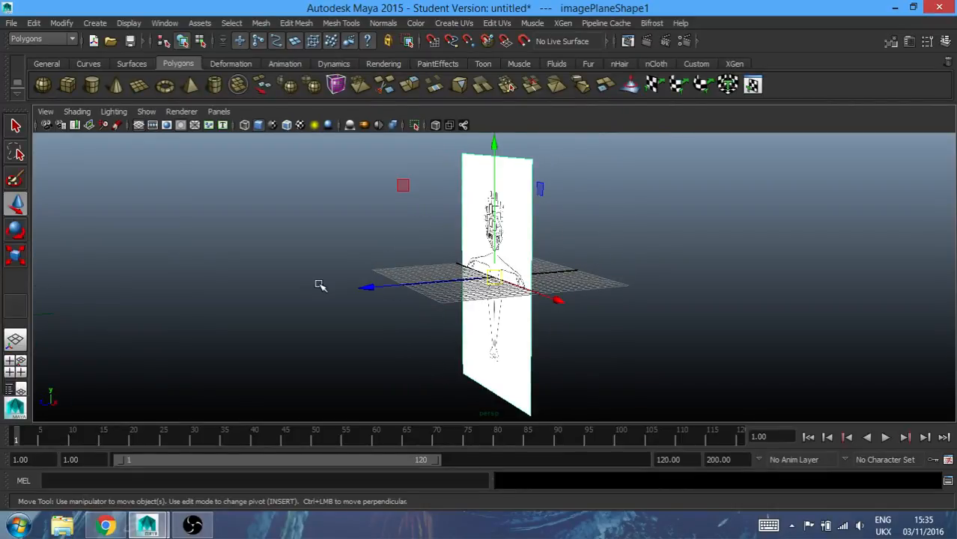
left_click_drag(360, 295, 458, 280)
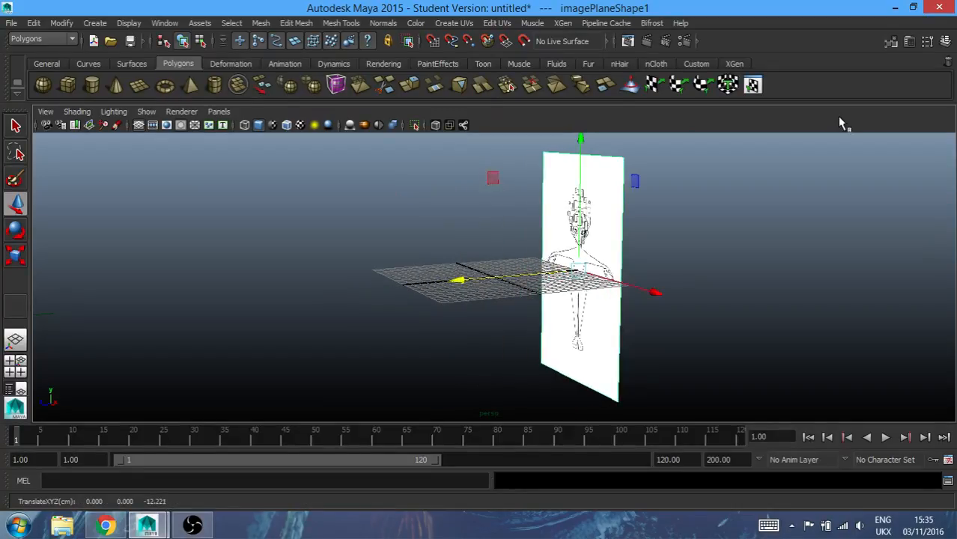
Open the image plane's attributes and examine its placement settings, including coverage, image center, width and height
left_click(909, 42)
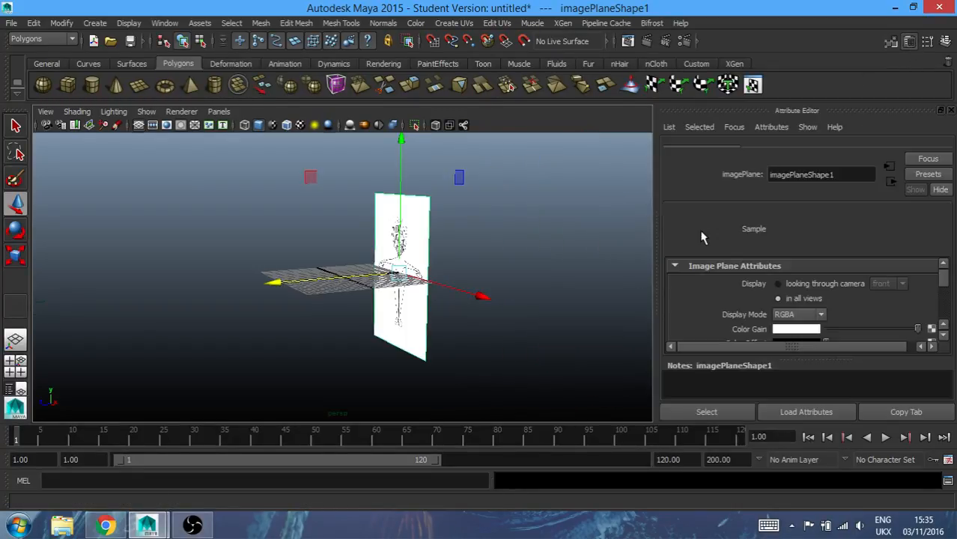
scroll(435, 213, "up", 5)
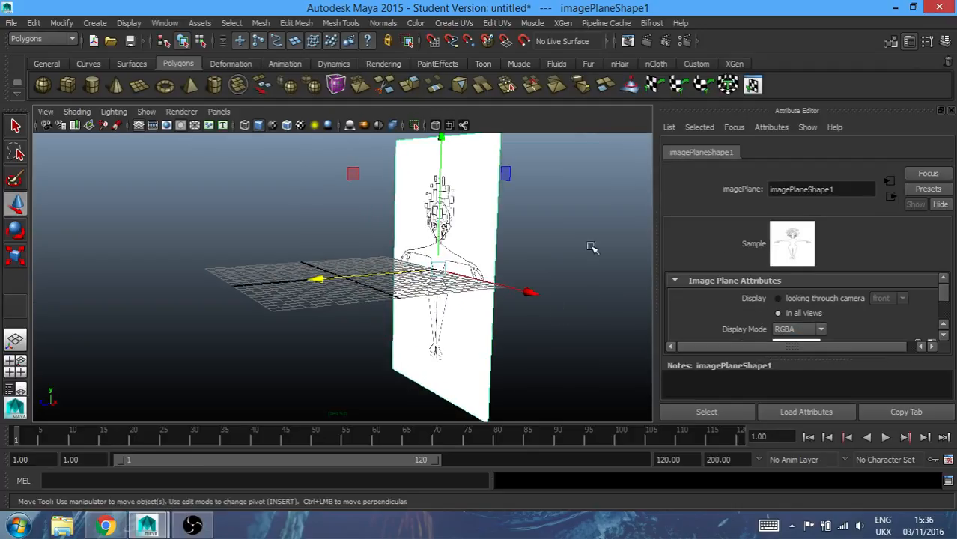
scroll(716, 307, "down", 8)
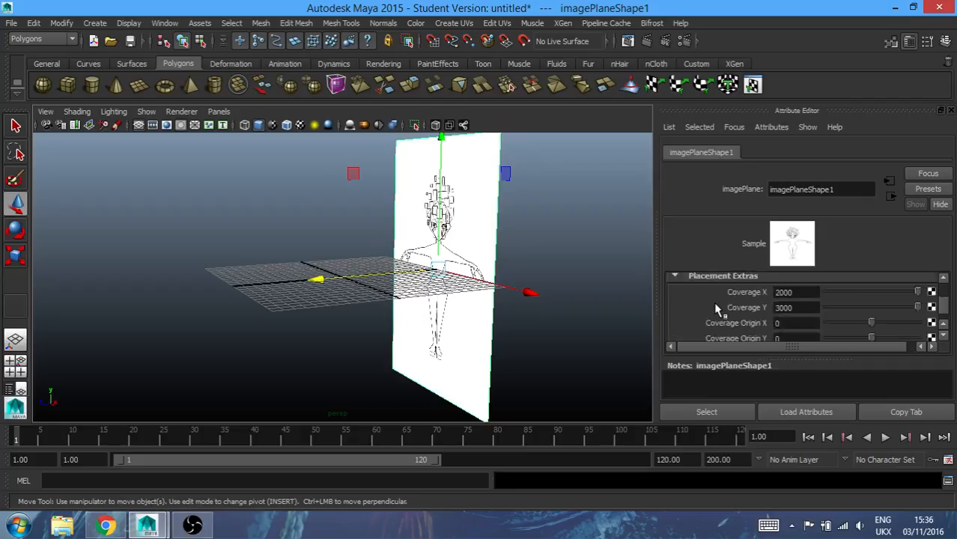
scroll(715, 307, "down", 1)
scroll(715, 307, "up", 4)
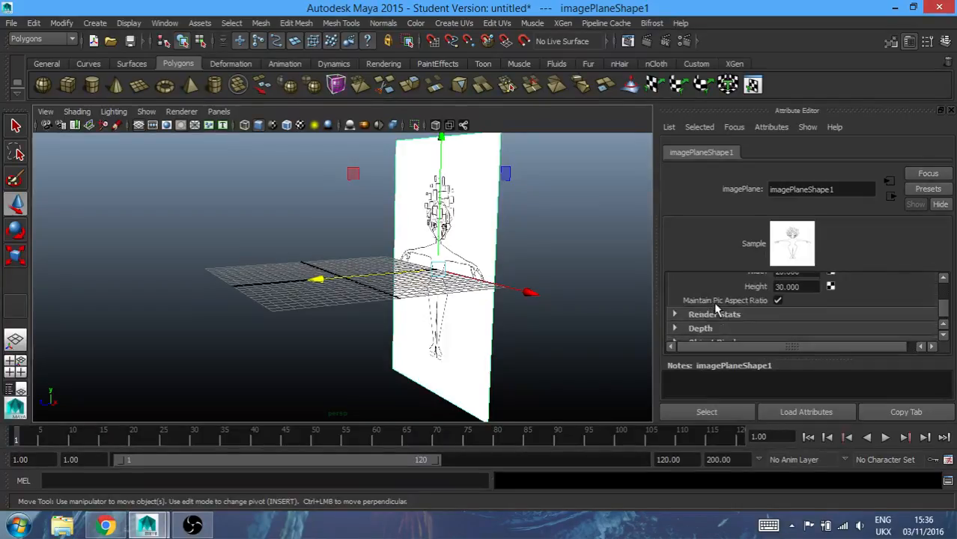
scroll(715, 307, "down", 1)
scroll(715, 307, "up", 4)
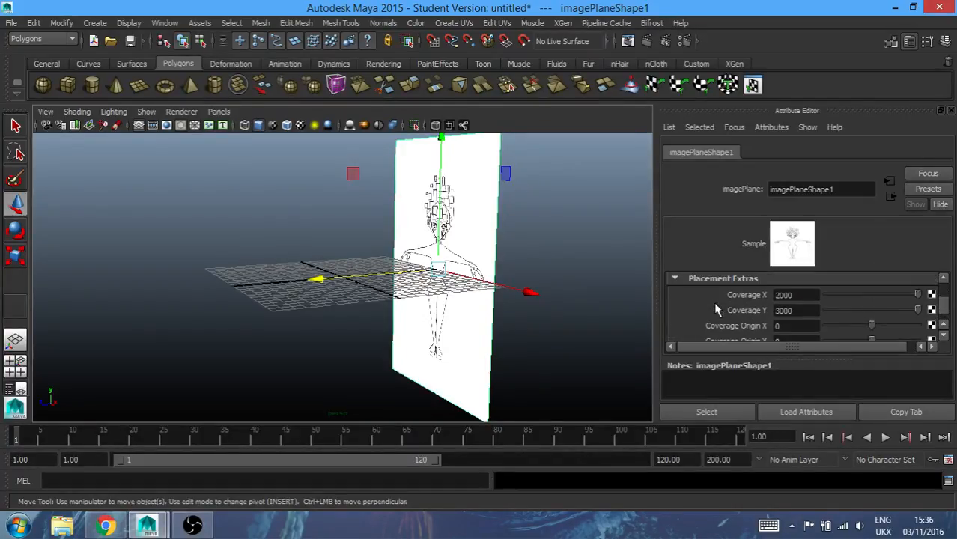
scroll(716, 307, "down", 3)
scroll(715, 307, "up", 2)
scroll(715, 307, "up", 1)
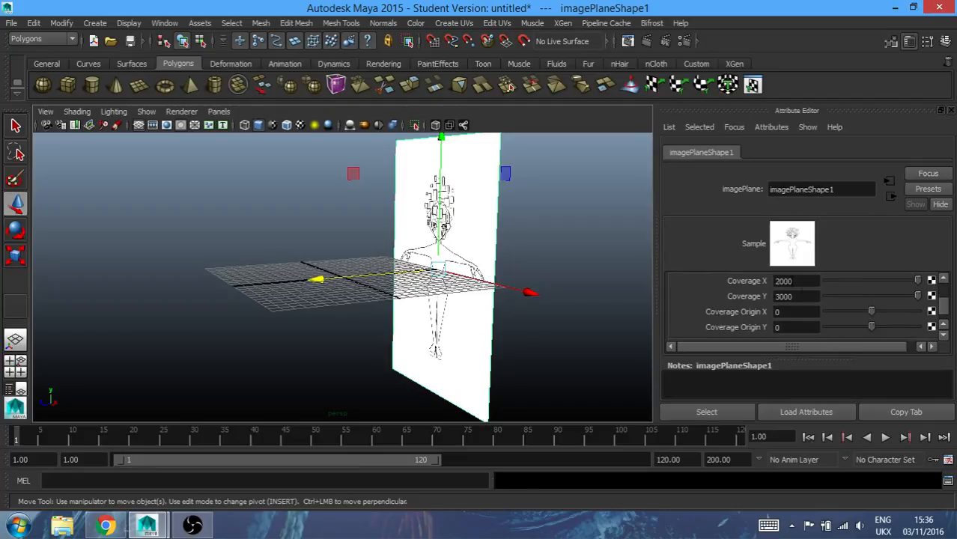
scroll(730, 304, "down", 3)
scroll(734, 304, "up", 3)
scroll(734, 303, "down", 1)
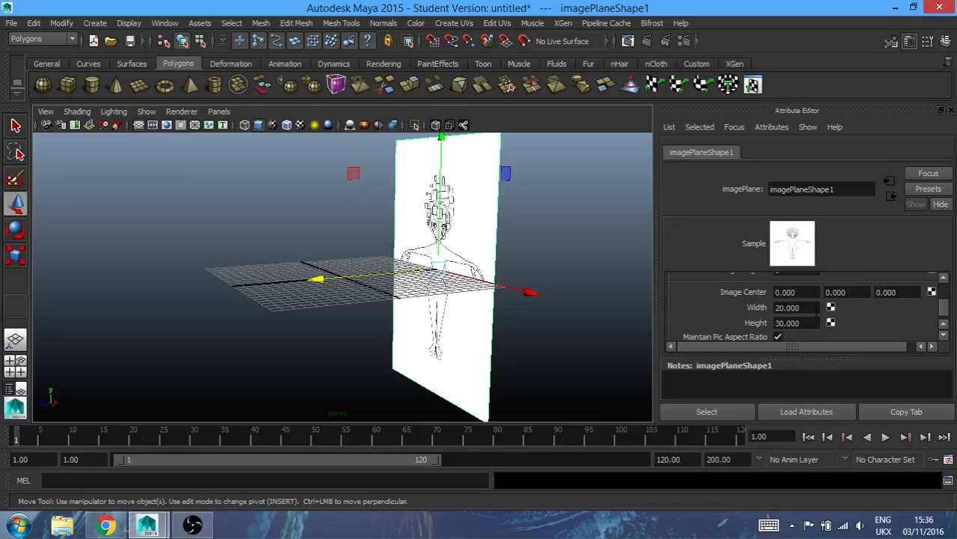
left_click(797, 292)
left_click(860, 292)
left_click(894, 293)
left_click(796, 292)
Move the image plane forward along the Z axis, partway back toward the grid's center, and keep it selected
left_click_drag(317, 280, 256, 297)
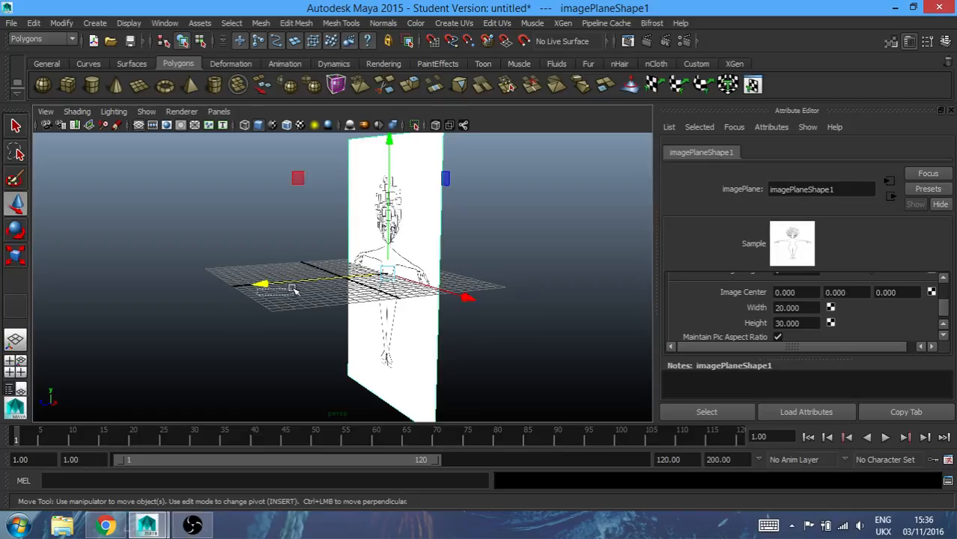
left_click(260, 285)
left_click(408, 282)
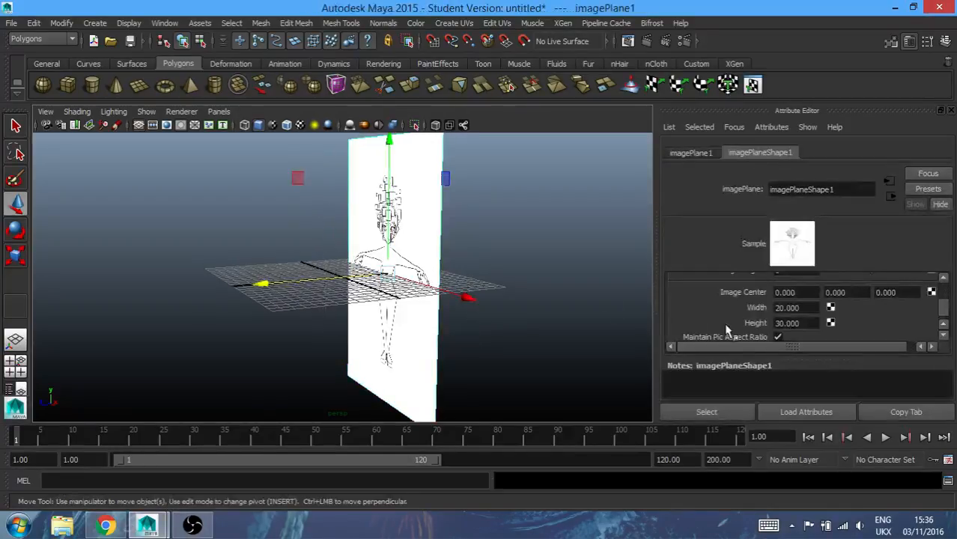
Try shifting the image sideways with its Image Center X value, and reset that value to 0
left_click(803, 292)
left_click_drag(807, 293, 745, 296, "ctrl")
type("0")
key("Return")
Raise the character drawing by setting the image plane's Image Center Y to 10
left_click_drag(855, 293, 798, 308)
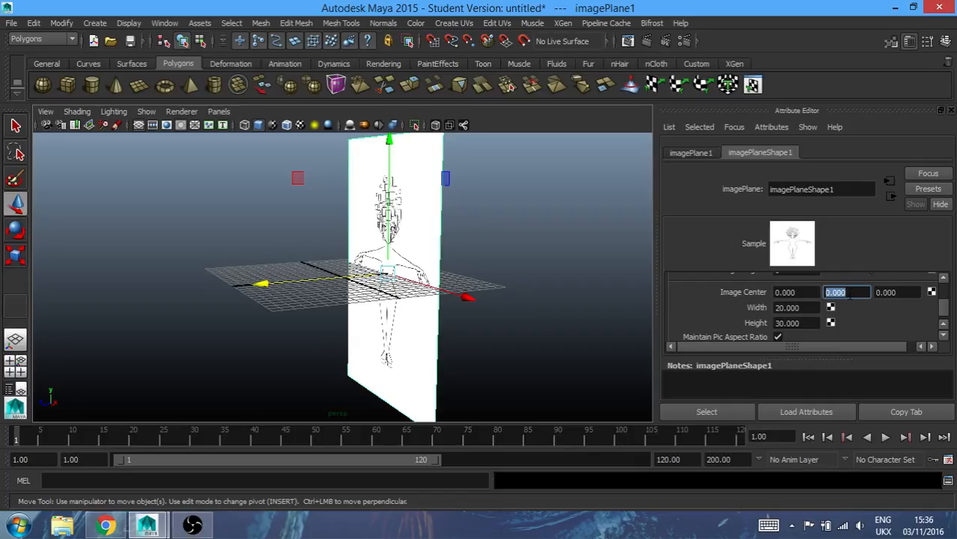
left_click_drag(850, 294, 945, 308, "ctrl")
left_click(846, 292)
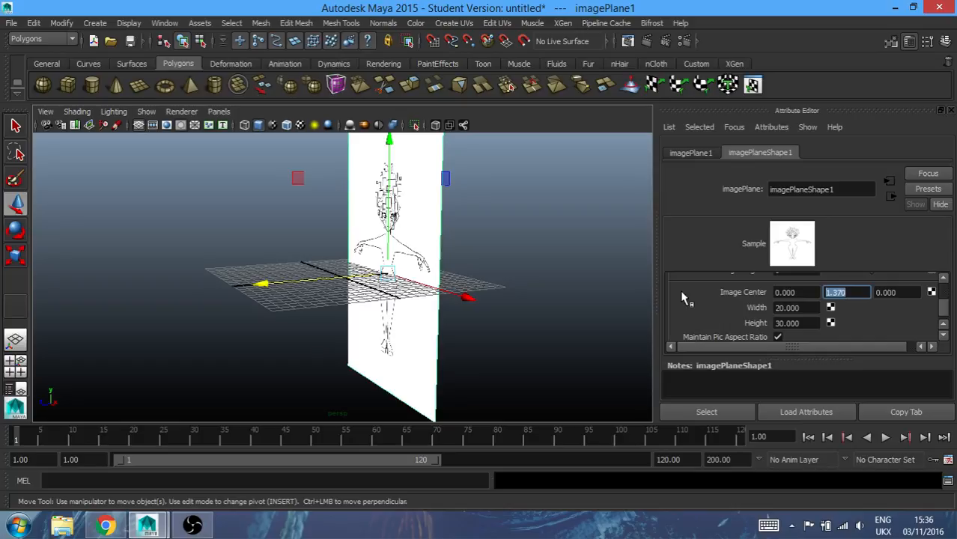
type("10")
key("Return")
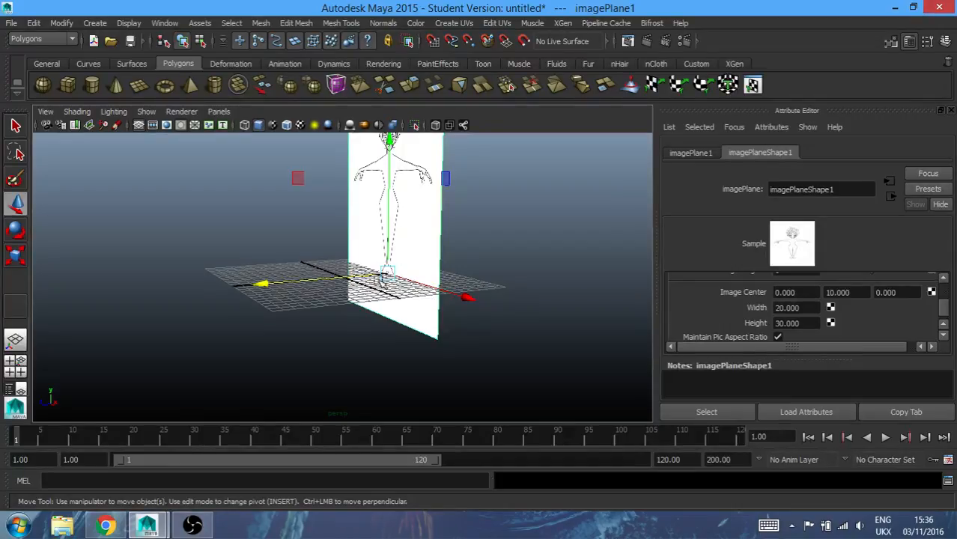
Set the image plane's Image Center Z to -10 and check its position behind the grid from several angles
left_click_drag(345, 319, 429, 301, "alt")
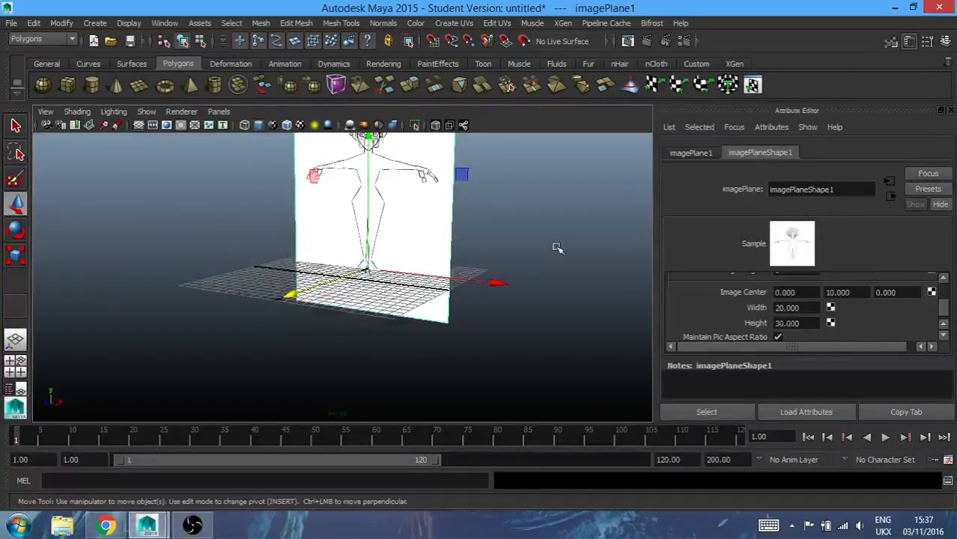
left_click(910, 292)
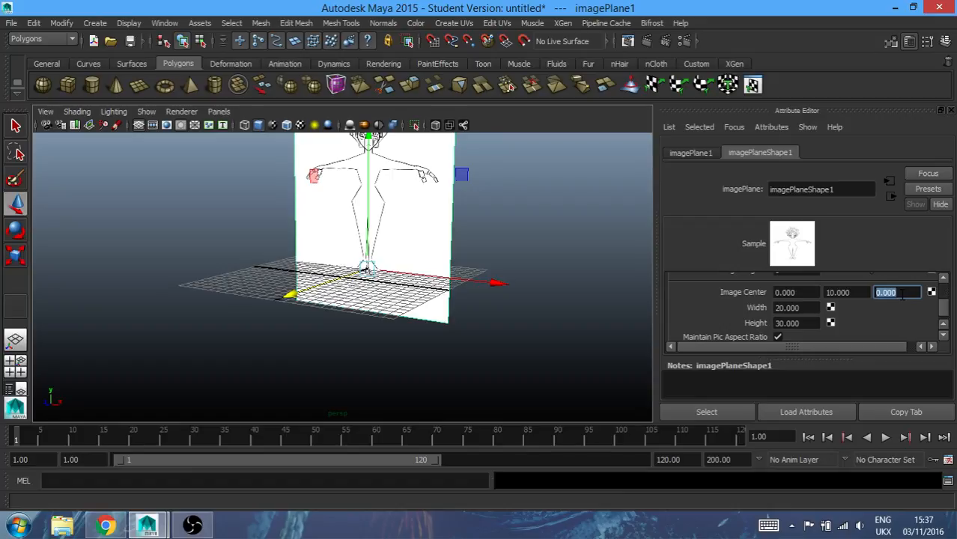
type("-10")
key("Return")
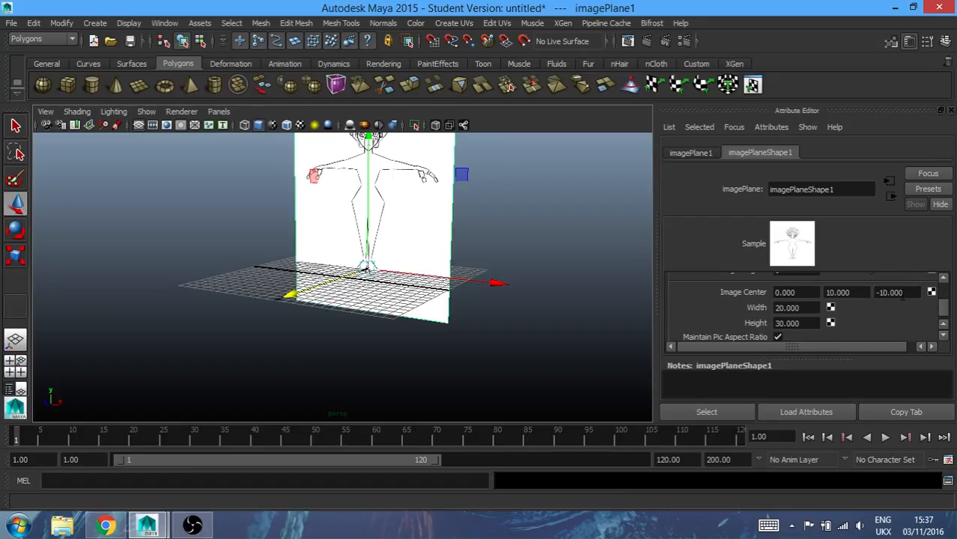
left_click_drag(280, 282, 156, 275, "alt")
left_click_drag(395, 250, 558, 315, "alt")
key("q")
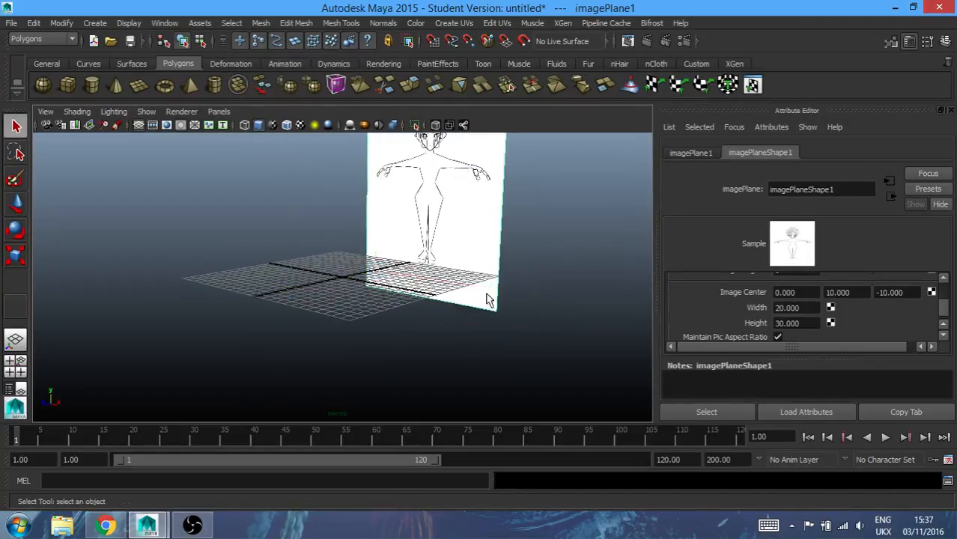
left_click_drag(313, 317, 340, 325, "alt")
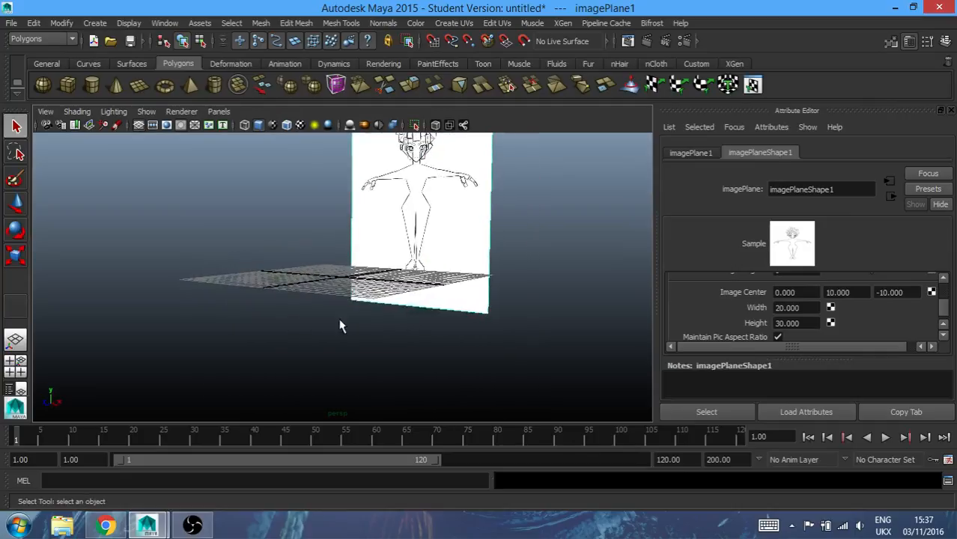
Switch to the side view, zoomed out enough to fit a reference, and start importing an image as its image plane
key("space")
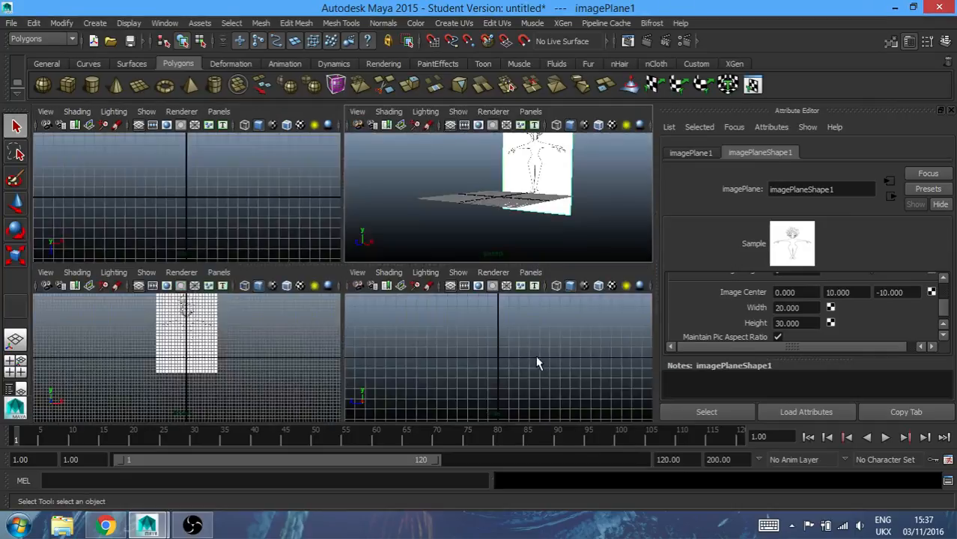
key("space")
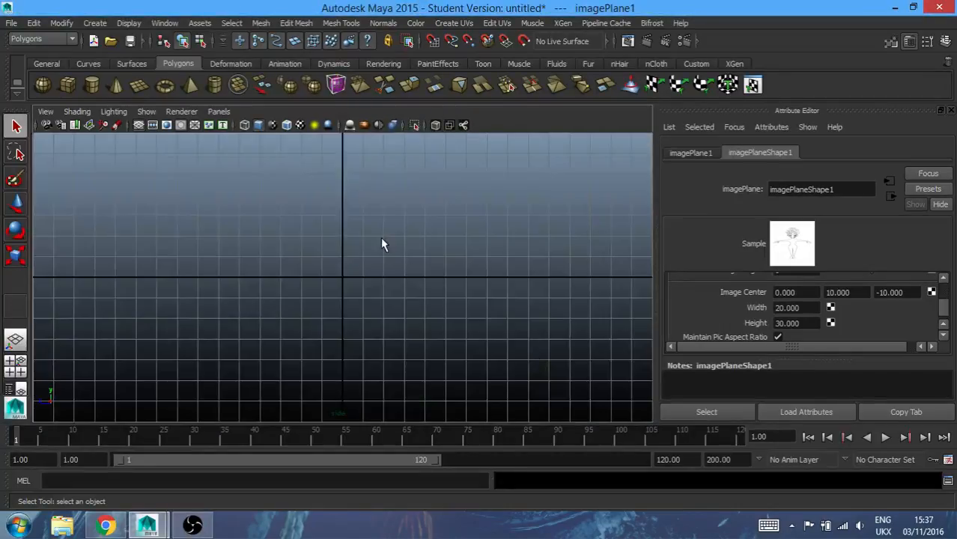
scroll(377, 236, "down", 3)
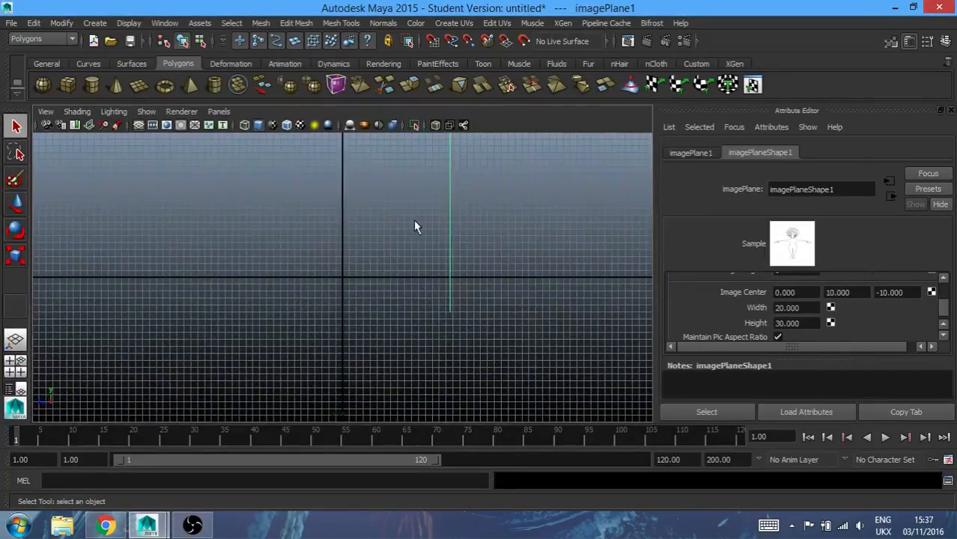
scroll(450, 270, "up", 3)
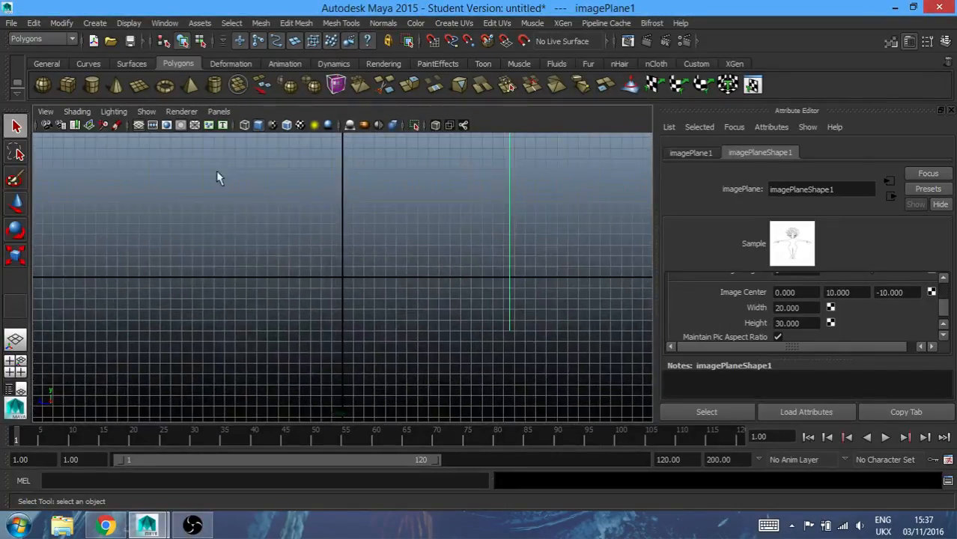
left_click(45, 111)
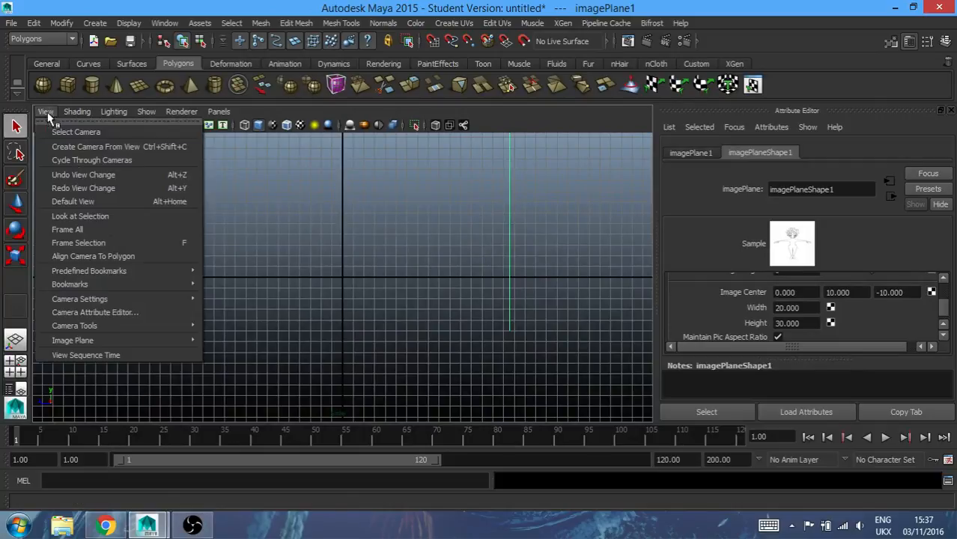
mouse_move(146, 329)
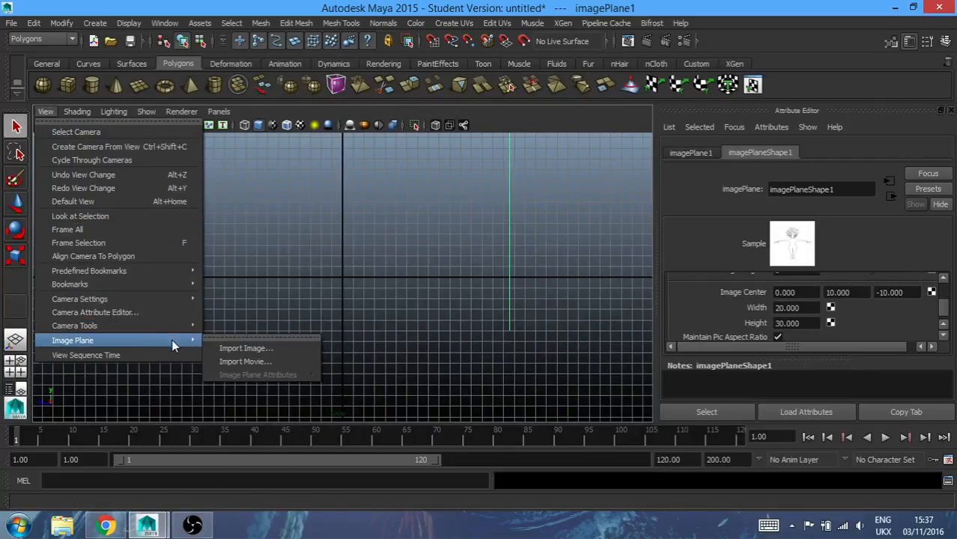
left_click(229, 347)
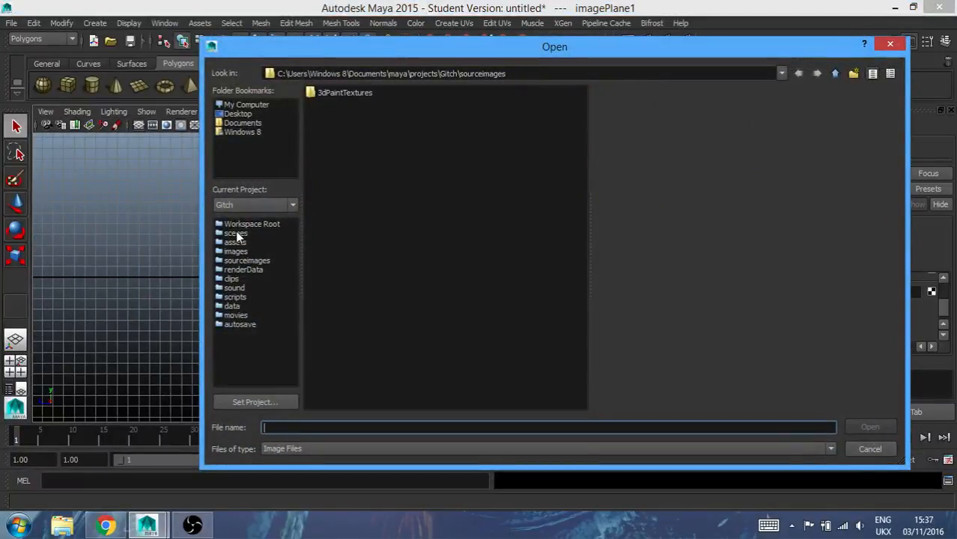
Load Character front and side panels 2.jpg from the Pictures\Opal Studios\Gitch folder as the side view's image plane
left_click(240, 132)
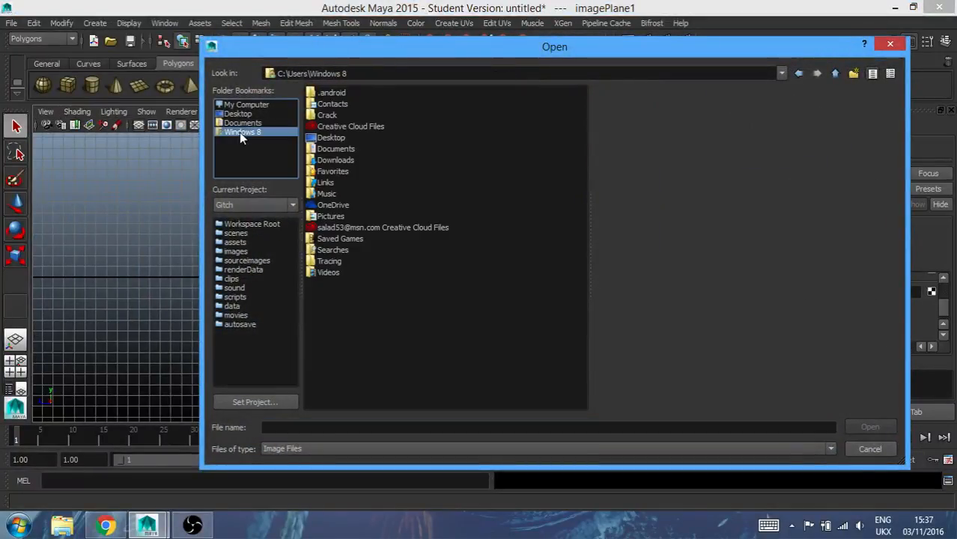
double_click(330, 216)
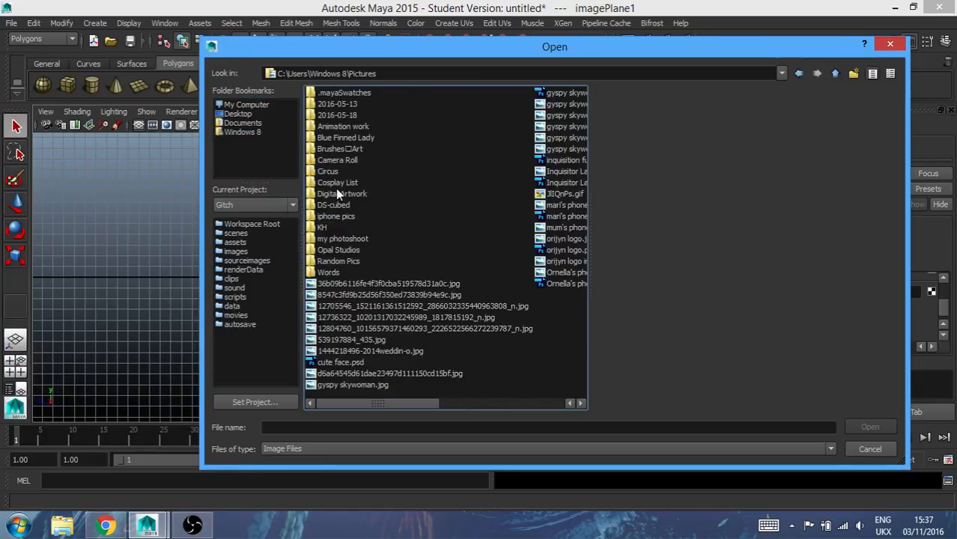
double_click(338, 251)
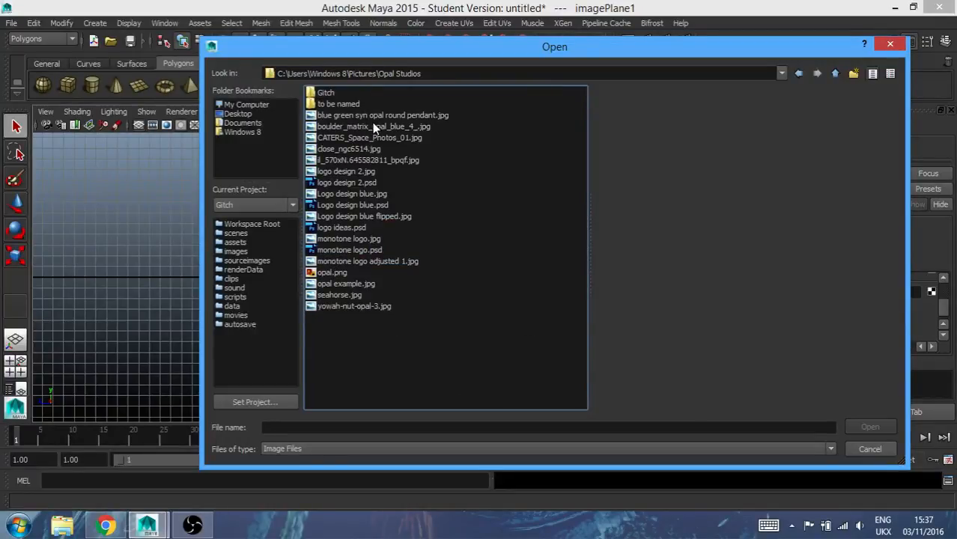
double_click(327, 93)
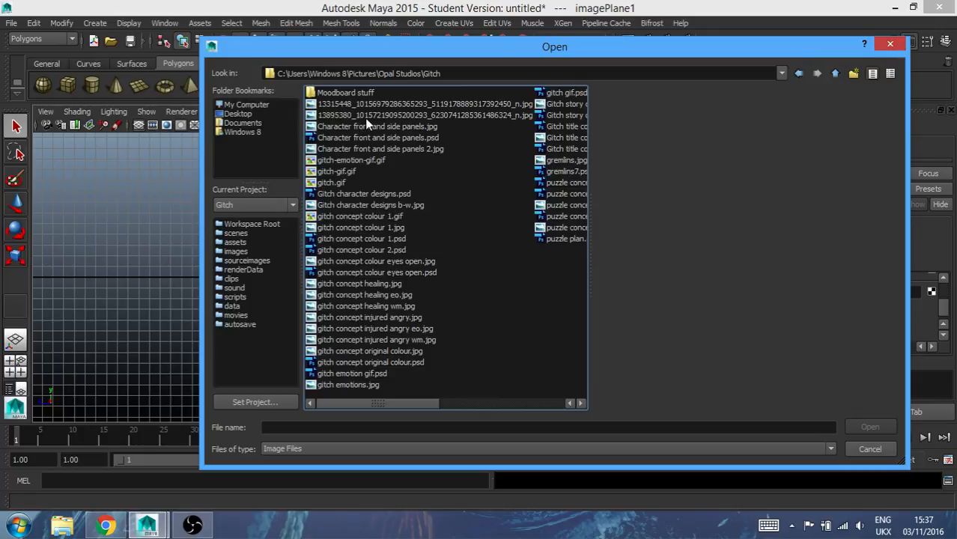
left_click(376, 146)
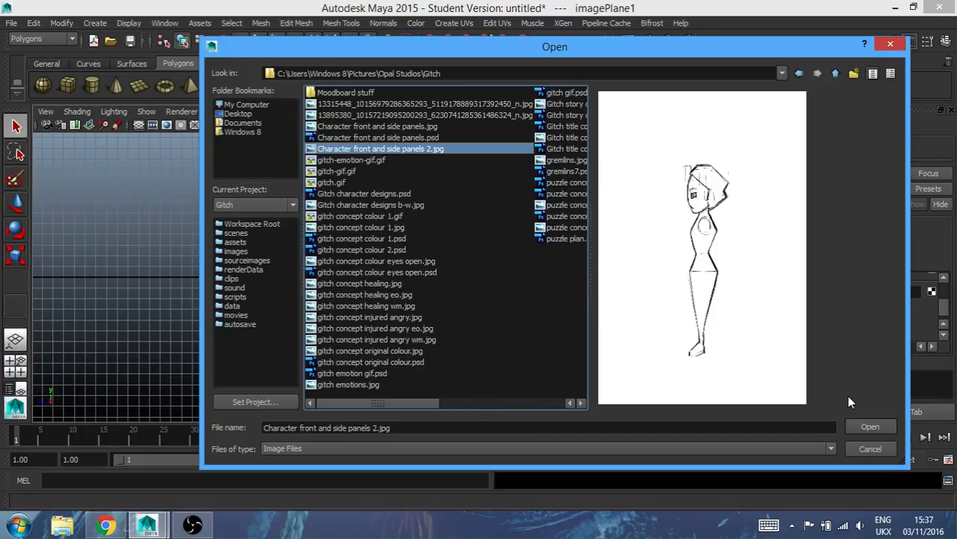
left_click(867, 427)
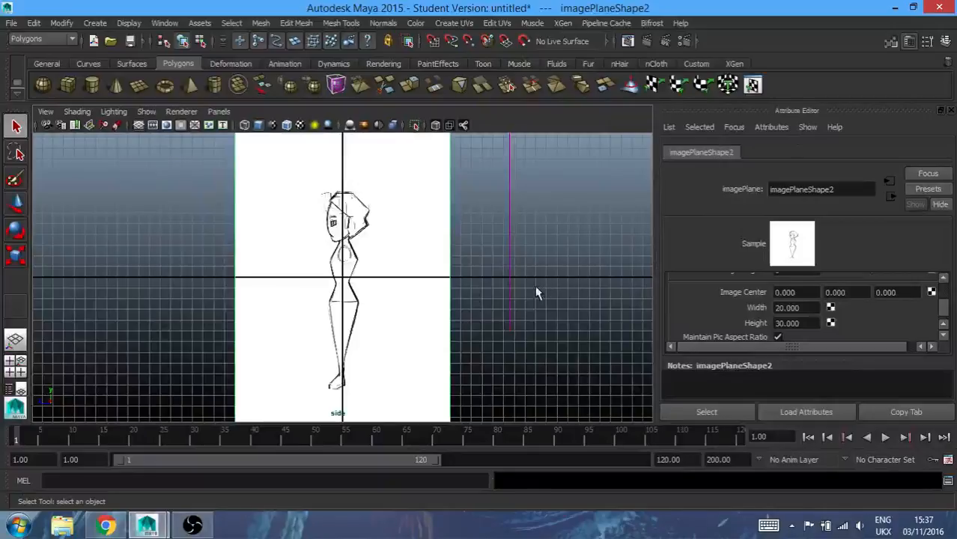
Set the side image plane's Image Center X to -10
scroll(311, 316, "down", 3)
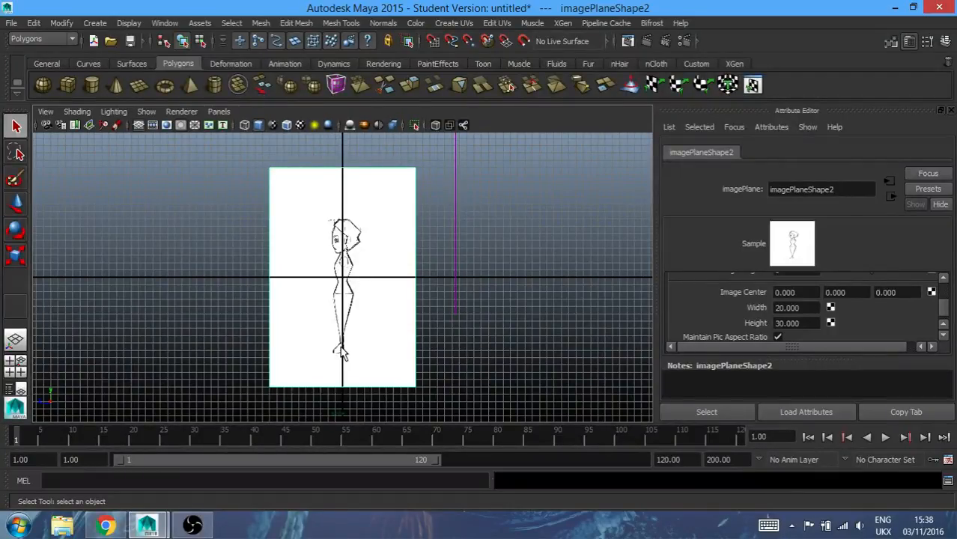
key("w")
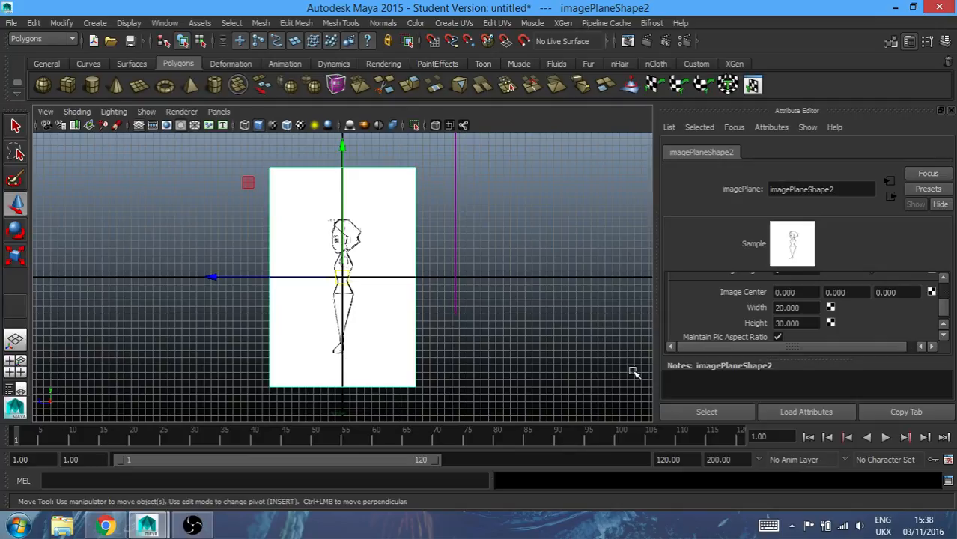
left_click(815, 292)
type("-1")
key("Return")
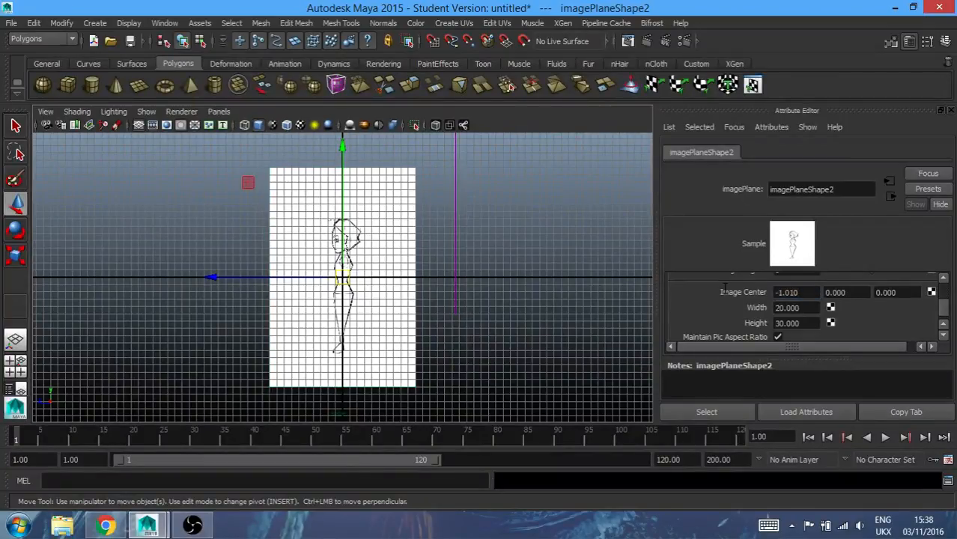
left_click_drag(810, 293, 713, 300)
type("-10")
key("Return")
Raise the side drawing by setting its image plane's Image Center Y to 10
left_click(853, 291)
left_click_drag(845, 292, 872, 288, "ctrl")
double_click(837, 292)
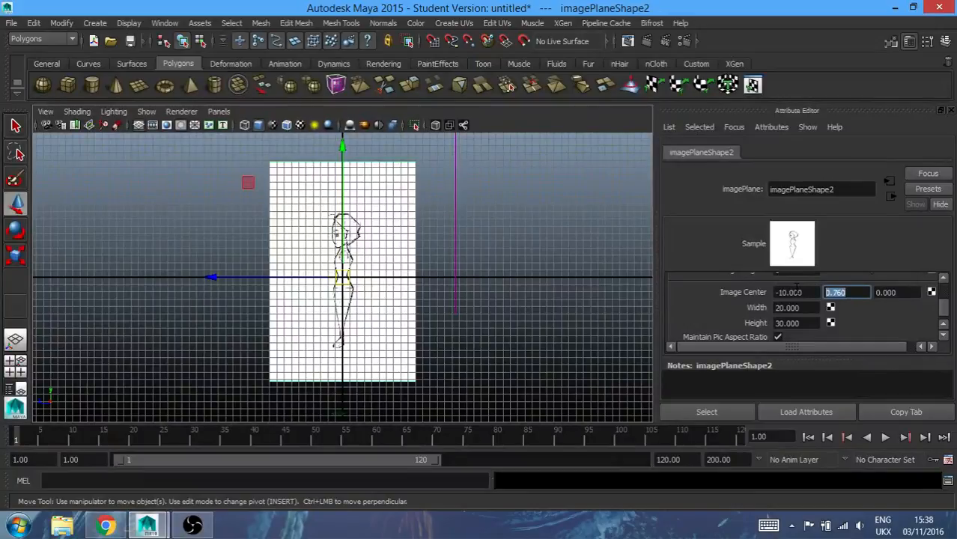
type("10")
key("Return")
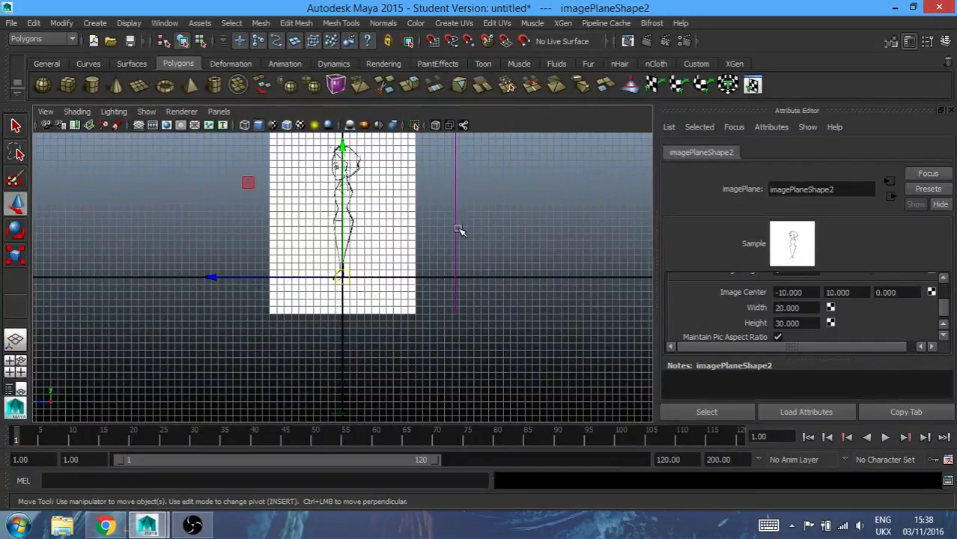
Examine how the front and side image planes stand around the grid from several angles in the perspective view
key("space")
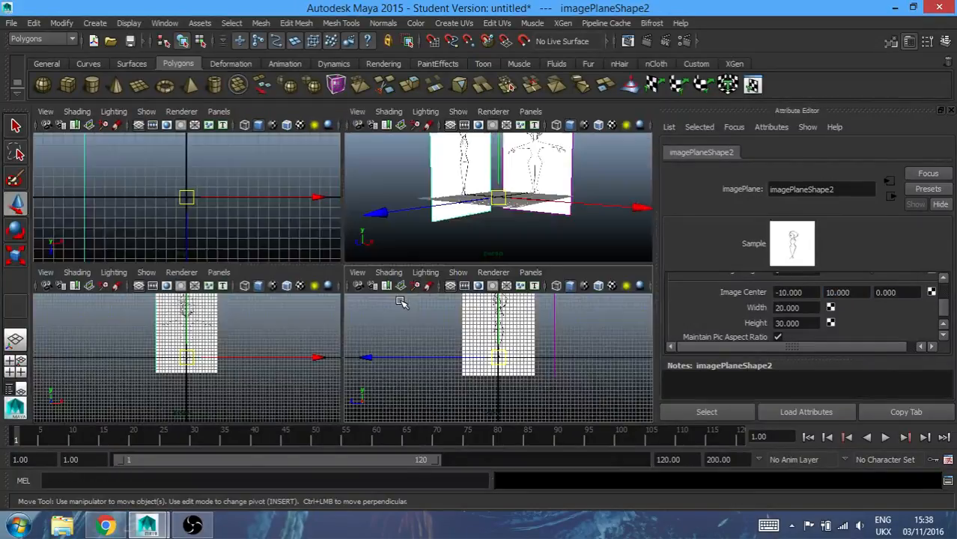
key("space")
left_click(513, 272)
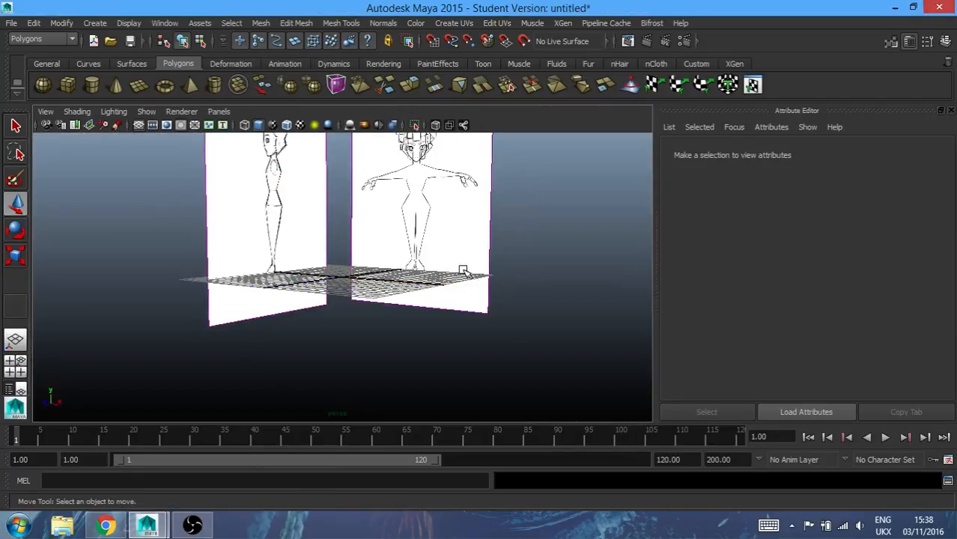
left_click_drag(491, 267, 431, 303, "alt")
left_click(542, 304)
left_click_drag(200, 239, 342, 276)
left_click_drag(471, 276, 433, 276)
left_click(514, 282)
left_click_drag(515, 283, 449, 279, "alt")
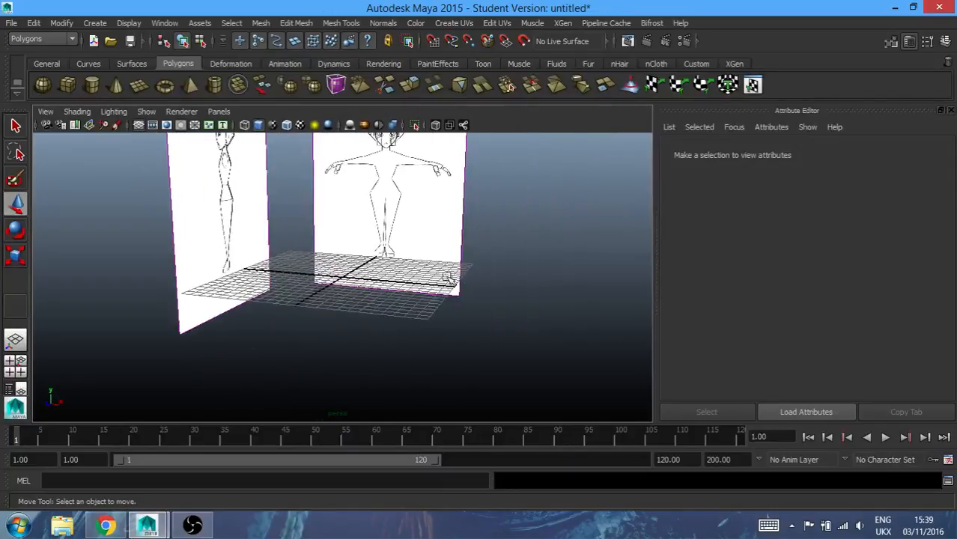
key("space")
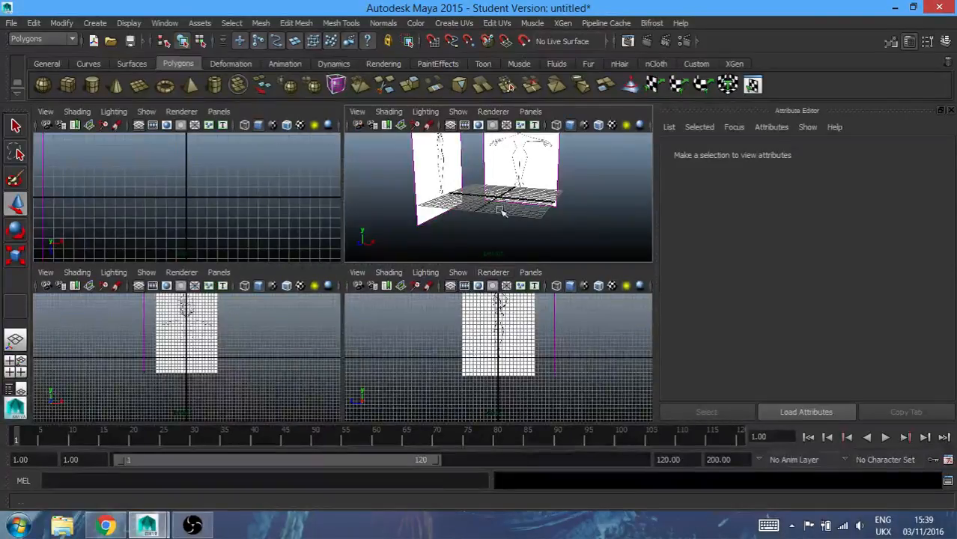
key("space")
left_click_drag(463, 271, 461, 279, "alt")
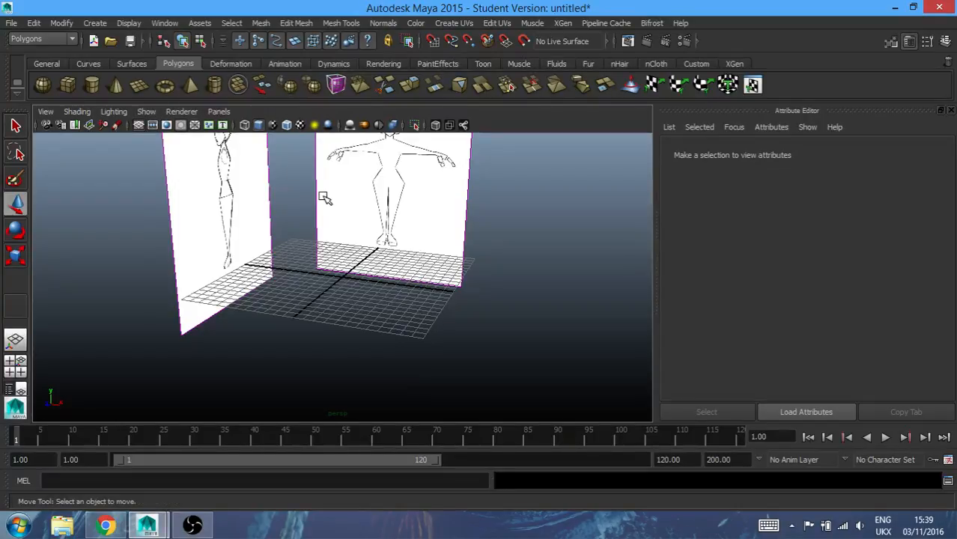
left_click_drag(366, 310, 395, 299, "alt")
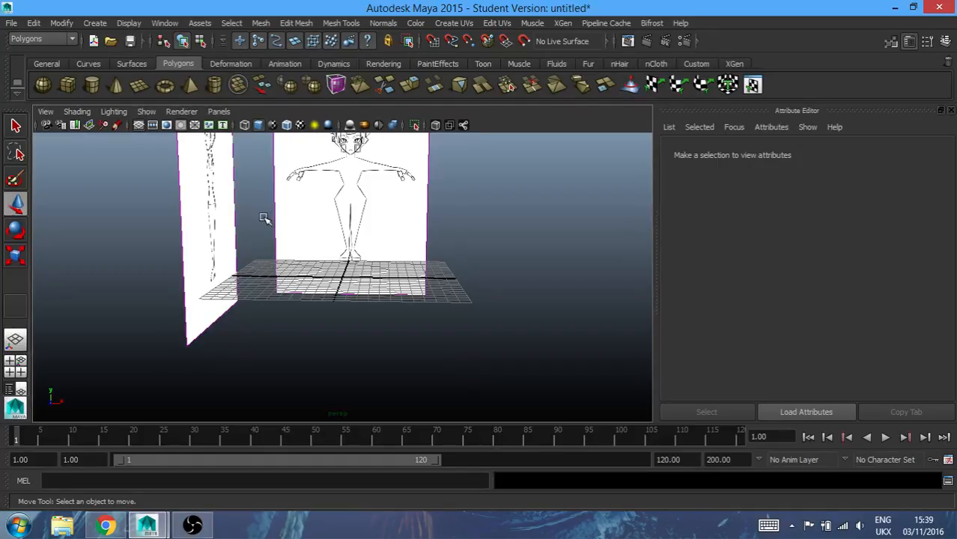
Frame the front image plane in the perspective view and inspect the character's head, arms and torso up close
left_click(300, 258)
key("f")
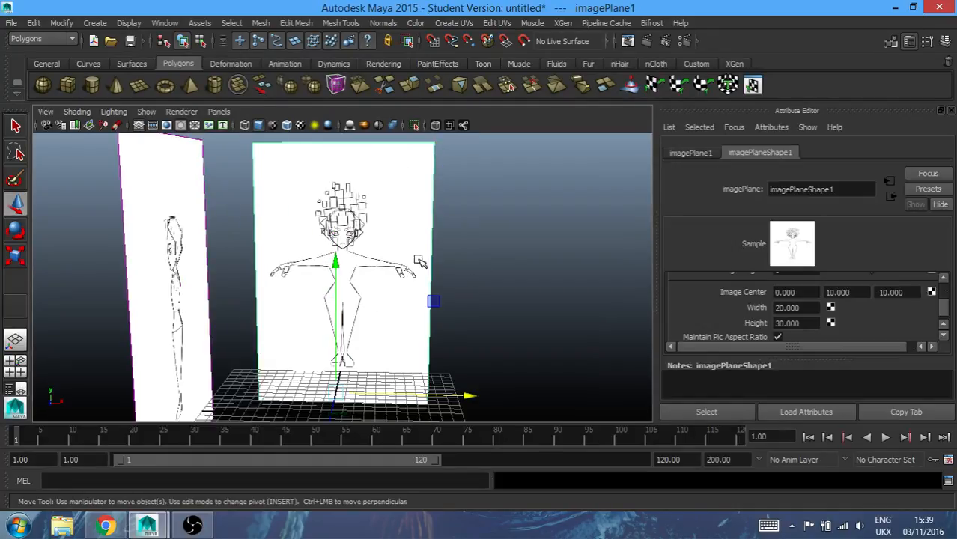
left_click(493, 263)
left_click_drag(493, 264, 493, 265, "alt")
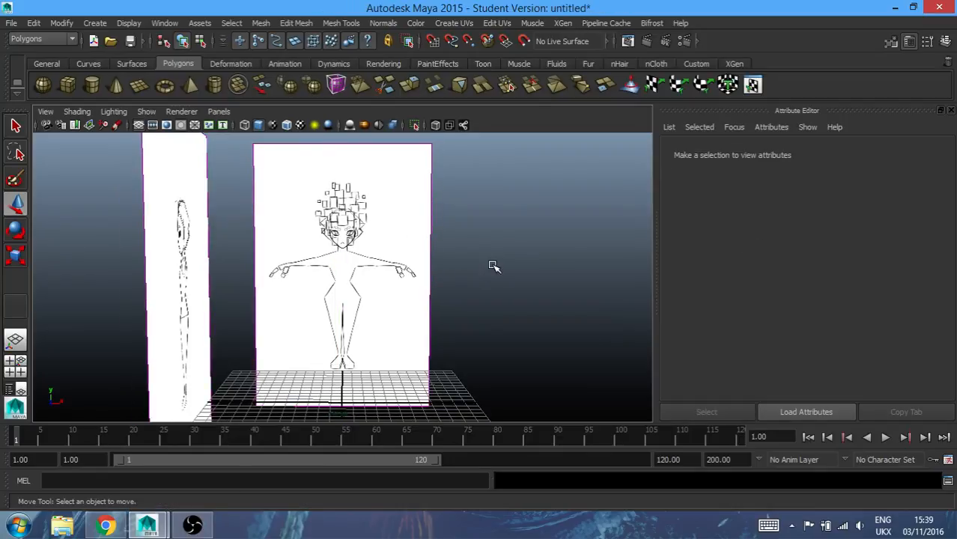
scroll(491, 266, "up", 8)
scroll(492, 267, "down", 1)
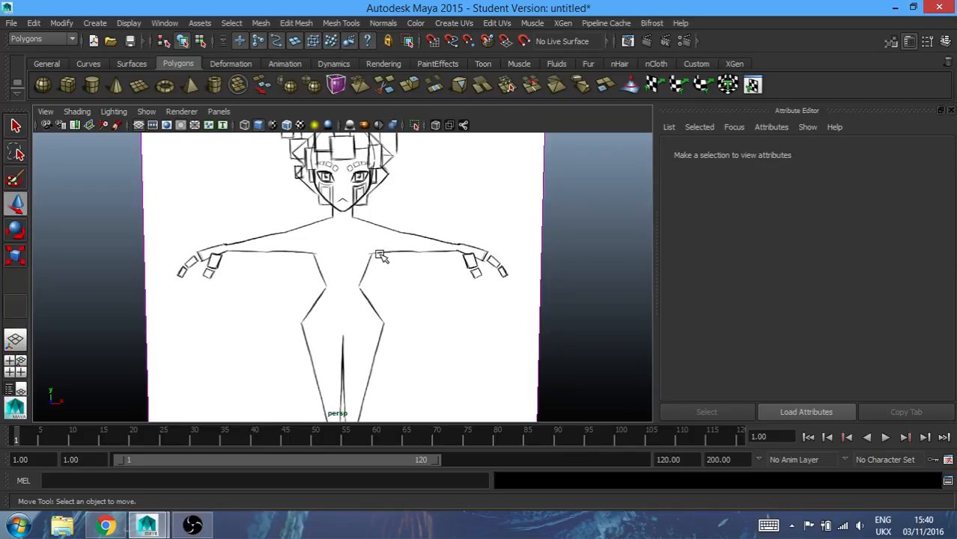
scroll(380, 256, "up", 5)
scroll(380, 256, "down", 1)
In the front view, select and frame the front image plane, and examine the character's feet, arms and body against the grid
key("space")
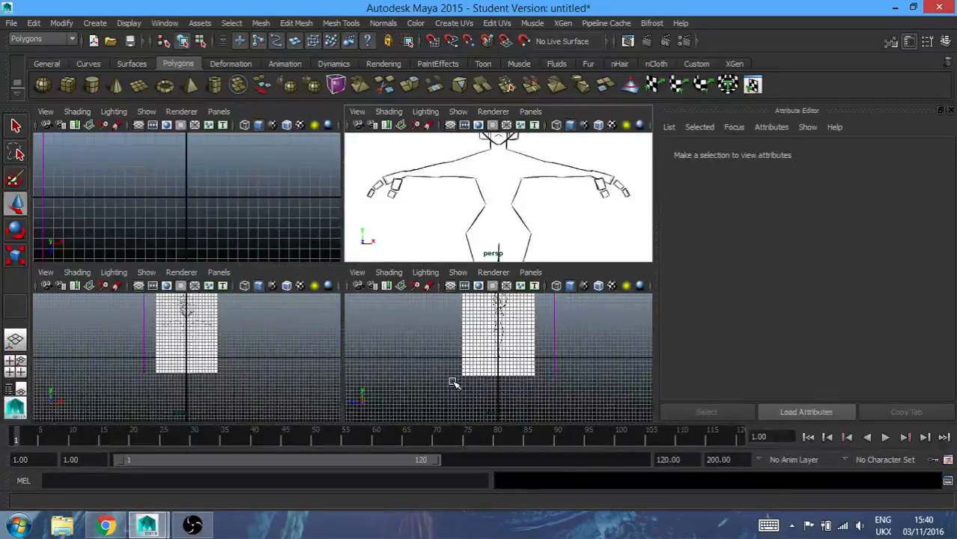
key("space")
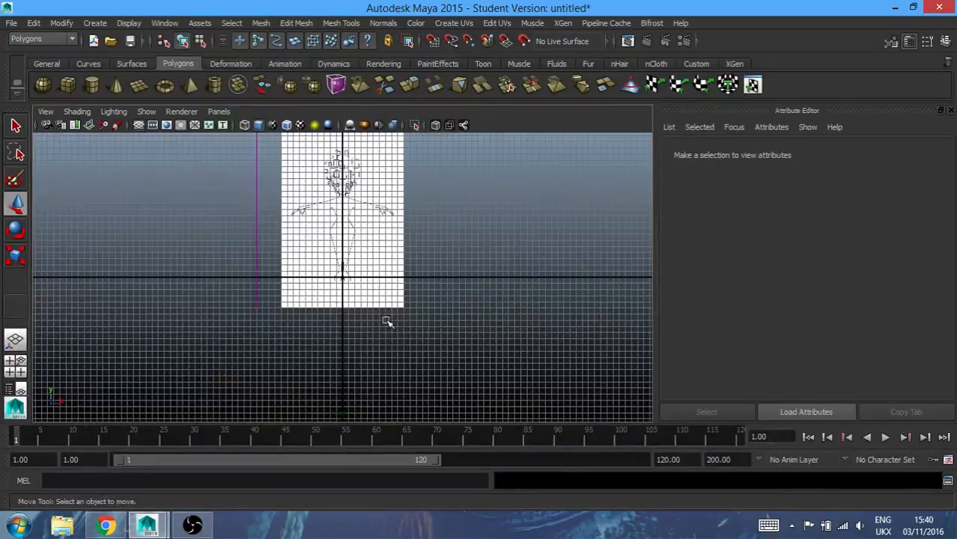
scroll(387, 320, "up", 5)
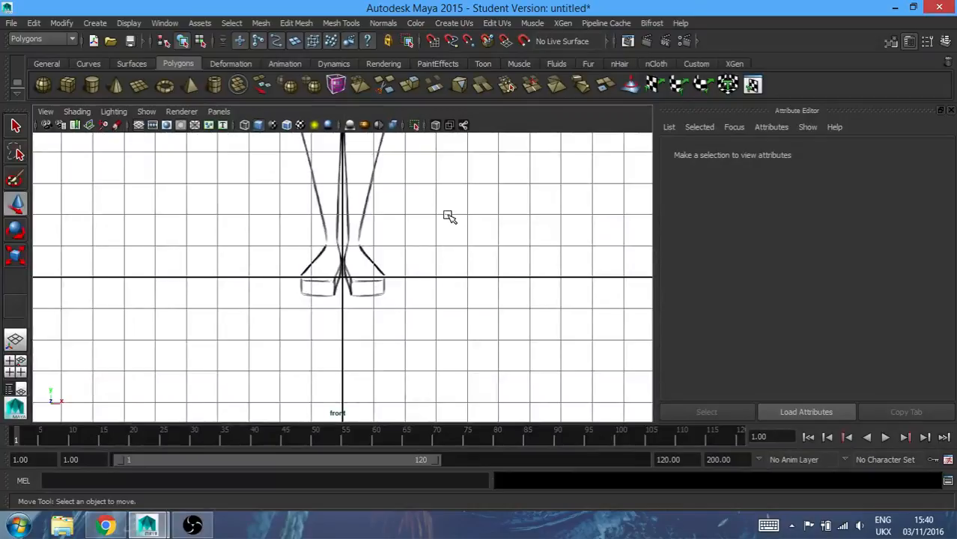
scroll(448, 216, "down", 3)
left_click_drag(470, 231, 616, 418)
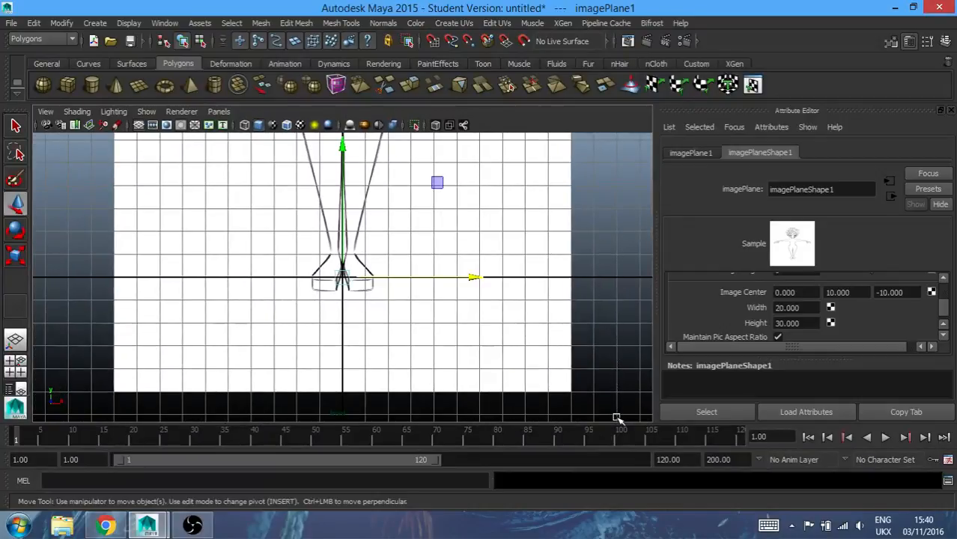
key("f")
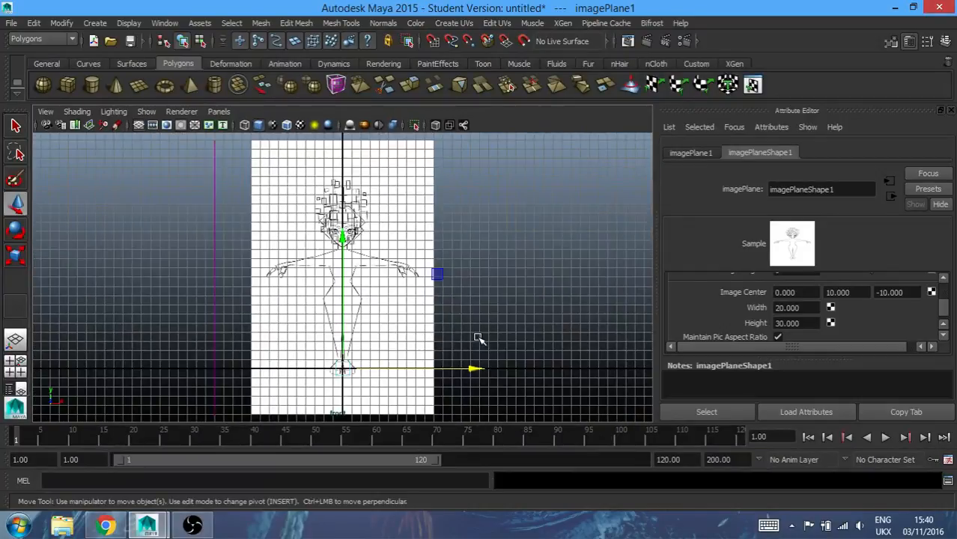
scroll(479, 339, "up", 4)
scroll(479, 339, "up", 1)
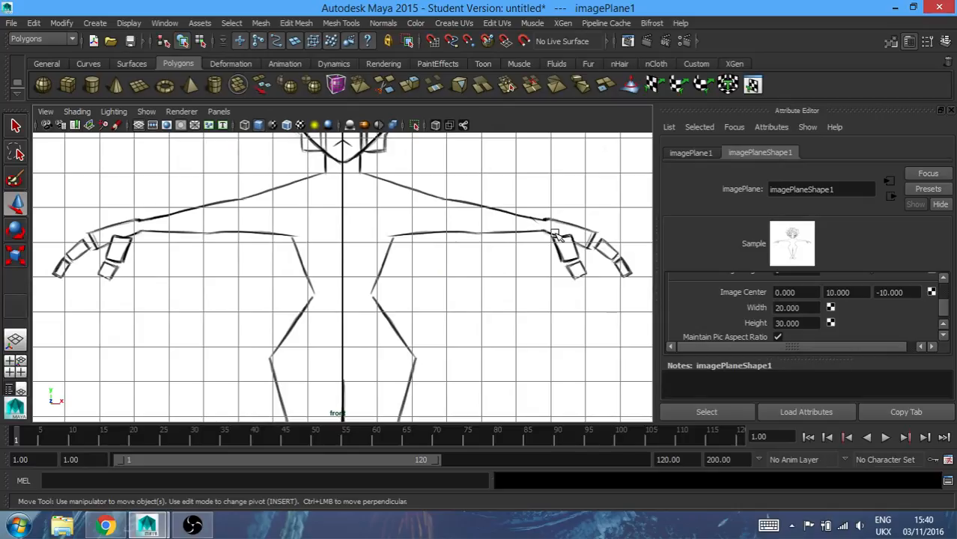
scroll(558, 236, "down", 4)
scroll(555, 235, "up", 2)
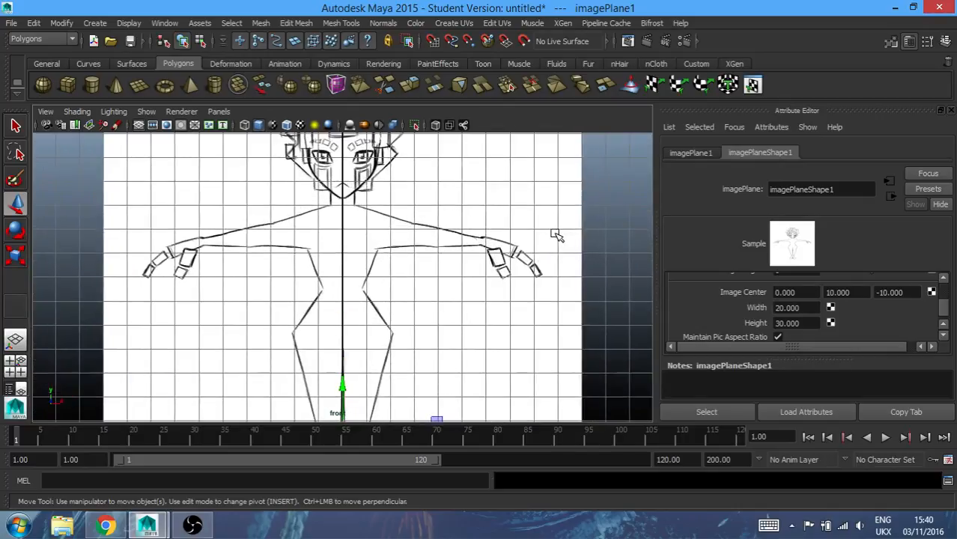
scroll(555, 234, "down", 2)
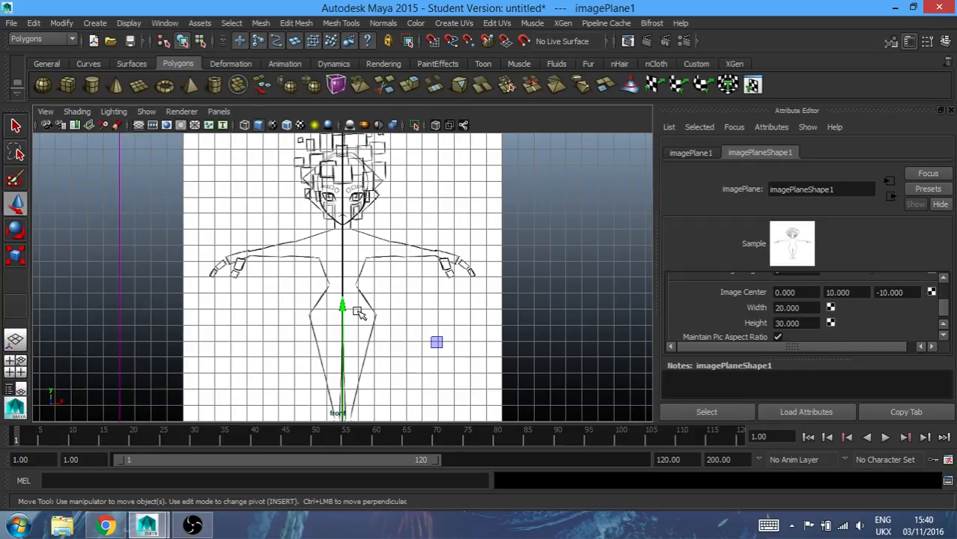
Examine the front drawing's arms and torso up close, and view both image planes together in the perspective view
scroll(356, 312, "up", 3)
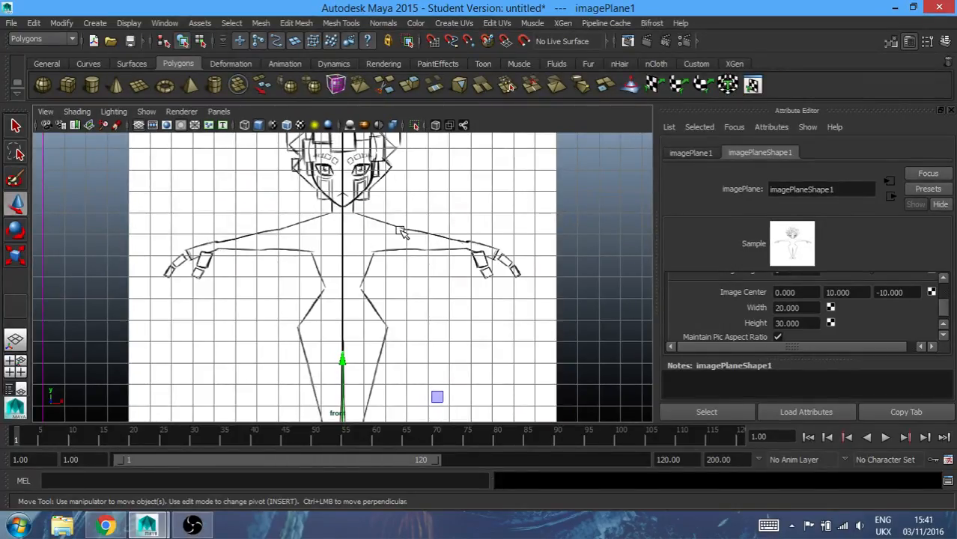
scroll(401, 232, "up", 3)
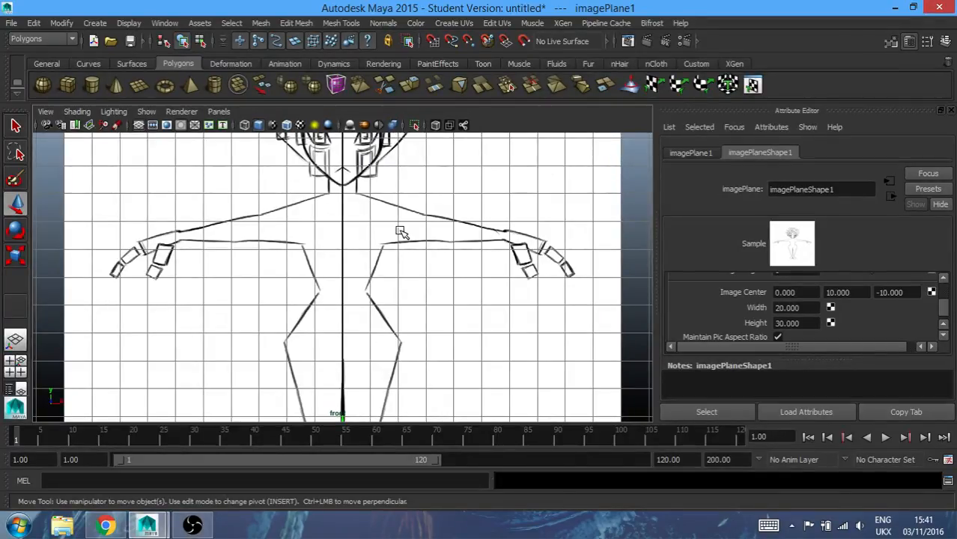
left_click_drag(440, 218, 446, 218, "alt")
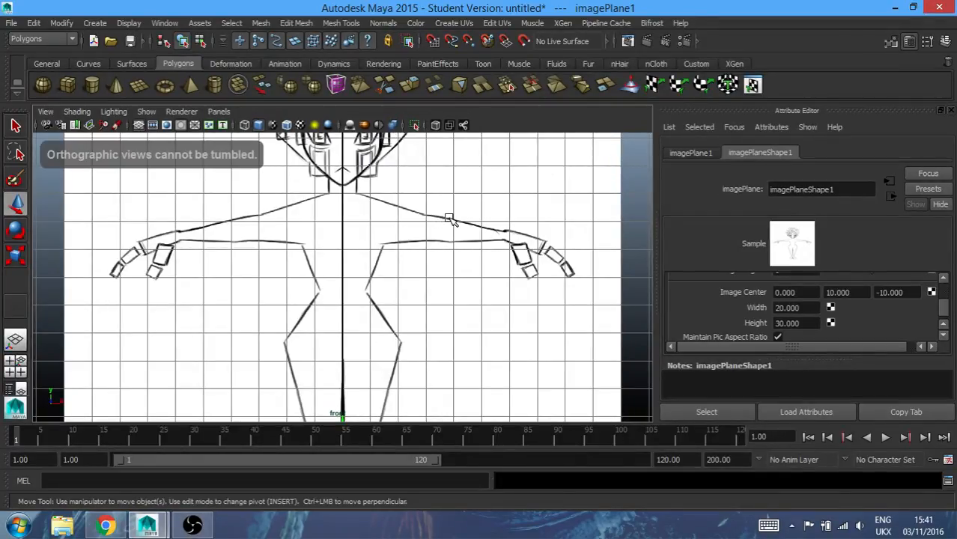
key("space")
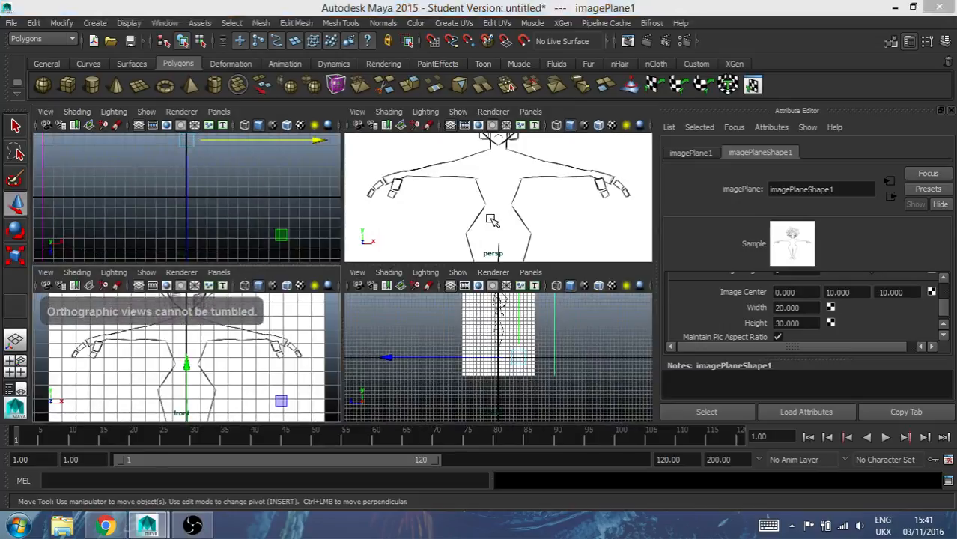
key("space")
mouse_move(491, 216)
left_mouse_down("alt")
mouse_move(466, 188)
mouse_move(461, 207)
mouse_move(383, 238)
mouse_move(438, 228)
mouse_move(443, 245)
mouse_move(461, 228)
mouse_move(427, 271)
left_mouse_up("alt")
key("a")
scroll(461, 228, "up", 5)
key("q")
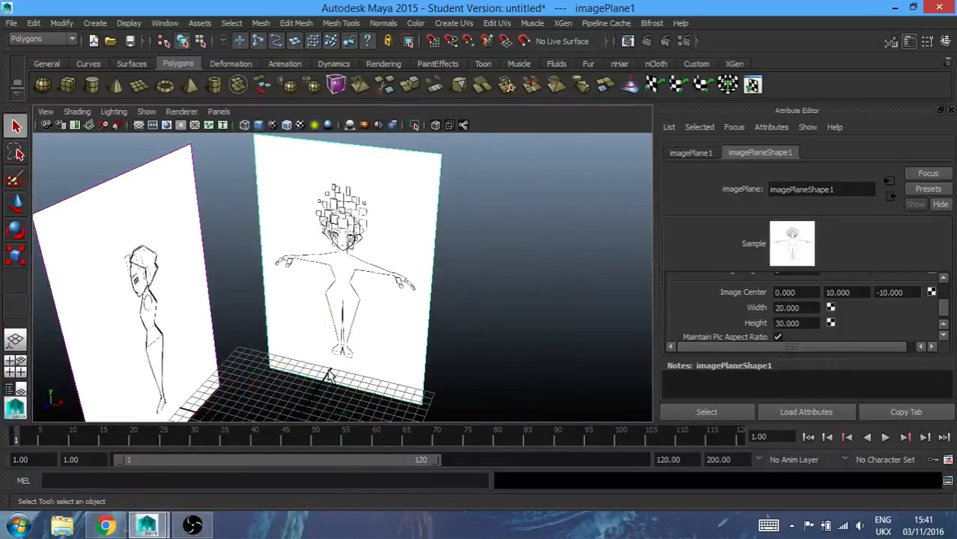
Create a polygon cylinder on the grid, about 4.5 in radius and 9.7 high, and scale it uniformly to roughly half size
left_click(90, 86)
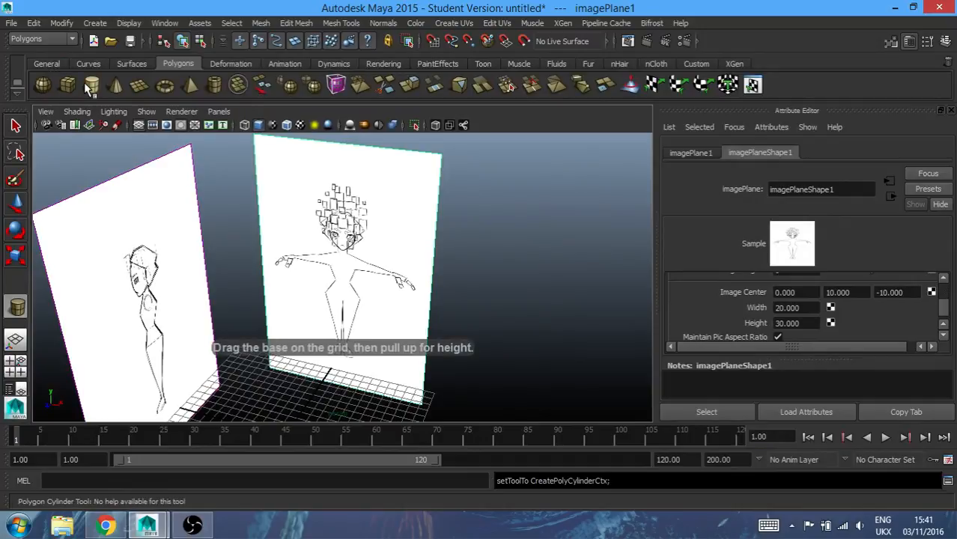
scroll(347, 408, "down", 2)
left_click_drag(303, 394, 313, 316)
key("r")
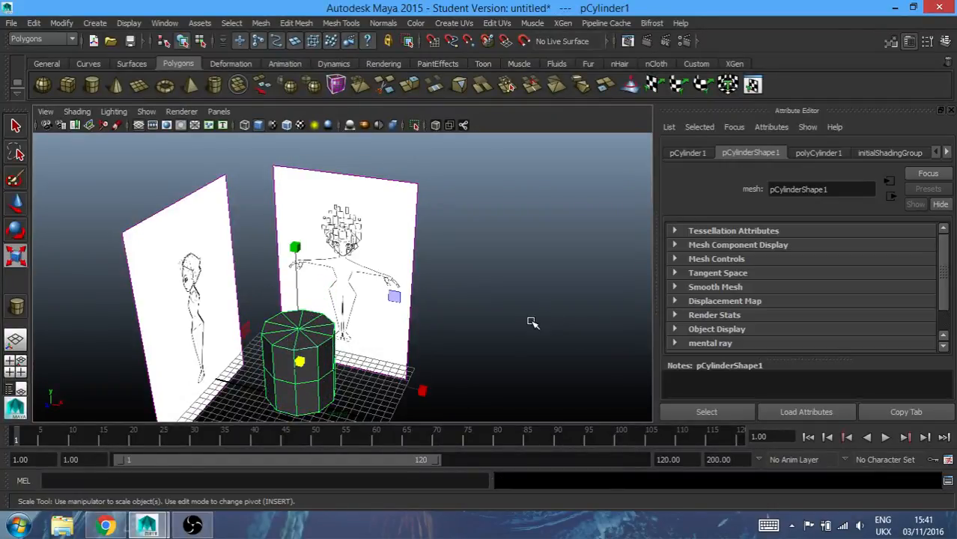
left_click_drag(299, 362, 271, 365)
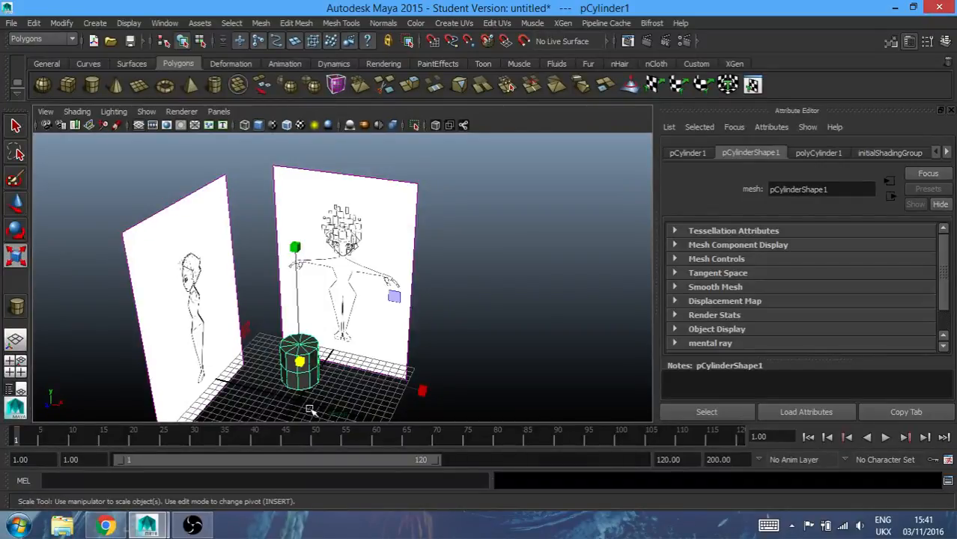
Set the cylinder's Subdivisions Axis to 8 and Subdivisions Height to 5, and accept the Student Version save notice
left_click(821, 154)
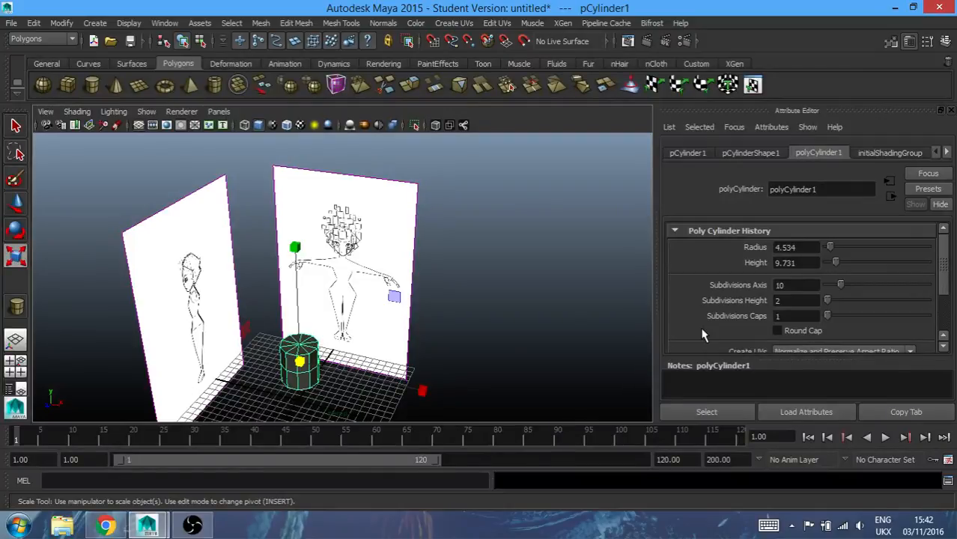
key("f")
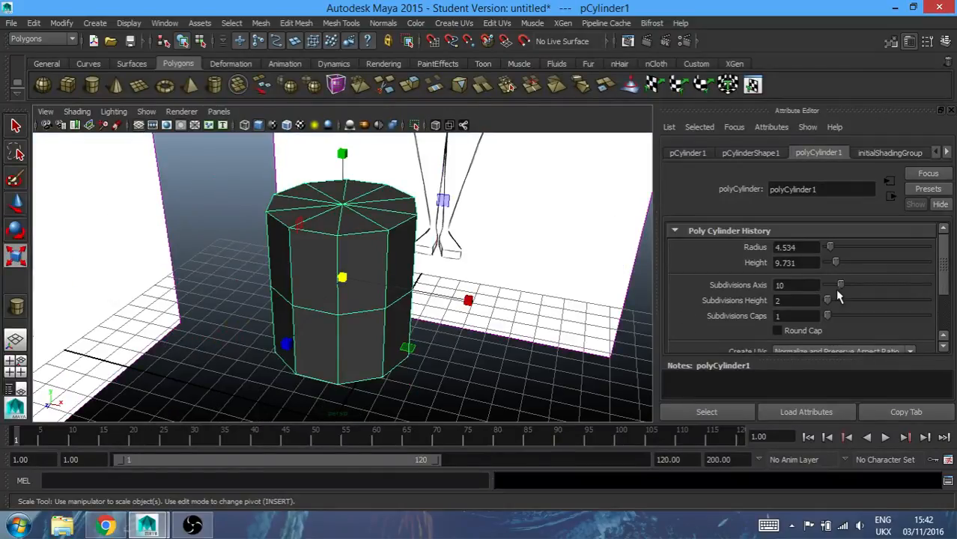
left_click_drag(842, 287, 836, 290)
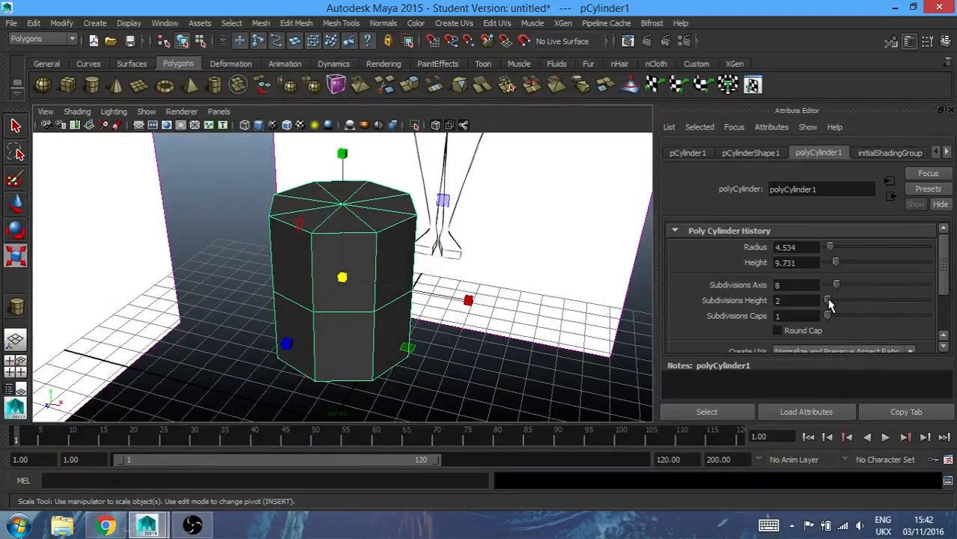
left_click_drag(829, 303, 836, 306)
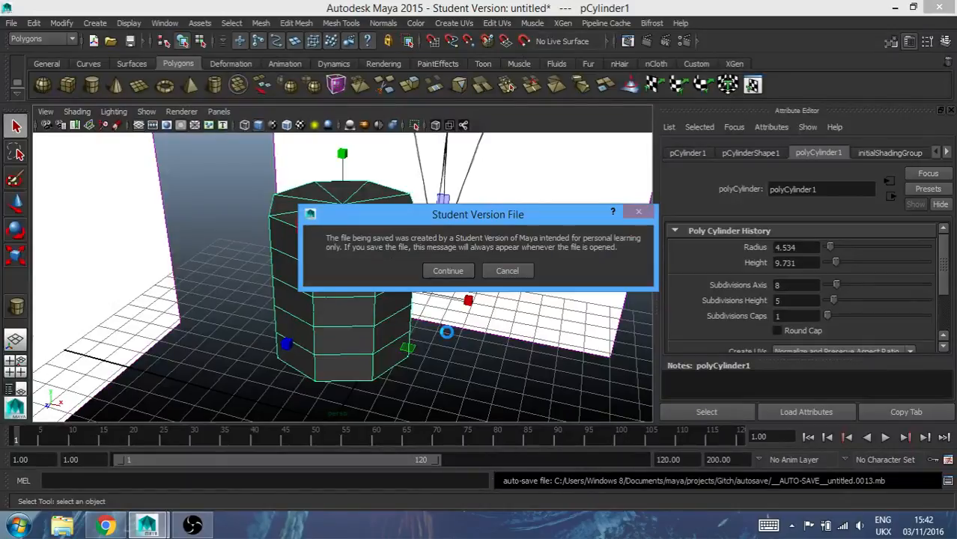
left_click(448, 271)
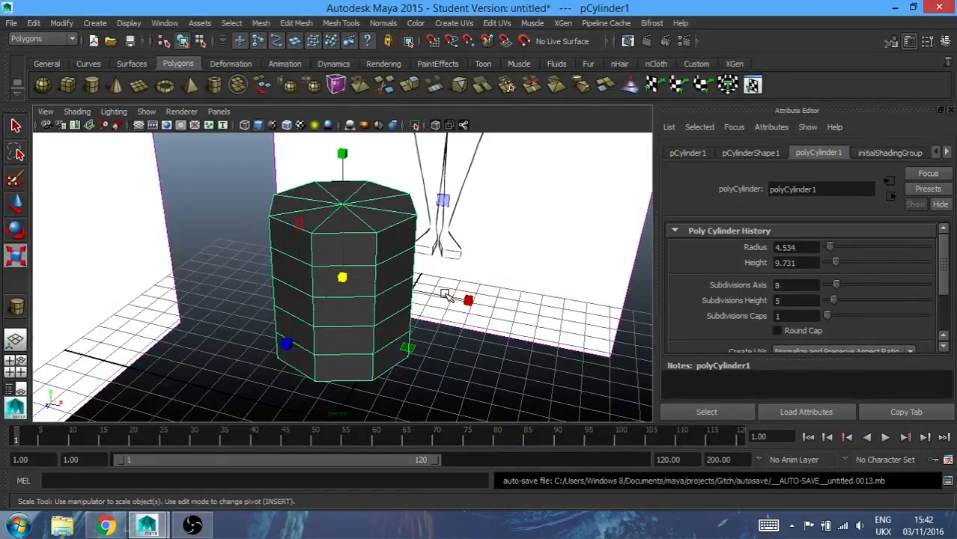
Raise the cylinder in the front view until it covers the character's torso from the neck base to the hips
scroll(447, 294, "down", 8)
scroll(446, 295, "up", 5)
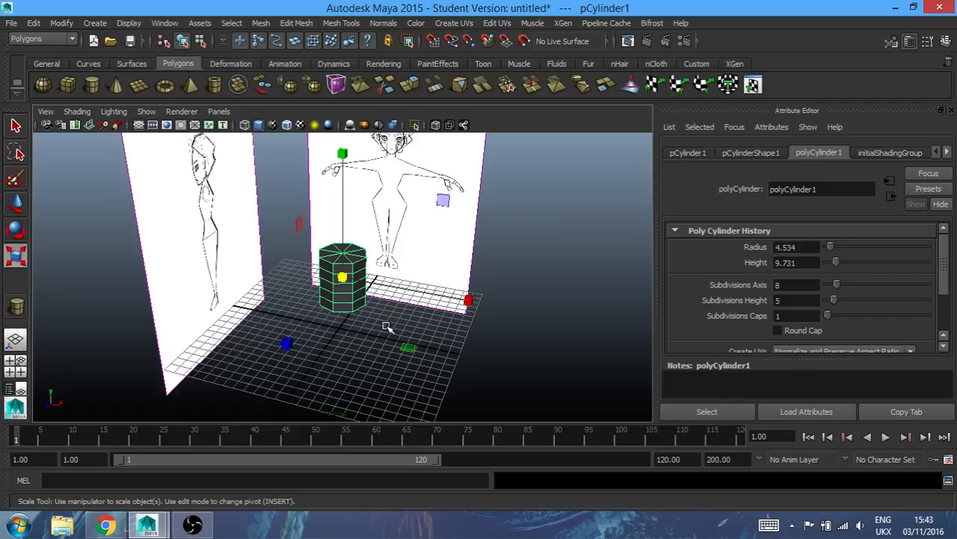
scroll(386, 327, "up", 3)
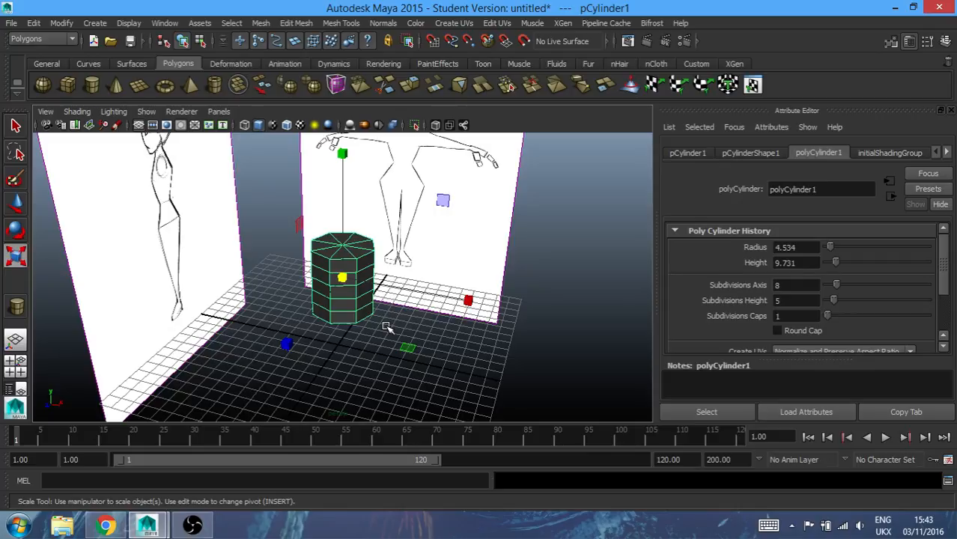
scroll(379, 255, "up", 3)
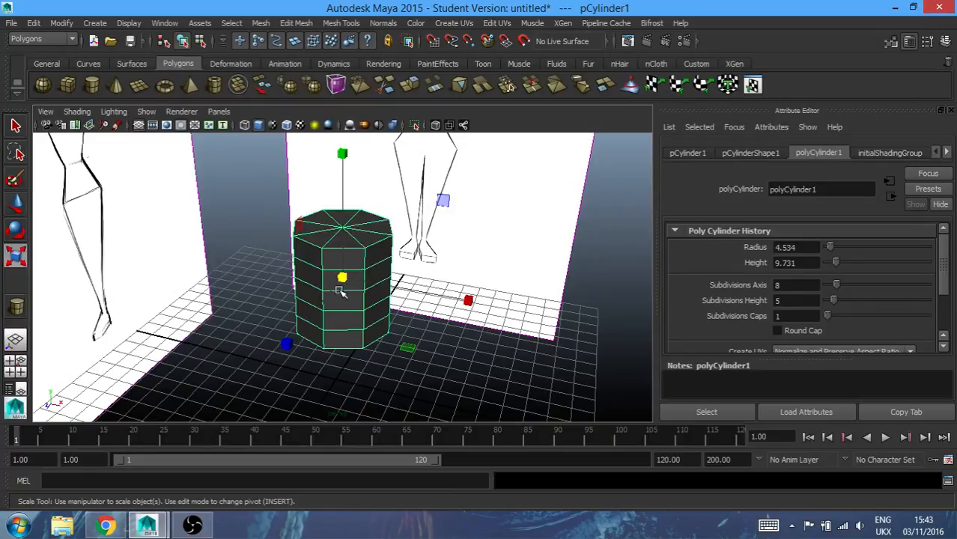
left_click_drag(341, 330, 382, 296, "alt")
key("space")
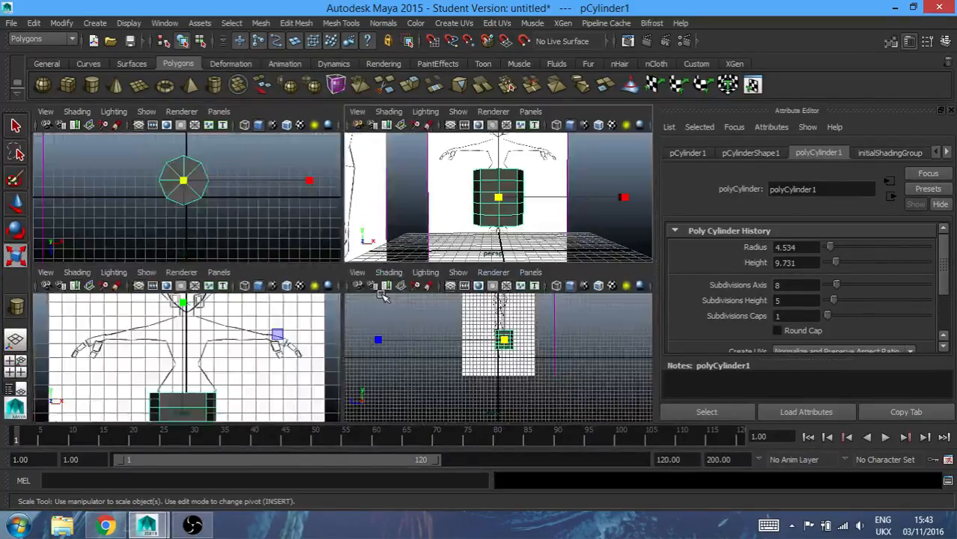
key("space")
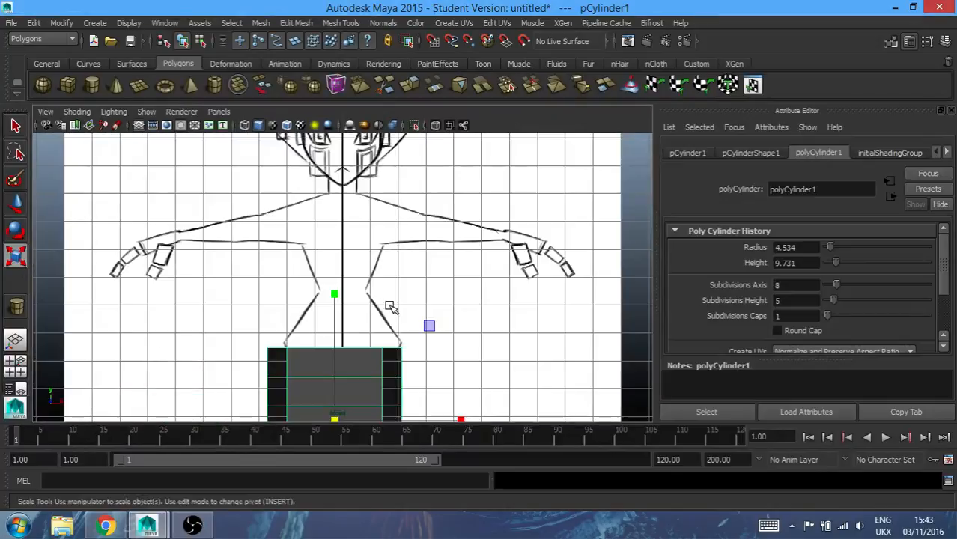
key("w")
left_click_drag(336, 303, 339, 139)
scroll(339, 140, "up", 3)
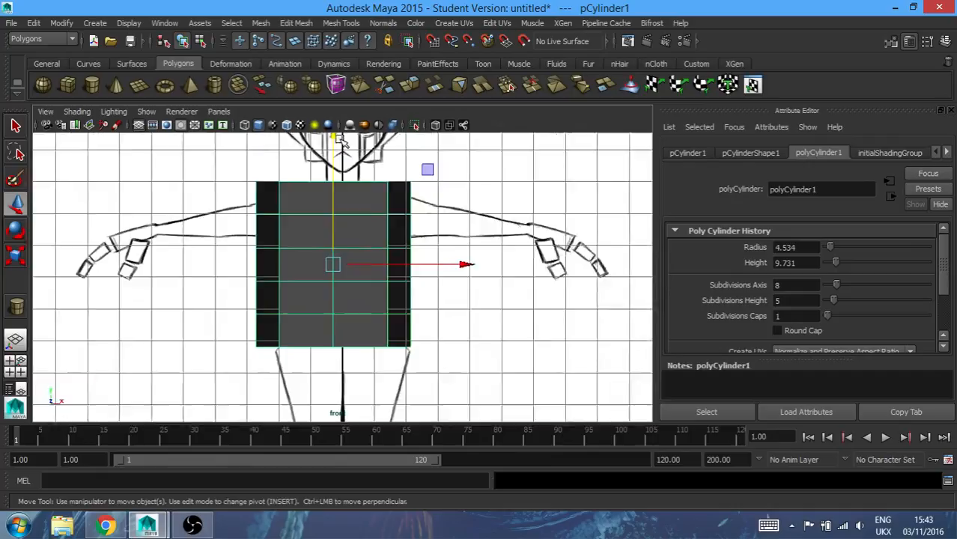
Turn on X-ray shading in the front view and centre the cylinder on the character's midline, at about X 0
left_click(435, 126)
scroll(386, 253, "up", 5)
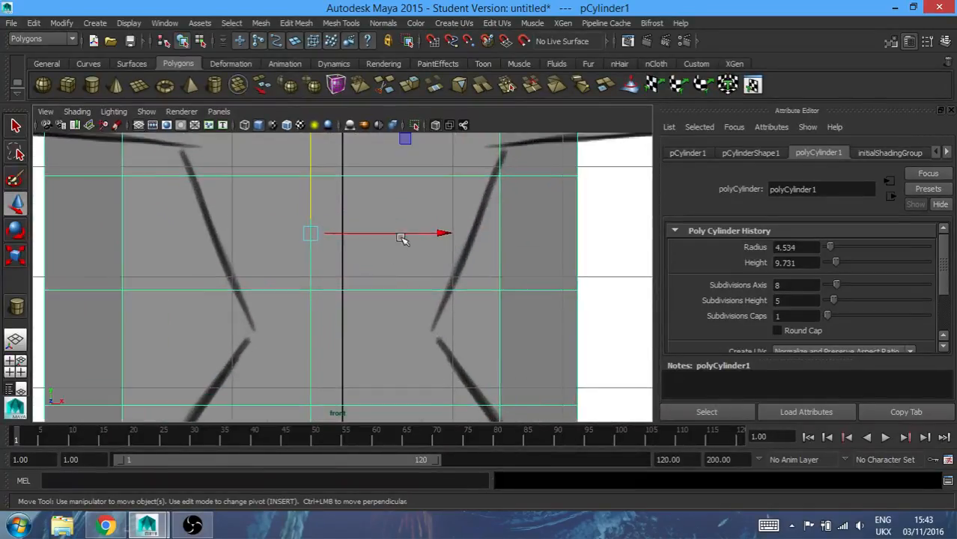
left_click_drag(433, 232, 464, 227)
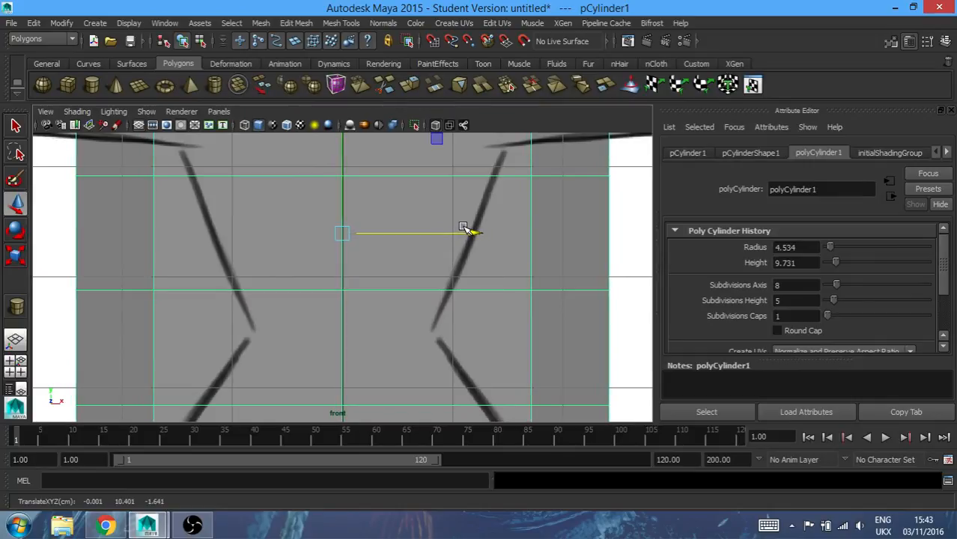
scroll(463, 227, "up", 8)
scroll(464, 224, "down", 6)
scroll(464, 221, "up", 5)
left_click_drag(472, 185, 474, 184)
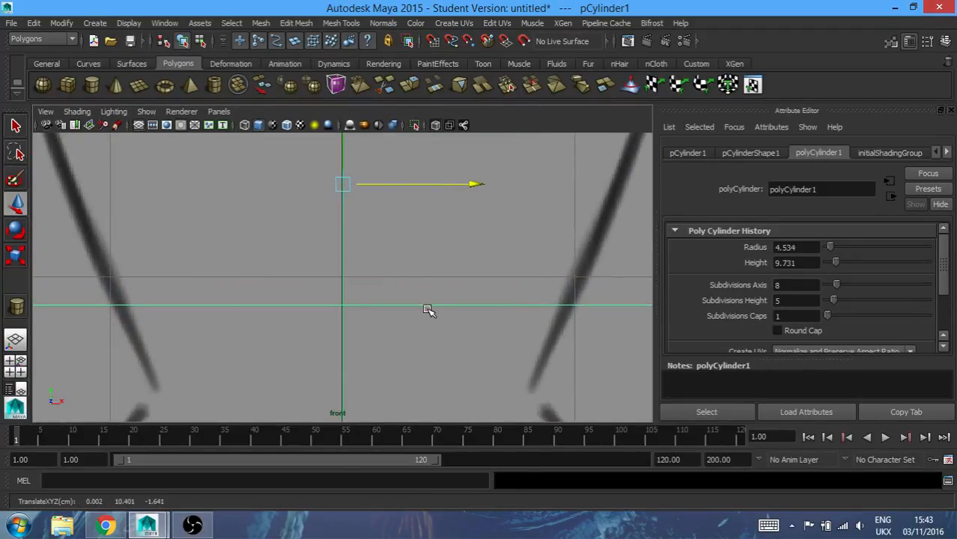
scroll(427, 310, "down", 10)
scroll(426, 310, "up", 5)
left_click_drag(446, 305, 436, 301, "alt")
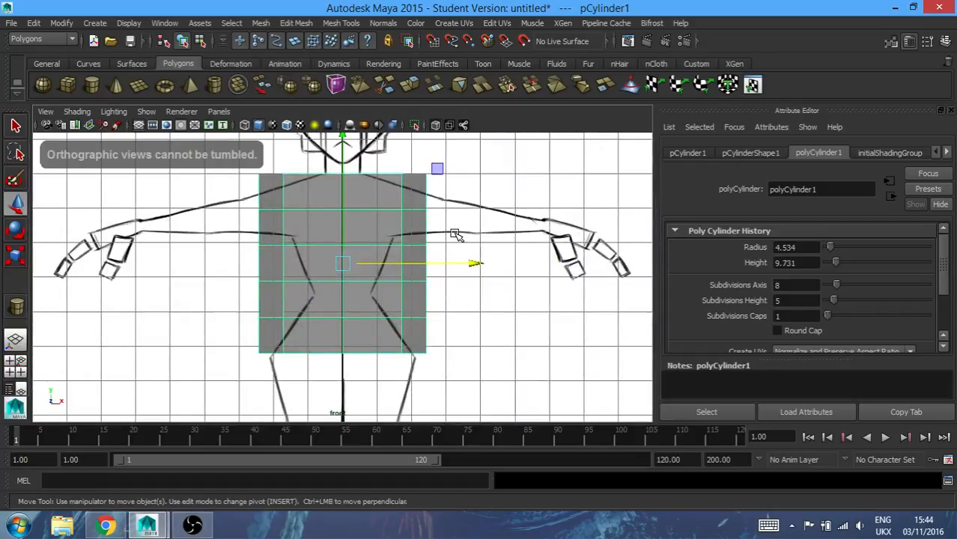
Close the Attribute Editor and show the cylinder from above in the enlarged perspective view
left_click(942, 111)
scroll(592, 194, "down", 4)
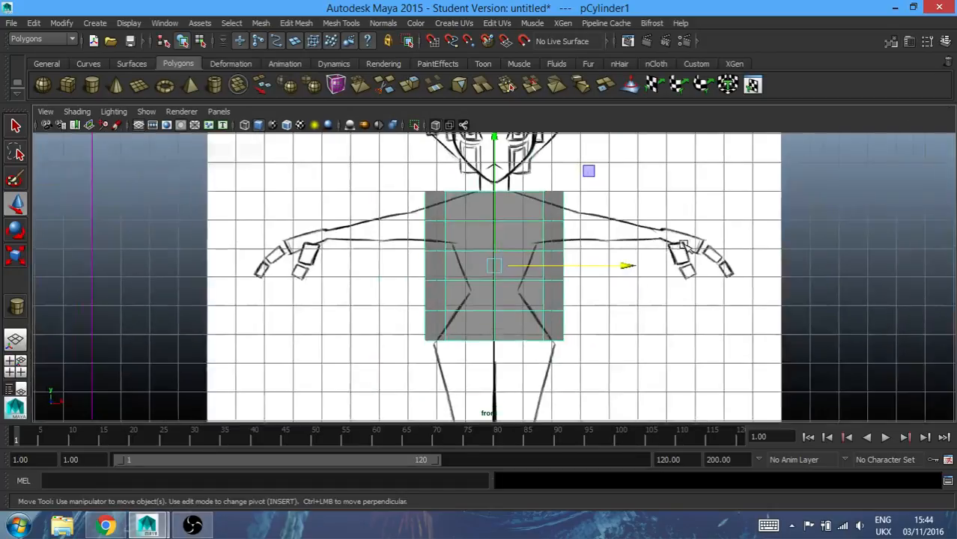
scroll(592, 194, "up", 2)
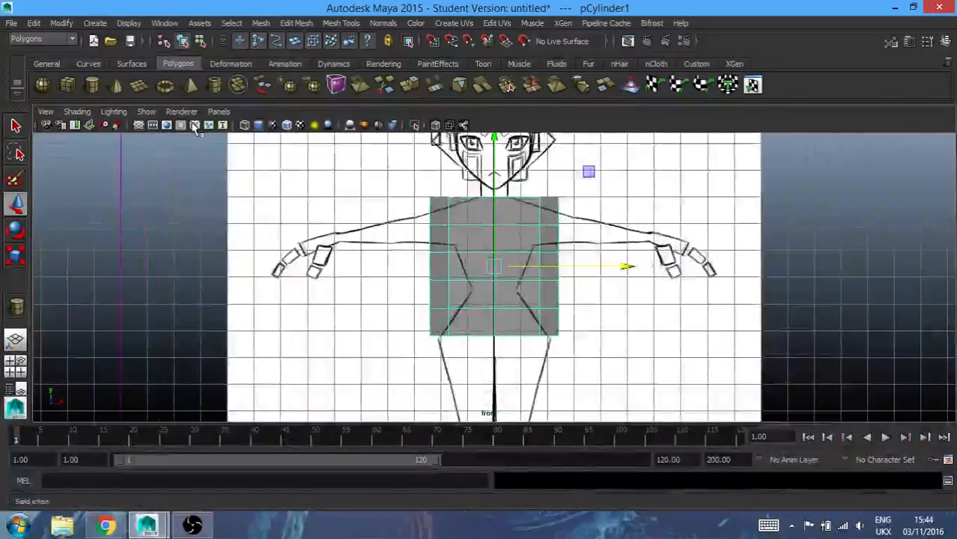
key("space")
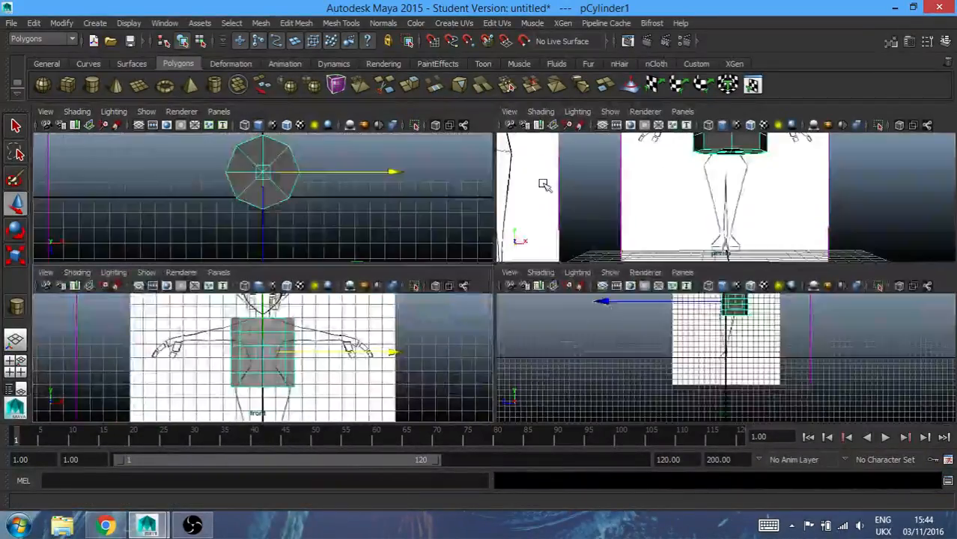
key("space")
left_click_drag(566, 276, 562, 382, "alt")
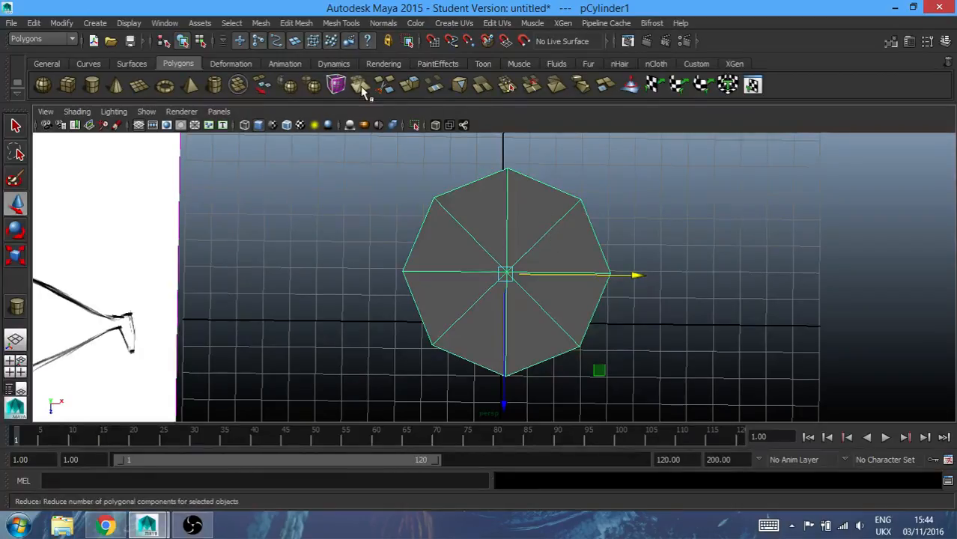
Delete all eight triangular faces of the cylinder's top cap in face component mode
left_click(201, 40)
left_click(294, 41)
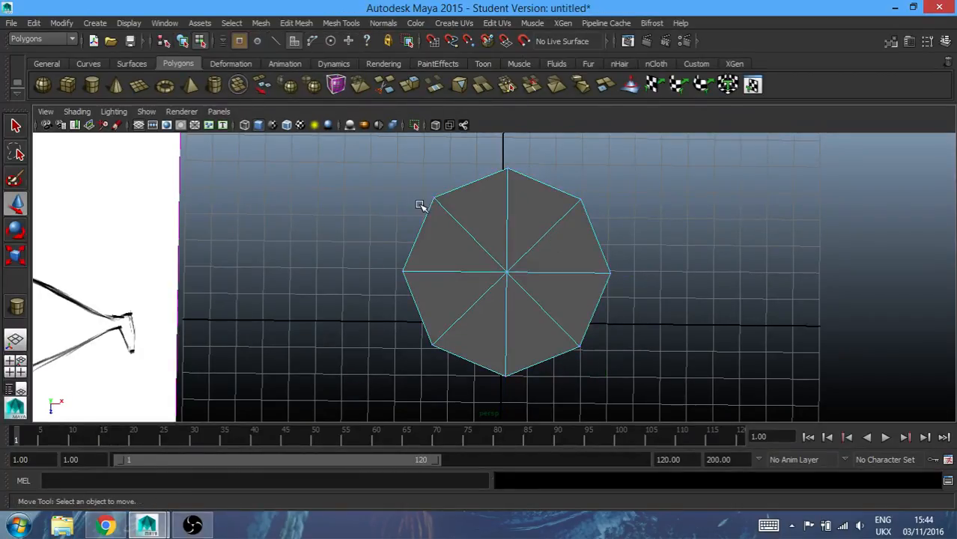
left_click(464, 235)
key("q")
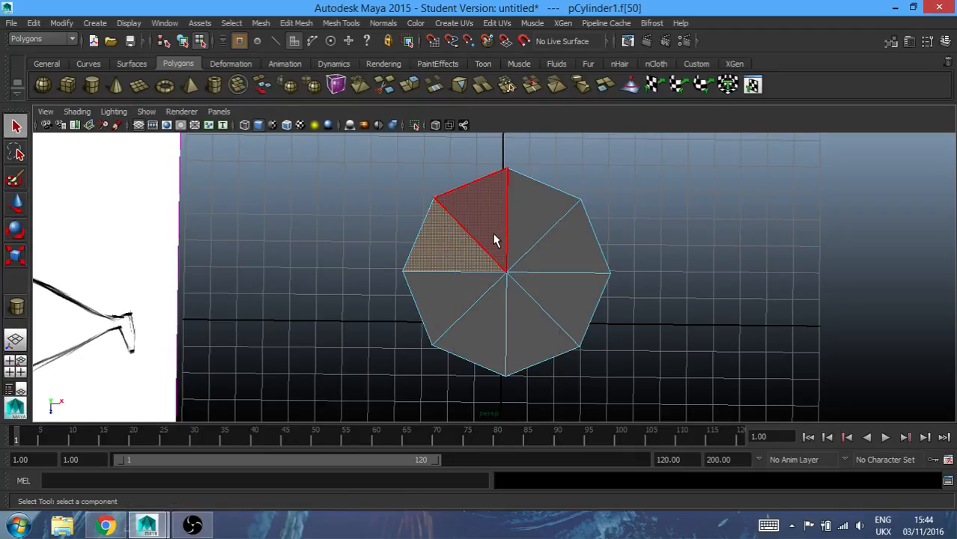
left_click(494, 240, "shift")
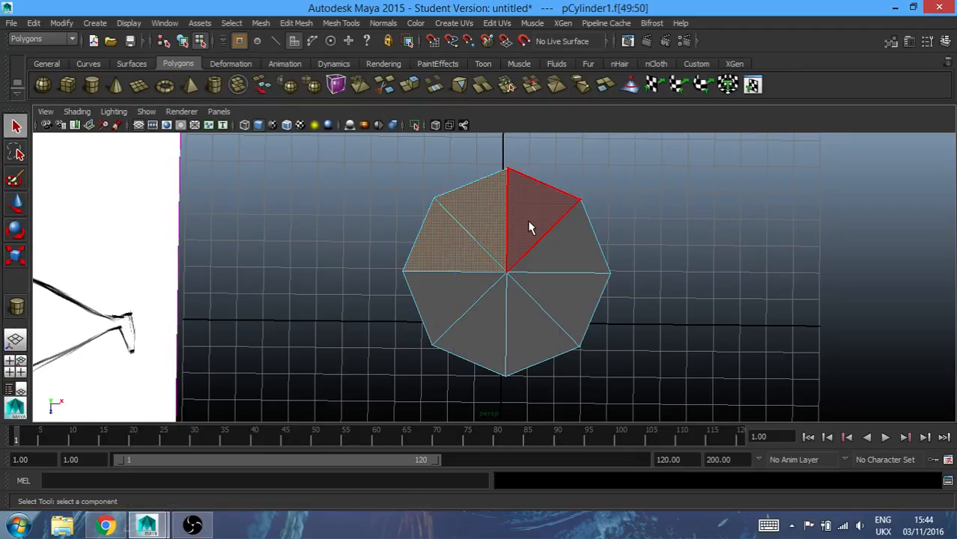
left_click(528, 221, "shift")
left_click(558, 252, "shift")
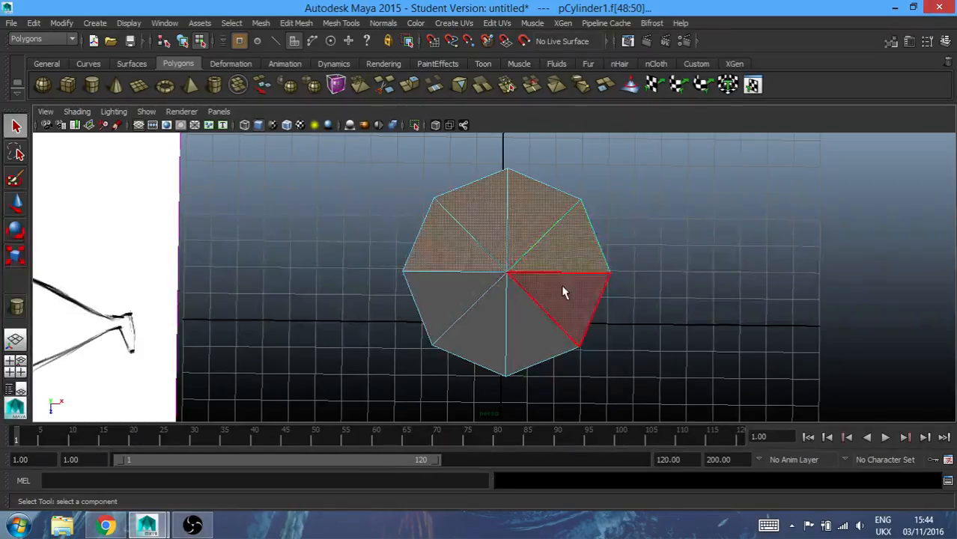
left_click(547, 316, "shift")
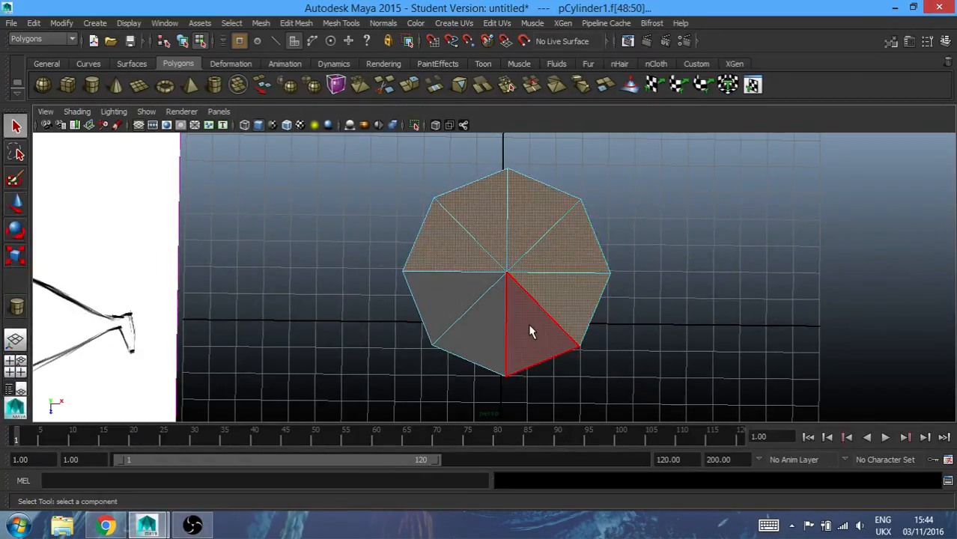
left_click(529, 327, "shift")
left_click(489, 324, "shift")
left_click(461, 305, "shift")
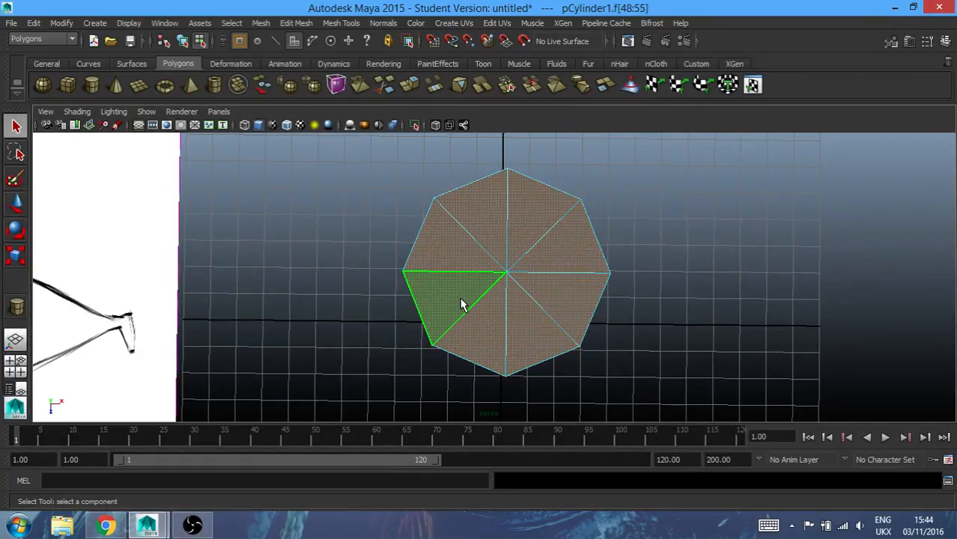
key("Delete")
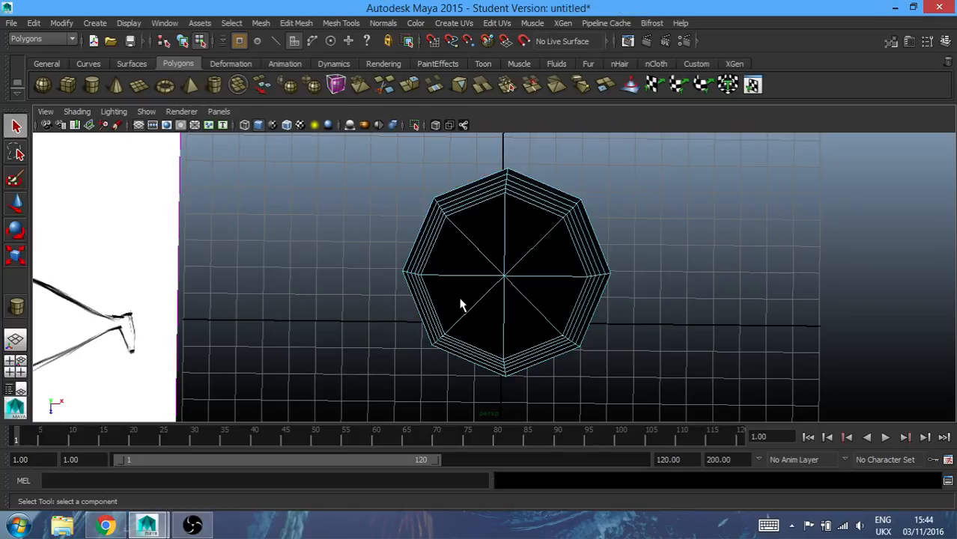
Delete the eight triangular faces of the cylinder's remaining bottom cap
left_click(462, 304)
left_click(468, 258, "shift")
left_click(483, 235, "shift")
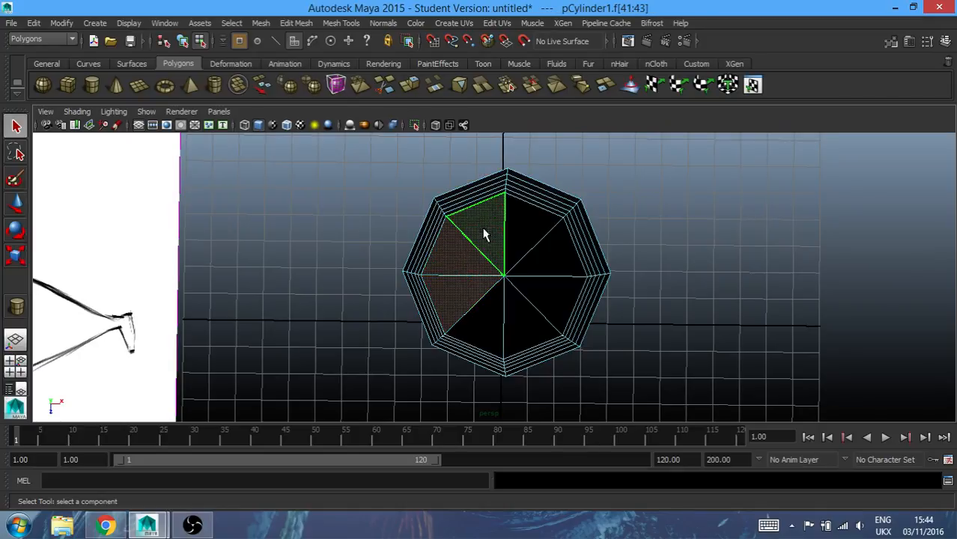
left_click(528, 239, "shift")
left_click(544, 257, "shift")
left_click(549, 288, "shift")
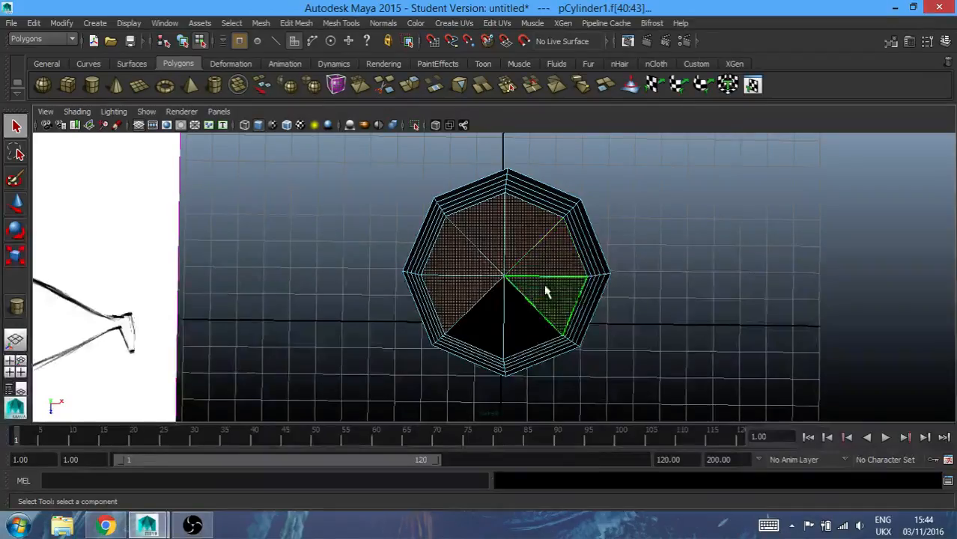
left_click(525, 330, "shift")
left_click(487, 325, "shift")
key("Delete")
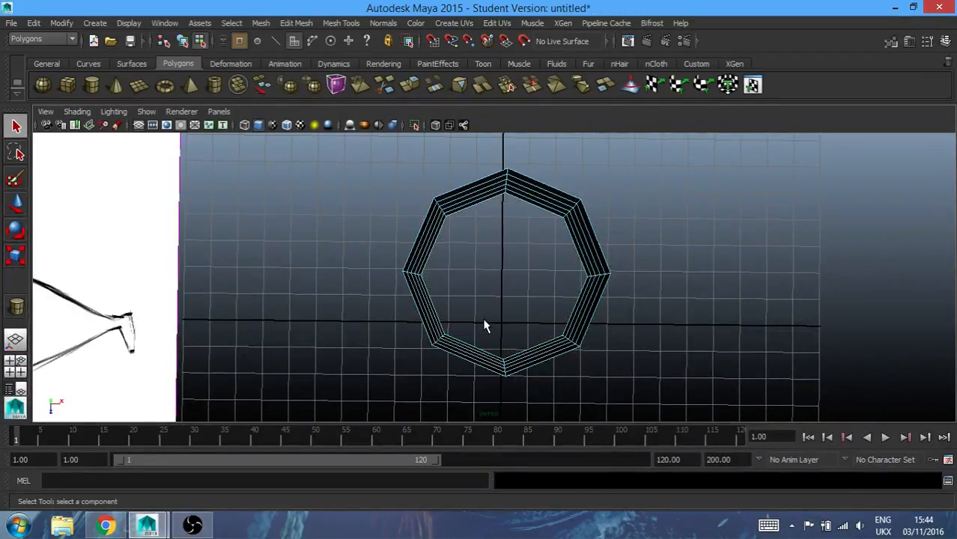
In the enlarged front view, scale the cylinder's top edge loop uniformly down to the width of the character's neck base
left_click_drag(558, 368, 540, 266, "alt")
key("space")
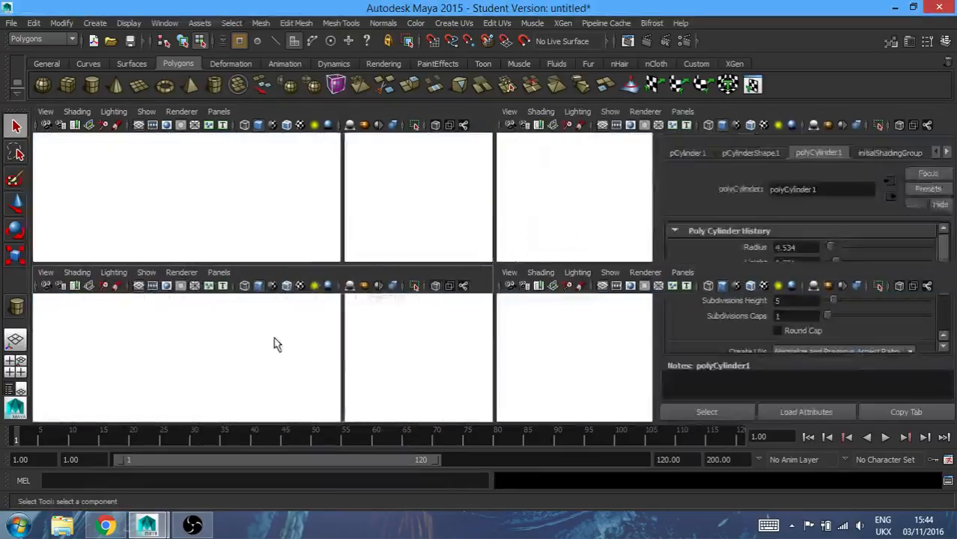
key("space")
scroll(505, 273, "up", 2)
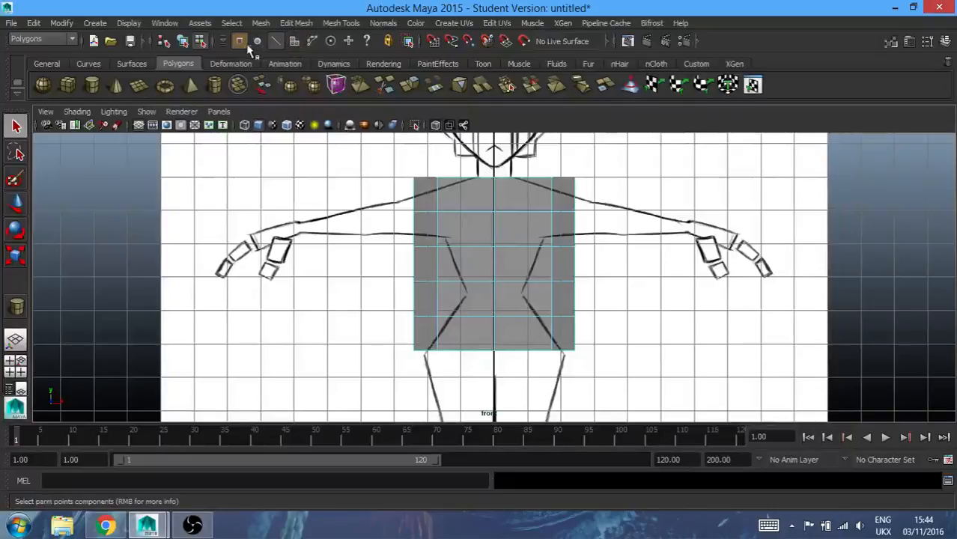
left_click(275, 42)
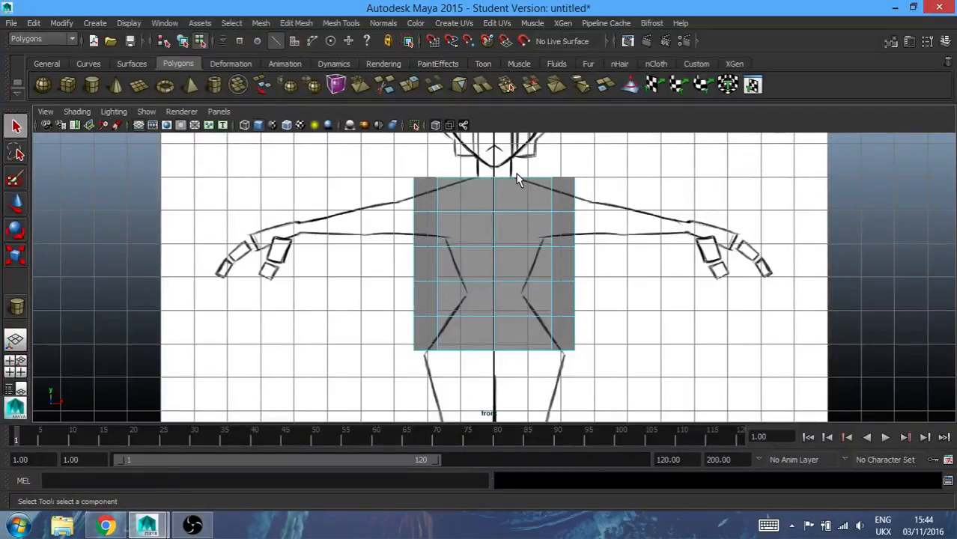
left_click(518, 180)
key("r")
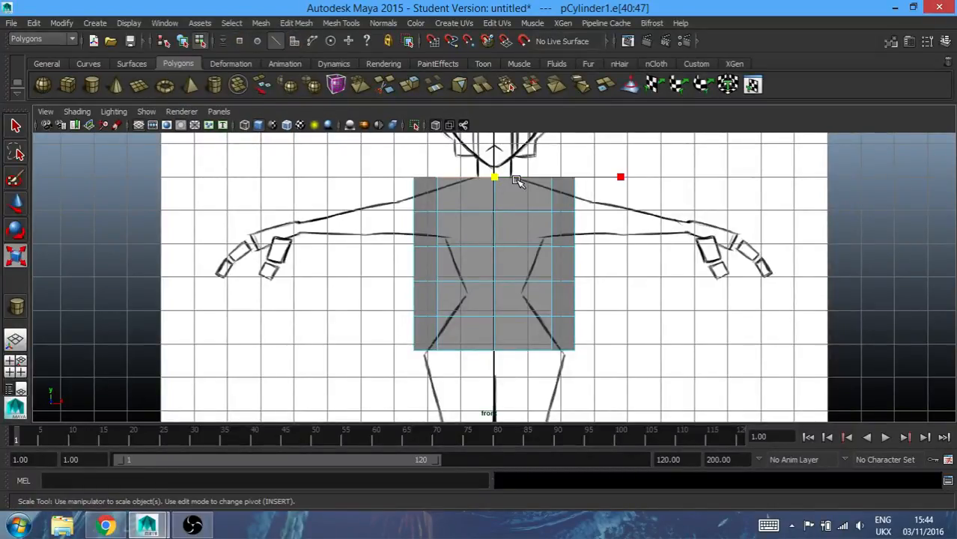
left_click_drag(493, 177, 401, 191)
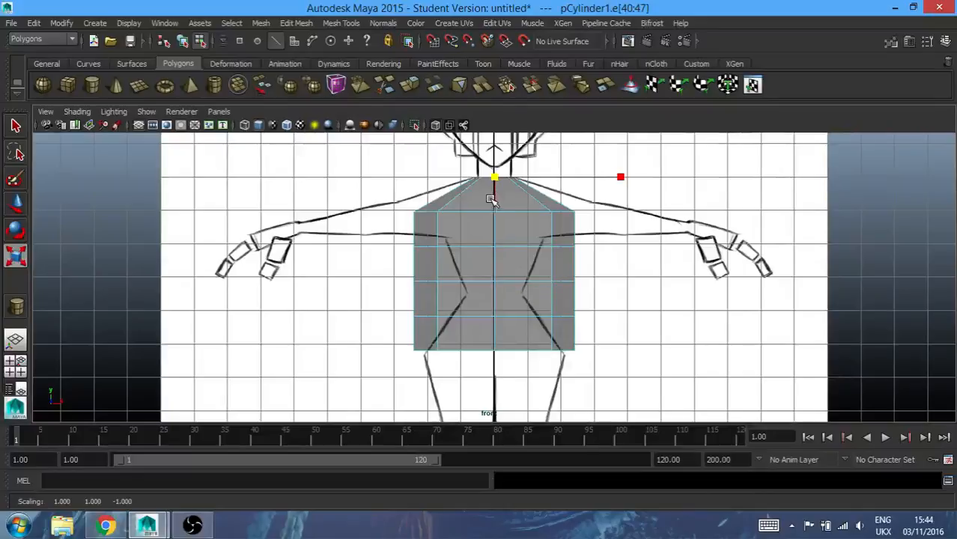
Narrow the second and third edge loops along X to the chest width and raise the third to armpit height, about Y 11.19
left_click(510, 212)
left_click_drag(620, 214, 561, 210)
left_click(510, 251)
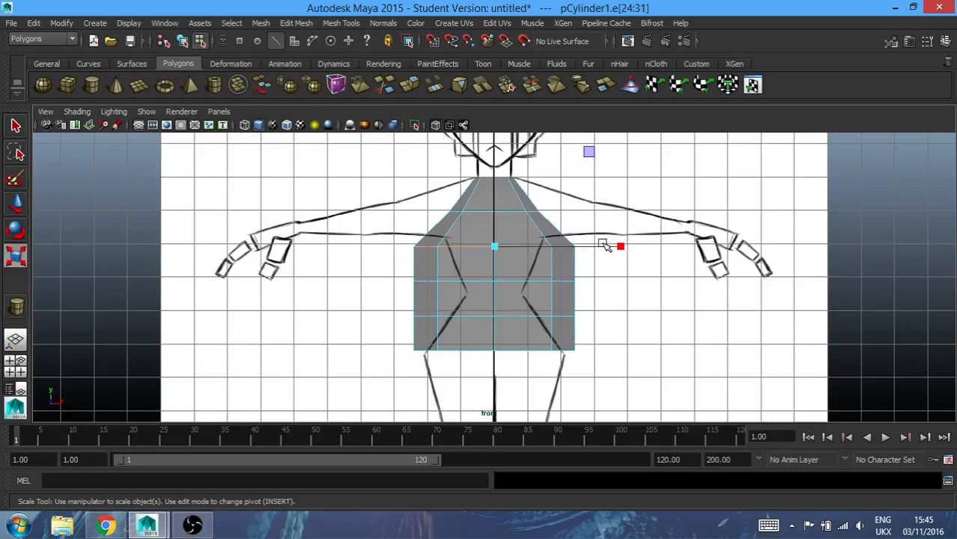
left_click_drag(624, 244, 570, 247)
key("w")
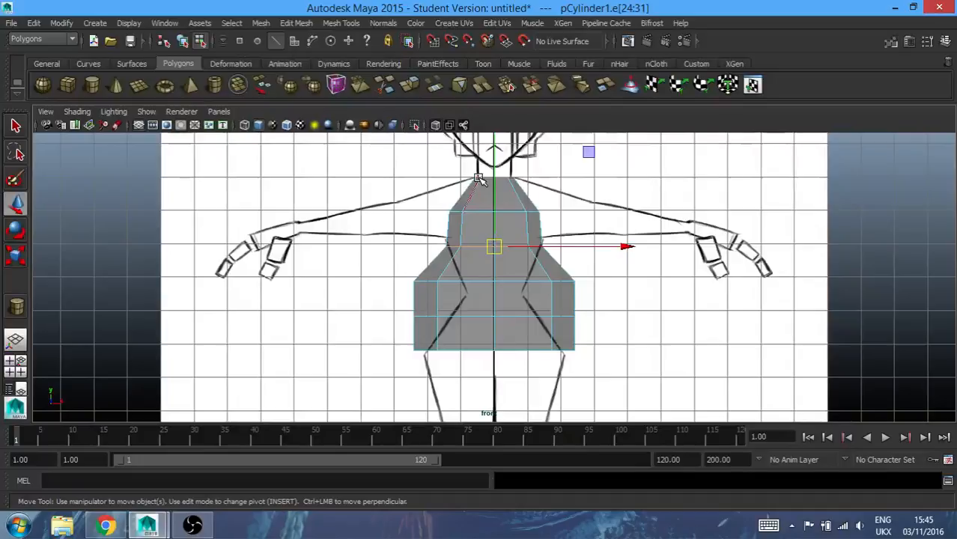
left_click_drag(502, 163, 494, 150)
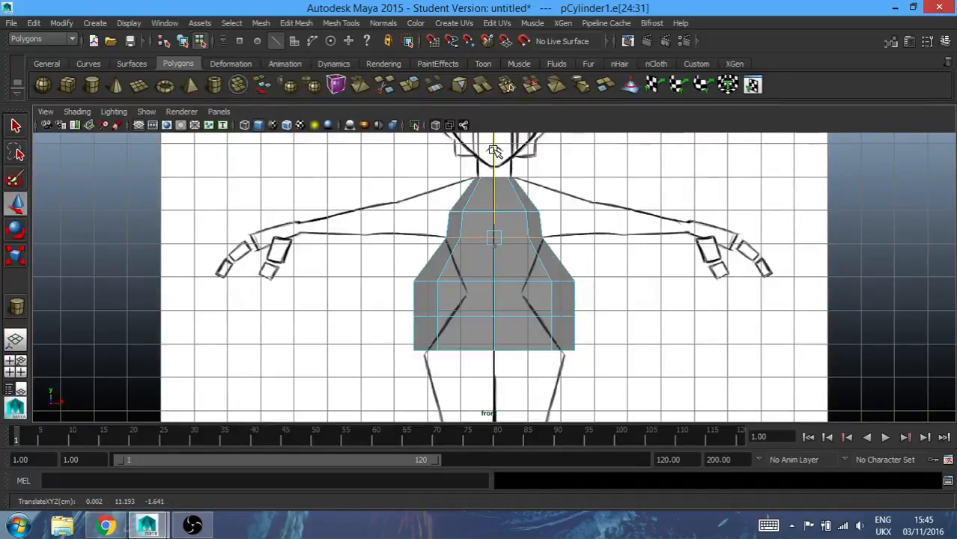
key("r")
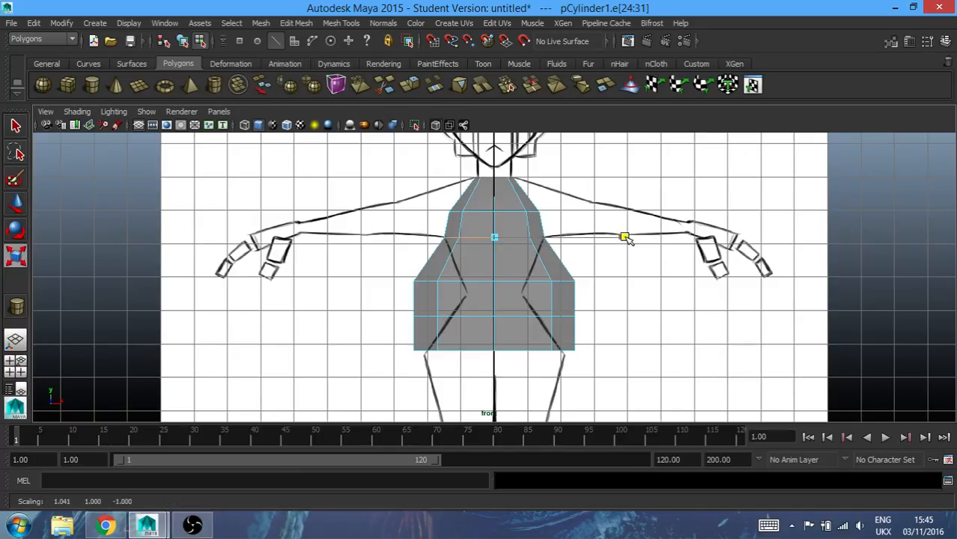
Scale the fourth edge loop along X to about 0.42 to fit the lower ribcage and raise it to about Y 10.15
left_click(506, 281)
double_click(507, 280)
left_click_drag(620, 282, 547, 280)
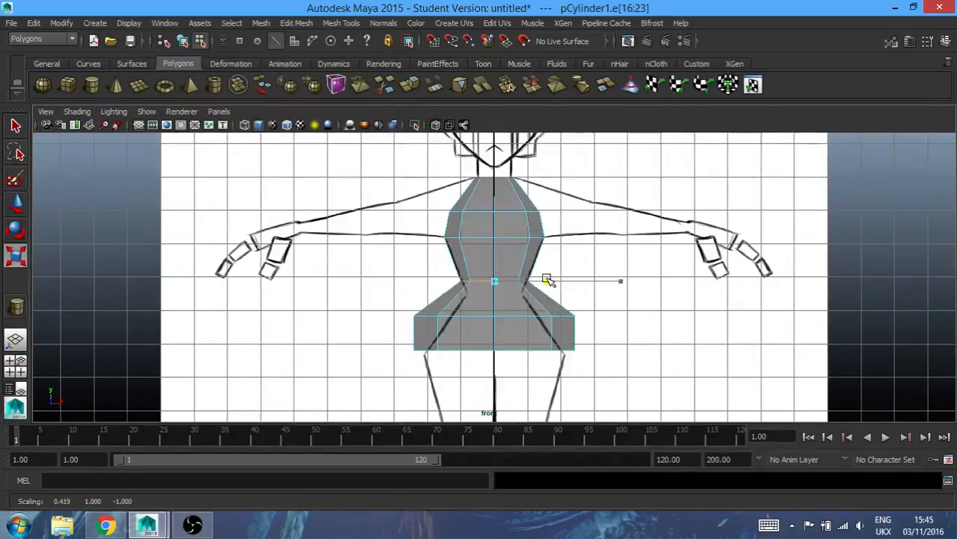
key("w")
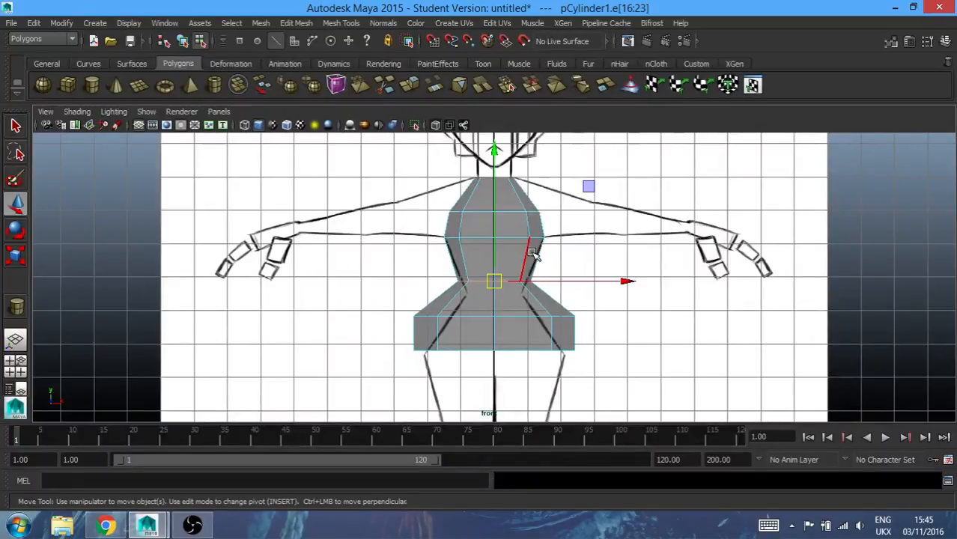
left_click_drag(495, 153, 495, 144)
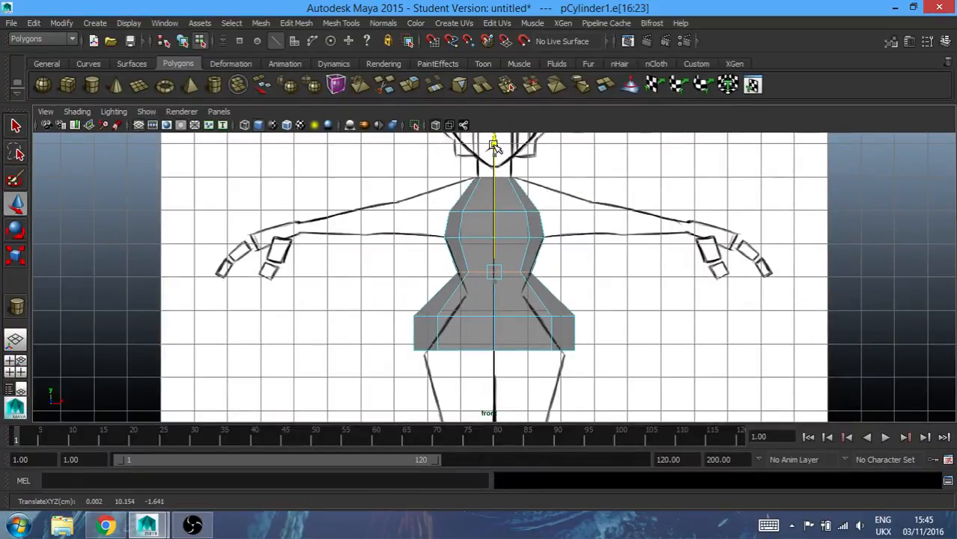
Raise the fifth edge loop to the waistline, about Y 9.47, and scale it uniformly to the waist width
double_click(492, 315)
left_click_drag(499, 190, 492, 165)
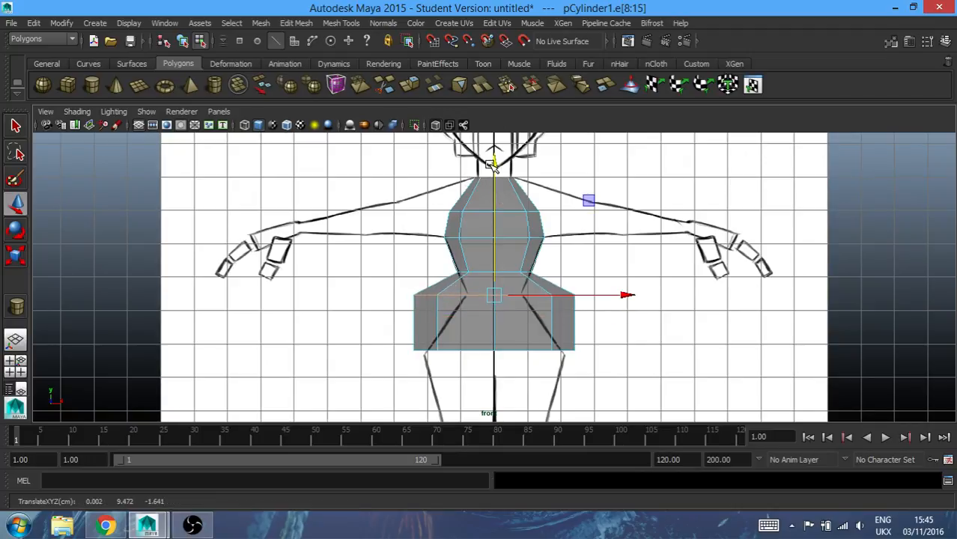
key("r")
left_click_drag(496, 297, 422, 296)
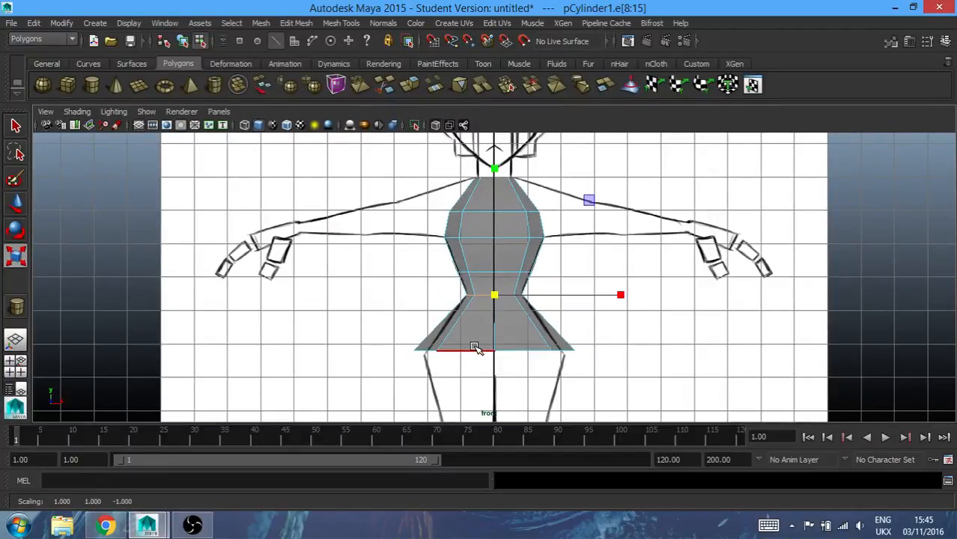
Scale the bottom edge loop uniformly to the hip width and lower it to the hip line at about Y 7.7
left_click(474, 348)
left_click_drag(496, 354, 479, 354)
key("w")
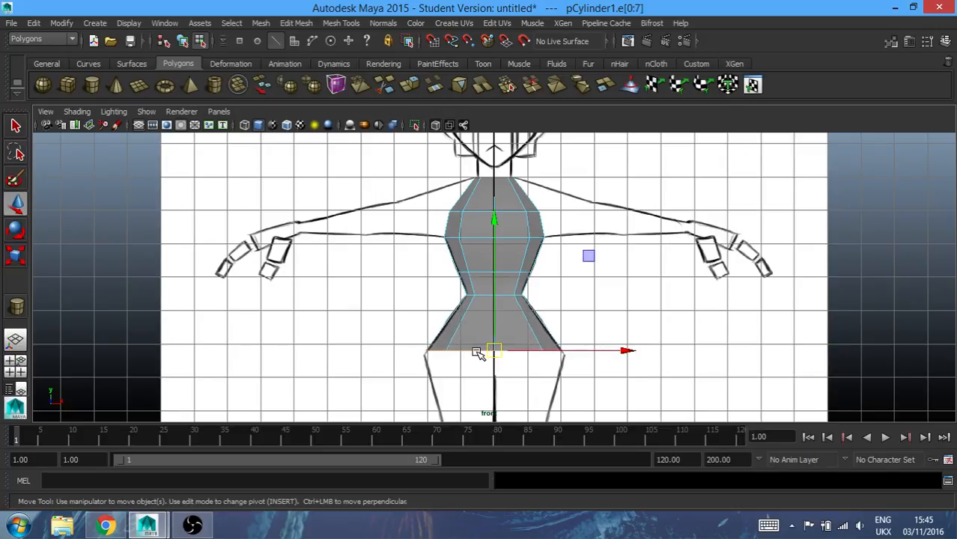
left_click_drag(497, 226, 497, 230)
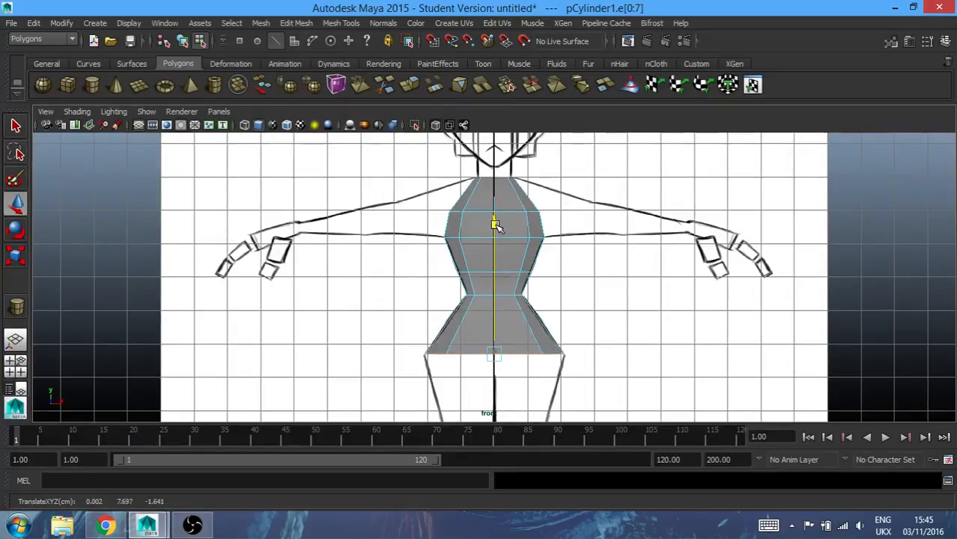
left_click(615, 300)
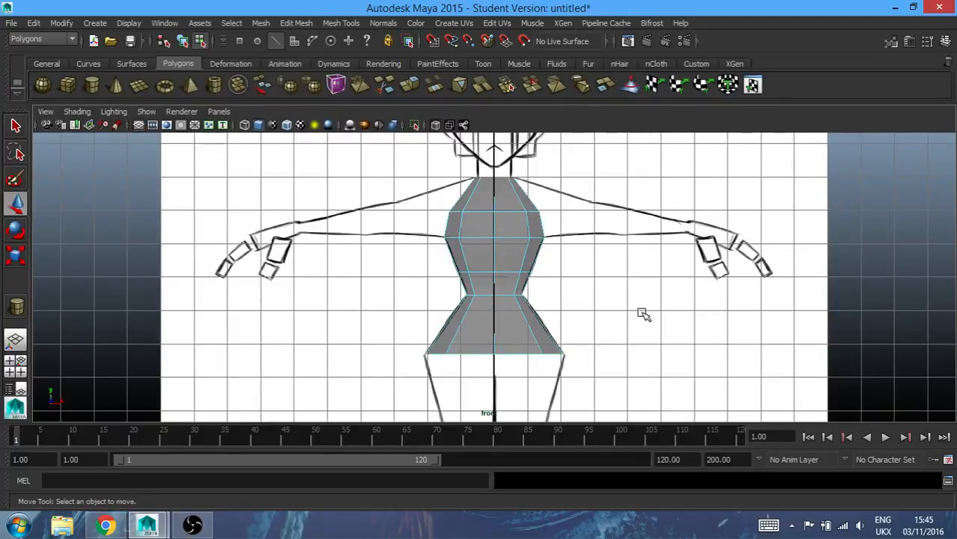
In the side view, move the torso mesh along Z onto the character's body and turn on X-ray shading
key("space")
key("space")
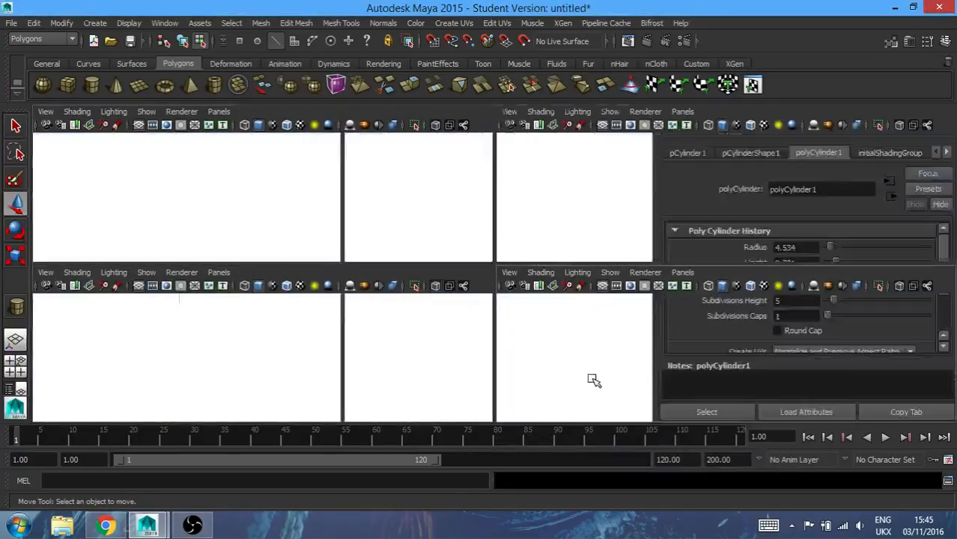
scroll(543, 172, "down", 3)
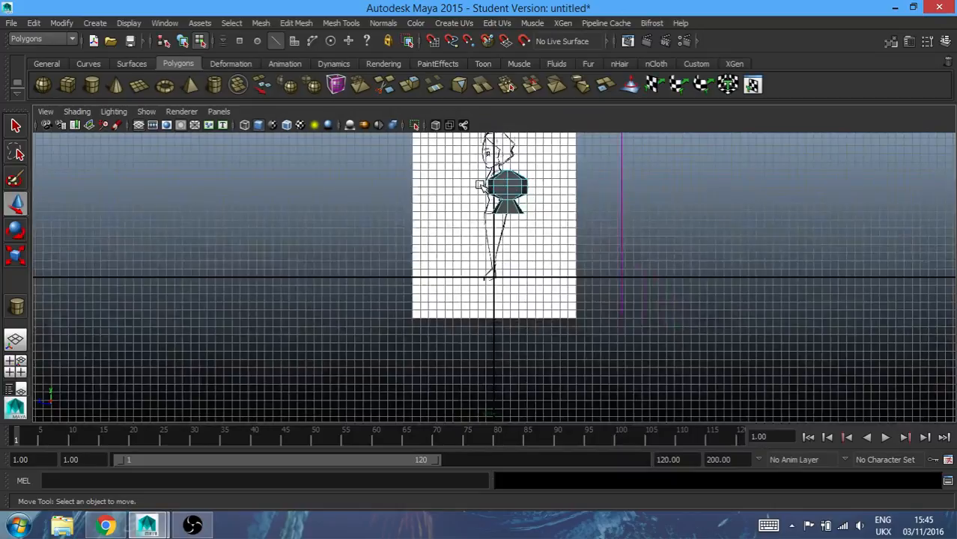
left_click(504, 213)
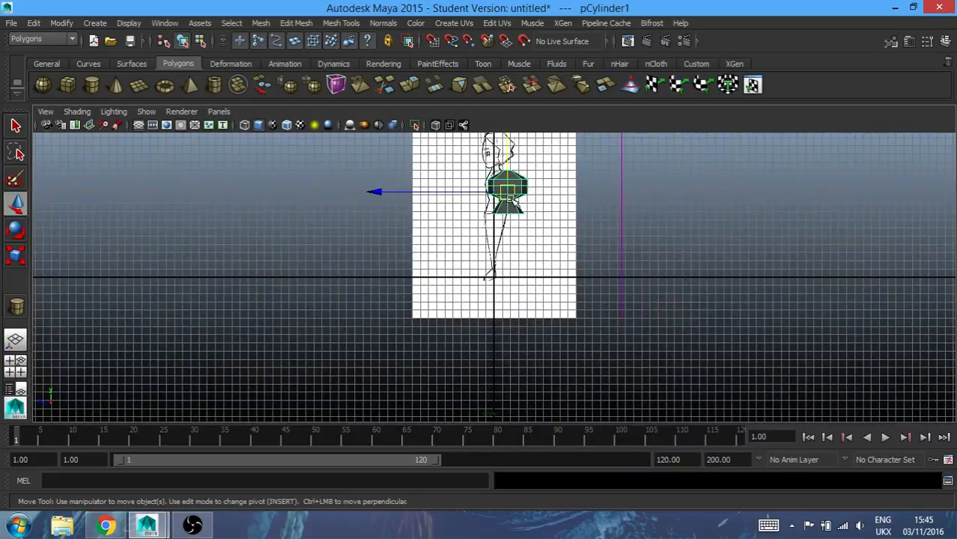
key("f")
scroll(513, 242, "down", 5)
scroll(493, 252, "up", 4)
left_click_drag(359, 274, 307, 275)
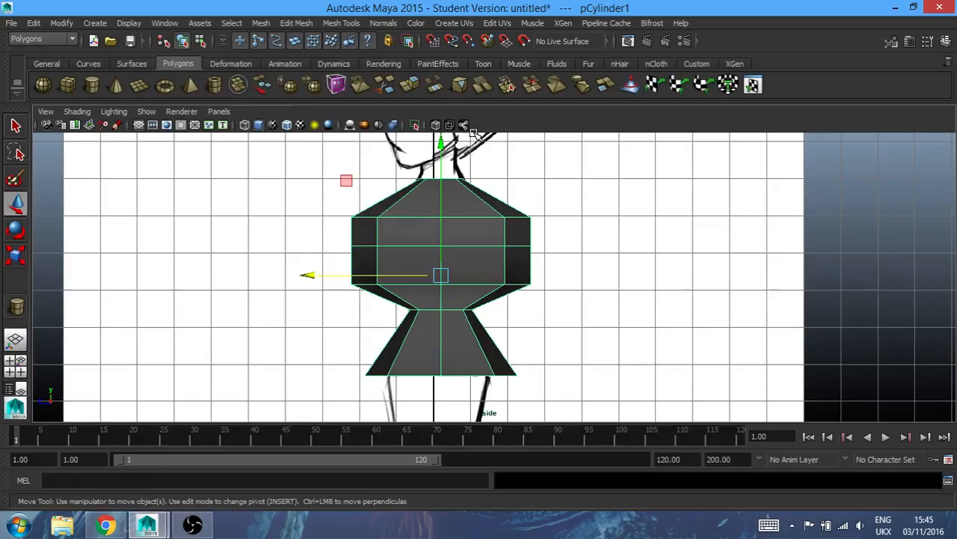
left_click(435, 124)
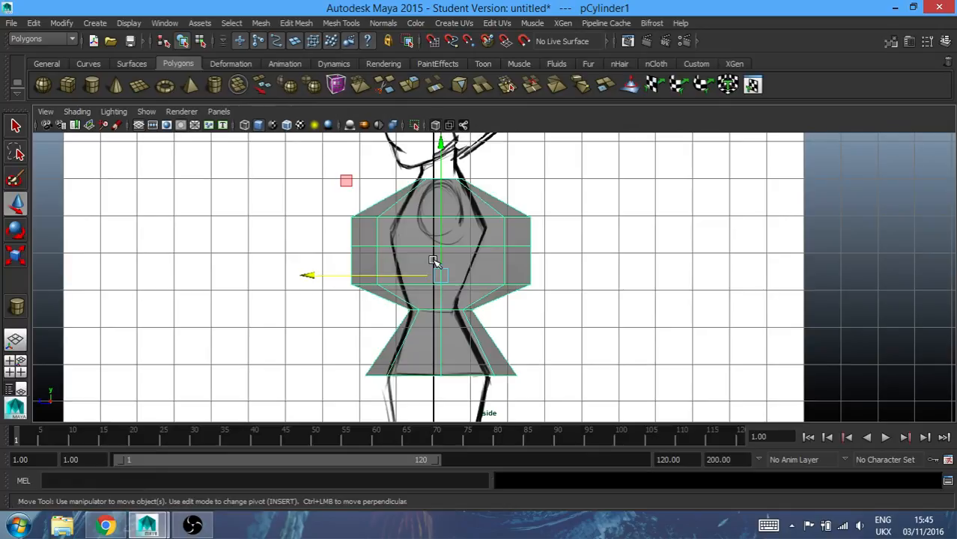
Scale the second edge loop along Z to the upper chest depth in the side view and shift it slightly toward the character's front
scroll(435, 262, "up", 3)
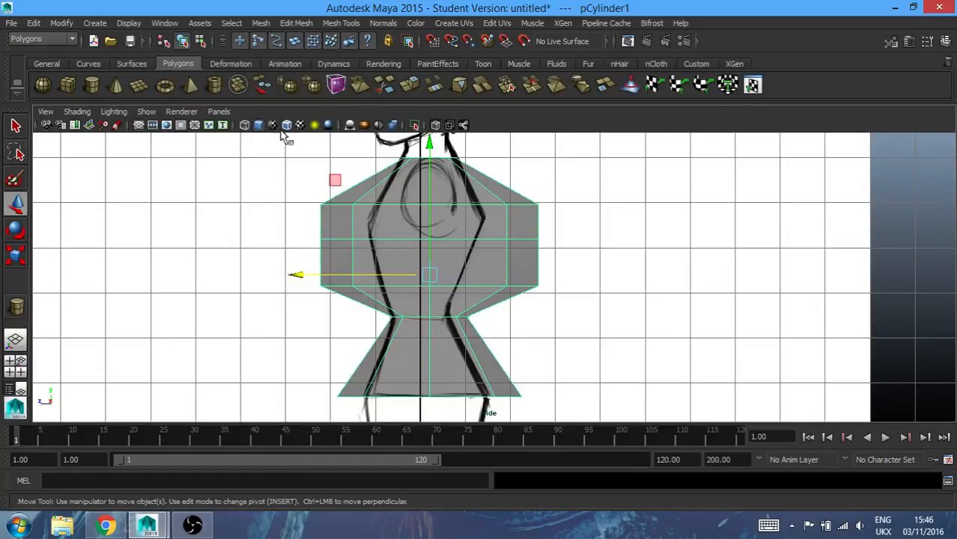
left_click(200, 40)
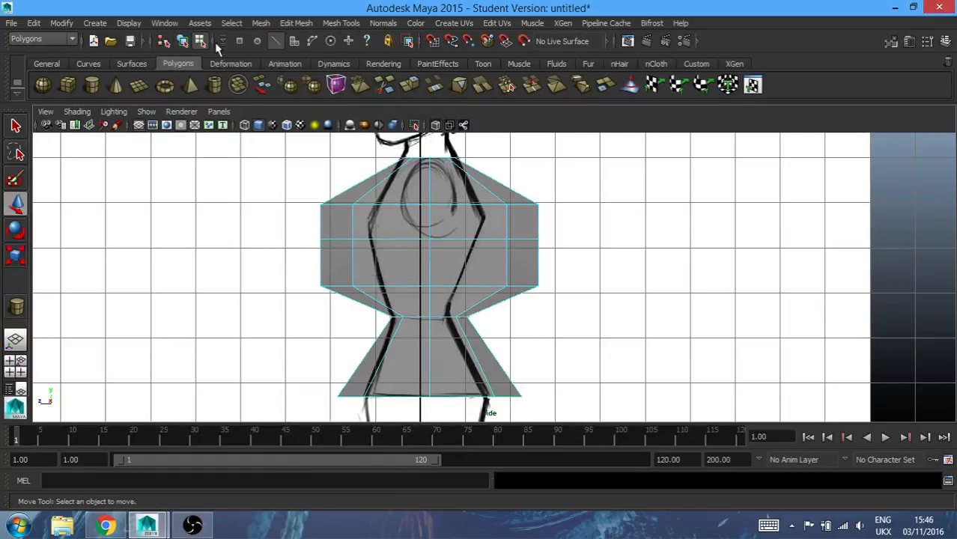
left_click(378, 206)
key("r")
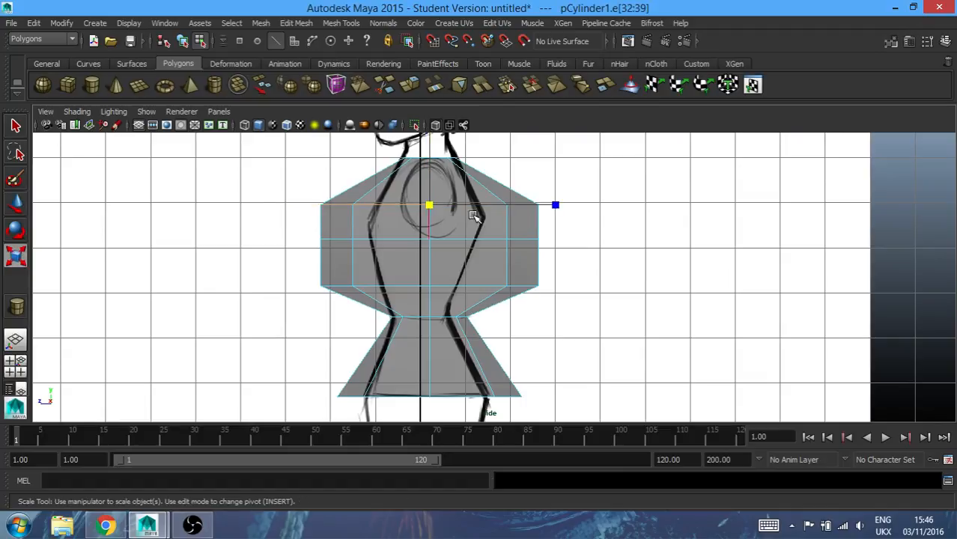
left_click_drag(558, 212, 487, 202)
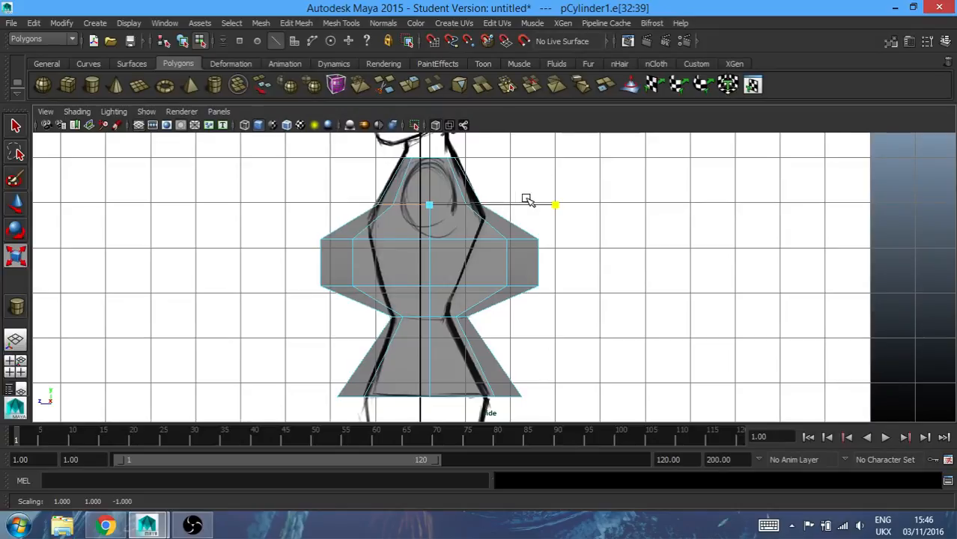
left_click_drag(553, 206, 551, 205)
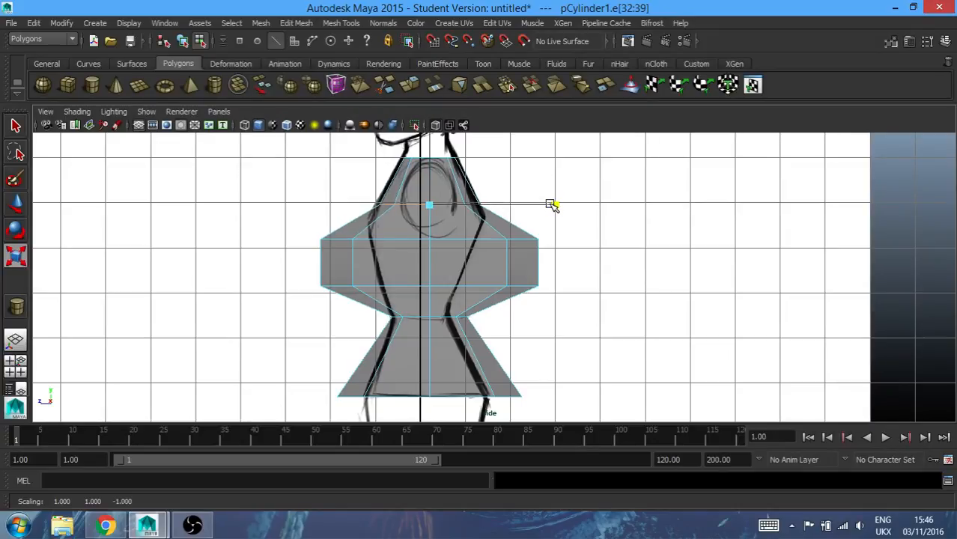
key("w")
left_click_drag(295, 204, 292, 204)
Scale the third edge loop along Z to the chest depth and move it forward to match the side reference outline
double_click(391, 238)
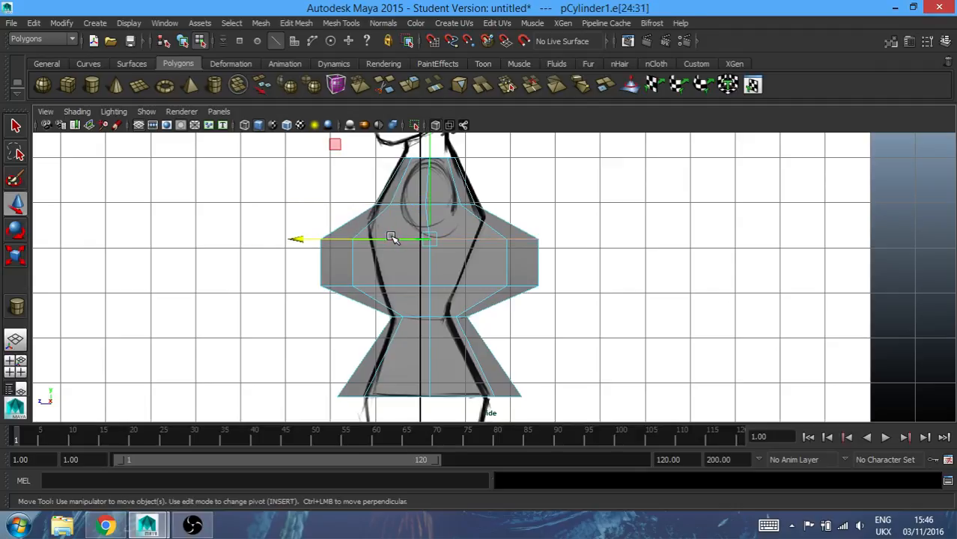
key("r")
left_click_drag(555, 238, 497, 232)
key("w")
left_click_drag(368, 238, 285, 239)
Scale the fourth edge loop along Z to the lower ribcage depth and move it forward to about Z 0.06
double_click(384, 285)
key("r")
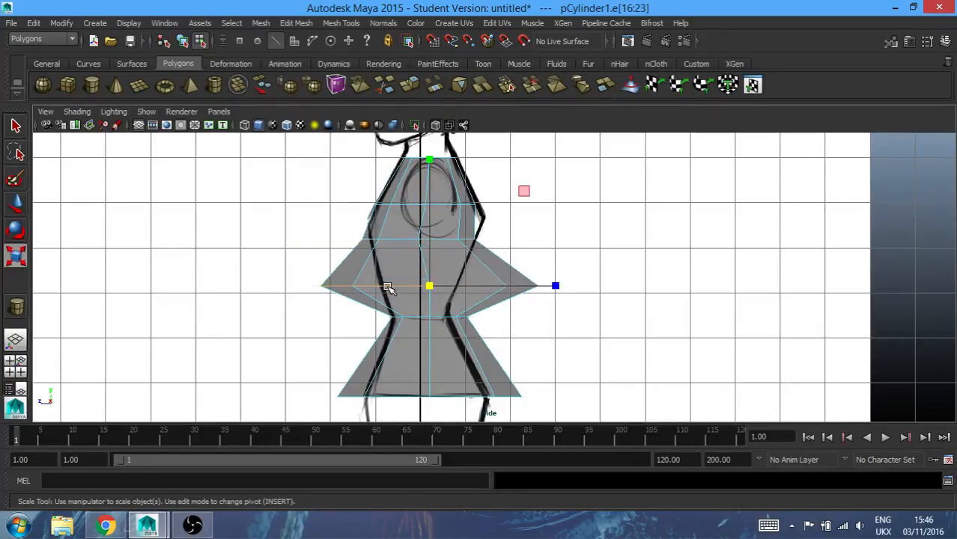
left_click_drag(556, 284, 475, 285)
key("w")
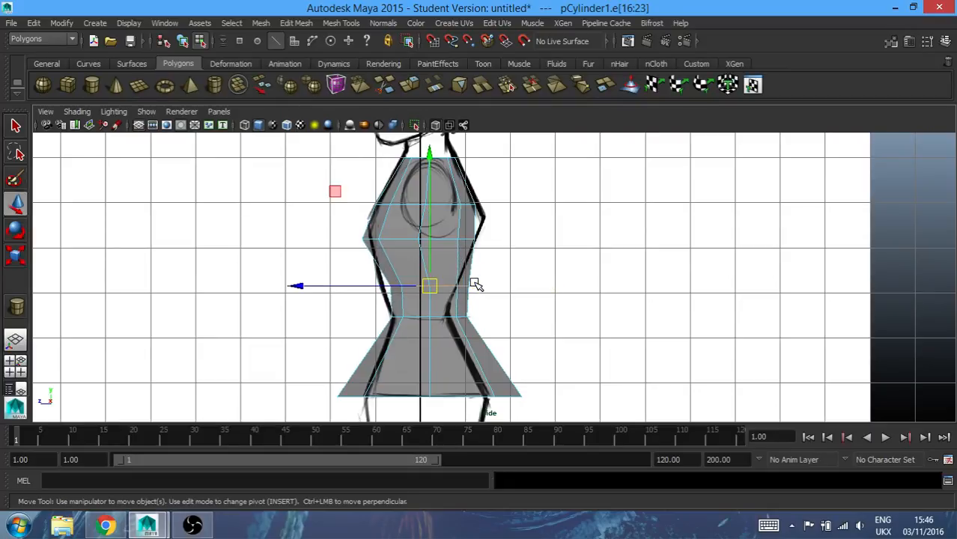
left_click_drag(299, 287, 287, 289)
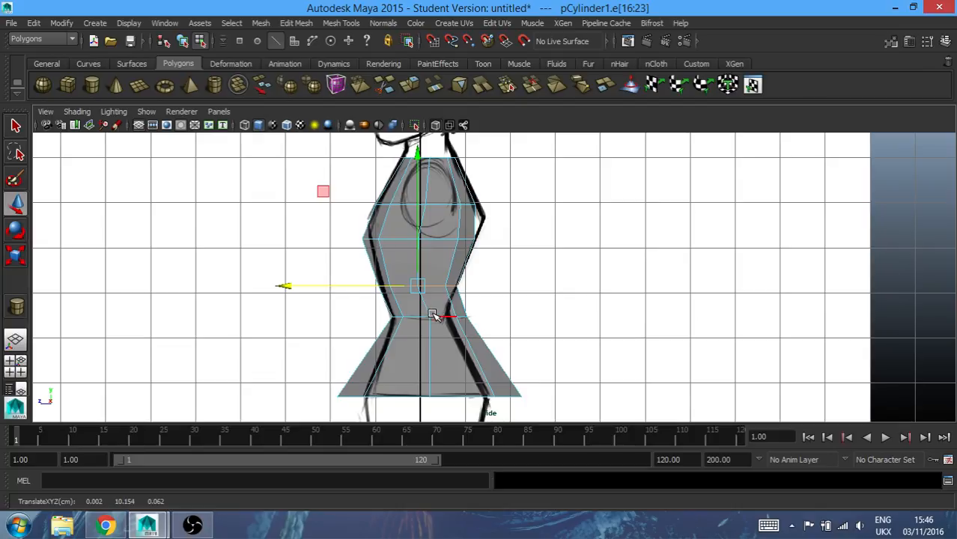
Move the waist edge loop along Z to about 0.015 and scale it along Z to the waist depth of the side reference
double_click(440, 318)
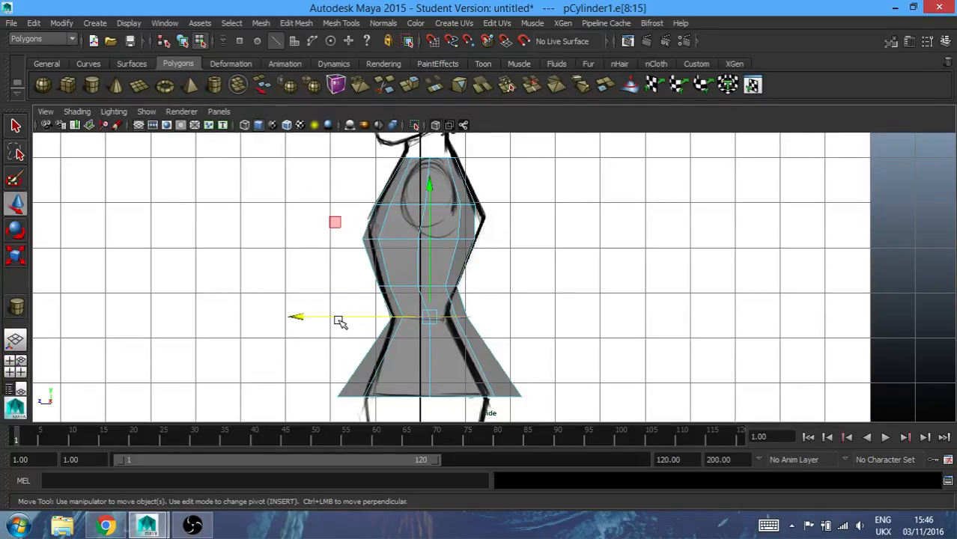
left_click_drag(299, 317, 285, 317)
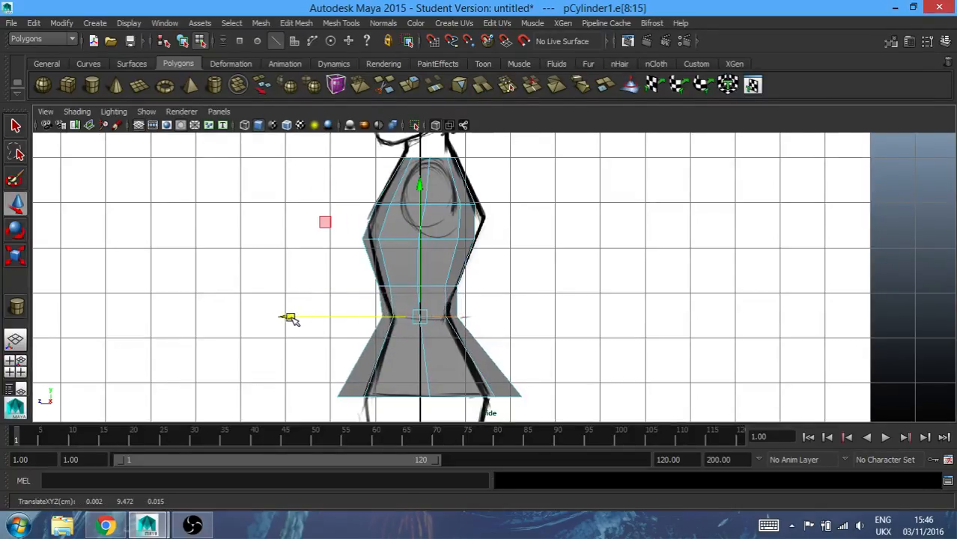
key("r")
left_click_drag(546, 318, 524, 322)
Scale the torso's bottom edge loop along Z to the hip depth in the side view and check the shape in perspective
double_click(448, 398)
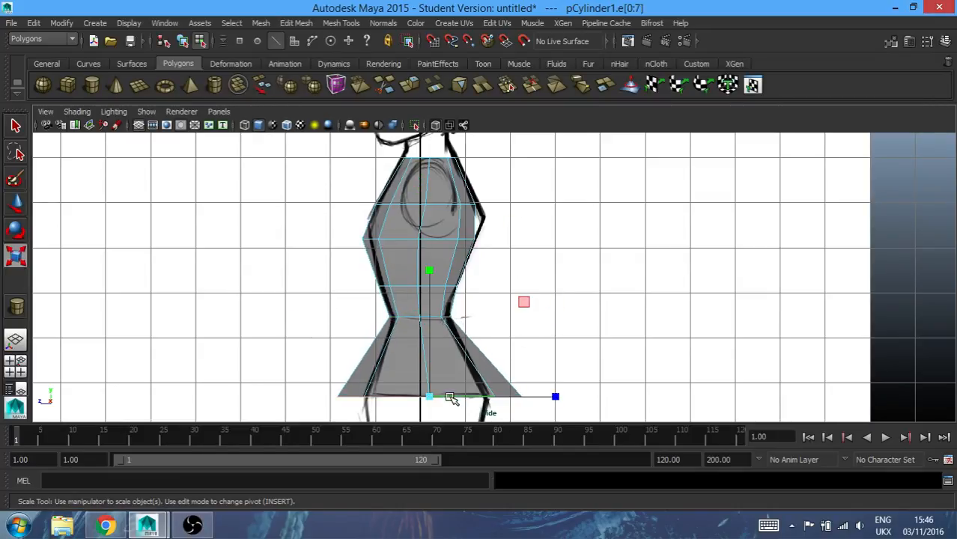
left_click_drag(560, 398, 522, 396)
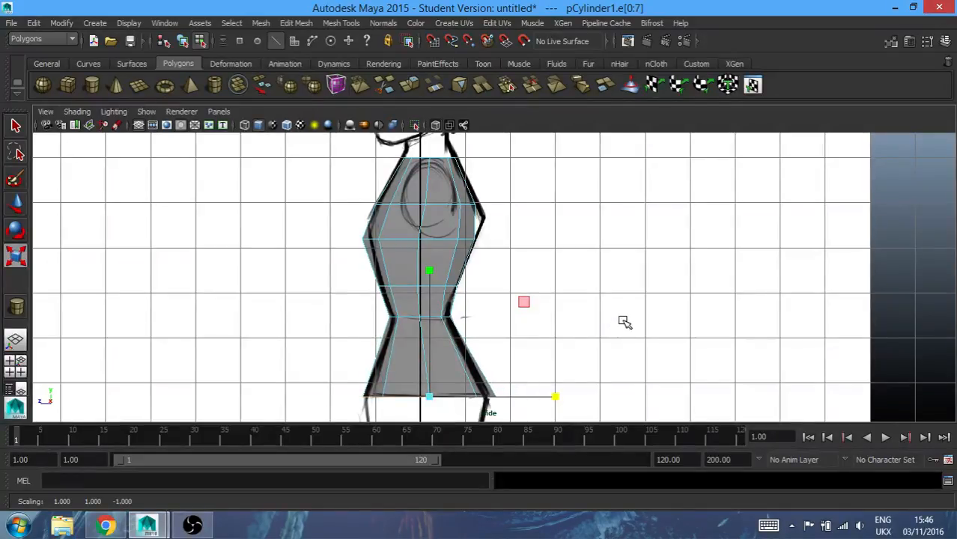
key("space")
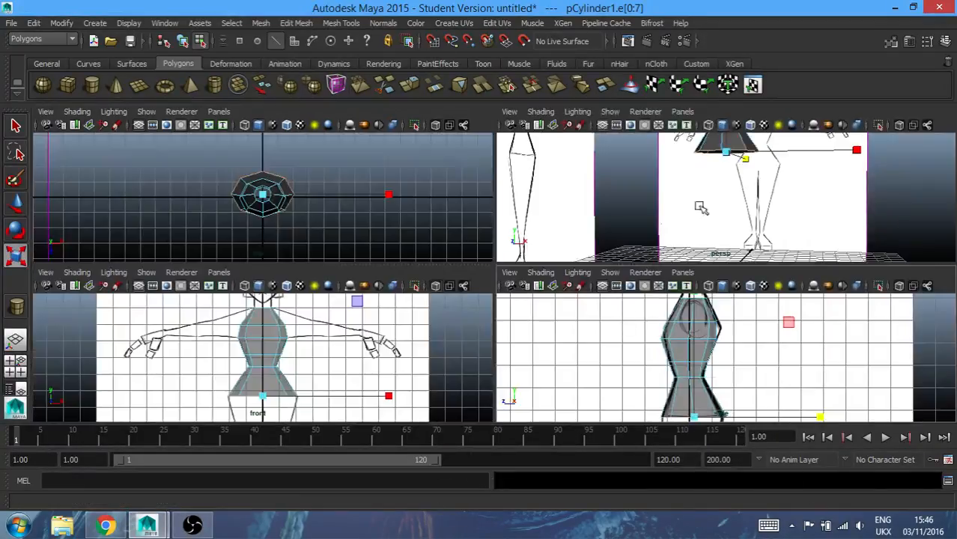
key("space")
scroll(652, 212, "down", 5)
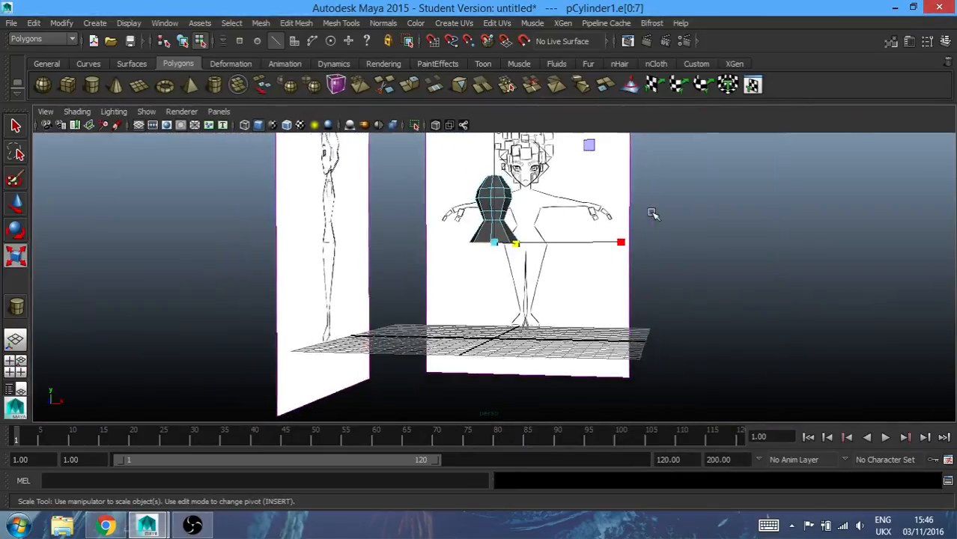
left_click_drag(661, 224, 652, 252, "alt")
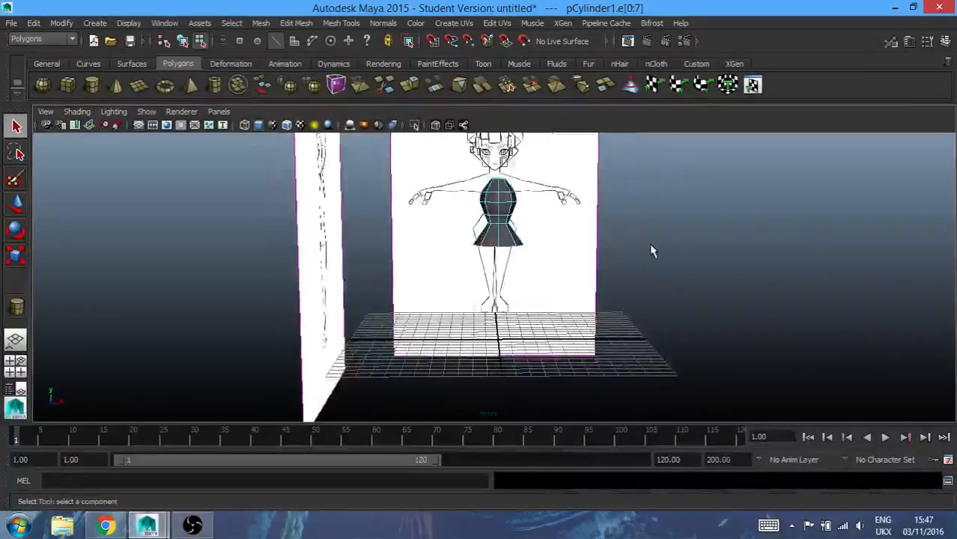
left_click_drag(539, 203, 524, 218, "alt")
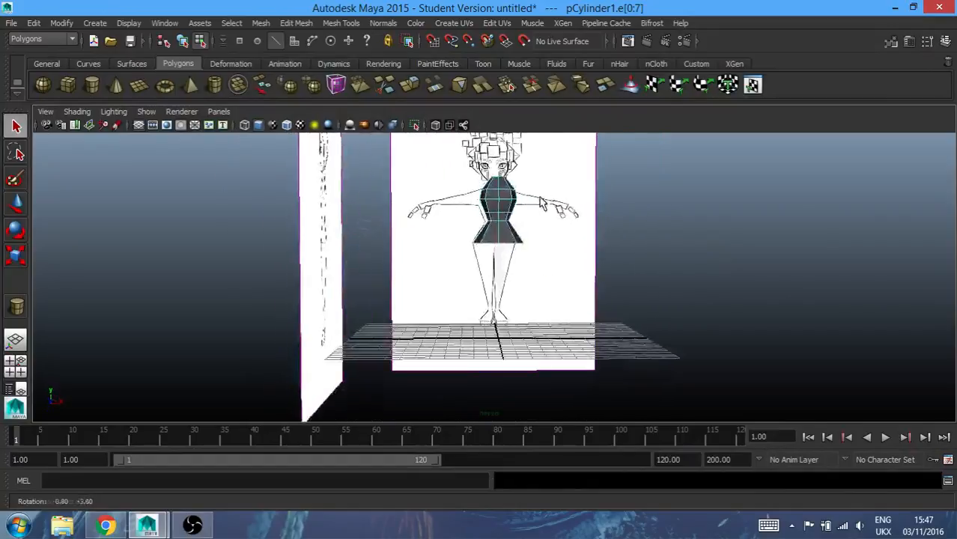
In the front view, extrude the torso's top edge loop and move it up to about Y 13.63 at the chin to form the neck
key("space")
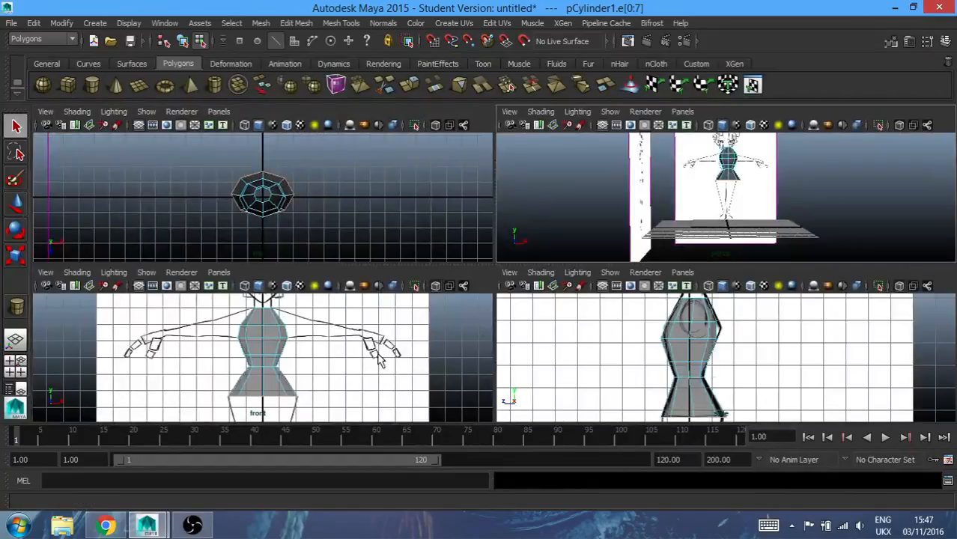
key("space")
scroll(471, 222, "down", 3)
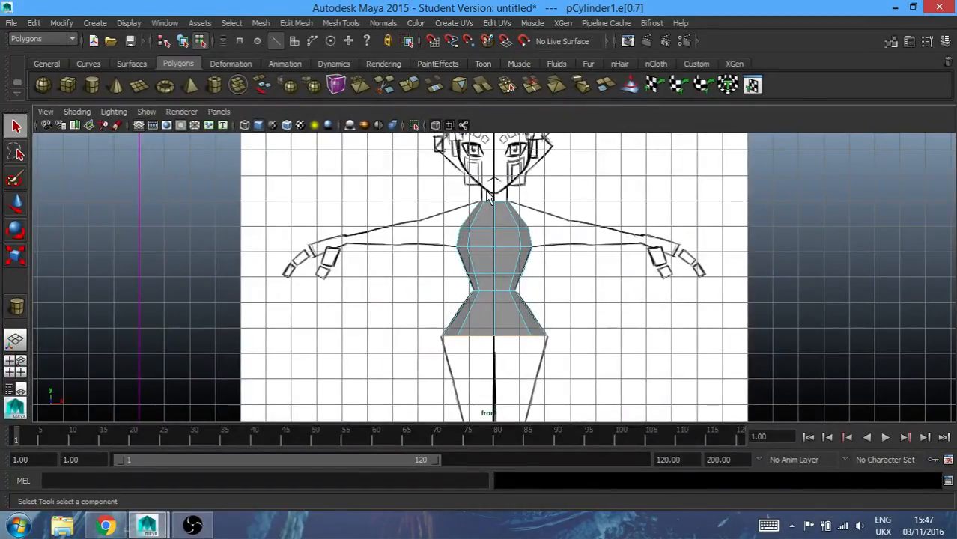
scroll(341, 191, "up", 4)
scroll(341, 191, "down", 2)
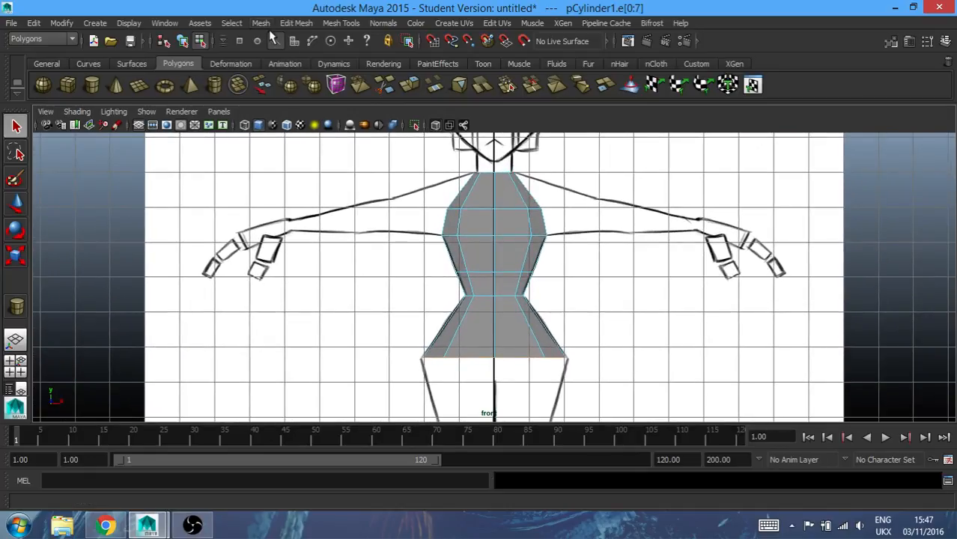
double_click(500, 175)
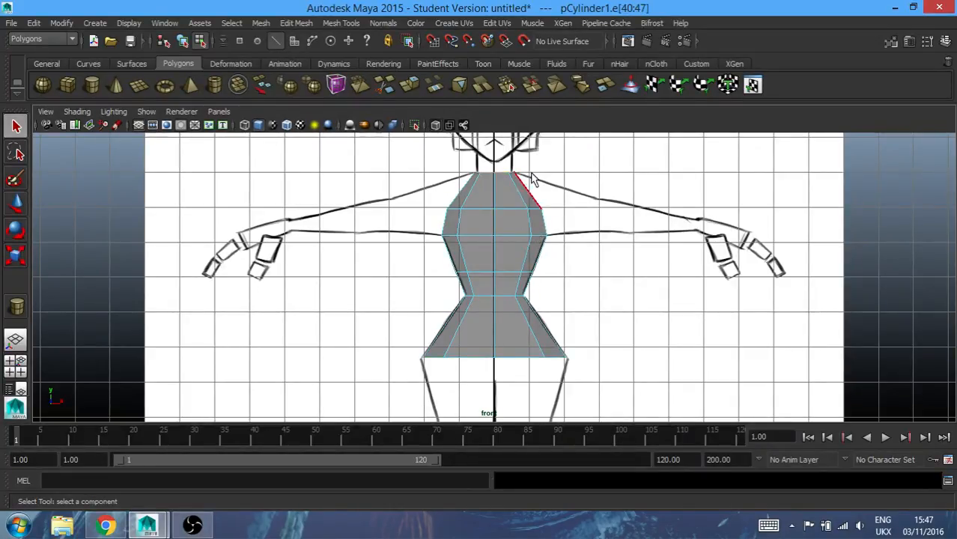
left_click(409, 87)
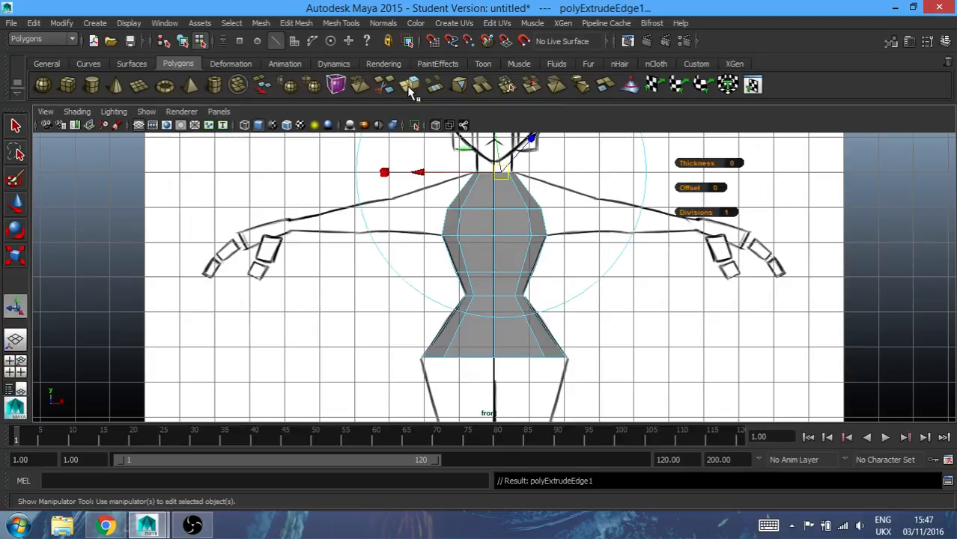
key("w")
scroll(479, 203, "down", 2)
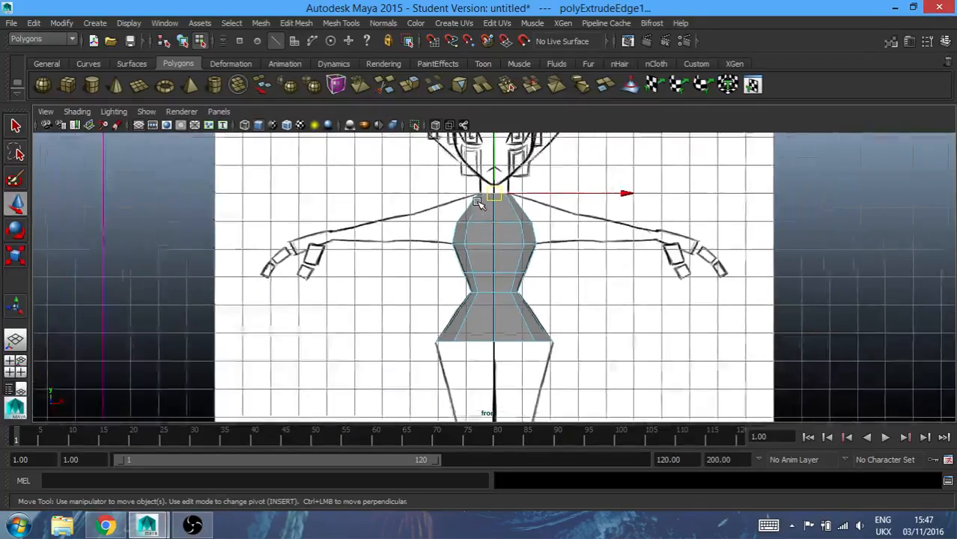
left_click_drag(492, 154, 489, 135)
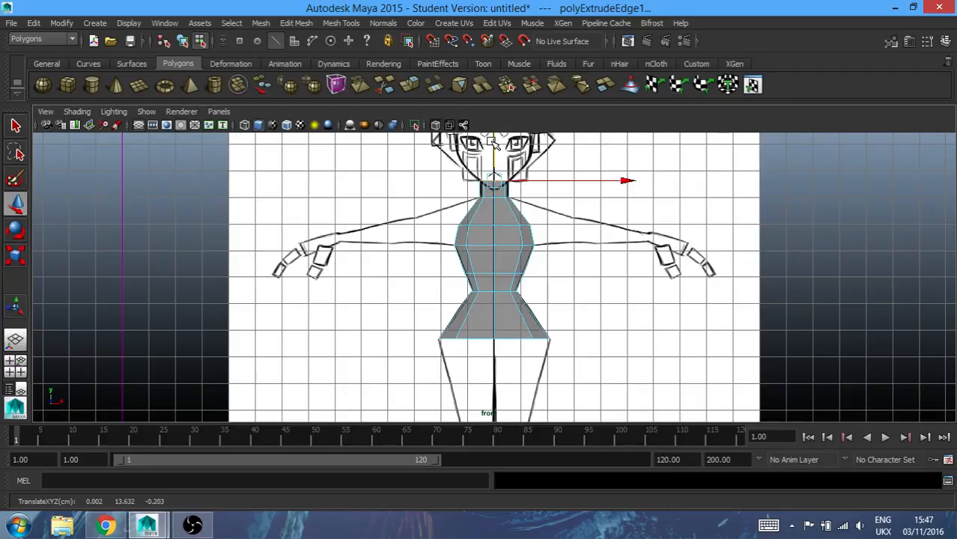
key("e")
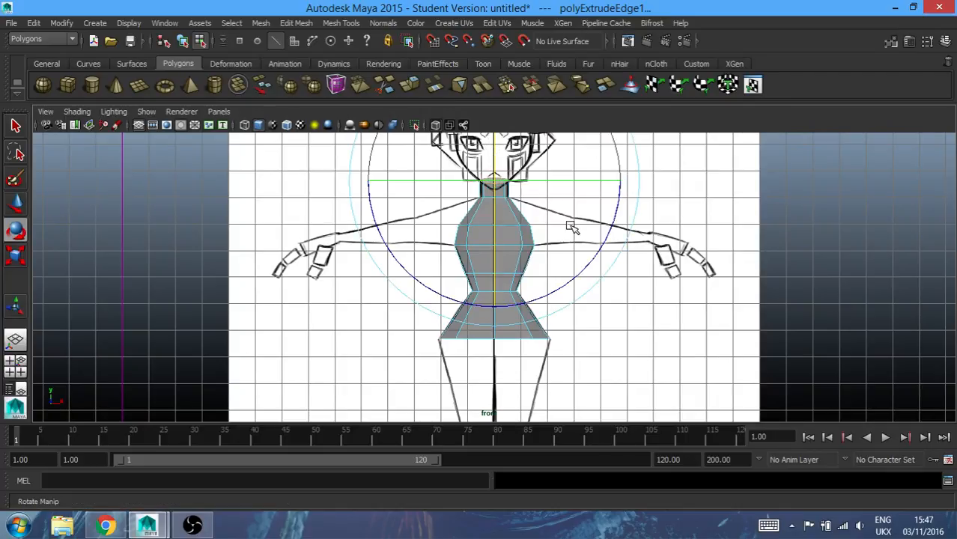
left_click(672, 186)
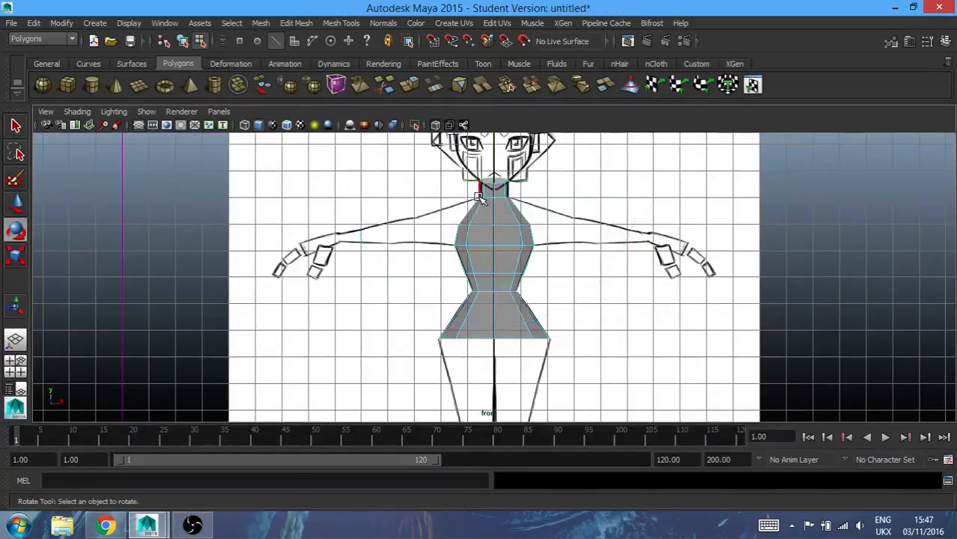
Examine the neck's base loop and the torso against the reference planes in the front and perspective views
double_click(501, 199)
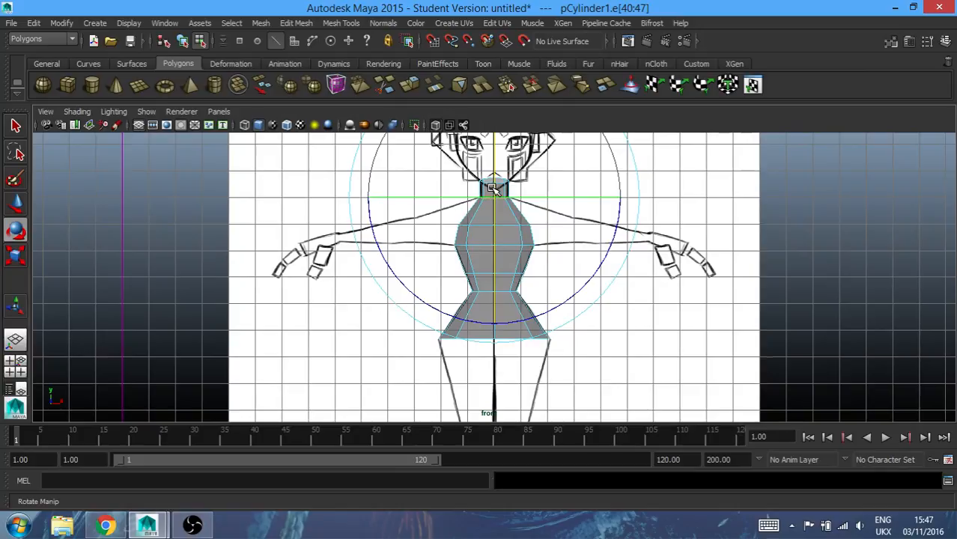
left_click(664, 211)
scroll(664, 211, "up", 3)
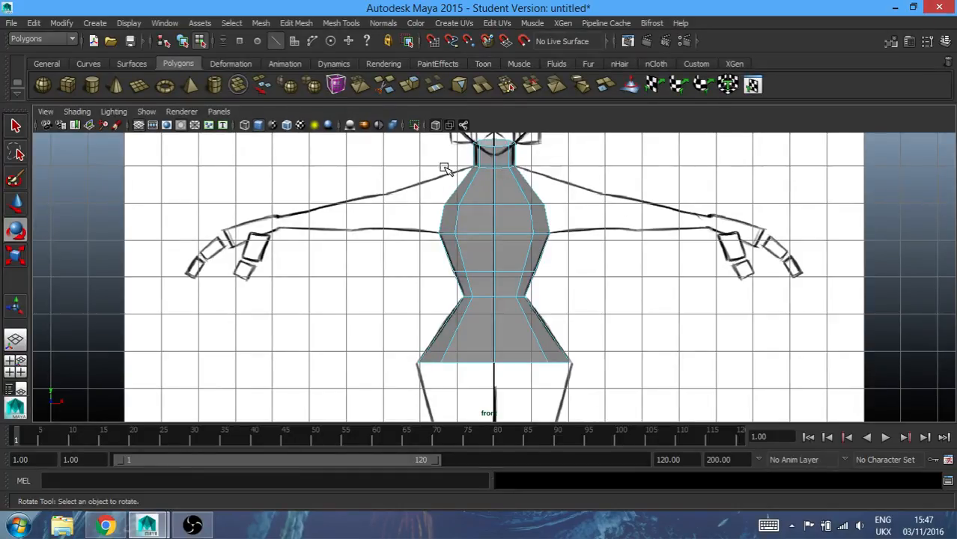
left_click(662, 272, "alt")
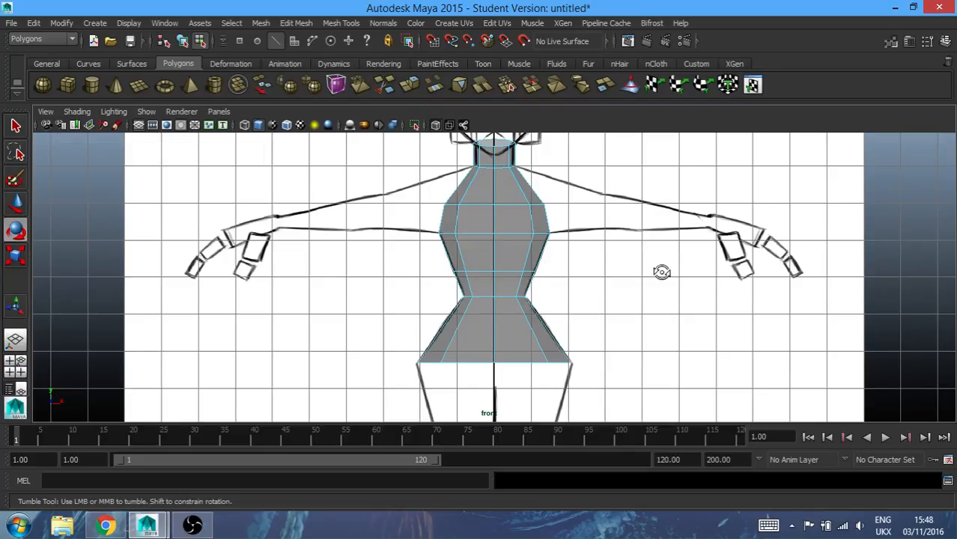
left_click(609, 306, "alt")
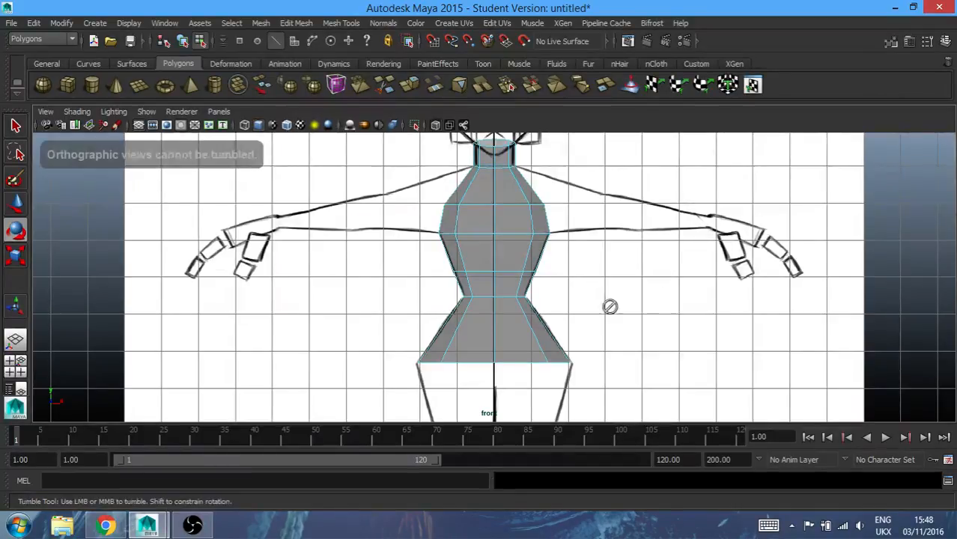
key("space")
key("space")
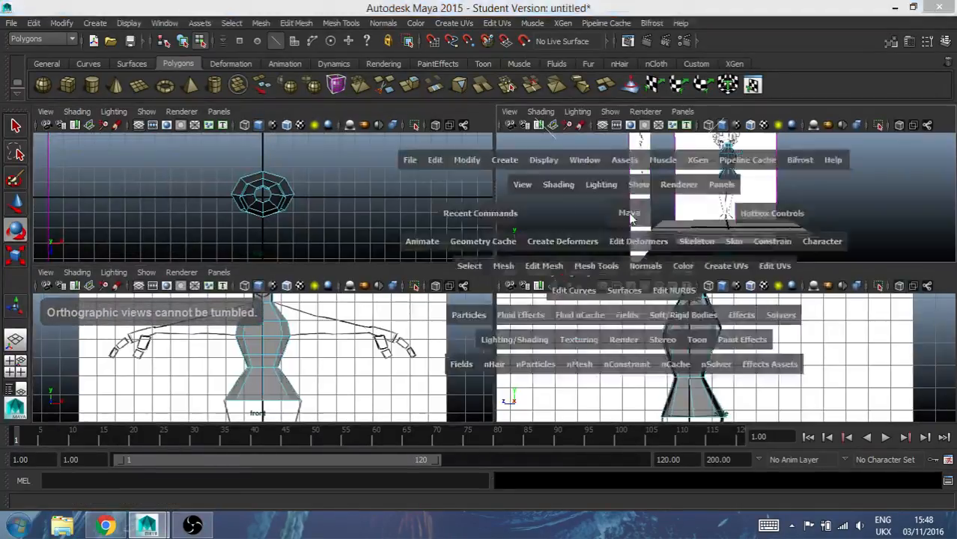
left_click_drag(647, 273, 498, 234, "alt")
key("e")
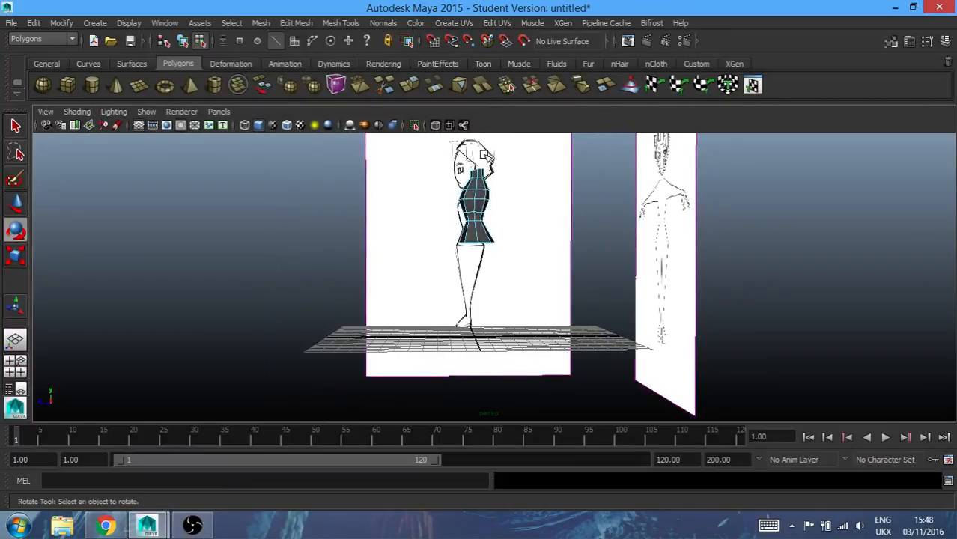
left_click_drag(491, 172, 511, 280, "alt")
left_click_drag(545, 365, 570, 370, "alt")
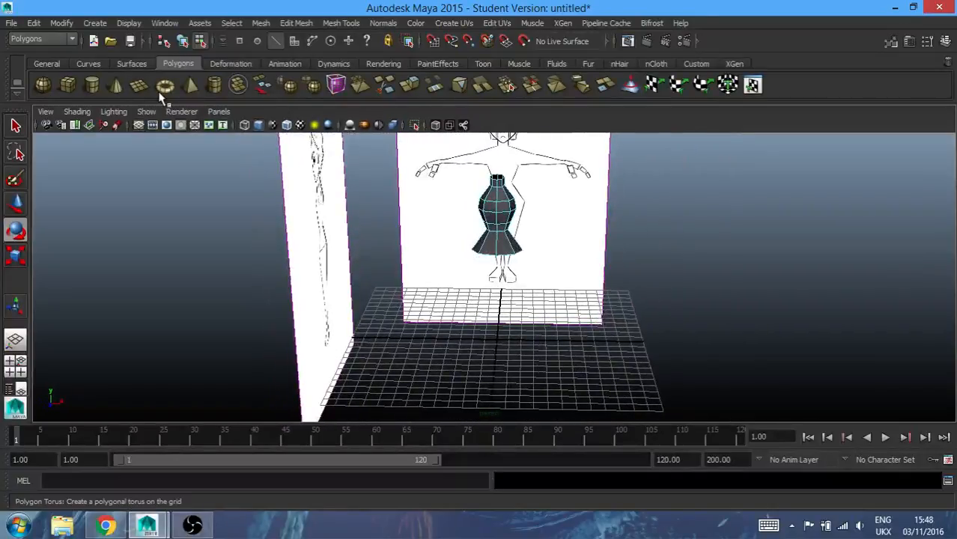
Create a polygon cylinder about 0.84 in radius and 3.82 high on the grid beside the torso, with 8 axis subdivisions
left_click(92, 85)
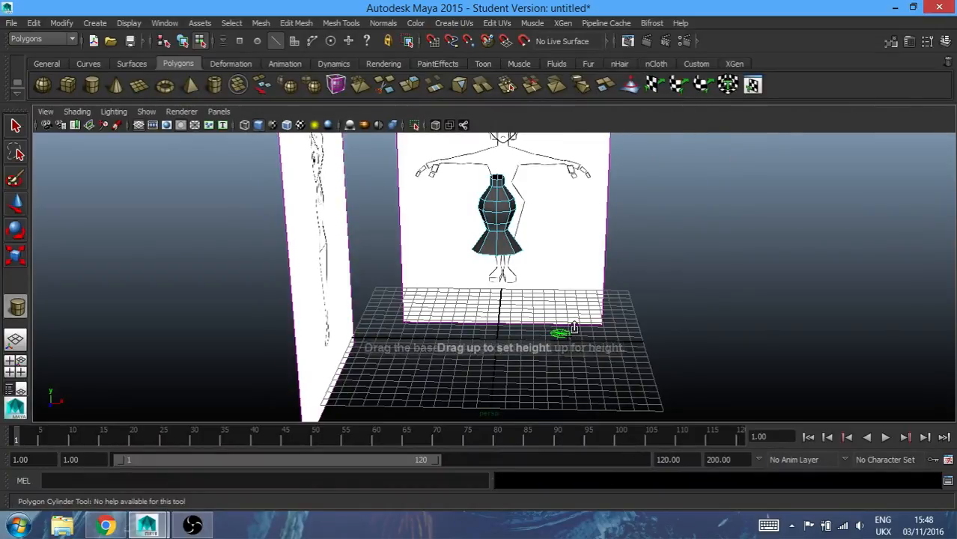
left_click_drag(564, 283, 564, 279)
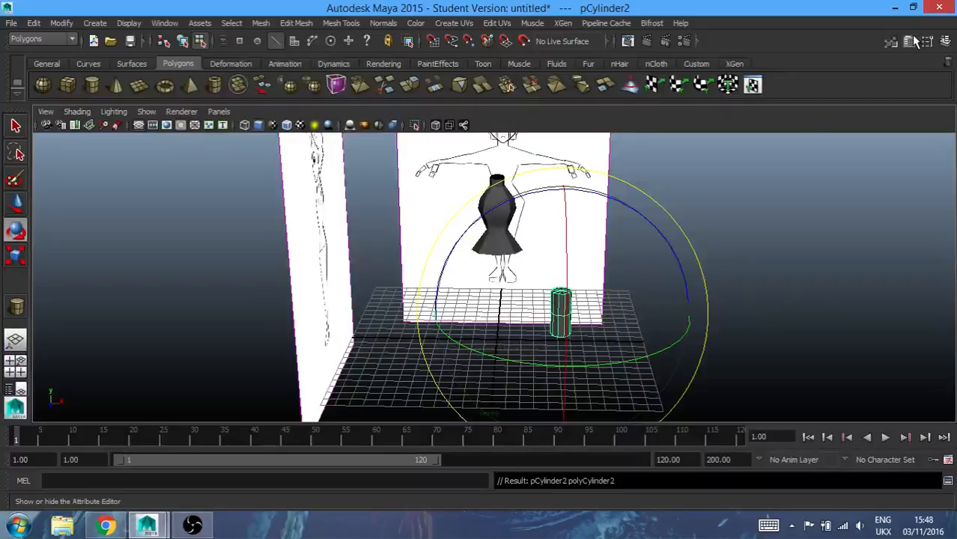
left_click(909, 42)
scroll(552, 253, "up", 3)
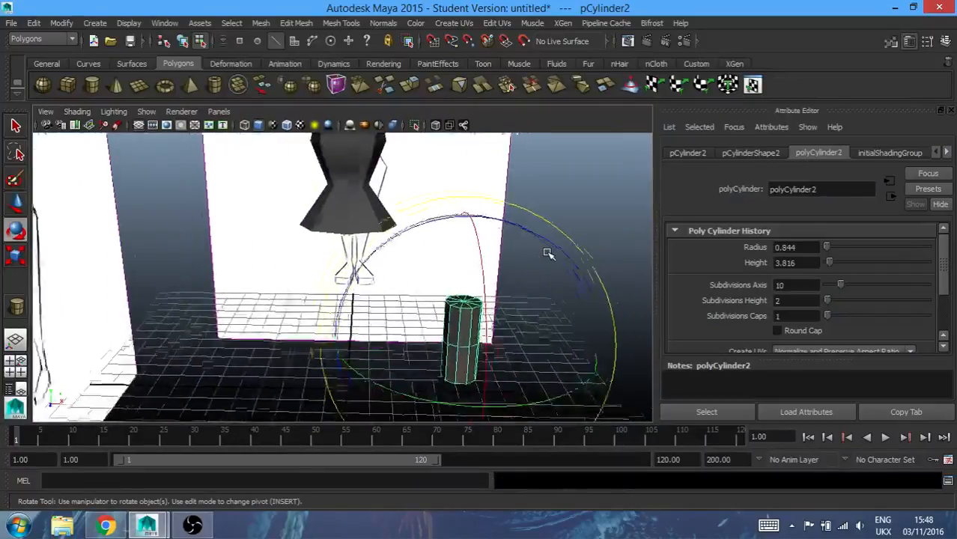
scroll(552, 254, "down", 4)
left_click_drag(829, 289, 835, 284)
scroll(607, 316, "up", 5)
left_click_drag(607, 316, 366, 231, "alt")
scroll(365, 231, "down", 5)
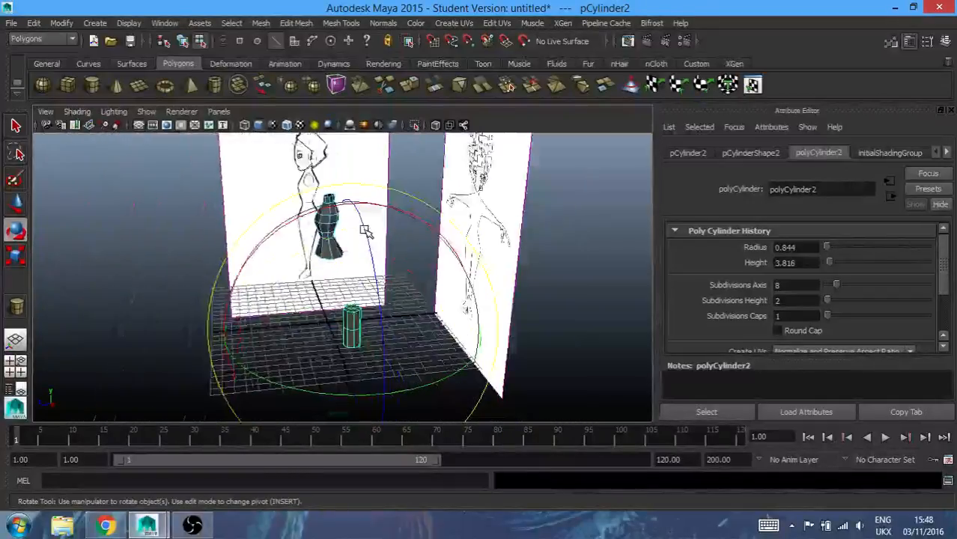
scroll(365, 231, "up", 4)
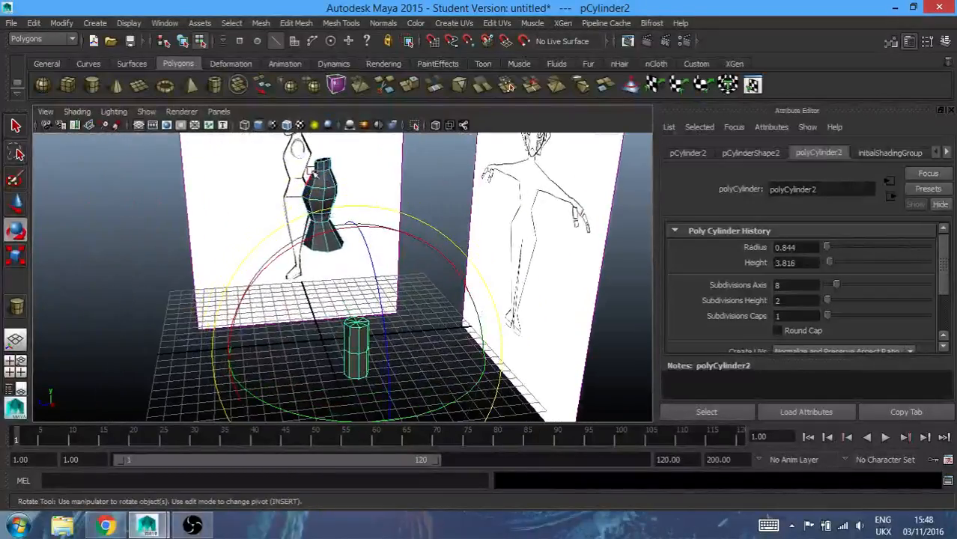
left_click(294, 42)
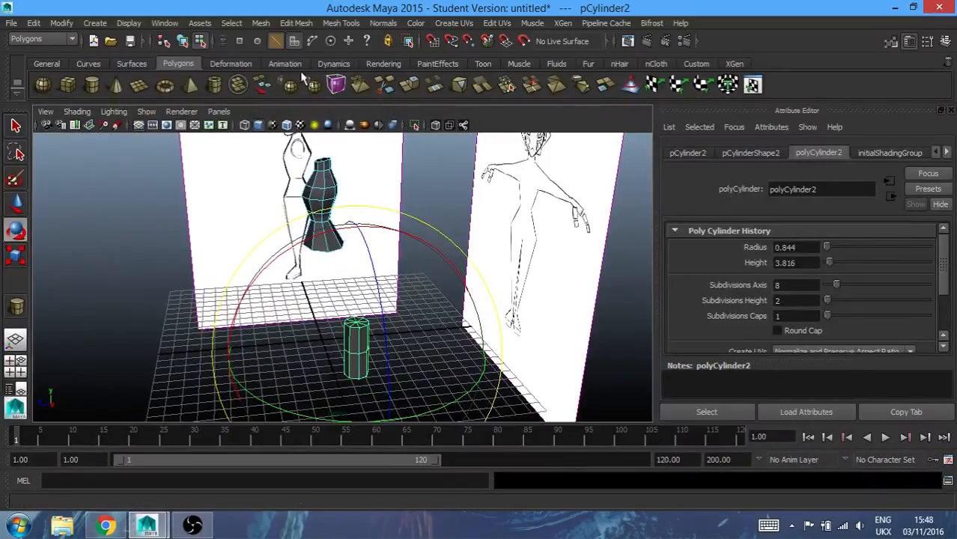
left_click(320, 189)
key("q")
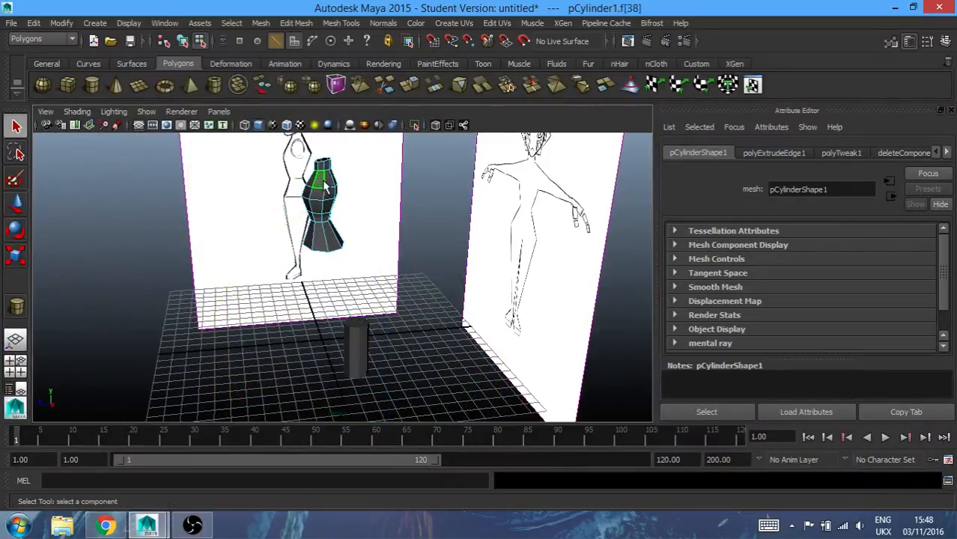
left_click(327, 191)
left_click(334, 196)
left_click(319, 196, "shift")
left_click(384, 216)
Delete all eight triangular faces of the top cap on the small cylinder beside the torso
left_click_drag(225, 232, 346, 268, "alt")
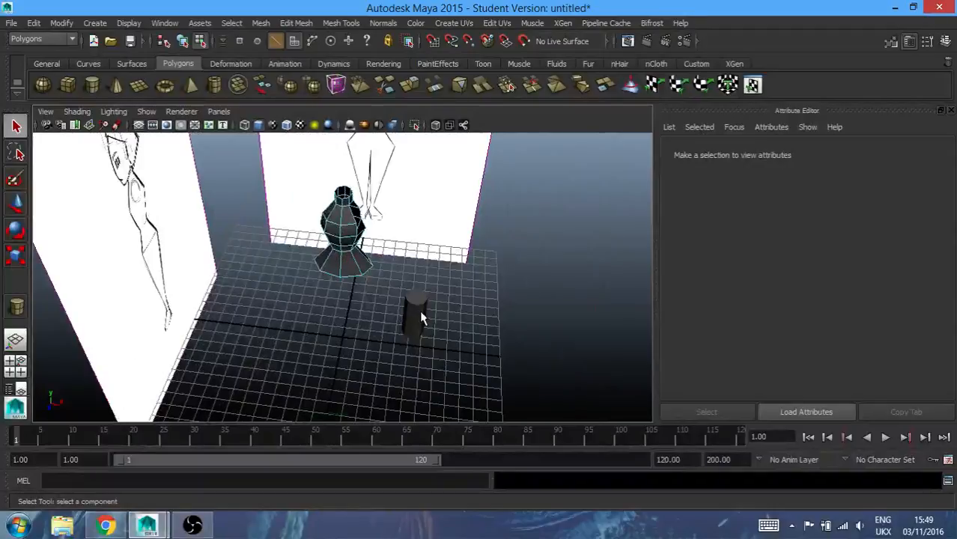
left_click(420, 313)
left_click_drag(440, 357, 456, 380, "alt")
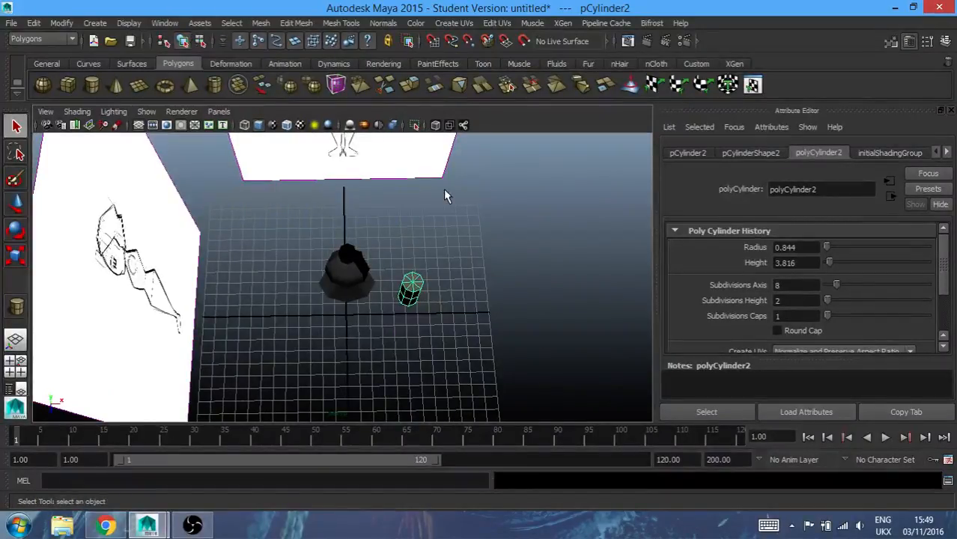
left_click(200, 41)
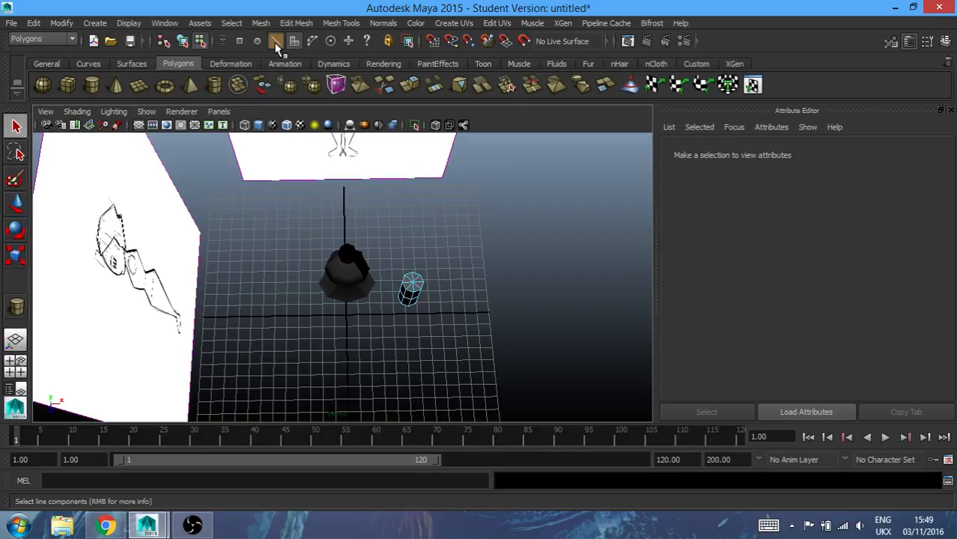
left_click(417, 276)
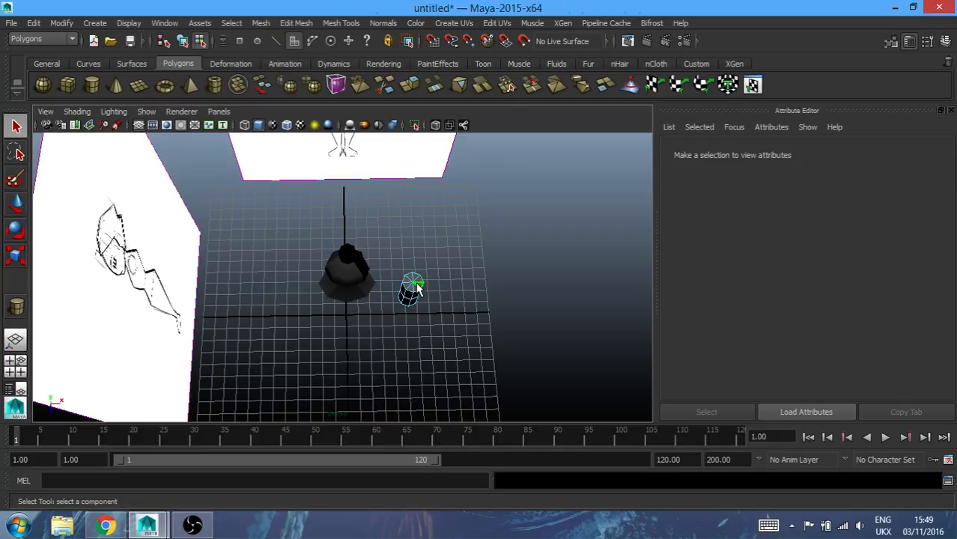
key("f")
scroll(417, 290, "down", 8)
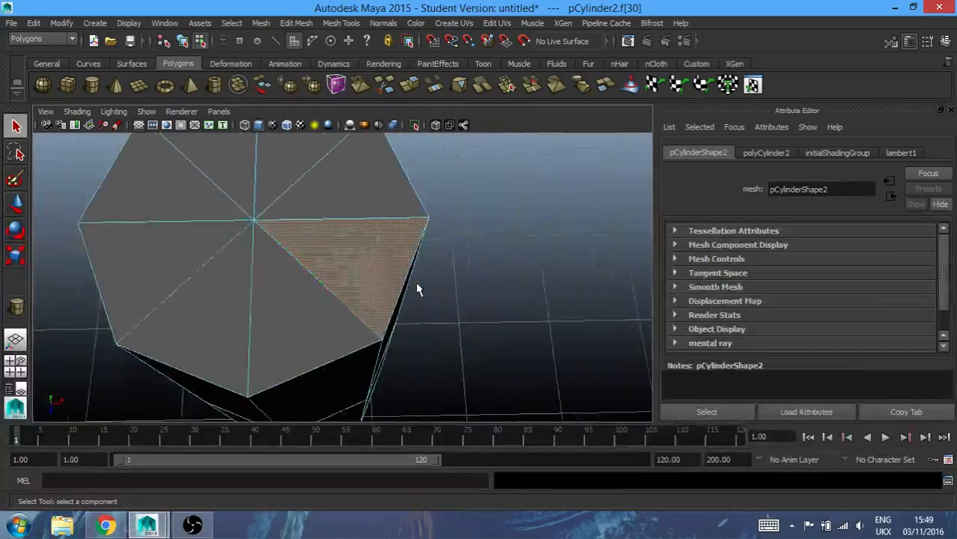
left_click_drag(417, 290, 429, 320, "alt")
scroll(429, 320, "down", 3)
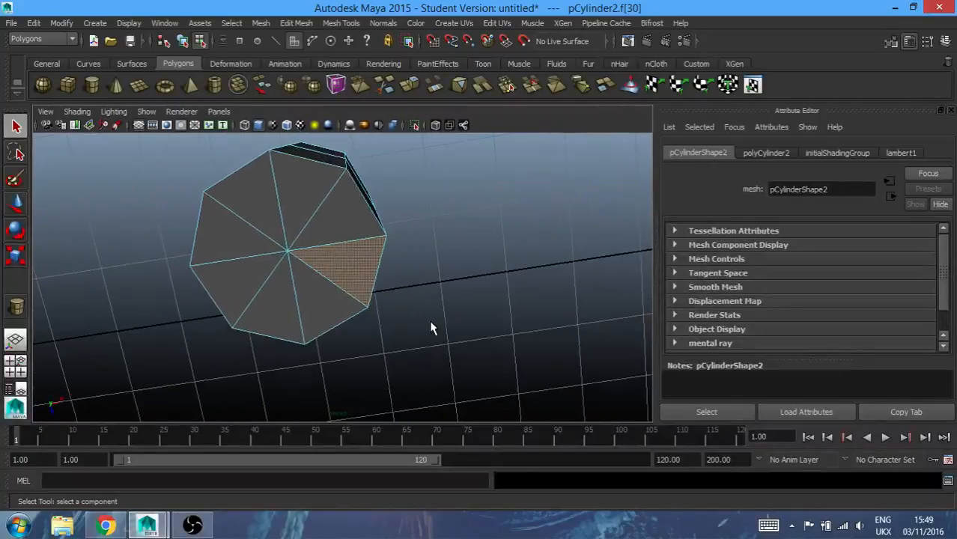
left_click(350, 231)
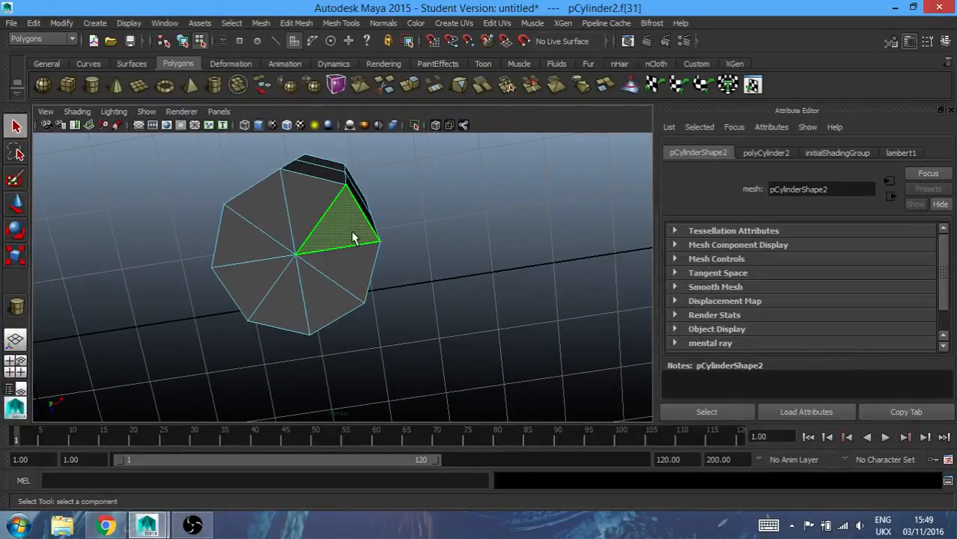
left_click(304, 210, "shift")
left_click(274, 215, "shift")
left_click(256, 248, "shift")
left_click(271, 284, "shift")
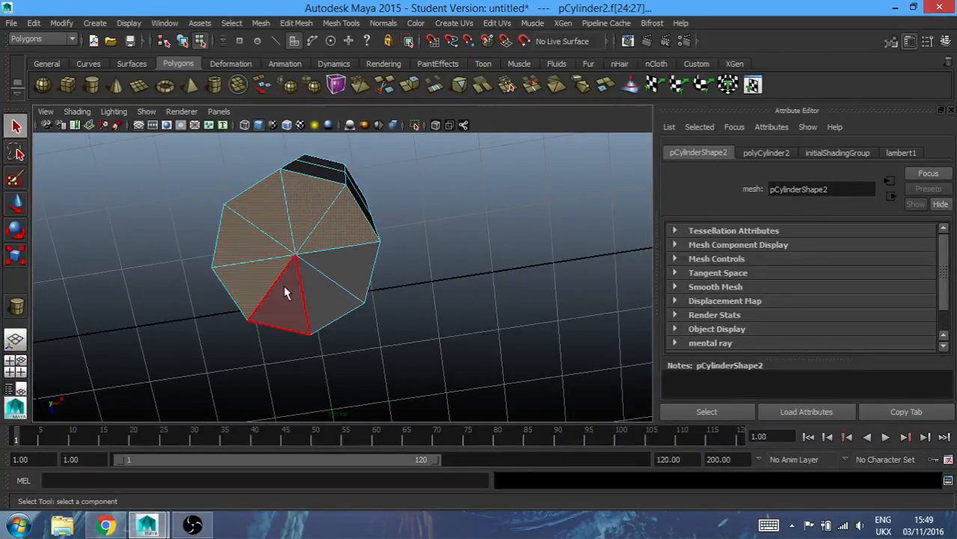
left_click(296, 298, "shift")
left_click(324, 288, "shift")
left_click(336, 249, "shift")
key("Delete")
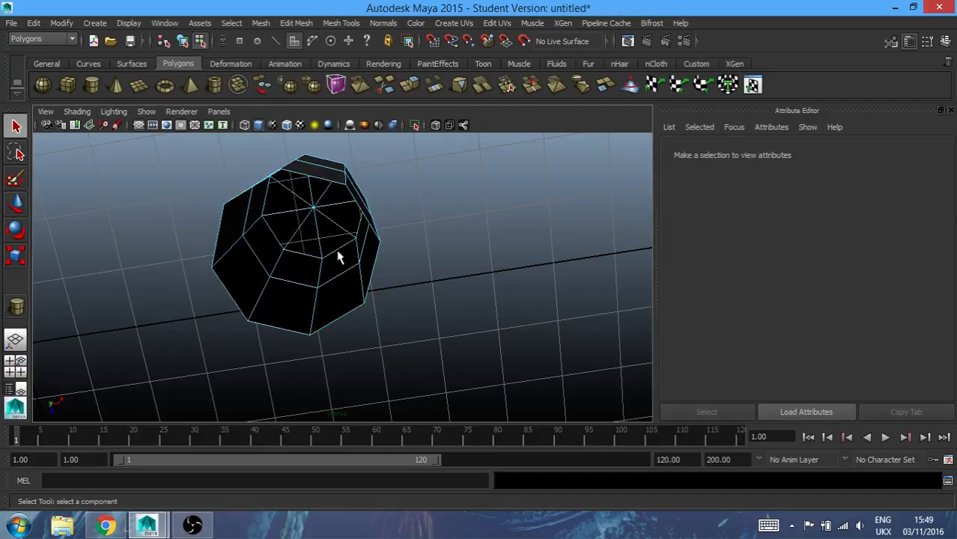
Delete all eight triangular faces of the bottom cap on the small cylinder
left_click(318, 241)
left_click(308, 238, "shift")
left_click(286, 225, "shift")
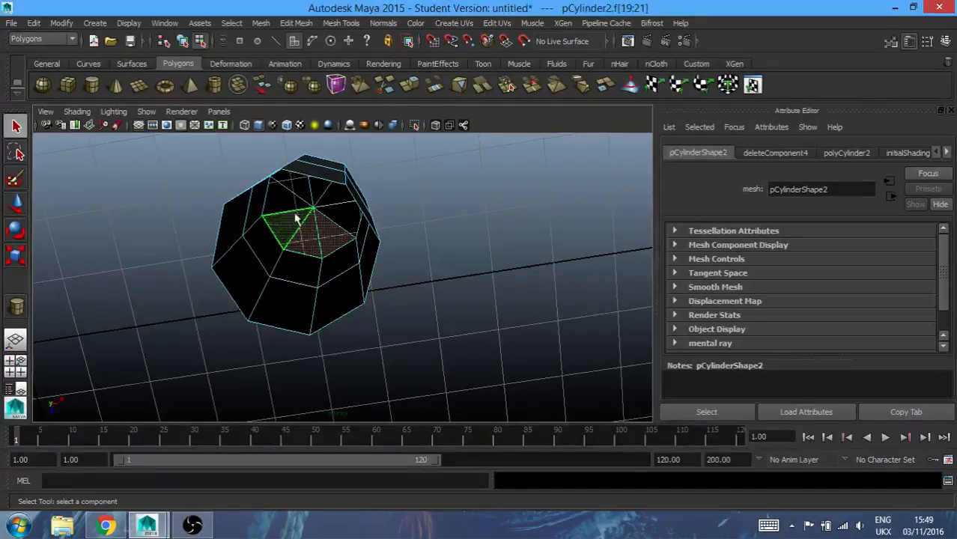
left_click(279, 201, "shift")
left_click(298, 196, "shift")
left_click(331, 198, "shift")
left_click(341, 215, "shift")
key("Delete")
Try to set the open cylinder's height subdivisions to 3 in its construction history
left_click_drag(292, 246, 288, 200, "alt")
scroll(288, 200, "down", 5)
key("F8")
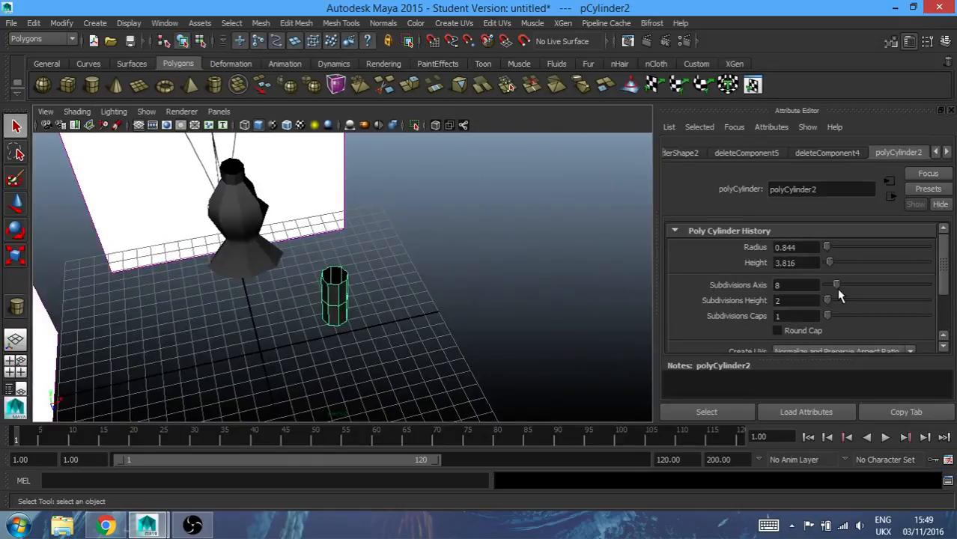
left_click_drag(829, 301, 831, 301)
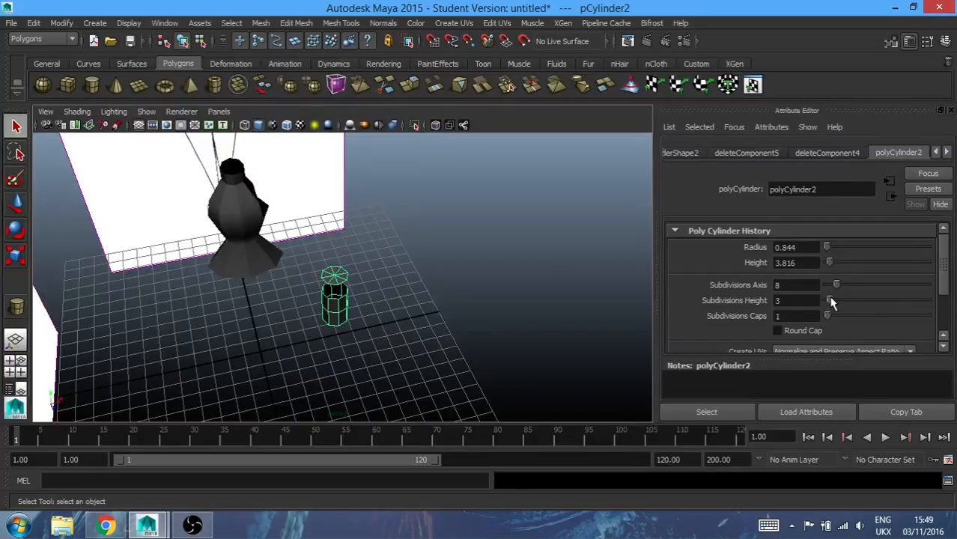
Undo the height subdivision change, the bottom cap deletion and part of that cap's face selection
key("ctrl+z")
key("ctrl+z")
key("ctrl+z")
key("ctrl+z")
key("ctrl+z")
key("ctrl+z")
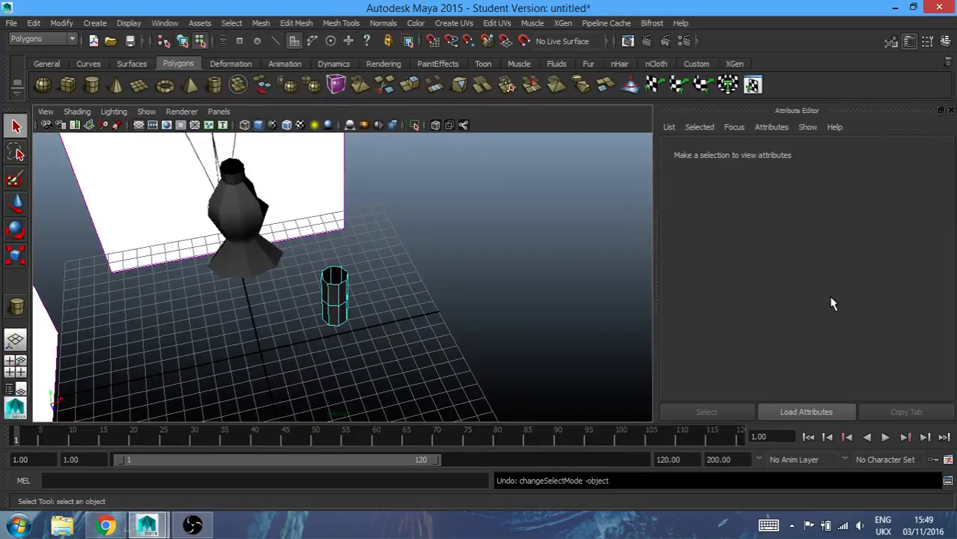
key("ctrl+z")
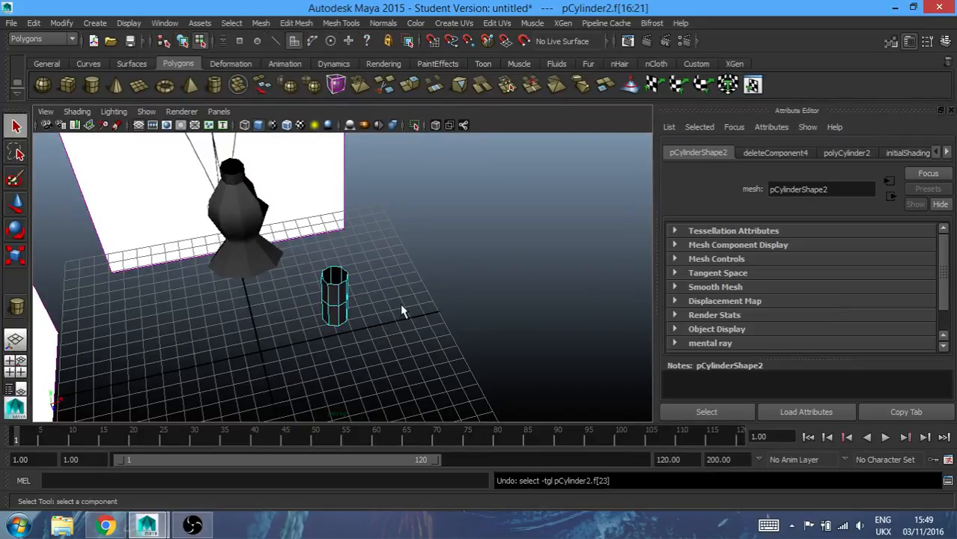
key("ctrl+z")
key("ctrl+z")
key("ctrl+z")
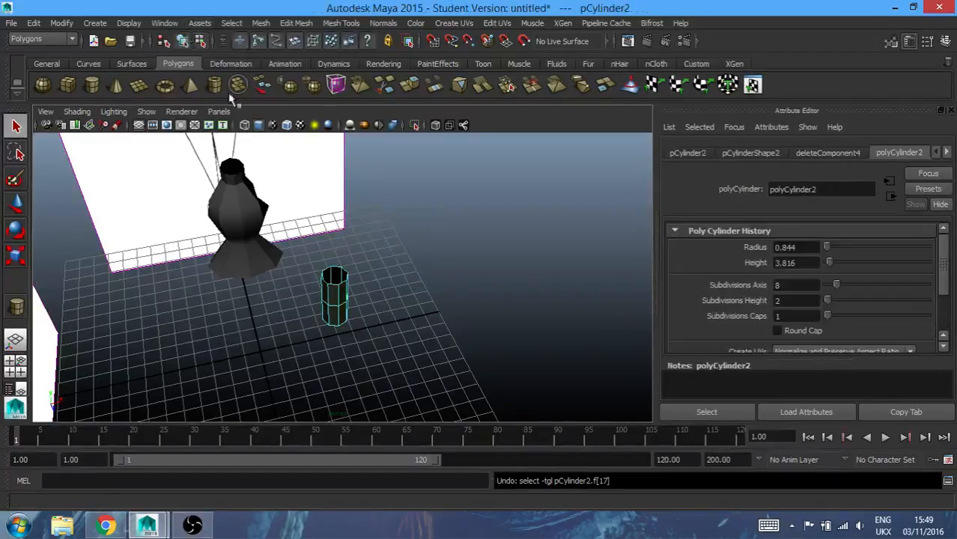
key("ctrl+z")
key("ctrl+z")
key("ctrl+z")
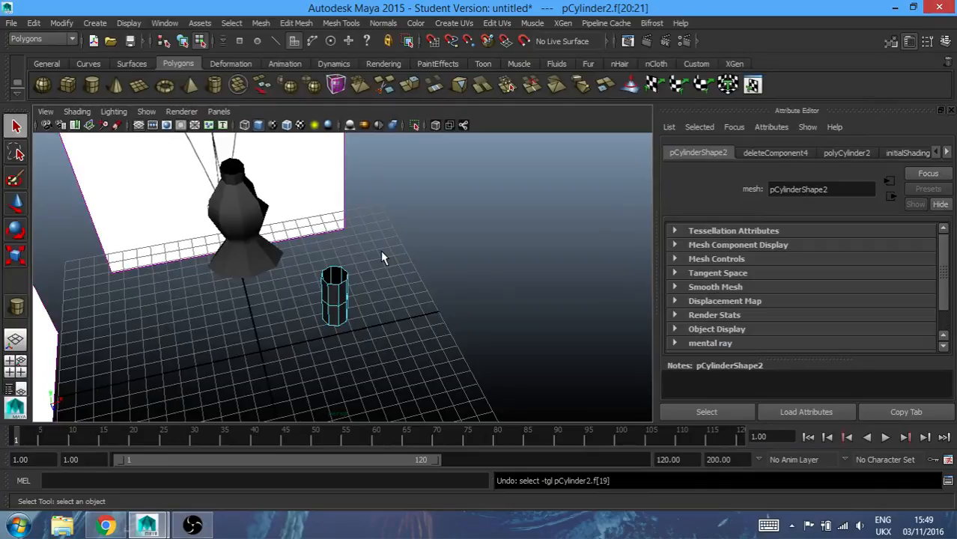
Select the small cylinder beside the torso as a whole object and delete it
left_click(182, 40)
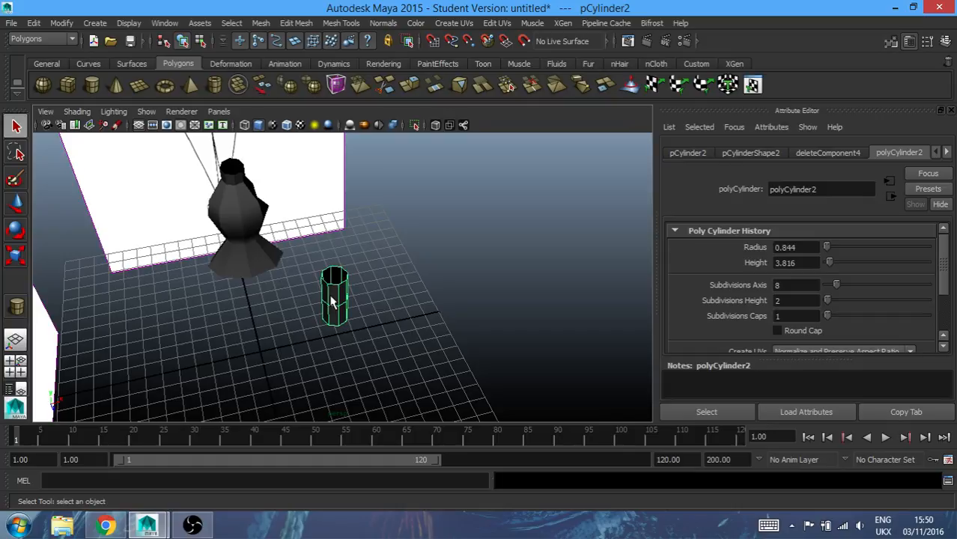
key("Delete")
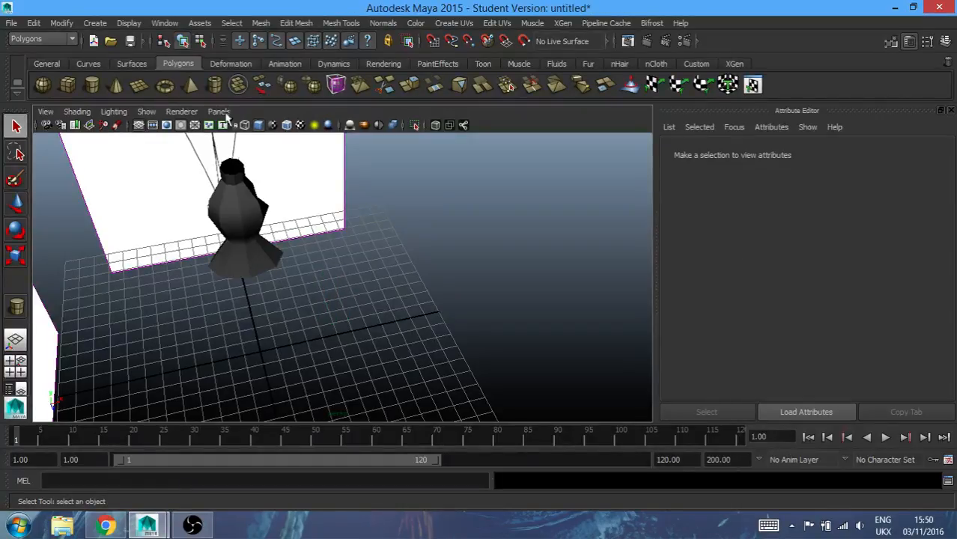
left_click(96, 23)
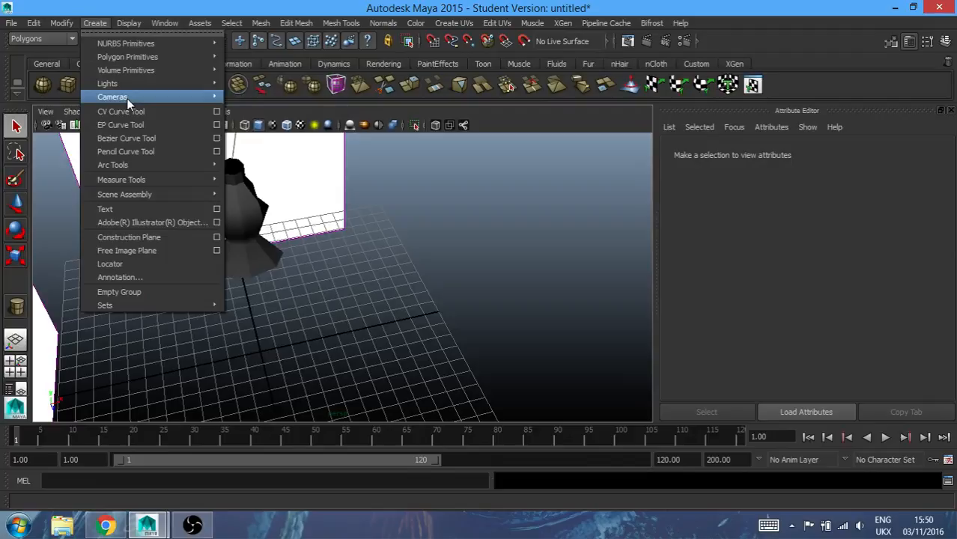
mouse_move(151, 60)
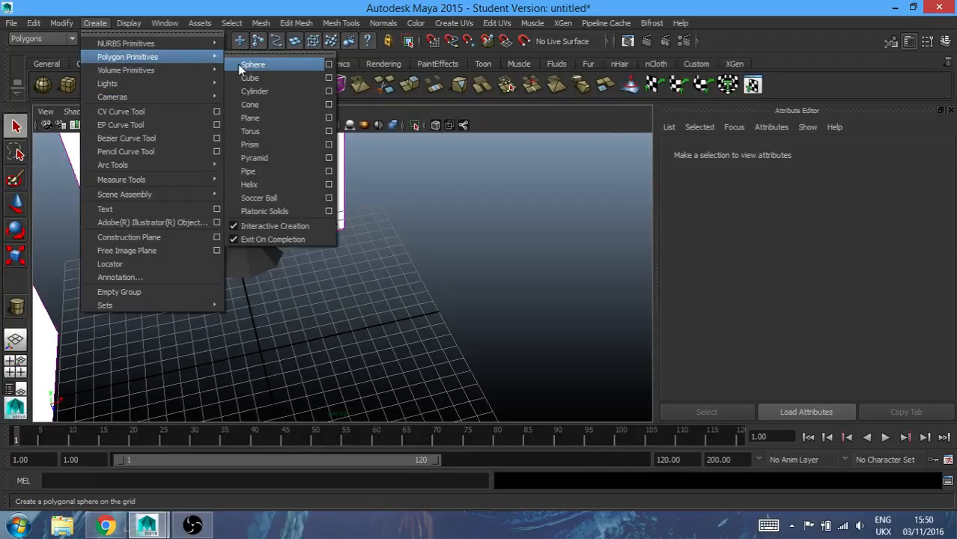
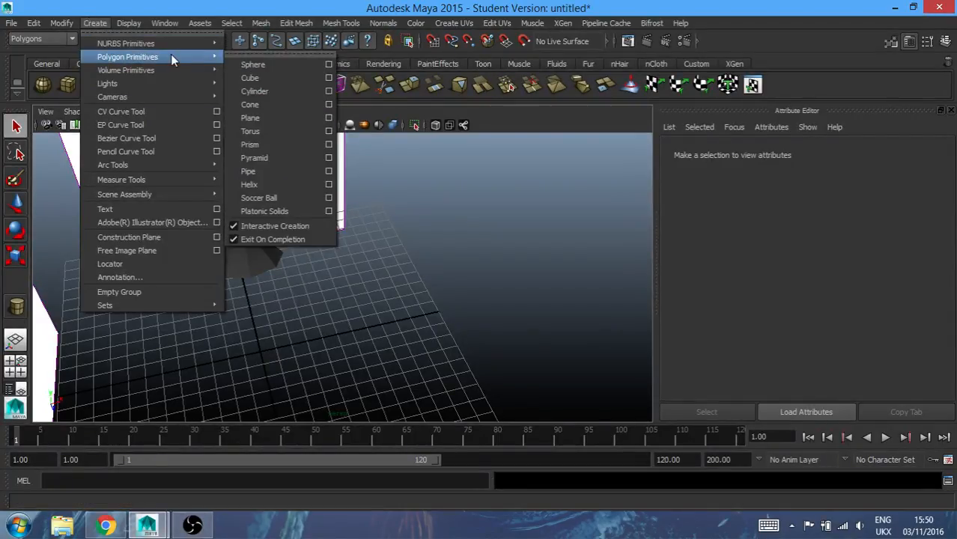
left_click(33, 23)
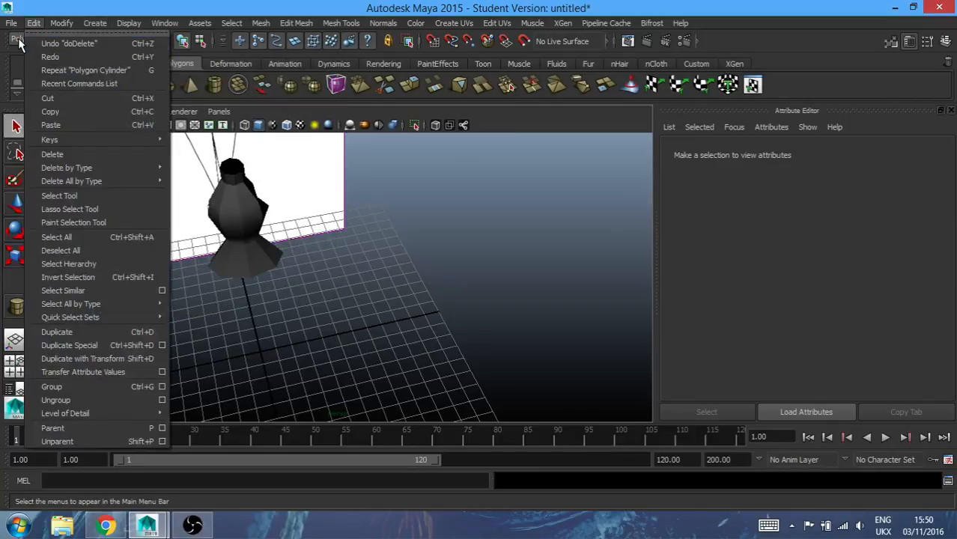
left_click(20, 41)
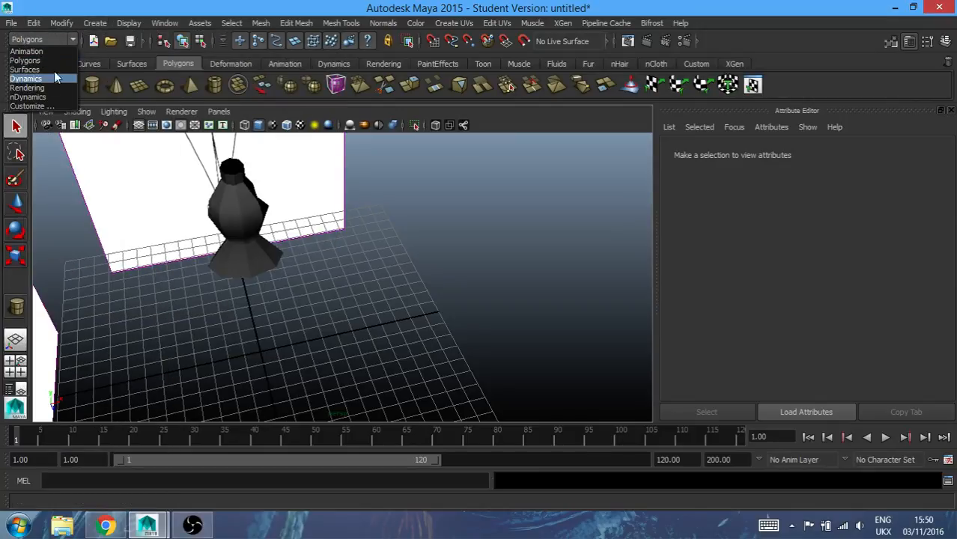
left_click(45, 60)
Create a polygon cylinder about 1.46 in radius and 6.7 high beside the torso, with 8 axis and 5 height divisions
left_click(95, 23)
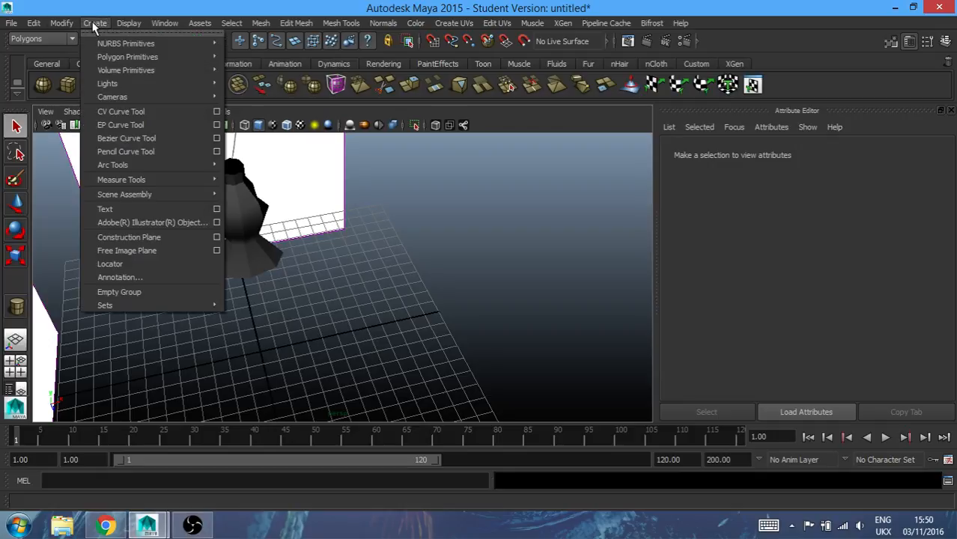
mouse_move(139, 56)
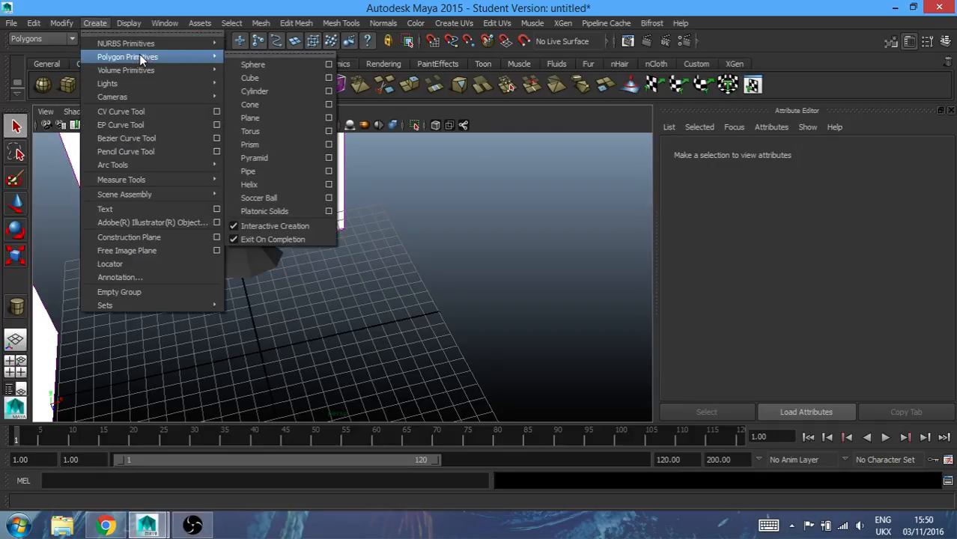
left_click(329, 91)
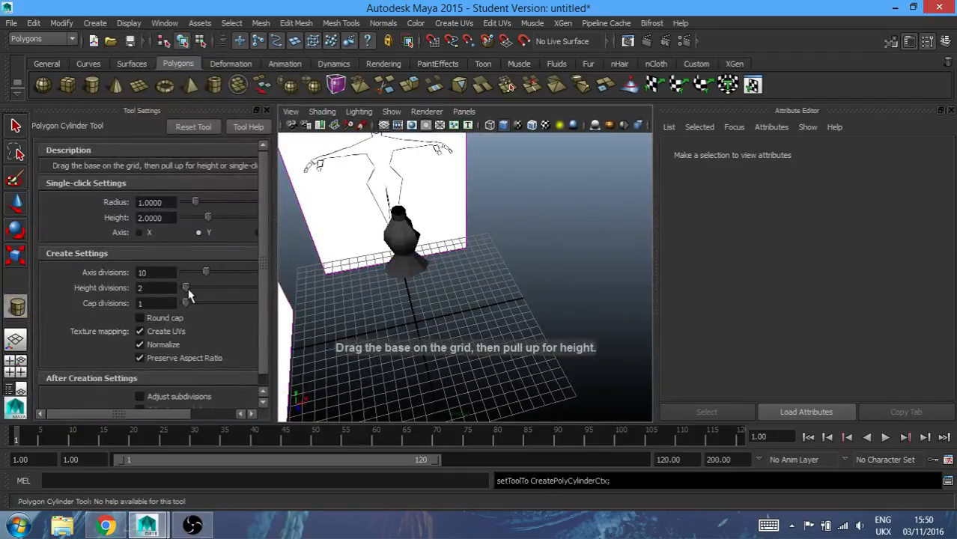
left_click_drag(202, 274, 200, 272)
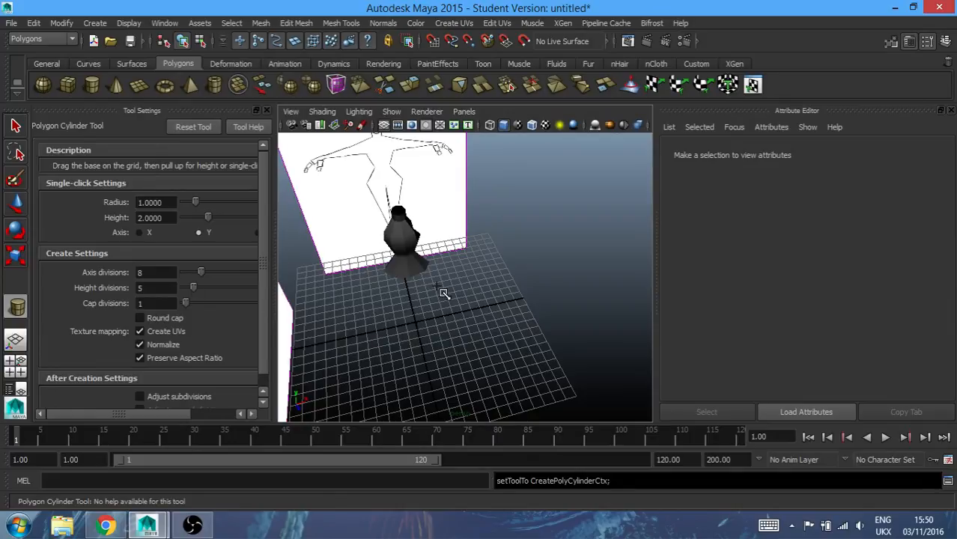
left_click_drag(445, 286, 452, 238)
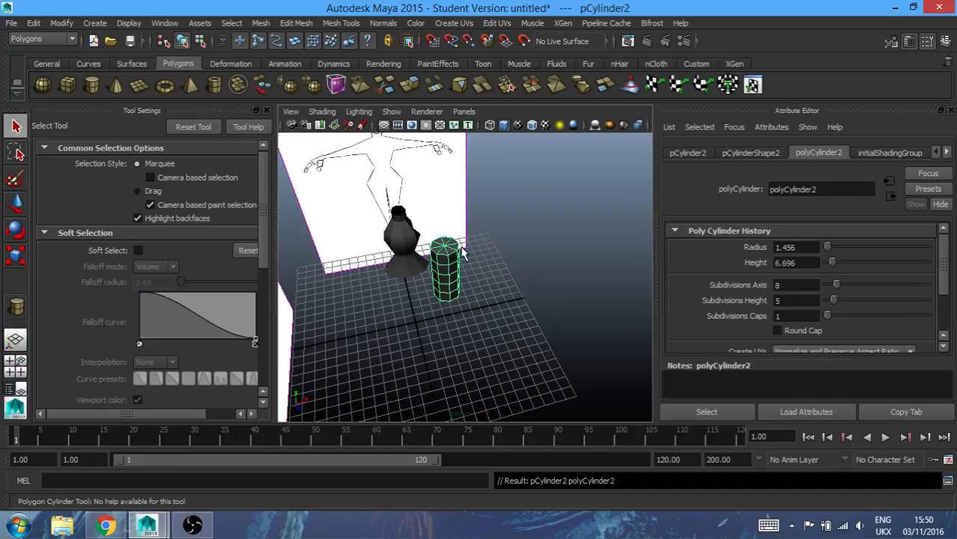
Delete the top and bottom cap faces of the new cylinder, then return to object selection
key("f")
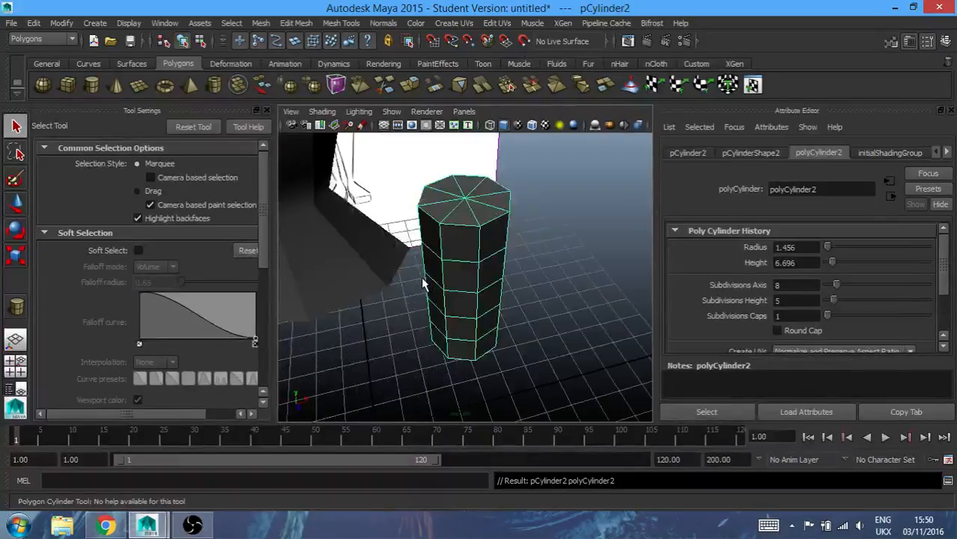
left_click_drag(489, 296, 501, 347, "alt")
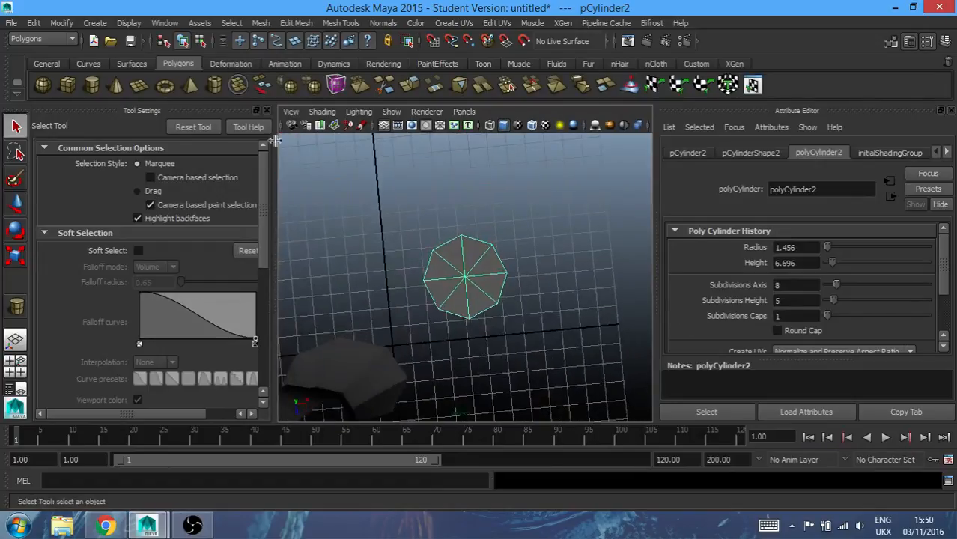
left_click(200, 41)
left_click_drag(444, 259, 479, 296)
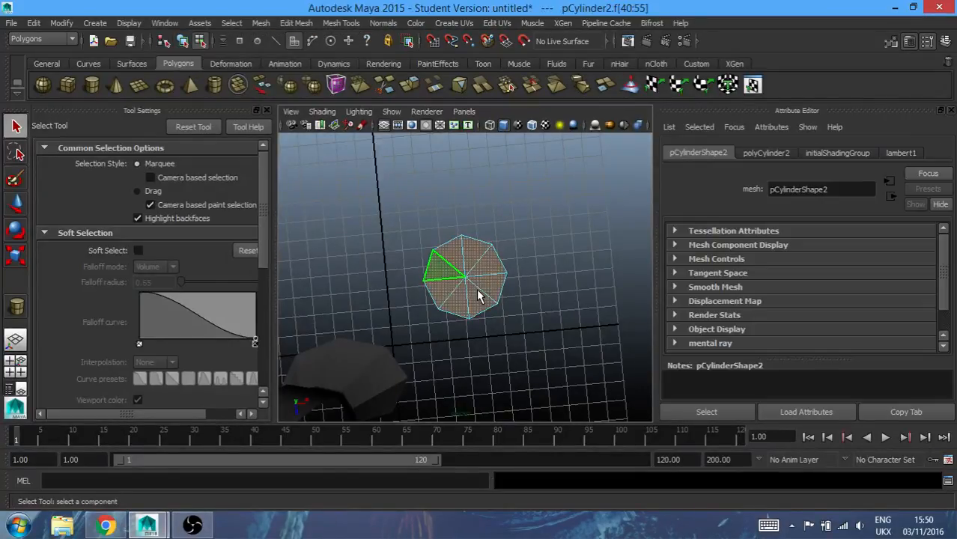
left_click(480, 296)
left_click_drag(479, 348, 468, 279, "alt")
left_click(182, 40)
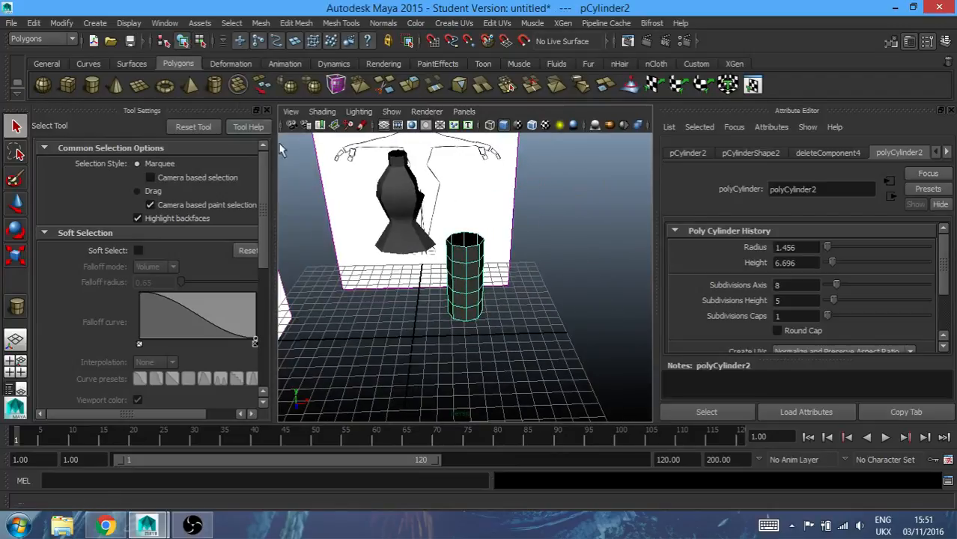
Show the front view at full size and close the Attribute Editor and Tool Settings
key("space")
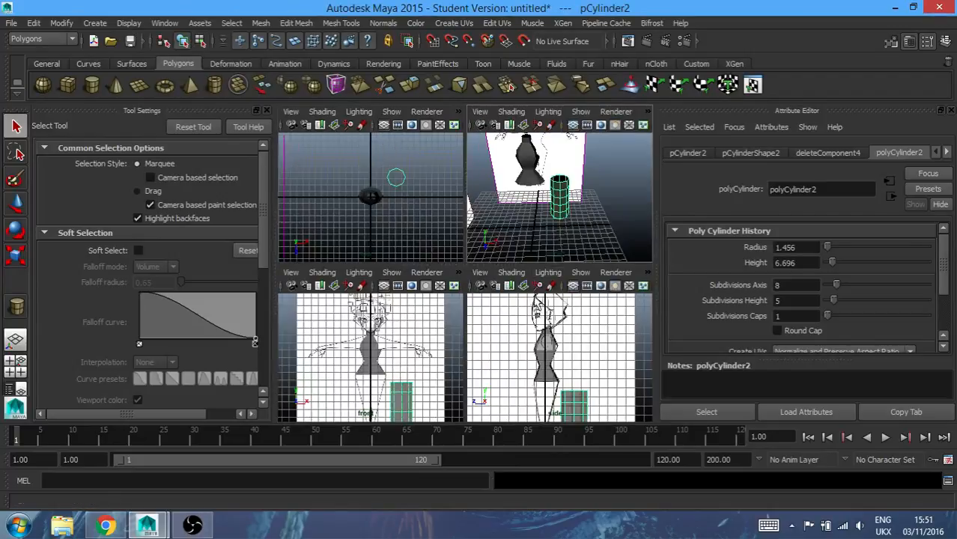
key("space")
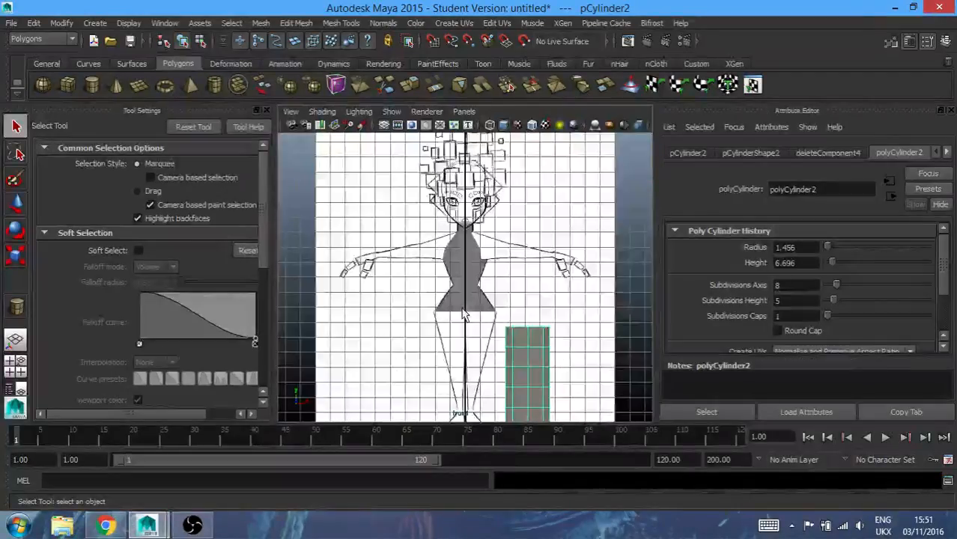
left_click(950, 111)
left_click(266, 110)
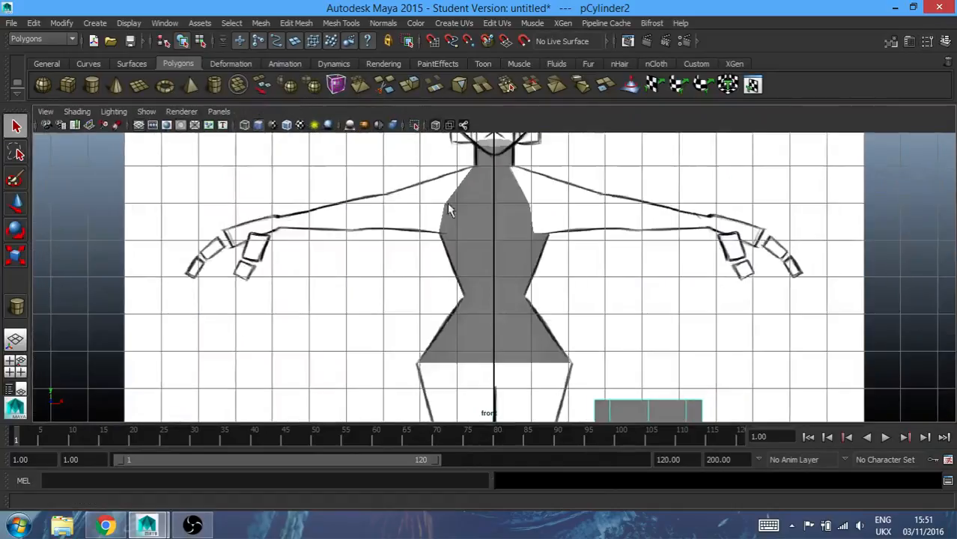
Raise the open cylinder beside the torso to the arm area and rotate it about 81 degrees around Z, matching the arm's slope
scroll(551, 312, "down", 4)
key("w")
left_click_drag(598, 313, 596, 161)
key("e")
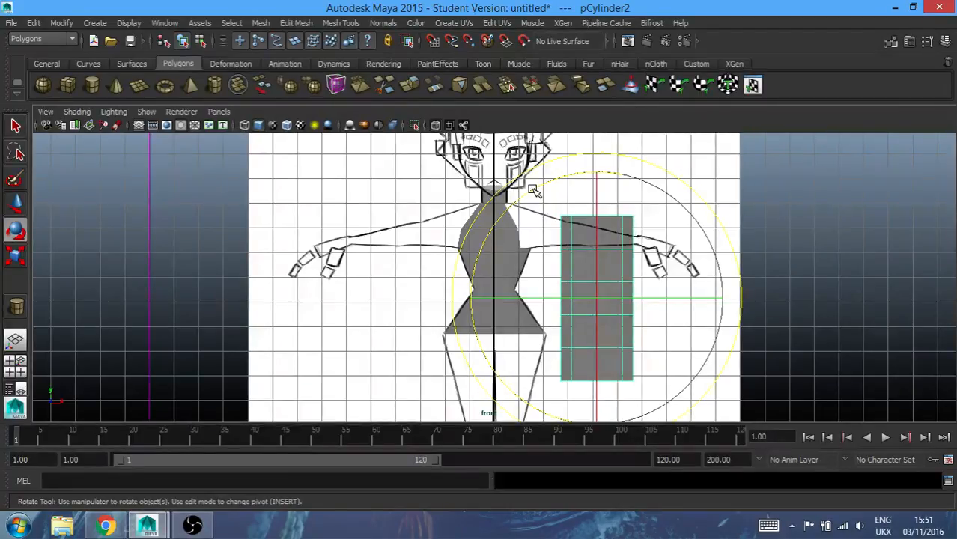
left_click_drag(531, 190, 504, 337)
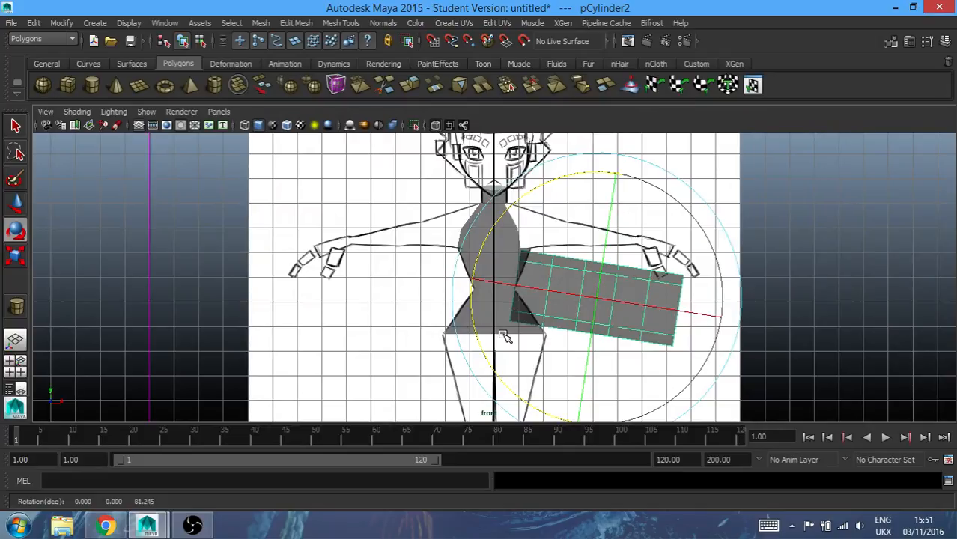
Scale the cylinder down uniformly and position it over the arm sketch next to the torso, at about X 3.11, Y 11.71
key("r")
left_click_drag(585, 292, 558, 306)
key("w")
left_click_drag(594, 173, 574, 111)
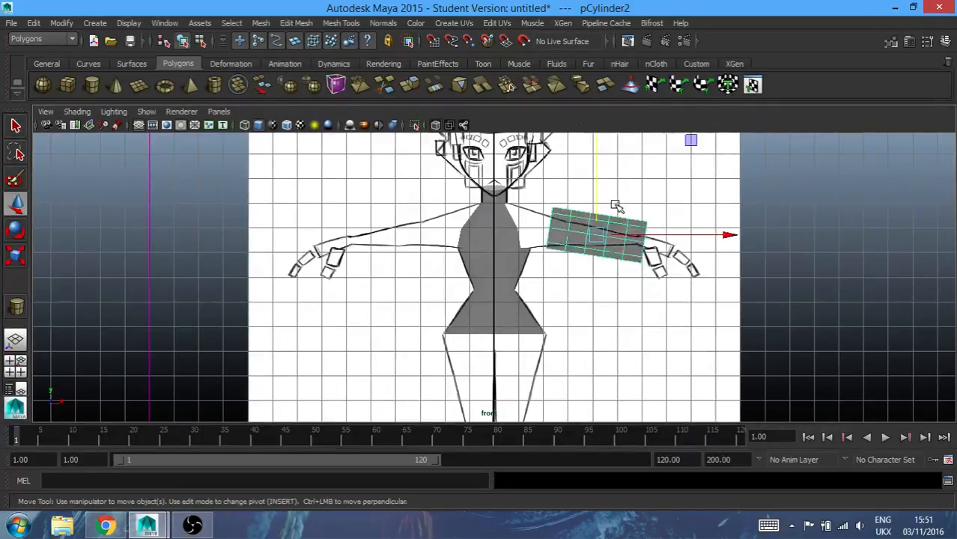
left_click_drag(730, 235, 705, 233)
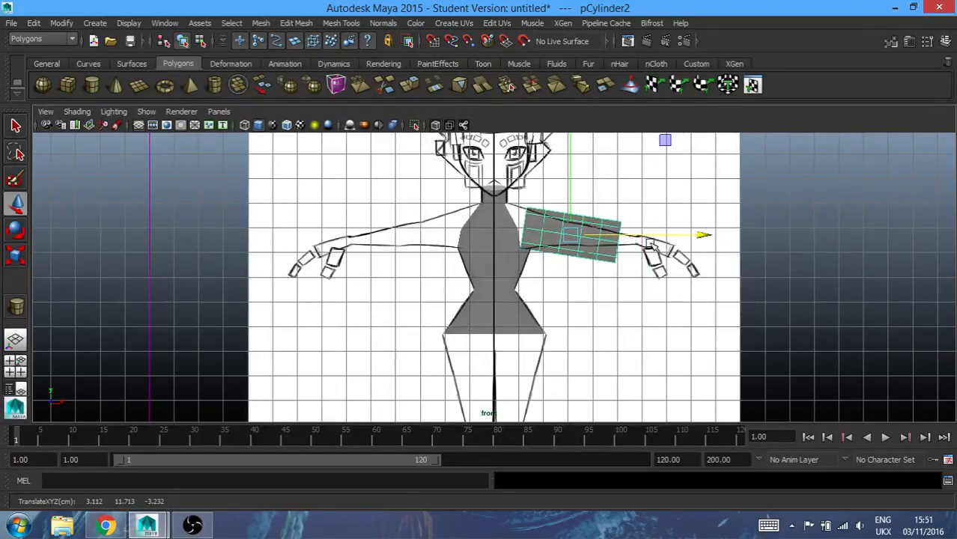
Rotate the edge loop at the cylinder's shoulder end nearly upright and place it at about X 1.31 beside the torso
scroll(627, 256, "up", 10)
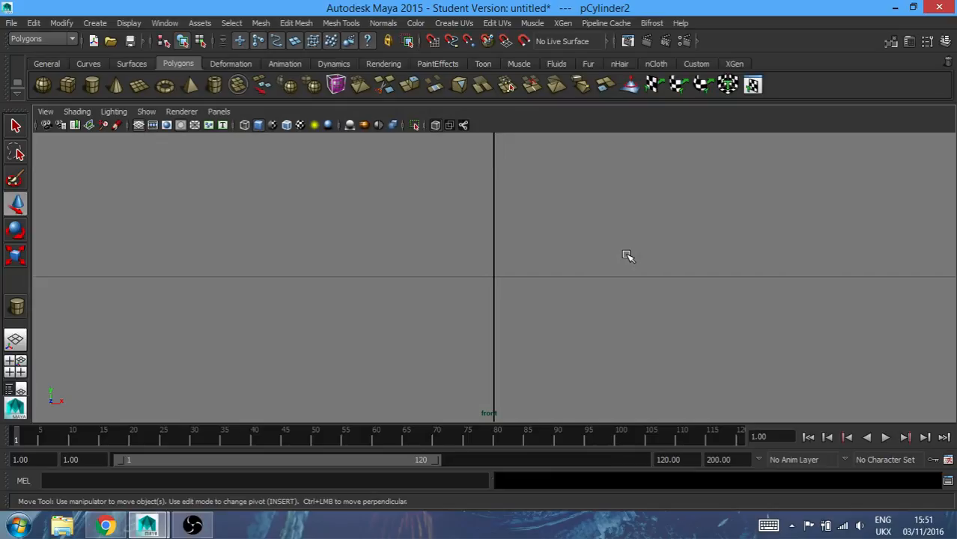
scroll(628, 256, "down", 10)
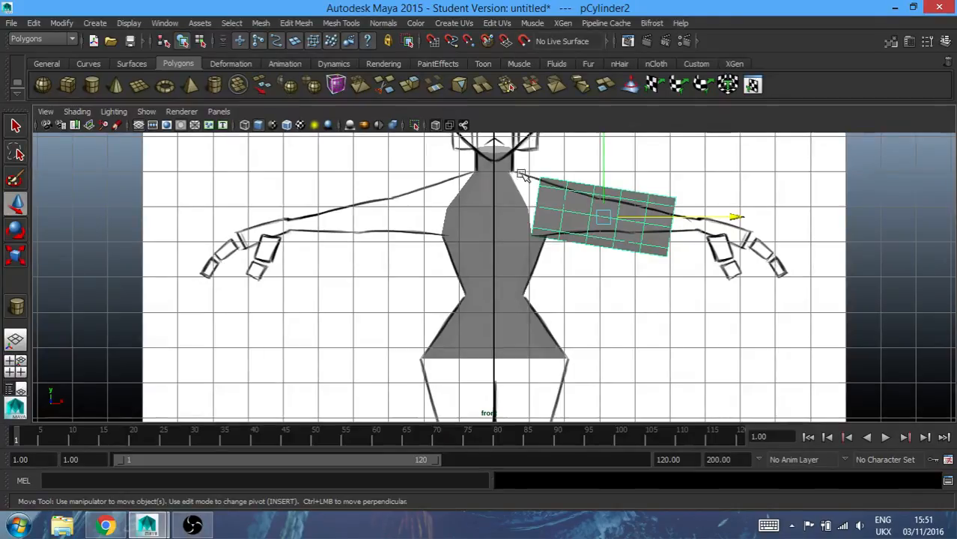
left_click(200, 41)
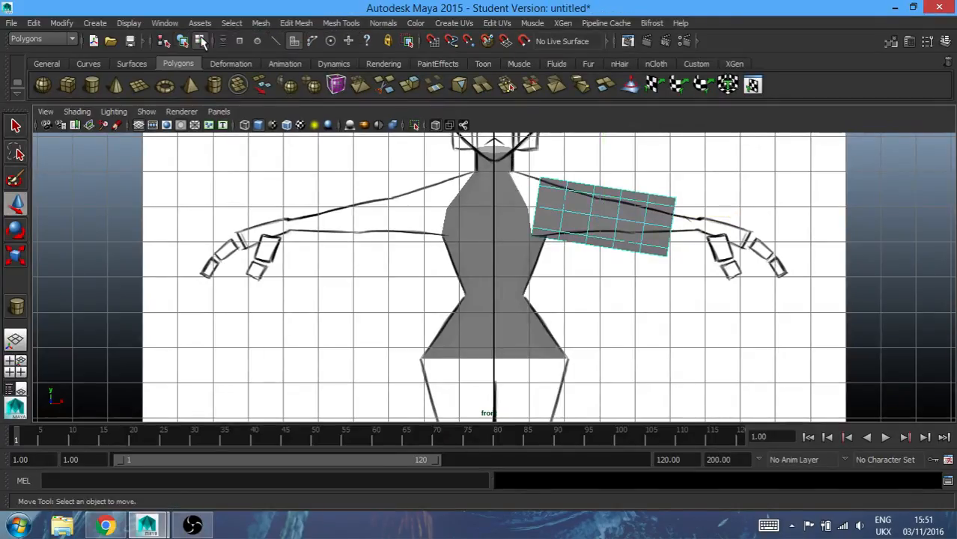
left_click(275, 40)
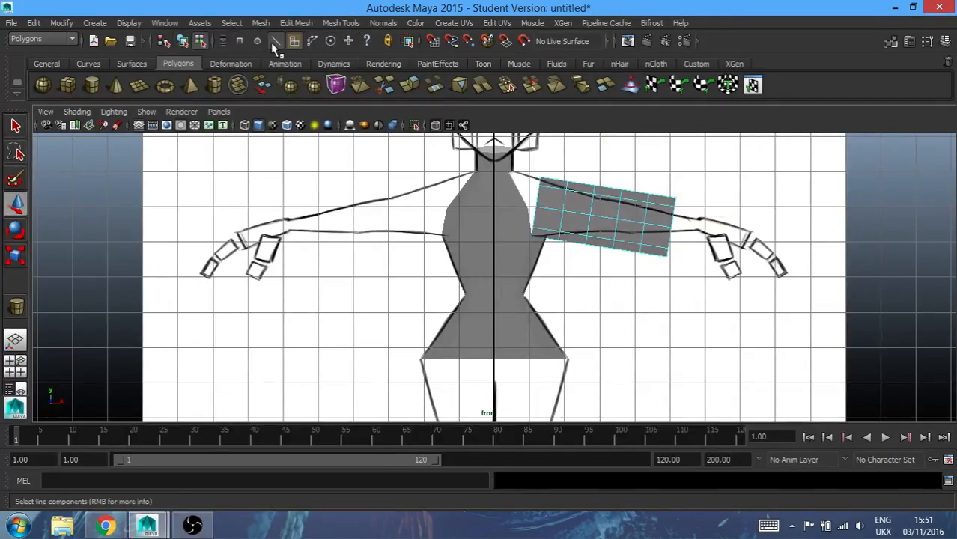
double_click(536, 197)
key("e")
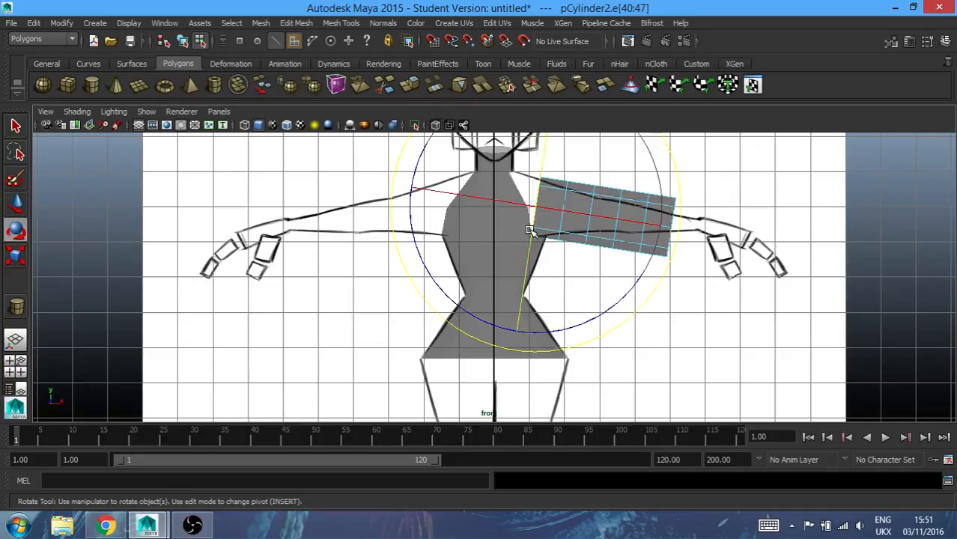
left_click_drag(410, 214, 421, 240)
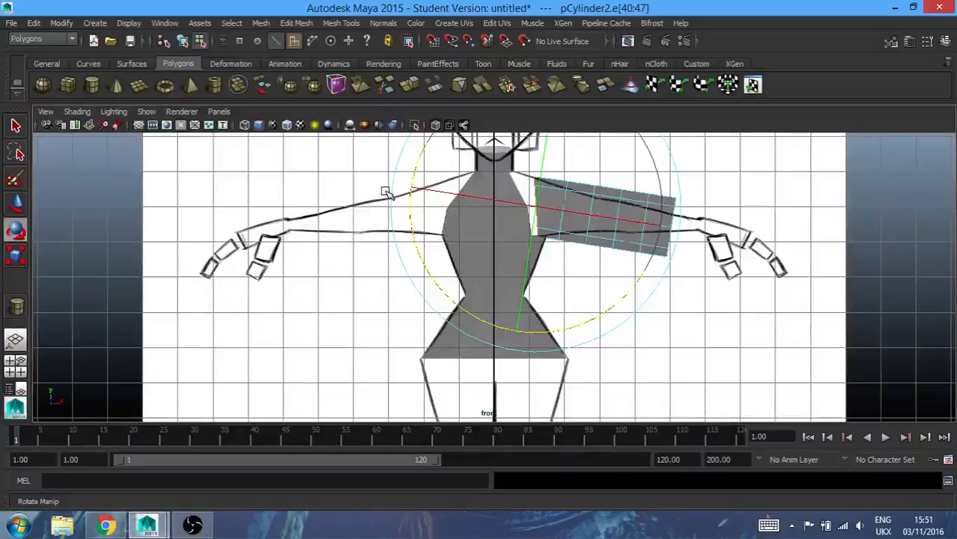
key("w")
left_click_drag(666, 207, 672, 206)
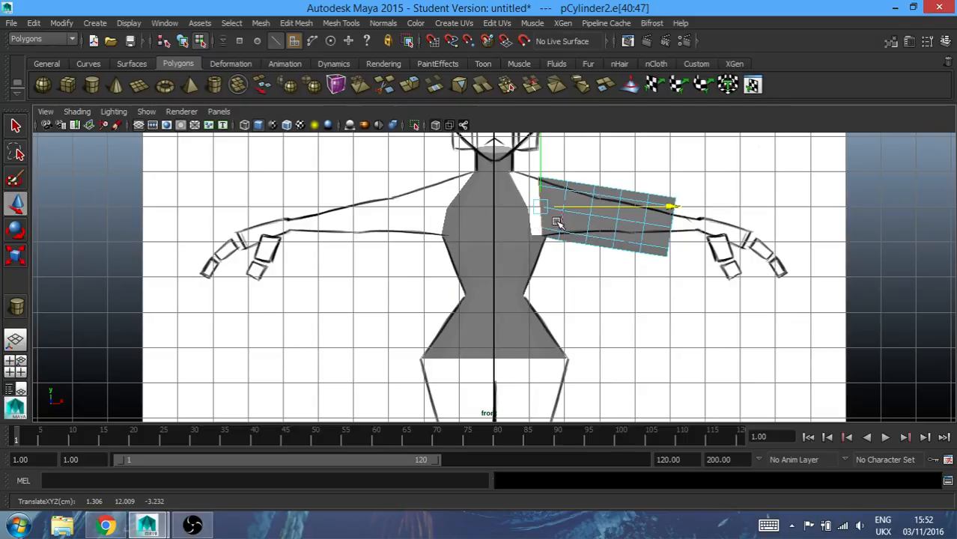
Move the edge loop at the cylinder's outer end to the sketched wrist and scale it down to the wrist's thickness
double_click(668, 238)
left_click_drag(673, 220, 697, 223)
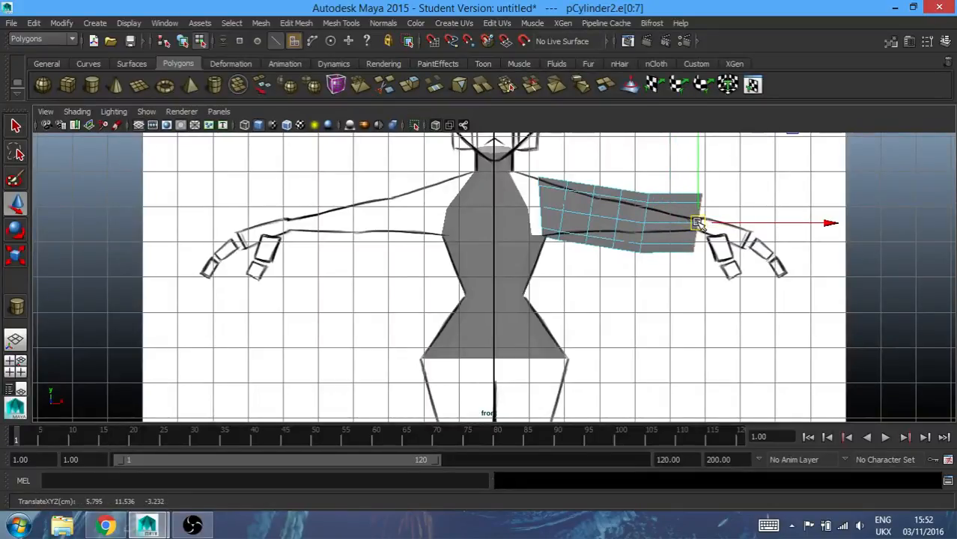
key("r")
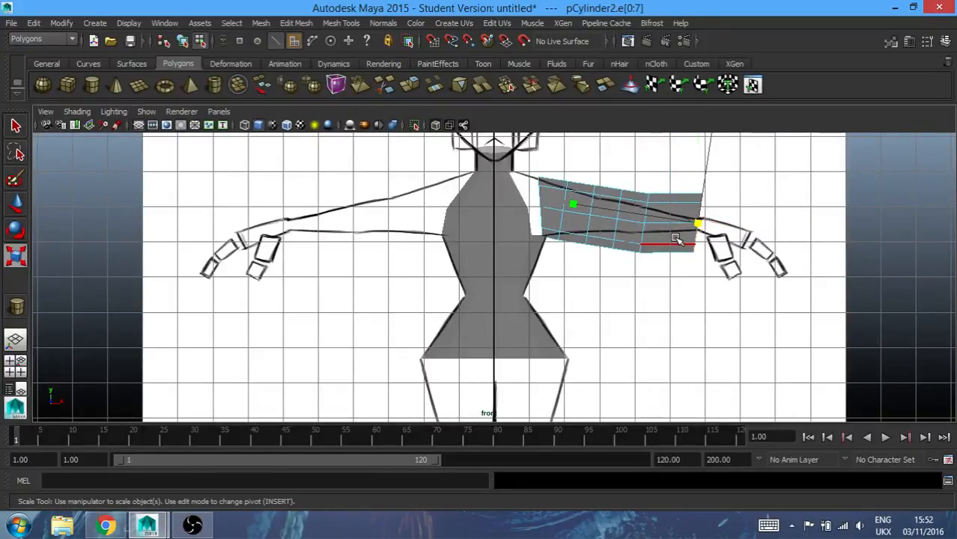
left_click_drag(690, 229, 622, 226)
Reposition and shrink the next two edge loops inward from the wrist so they follow the sketched forearm outline
double_click(648, 206)
key("w")
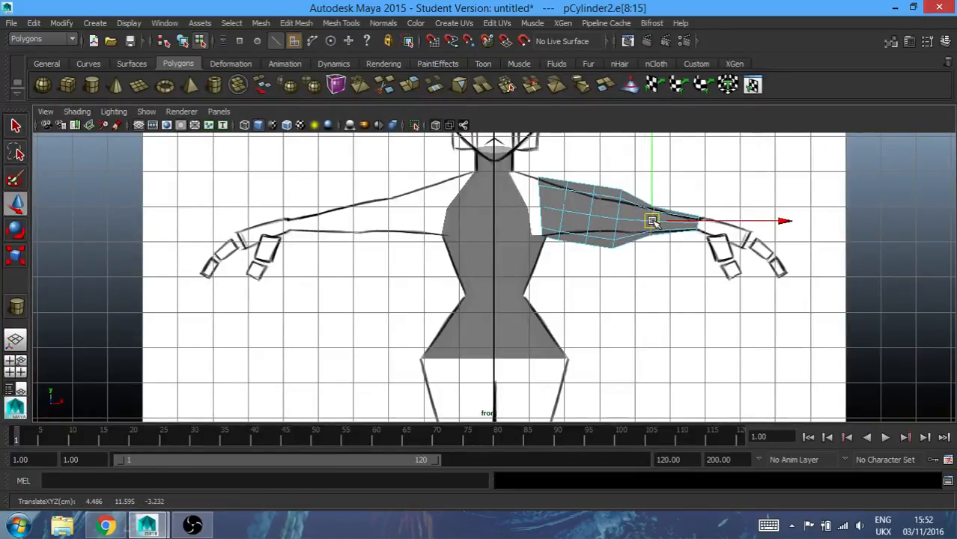
key("r")
left_click_drag(653, 221, 598, 223)
double_click(621, 208)
key("w")
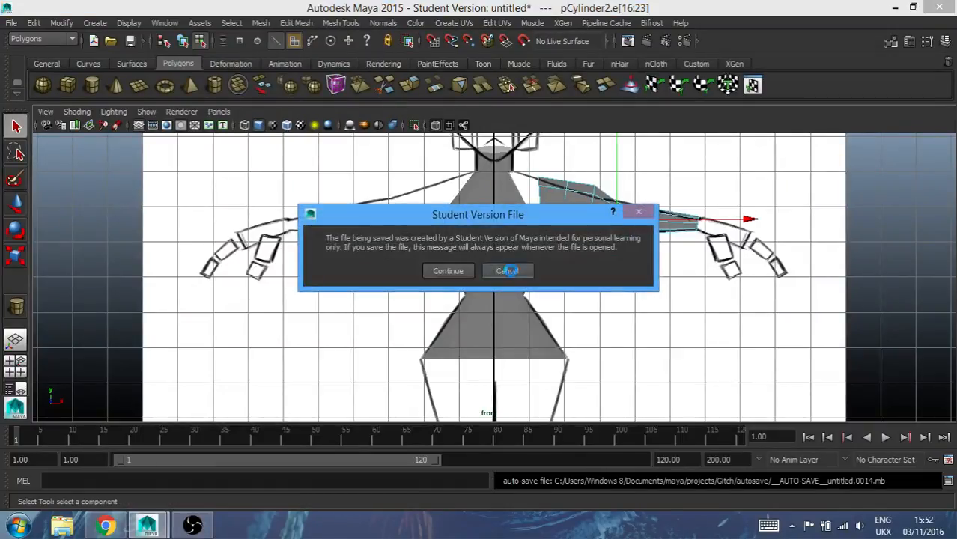
key("Return")
left_click_drag(617, 220, 623, 218)
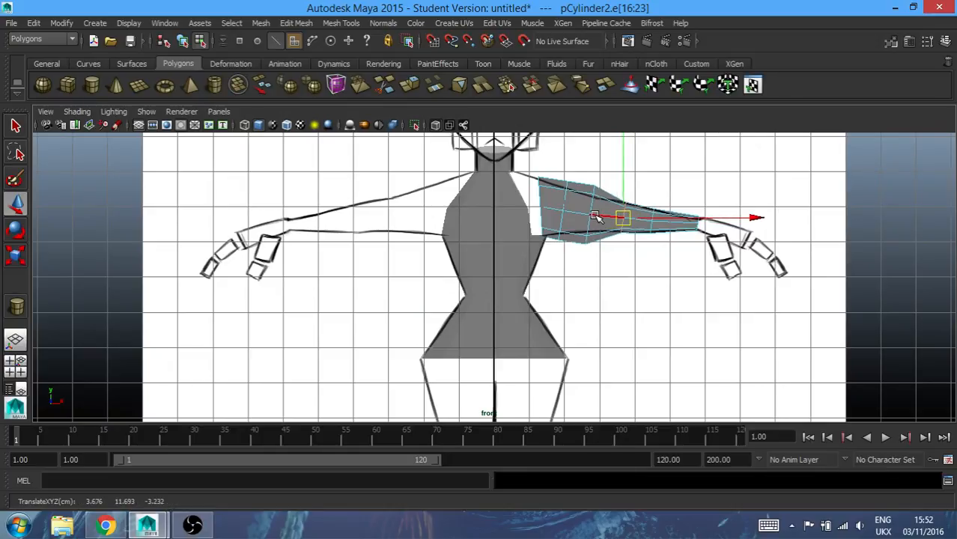
Scale the fourth edge loop from the wrist to about 0.58, shift it outward to about X 2.97, and deselect it
double_click(590, 208)
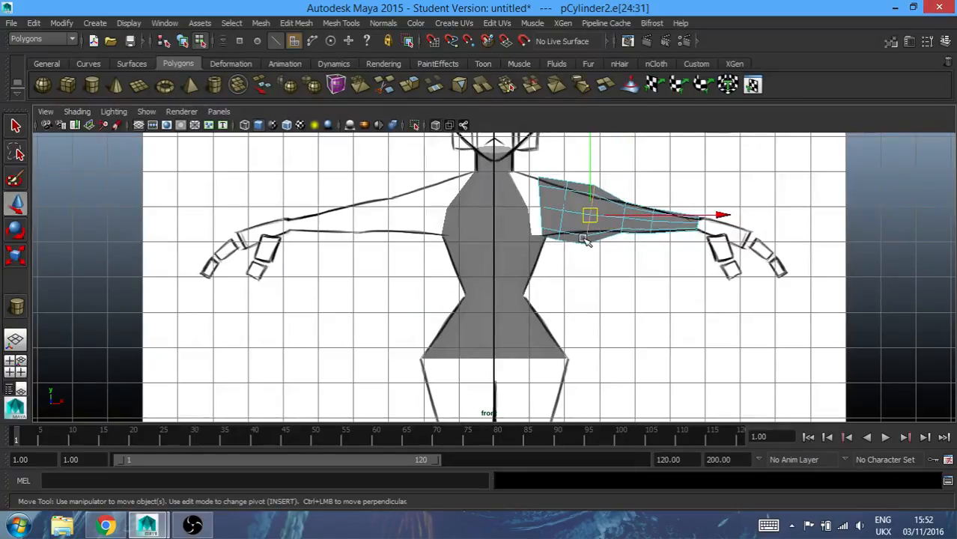
key("r")
left_click_drag(588, 217, 568, 218)
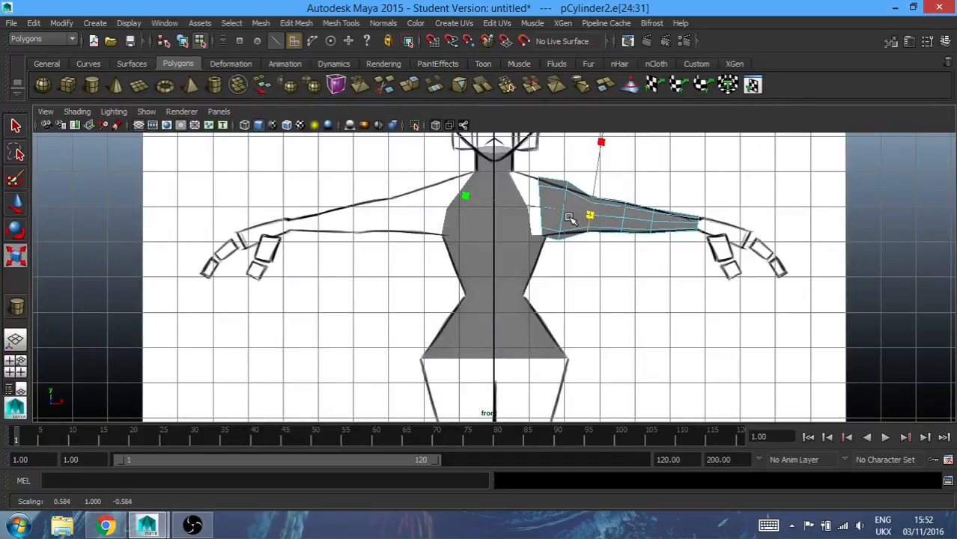
key("w")
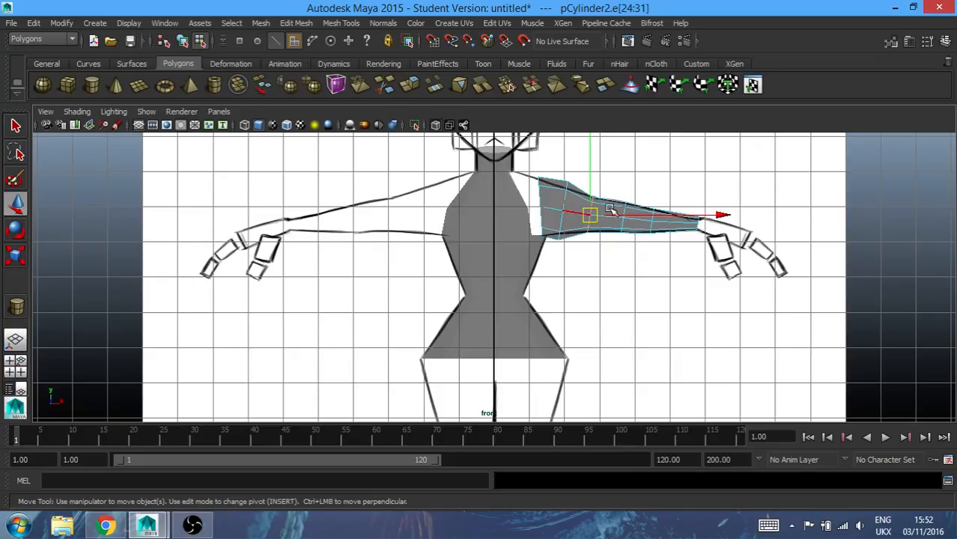
left_click_drag(725, 214, 734, 213)
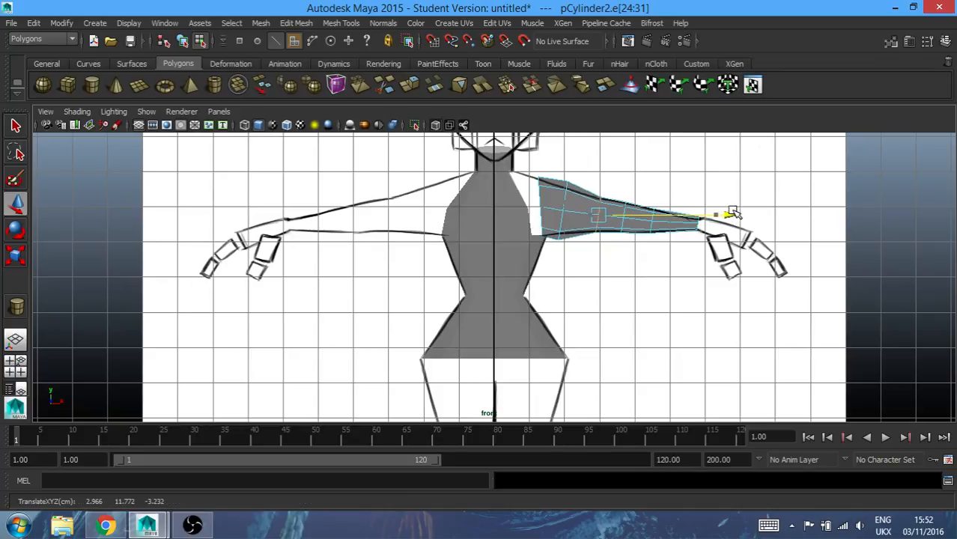
key("e")
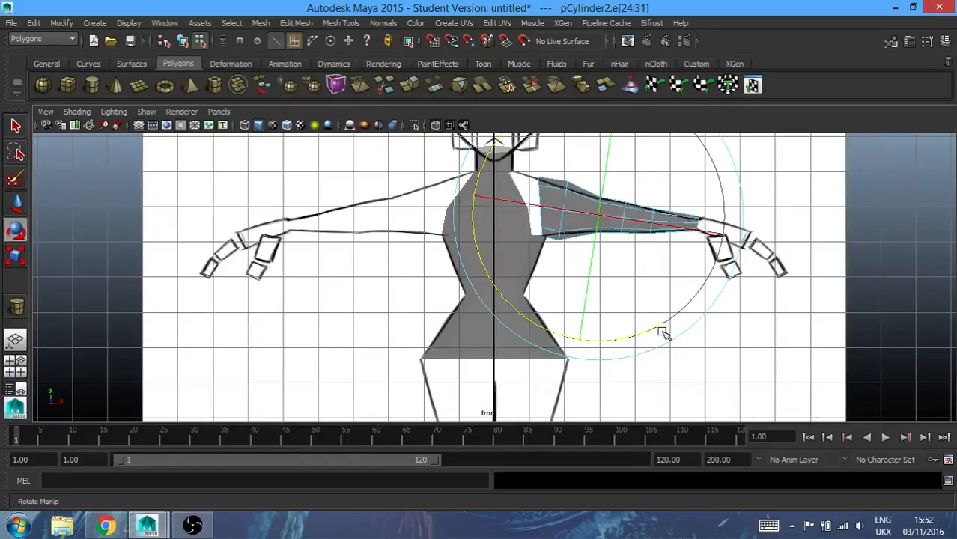
left_click(739, 361)
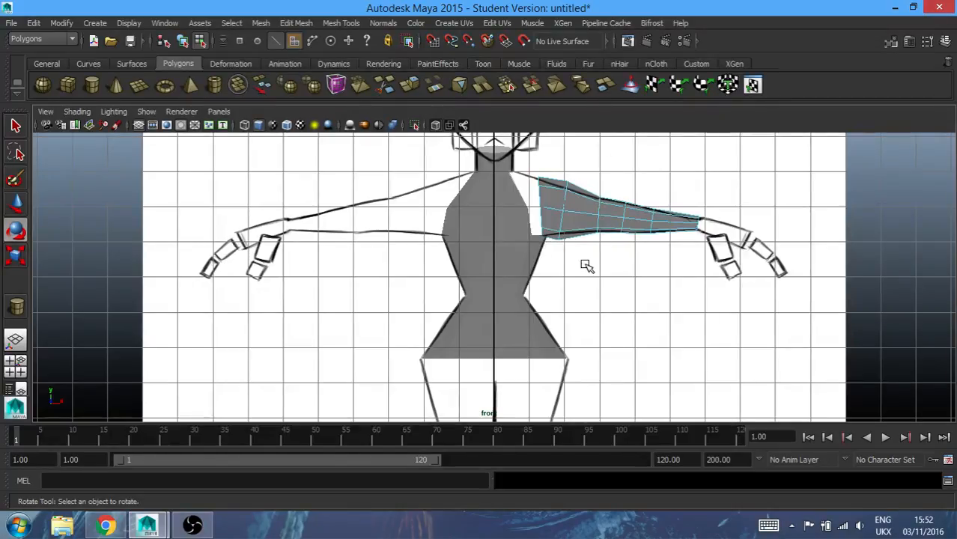
Scale and move the edge loop next to the shoulder opening to fit the sketched upper-arm outline
double_click(563, 209)
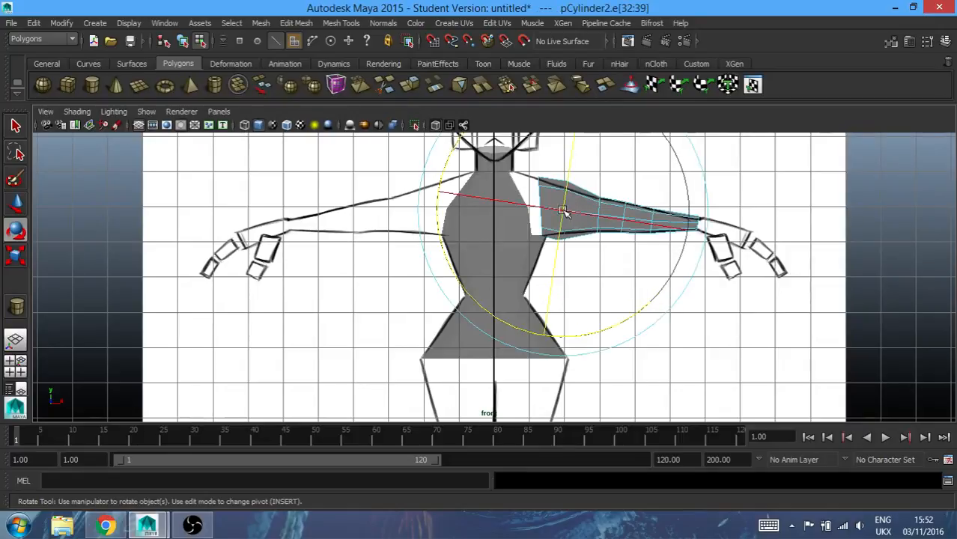
key("r")
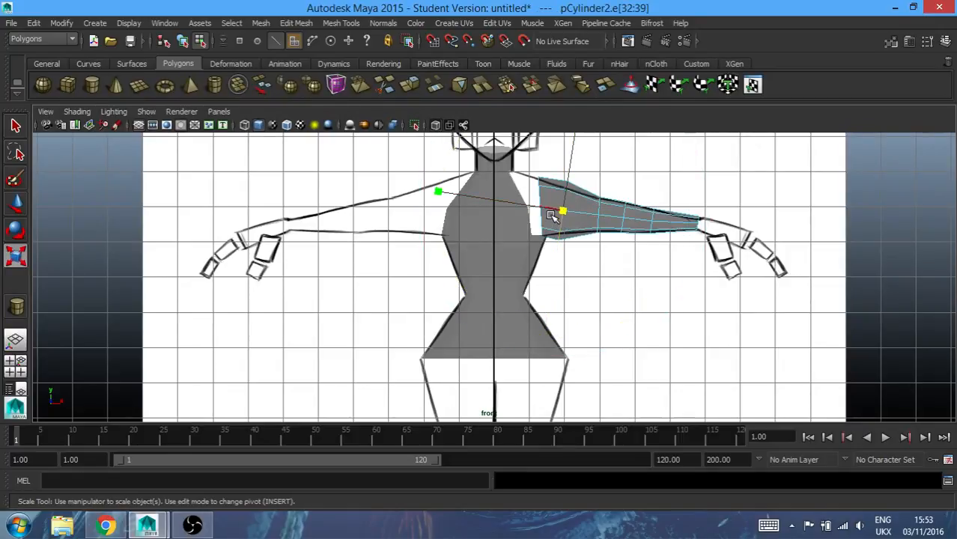
mouse_move(561, 211)
left_mouse_down()
mouse_move(553, 215)
mouse_move(571, 214)
left_mouse_up()
key("w")
key("r")
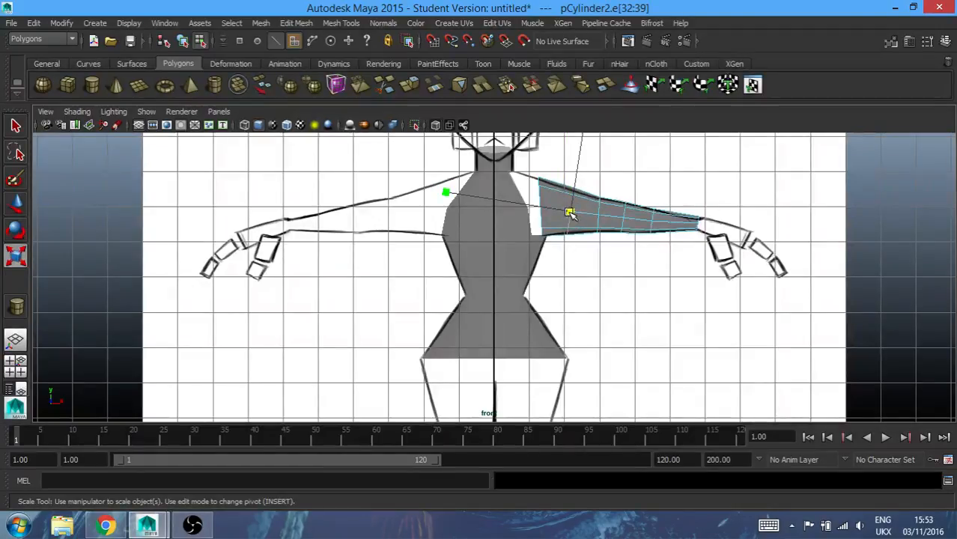
left_click(569, 213)
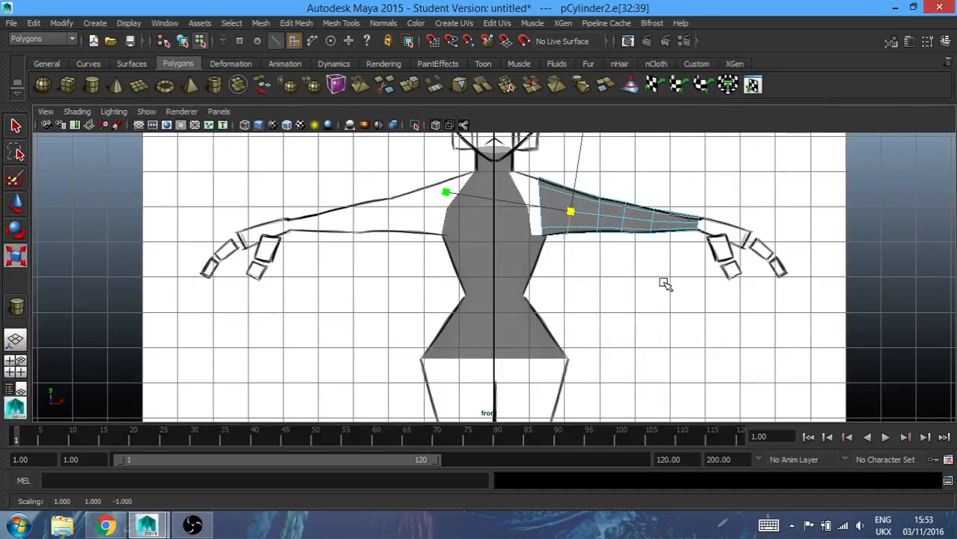
In the full-size side view, move the whole arm along Z to about -0.17, over the torso's sketched shoulder circle
key("space")
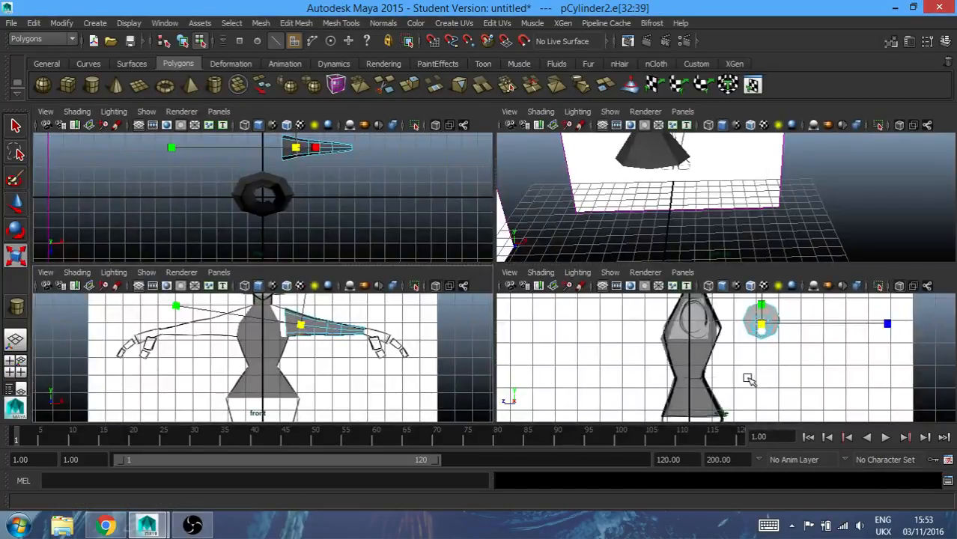
key("space")
scroll(531, 243, "down", 3)
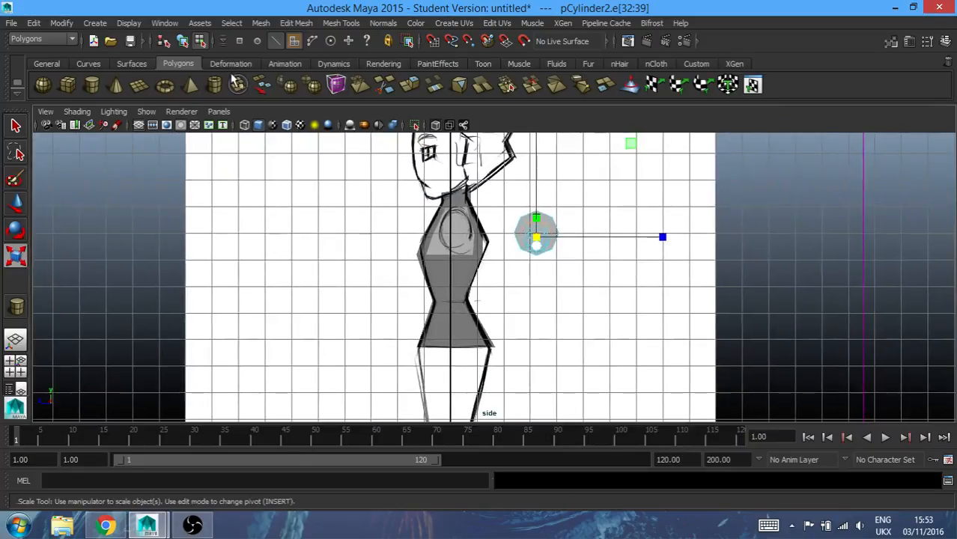
left_click(183, 40)
key("w")
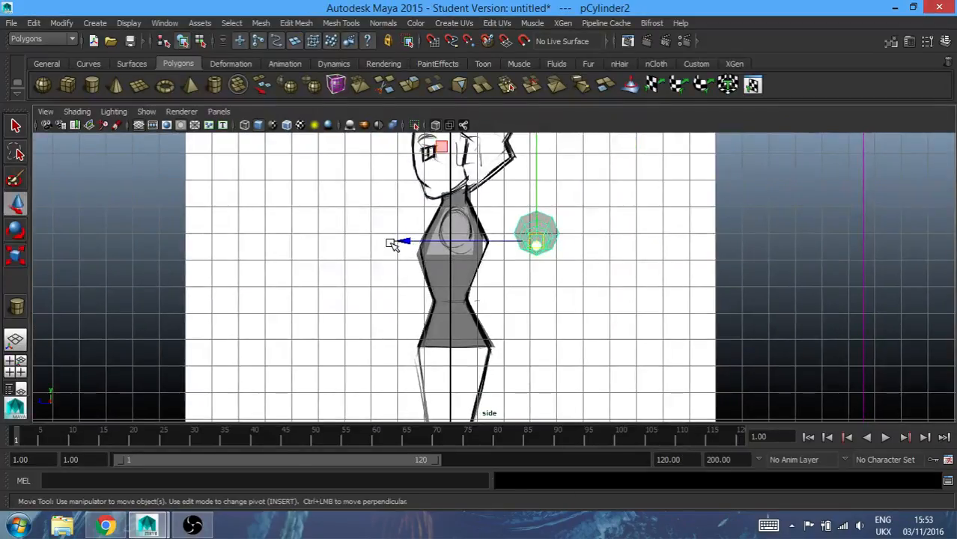
left_click_drag(402, 240, 325, 236)
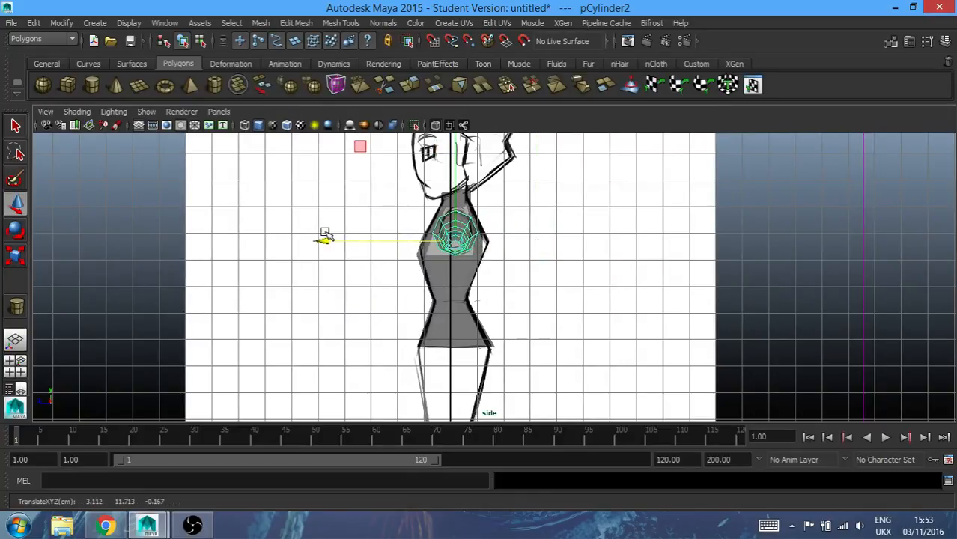
Narrow the arm's shoulder-end edge loop and the loop beside it along Z to match the oval shoulder sketch
key("r")
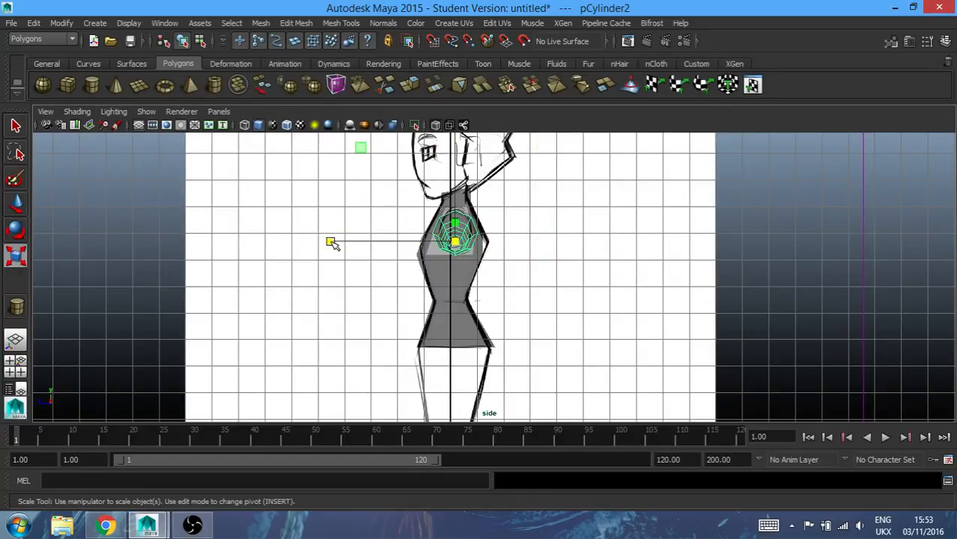
left_click(200, 40)
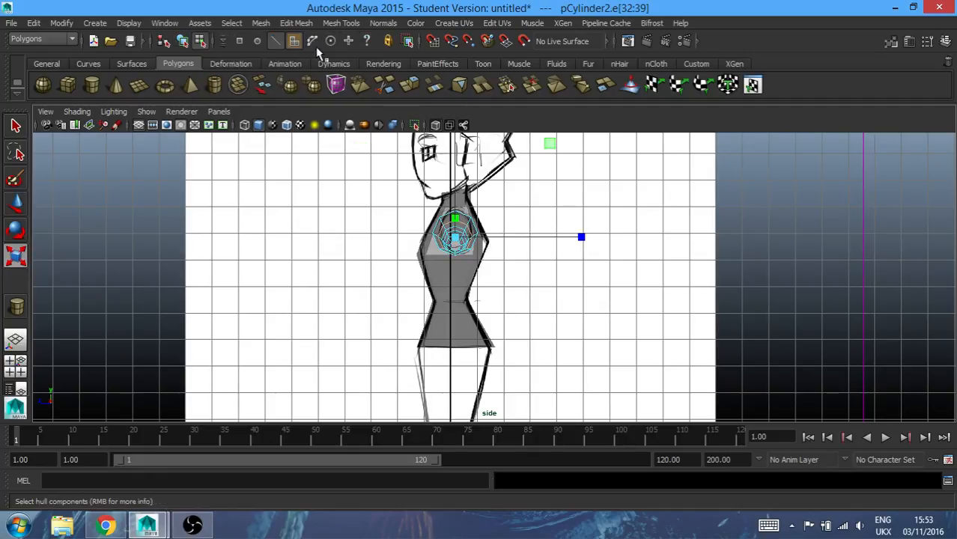
left_click(279, 41)
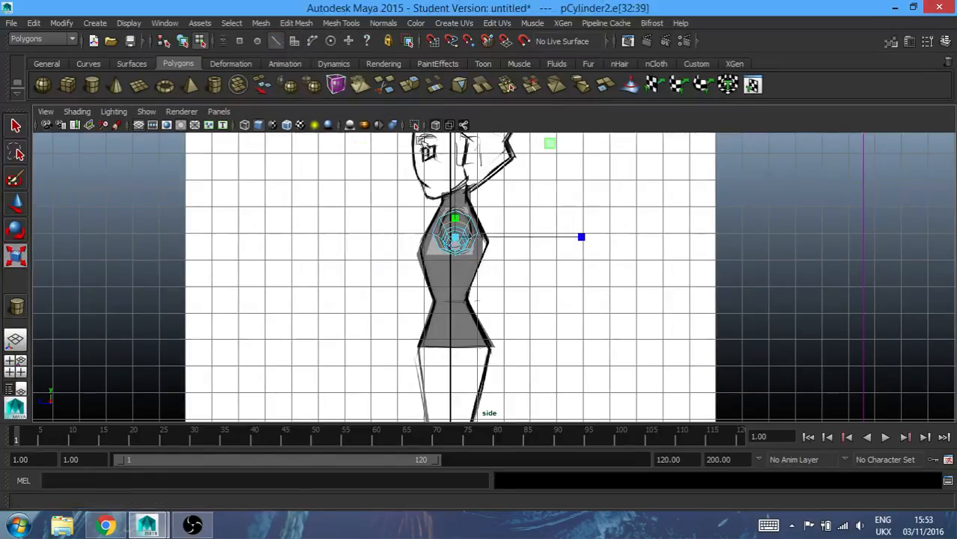
double_click(467, 215)
left_click_drag(581, 233, 457, 233)
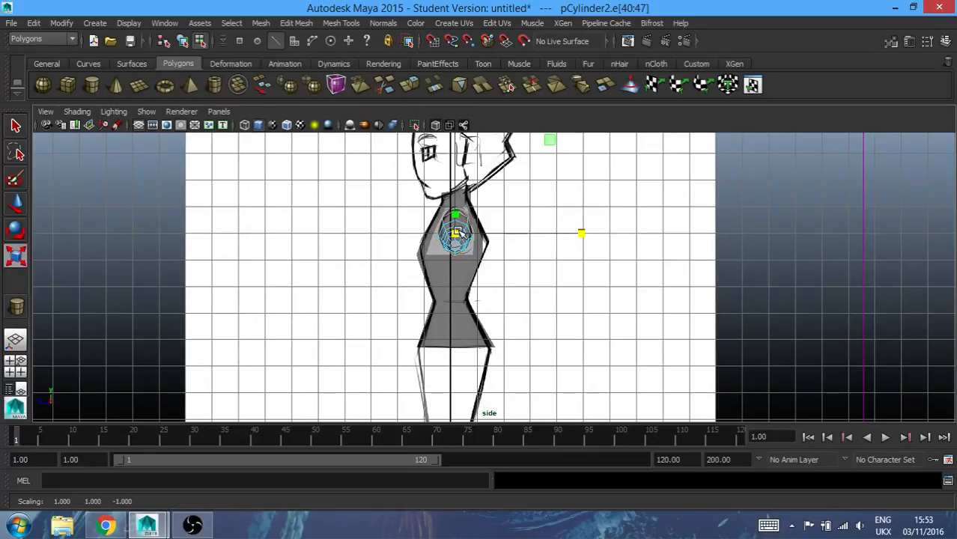
double_click(462, 223)
left_click_drag(580, 239, 558, 246)
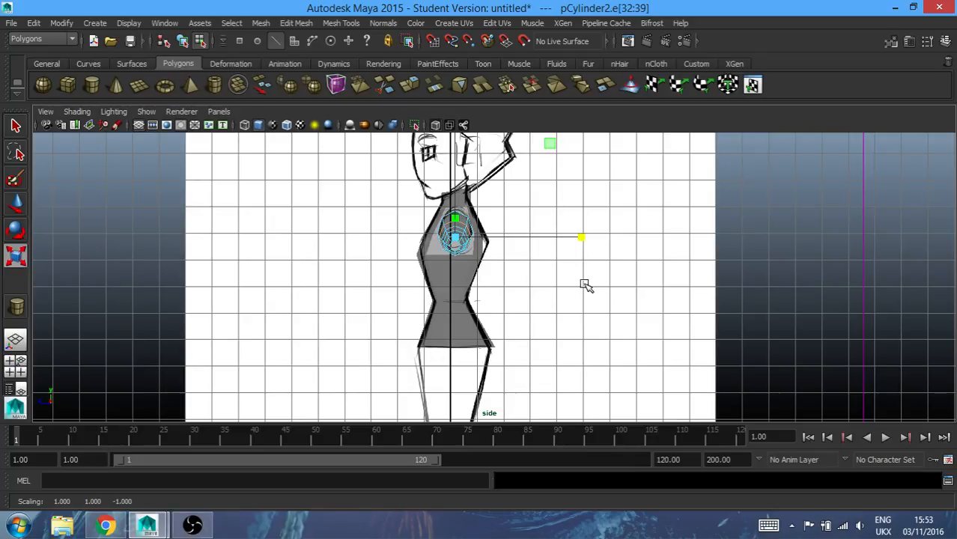
Frame the arm in the perspective view and select the arm and torso together as whole objects
key("space")
key("space")
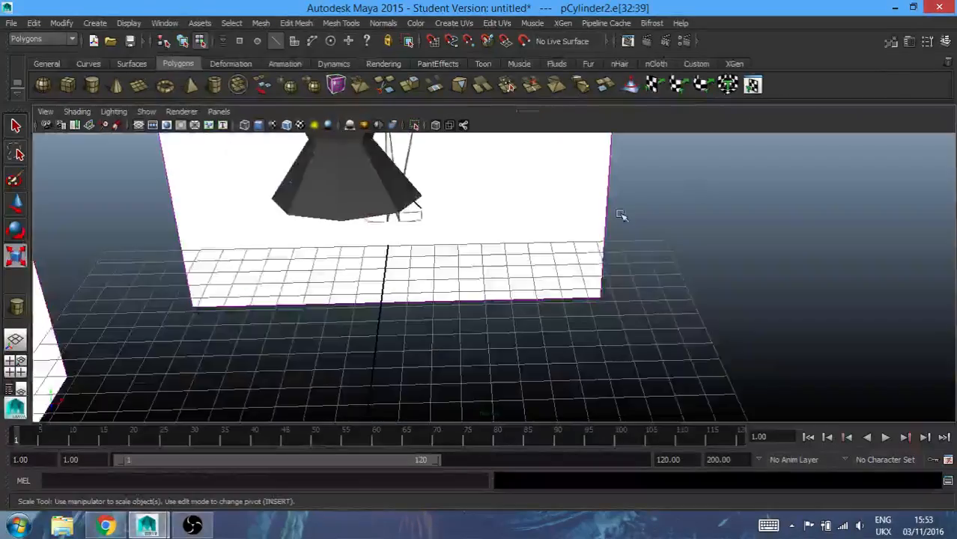
key("f")
scroll(566, 230, "down", 3)
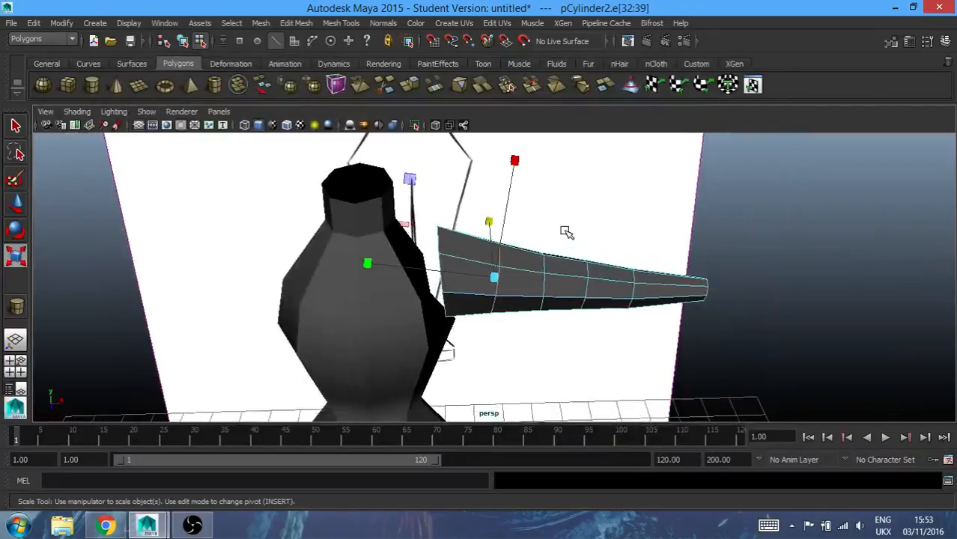
left_click_drag(610, 322, 613, 296, "alt")
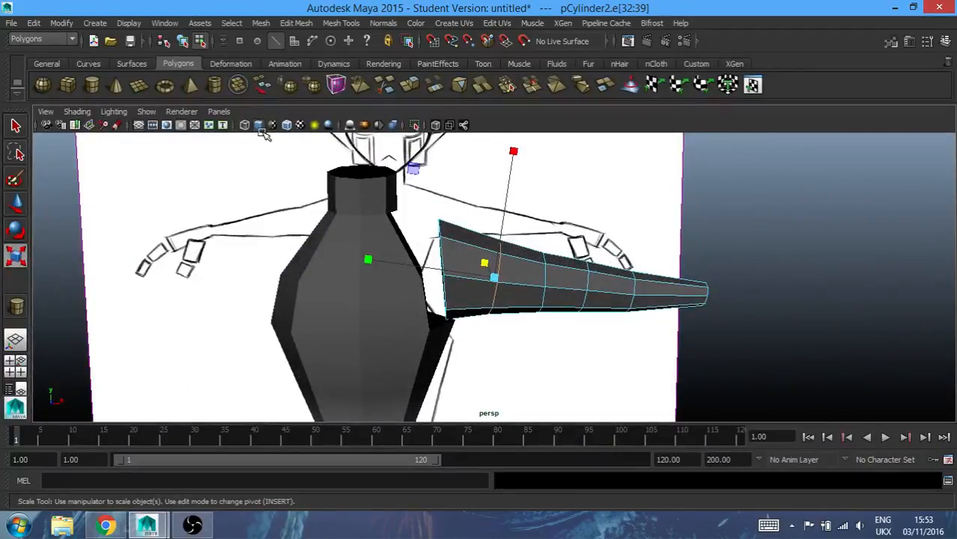
left_click(183, 40)
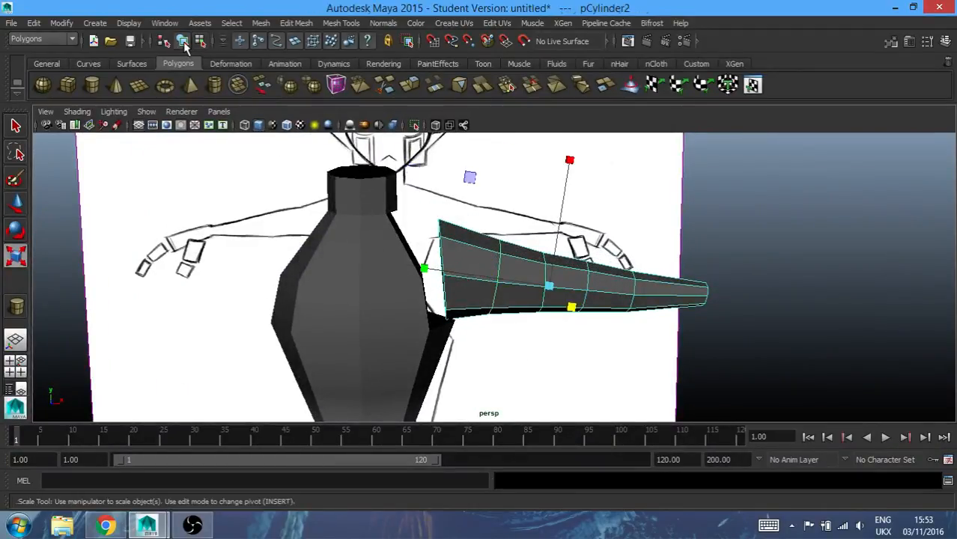
left_click(387, 346)
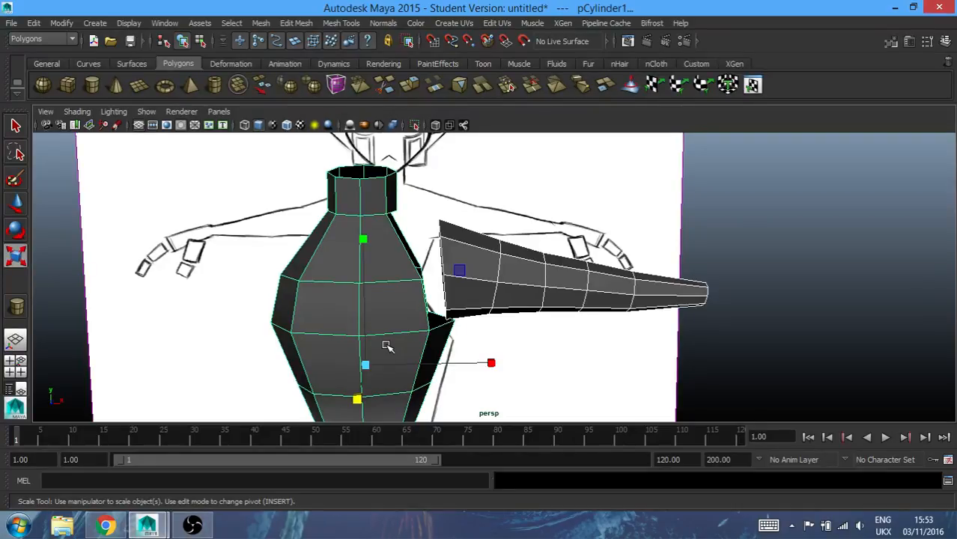
left_click_drag(547, 245, 426, 219, "alt")
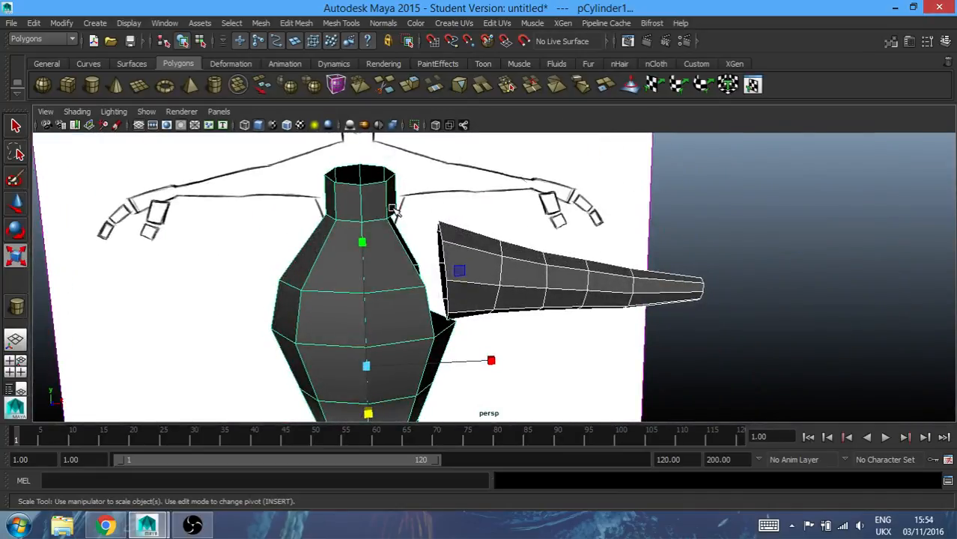
left_click_drag(447, 249, 452, 343, "alt")
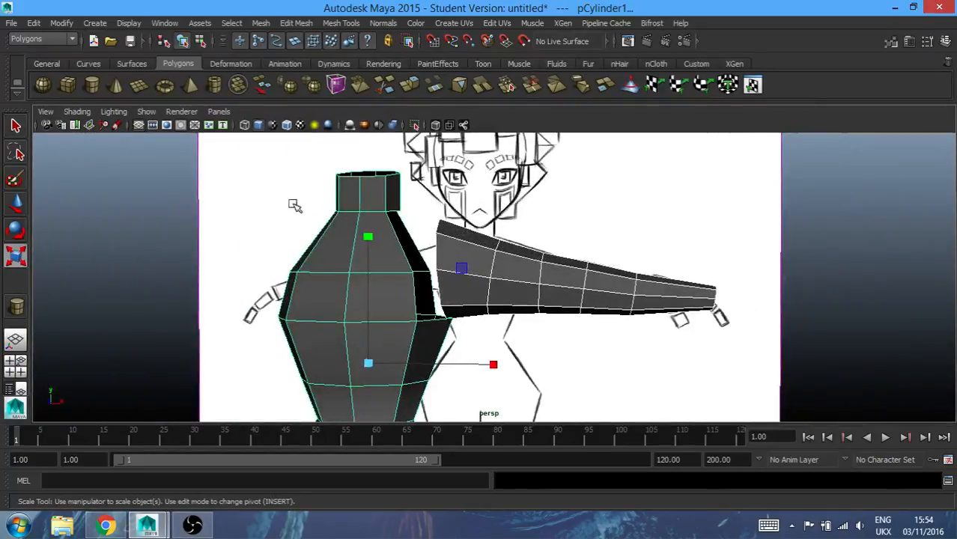
mouse_move(459, 267)
left_mouse_down("alt")
mouse_move(235, 288)
mouse_move(185, 269)
mouse_move(430, 275)
mouse_move(456, 268)
left_mouse_up("alt")
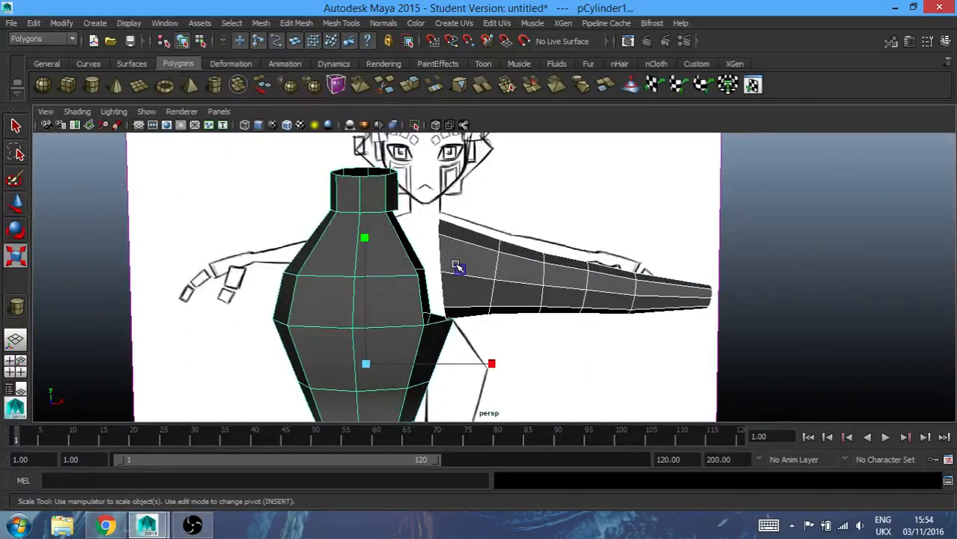
mouse_move(385, 271)
left_mouse_down("alt")
mouse_move(395, 265)
mouse_move(379, 275)
left_mouse_up("alt")
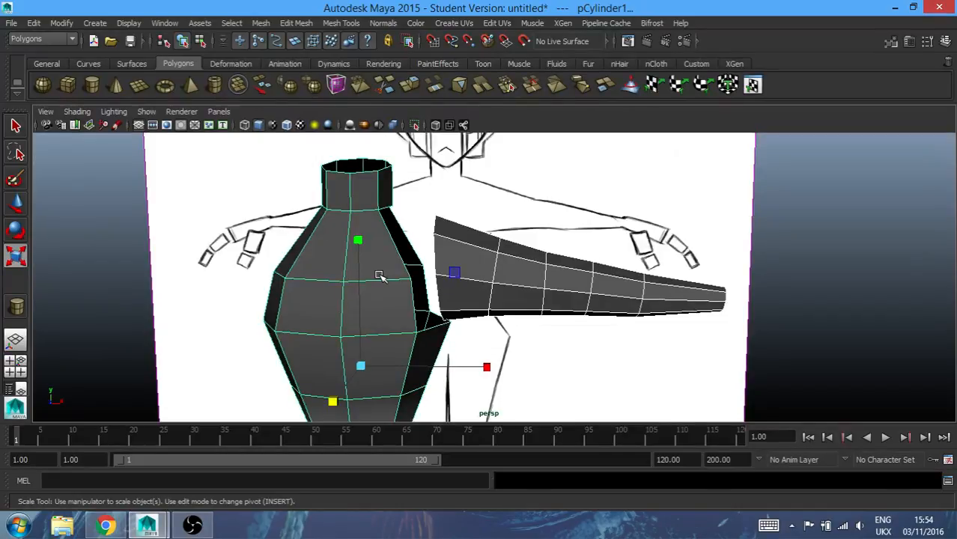
mouse_move(469, 241)
left_mouse_down("alt")
mouse_move(487, 226)
mouse_move(502, 261)
mouse_move(361, 241)
mouse_move(329, 220)
mouse_move(316, 229)
mouse_move(314, 218)
mouse_move(323, 232)
mouse_move(374, 234)
mouse_move(202, 251)
mouse_move(361, 213)
mouse_move(438, 213)
mouse_move(483, 238)
left_mouse_up("alt")
Move the arm's top shoulder-end vertex inward and up to about X 0.93, Y 12.98, near the torso's neck base
left_click(200, 41)
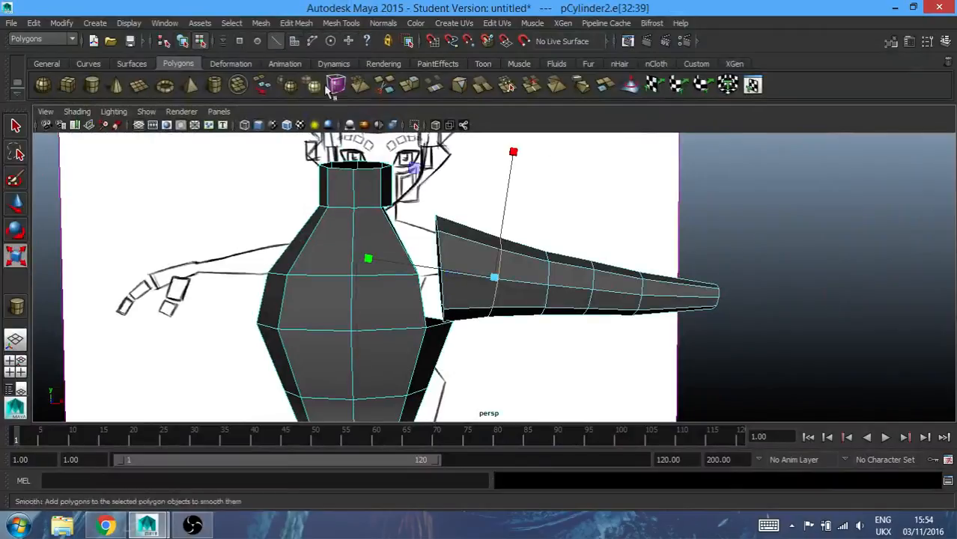
left_click(240, 42)
left_click(435, 215)
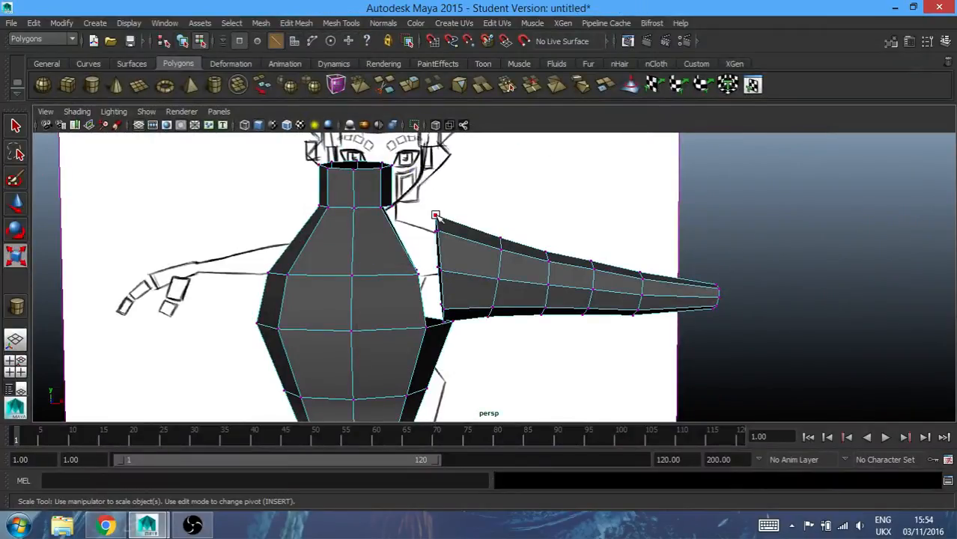
key("w")
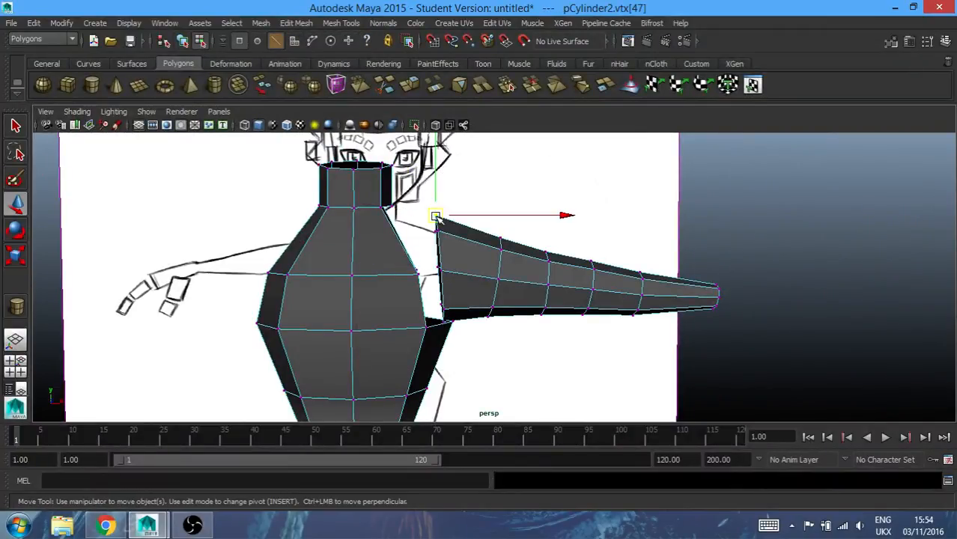
left_click_drag(566, 215, 545, 215)
left_click_drag(416, 153, 416, 147)
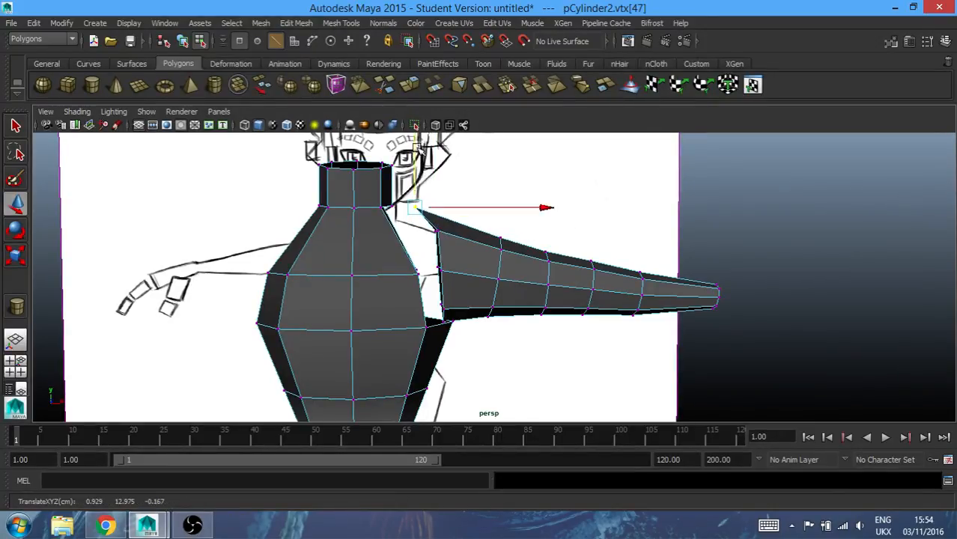
Pull the torso's neck-base vertices beside the shoulder opening outward toward the arm
left_click(390, 203)
mouse_move(496, 210)
left_mouse_down()
mouse_move(543, 208)
mouse_move(489, 207)
mouse_move(499, 207)
left_mouse_up()
left_click(380, 209)
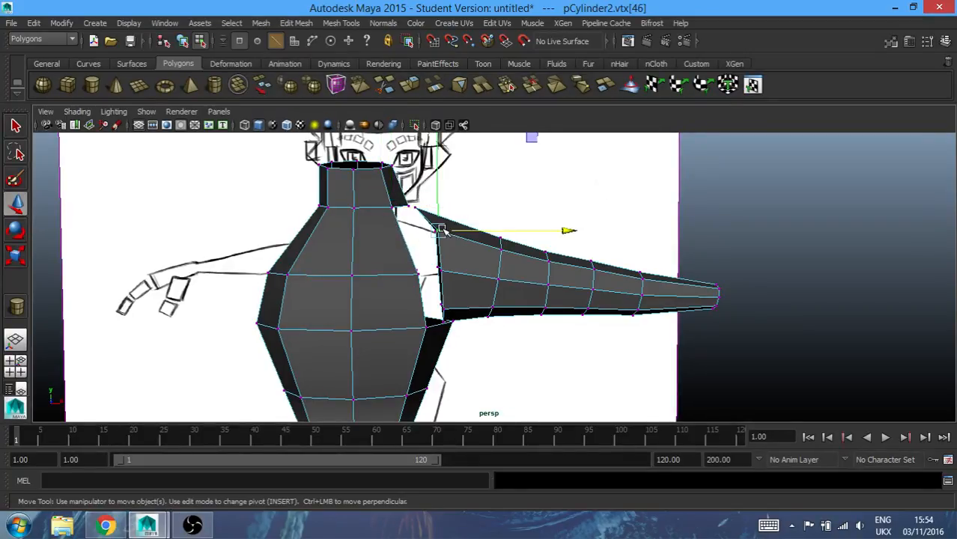
left_click(453, 214)
Move the arm's front shoulder-end vertices inward, from upper to lower, to about X 1.04, 1.03 and 1.15
left_click(440, 232)
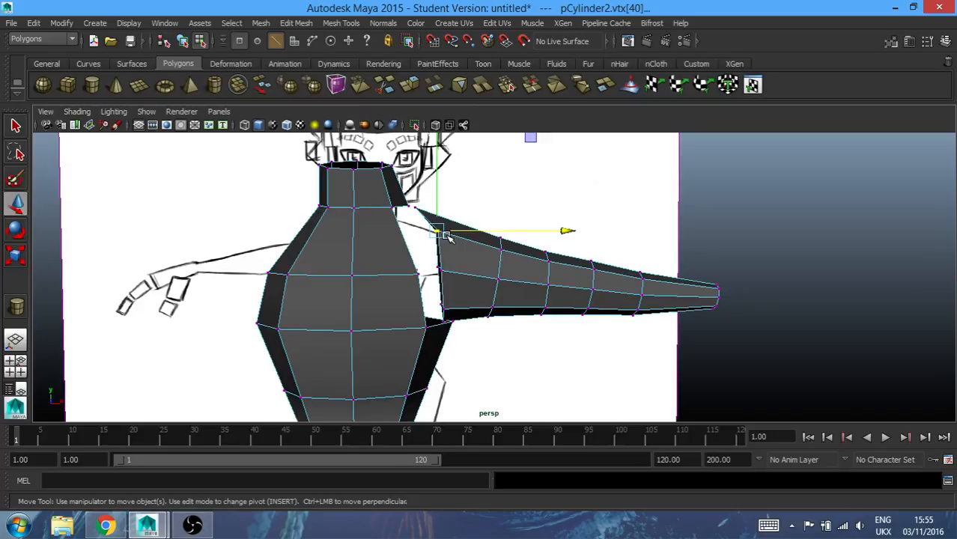
left_click_drag(568, 232, 556, 233)
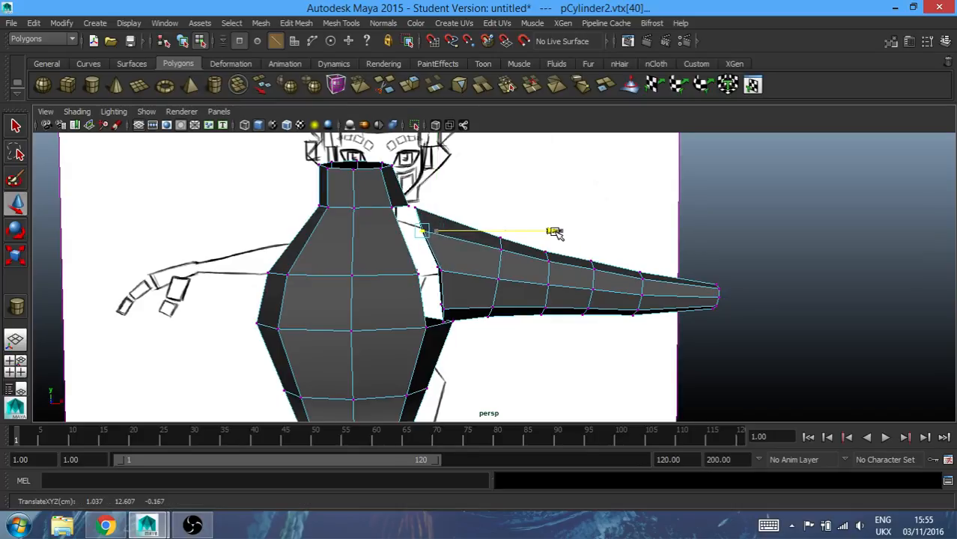
left_click_drag(579, 211, 360, 224, "alt")
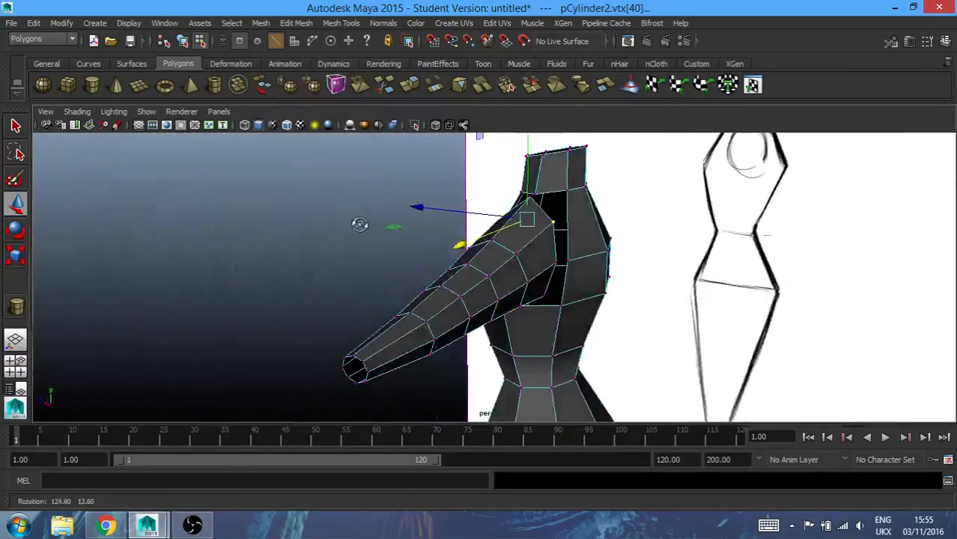
left_click(571, 190)
left_click_drag(388, 267, 464, 290, "alt")
mouse_move(474, 330)
left_mouse_down("alt")
mouse_move(491, 323)
mouse_move(483, 319)
left_mouse_up("alt")
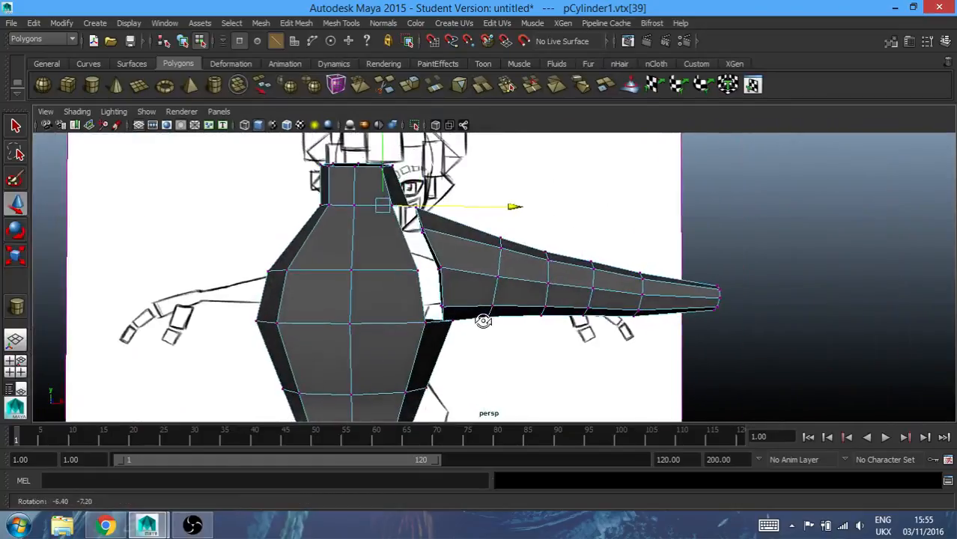
left_click(443, 270)
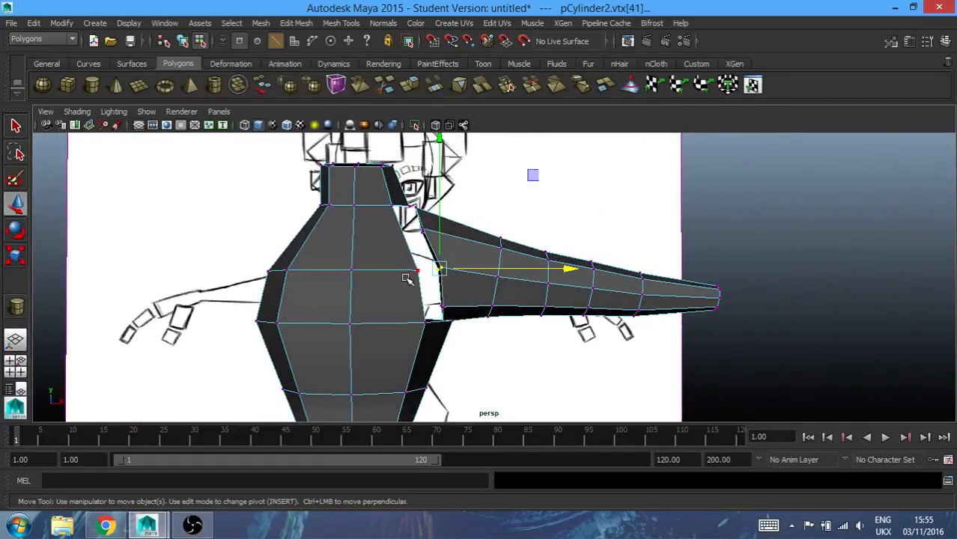
left_click_drag(565, 268, 547, 268)
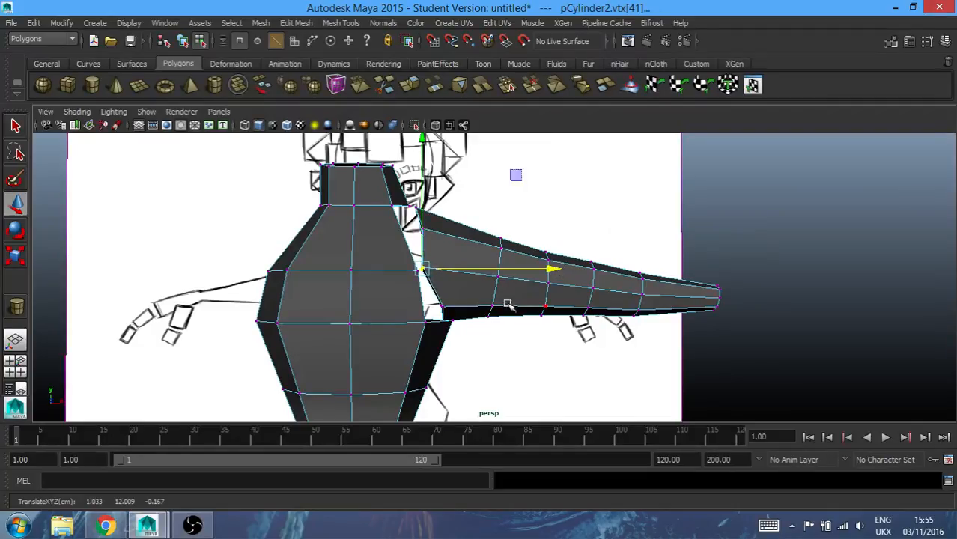
left_click(446, 310)
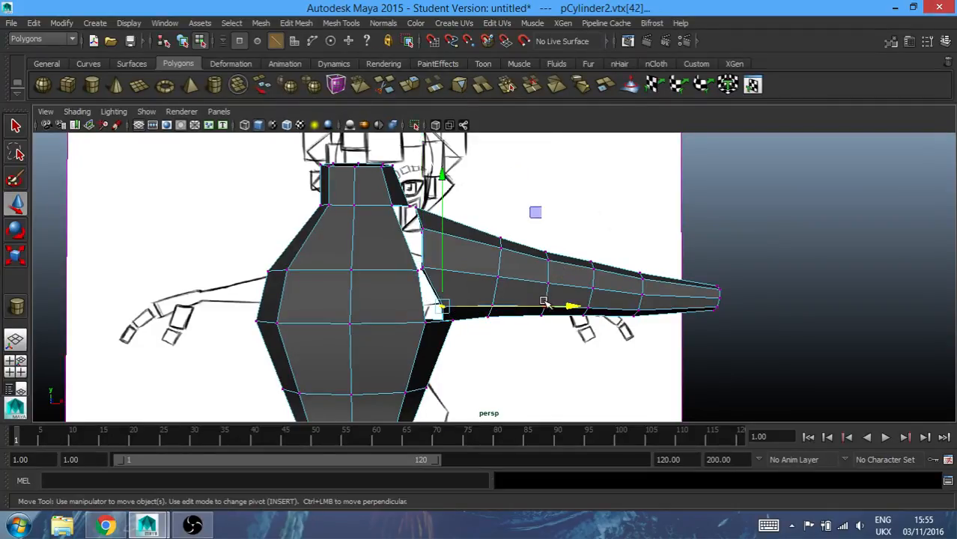
left_click_drag(571, 307, 557, 307)
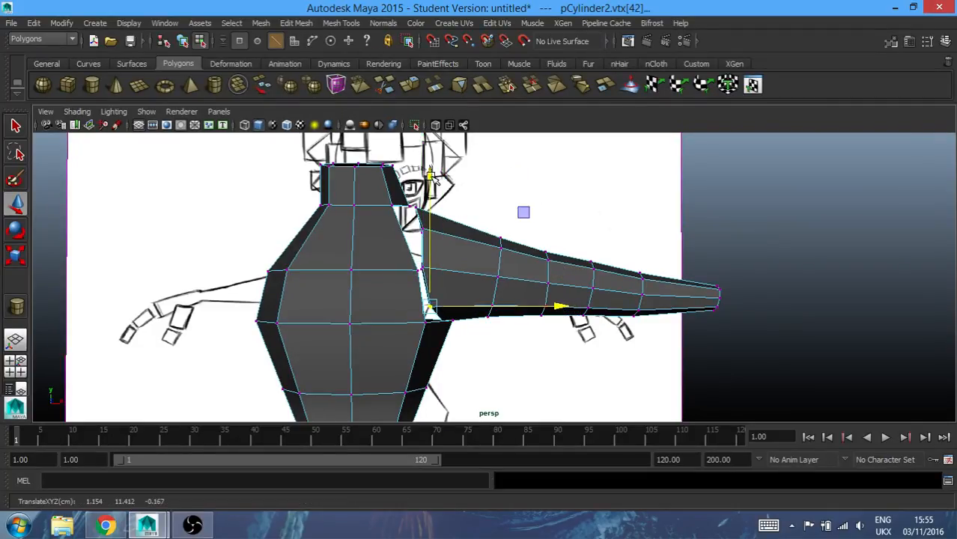
Shift the torso's front vertex under the arm opening to about Z 0.50 and adjust the vertex below it along Z
left_click_drag(493, 298, 343, 301, "alt")
left_click_drag(498, 339, 342, 376, "alt")
left_click(410, 316)
left_click_drag(278, 320, 308, 325)
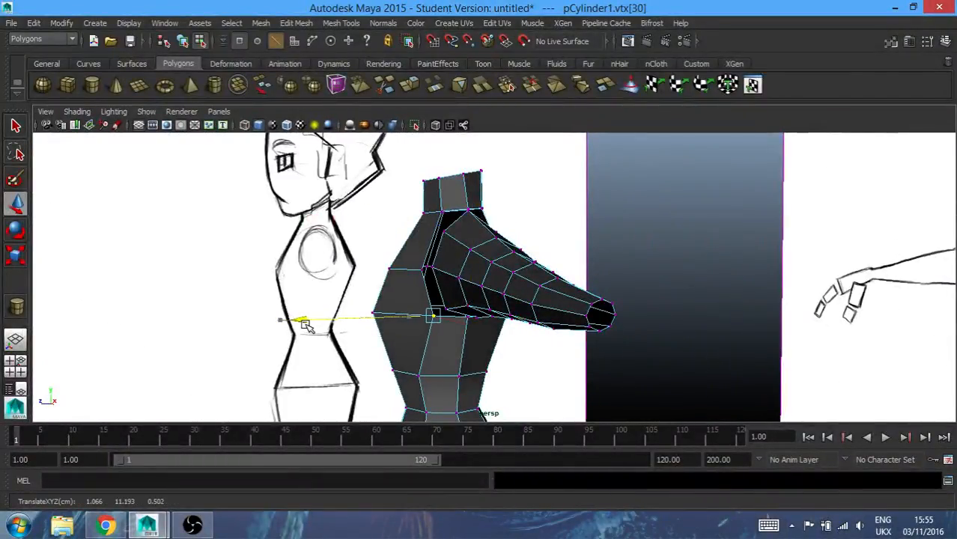
left_click(422, 376)
left_click_drag(286, 386, 294, 387)
Move the torso's rear vertex at the lower corner of the arm opening forward along Z
left_click_drag(501, 298, 422, 299, "alt")
left_click(553, 308)
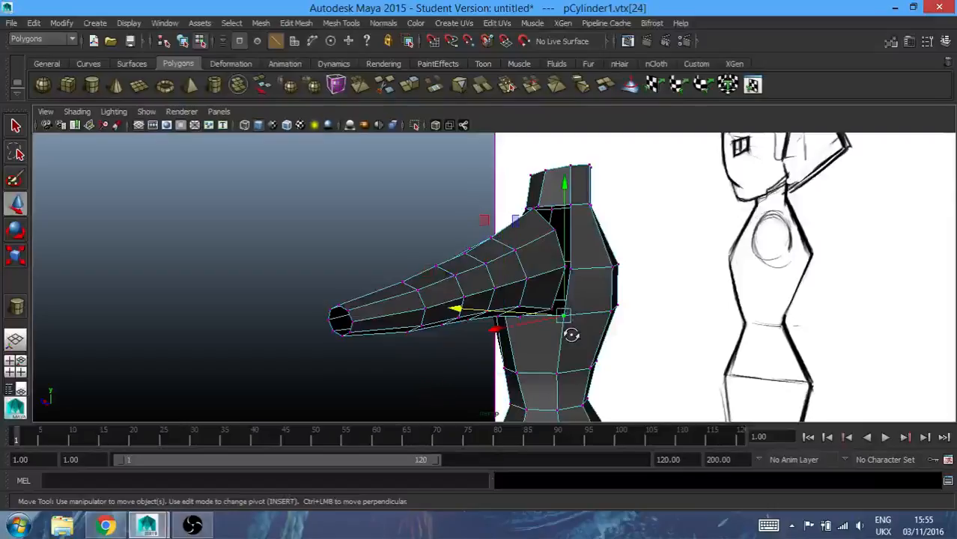
left_click_drag(571, 331, 611, 331, "alt")
left_click_drag(430, 308, 417, 315)
Move the torso's front neck-base vertex at the upper corner of the arm opening outward and down
left_click_drag(560, 229, 581, 226, "alt")
left_click(619, 207)
left_click_drag(513, 240, 567, 213, "alt")
left_click(389, 209)
left_click_drag(391, 209, 410, 224)
left_click(466, 197)
Move the torso's front-centre neck-base vertex to about Y 12.74, Z 0.40, and the chest vertex below it to about Z 1.00
left_click_drag(478, 192, 360, 234, "alt")
scroll(486, 200, "down", 5)
left_click(462, 256)
left_click_drag(457, 143, 459, 153)
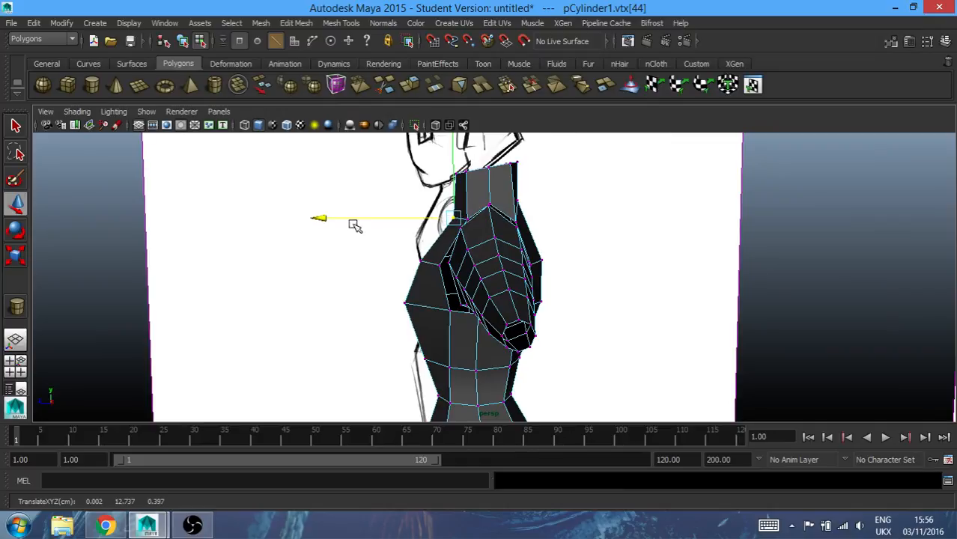
left_click(421, 260)
left_click_drag(293, 265, 290, 266)
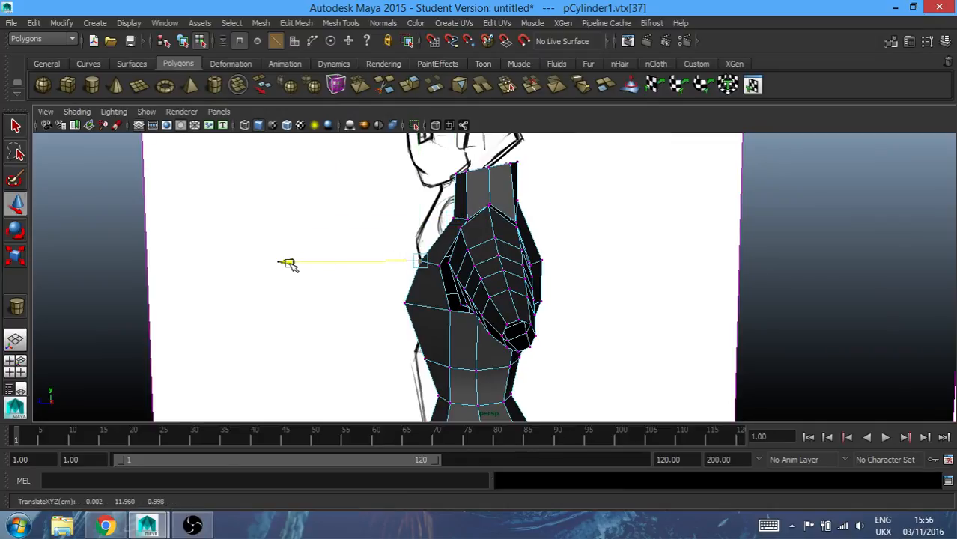
Leave vertex editing and return to whole-object selection with the torso and arm selected
left_click_drag(338, 333, 466, 325, "alt")
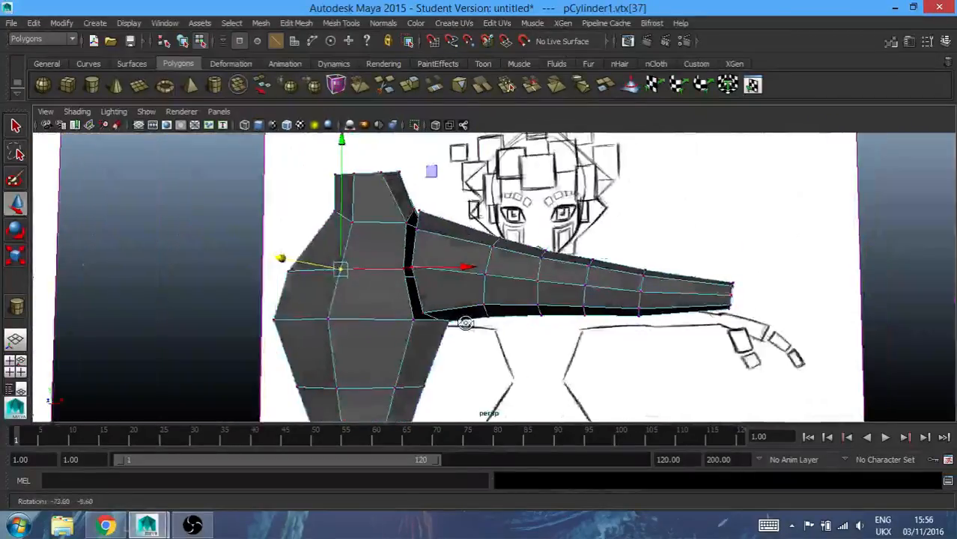
left_click_drag(239, 201, 246, 221, "alt")
left_click_drag(384, 215, 470, 250, "alt")
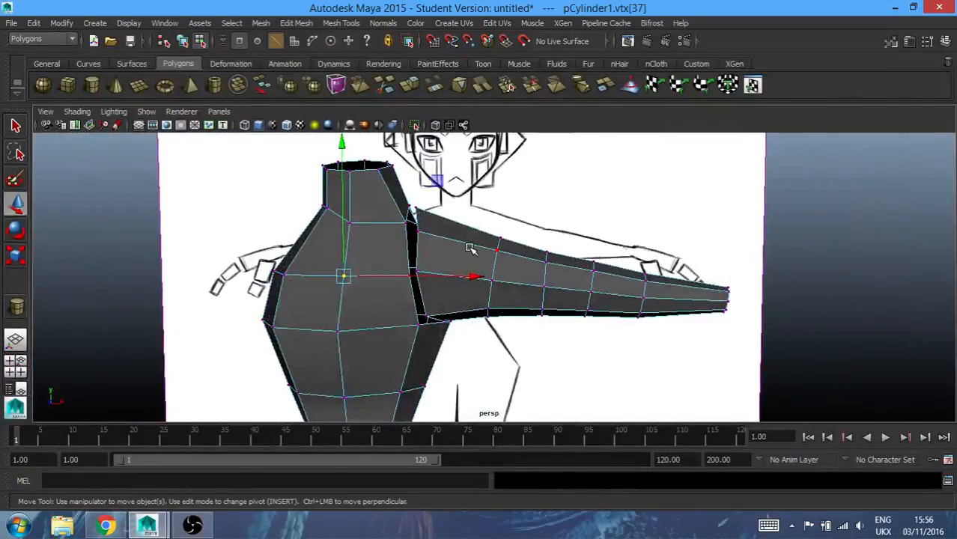
left_click(420, 231)
key("q")
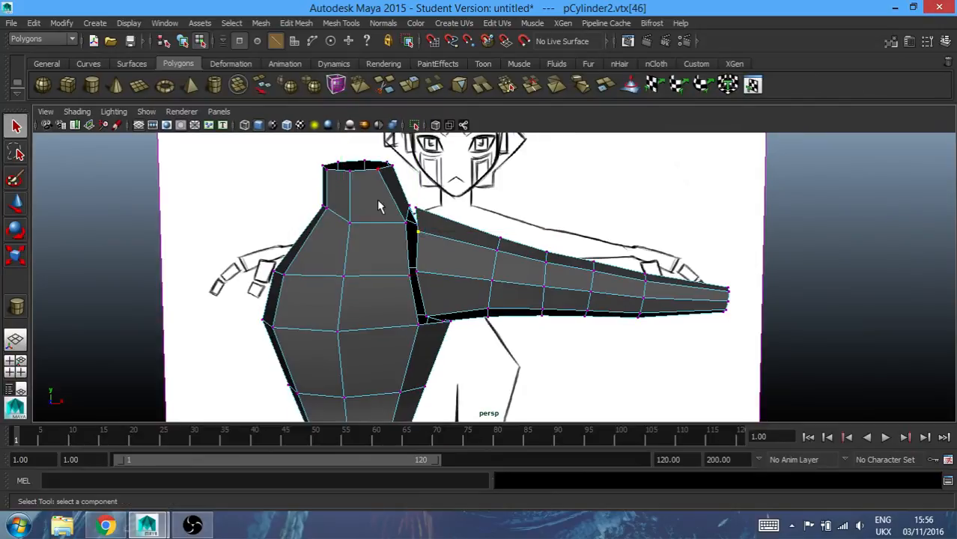
left_click(295, 262)
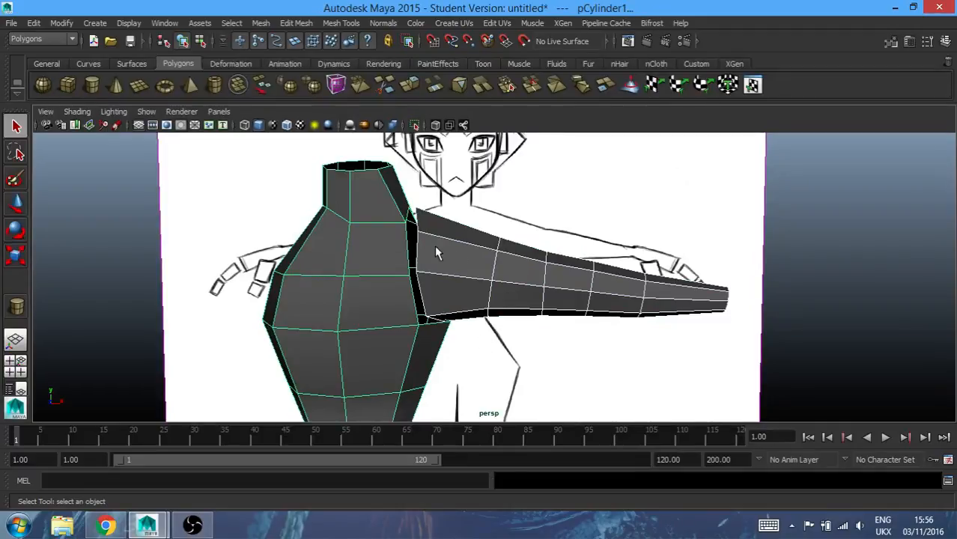
left_click(488, 363)
left_click(492, 289)
left_click(346, 287, "shift")
left_click(493, 342)
left_click(470, 270)
left_click(353, 277, "shift")
left_click(515, 353)
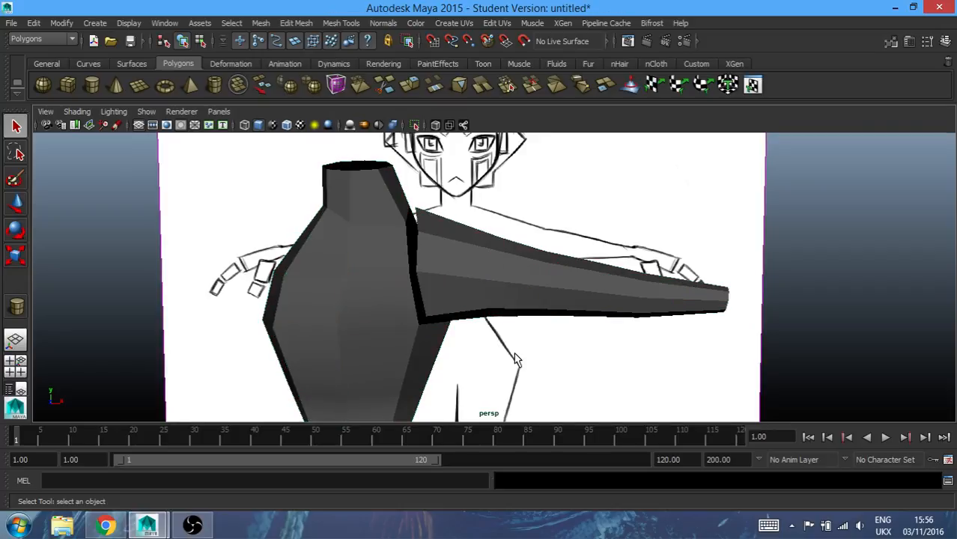
Select the arm and the torso and combine them into a single mesh
left_click(506, 273)
left_click(351, 278, "shift")
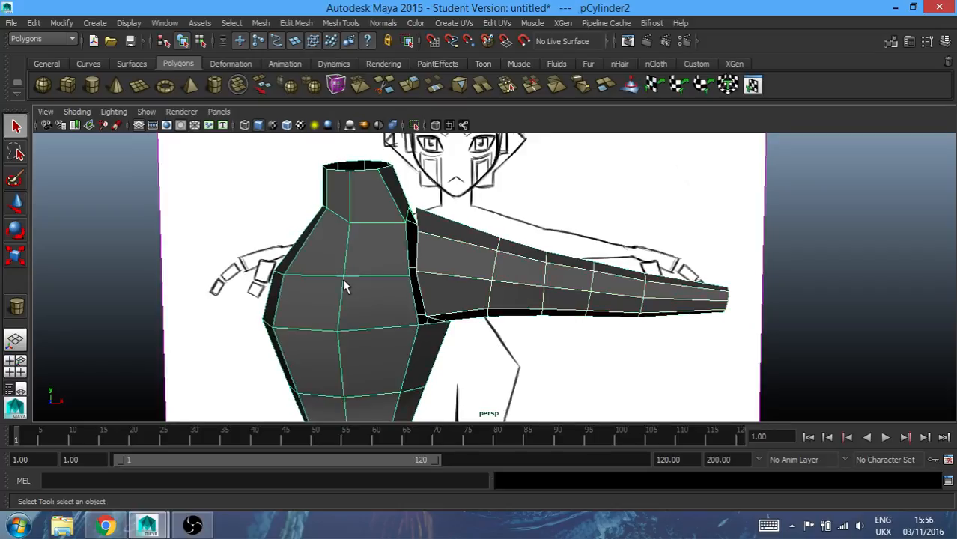
left_click(260, 23)
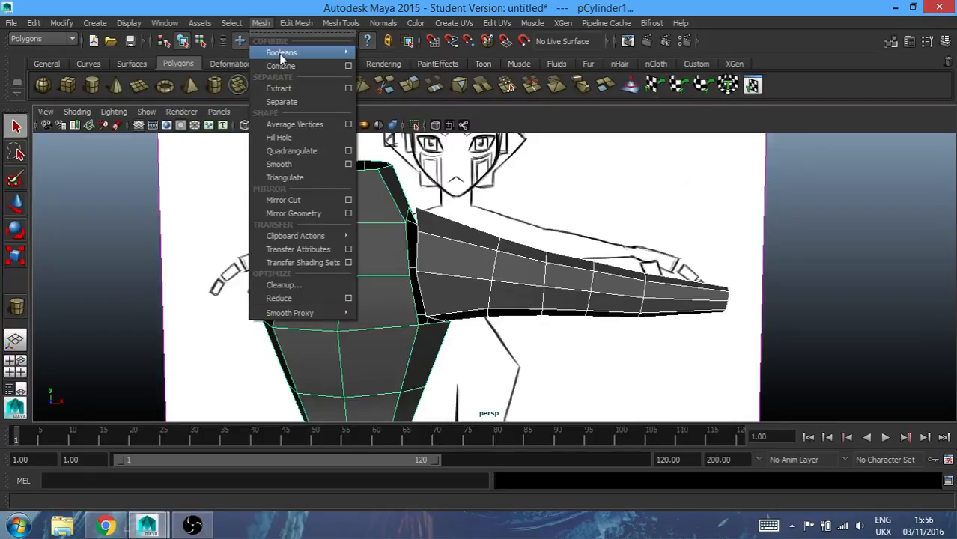
mouse_move(278, 53)
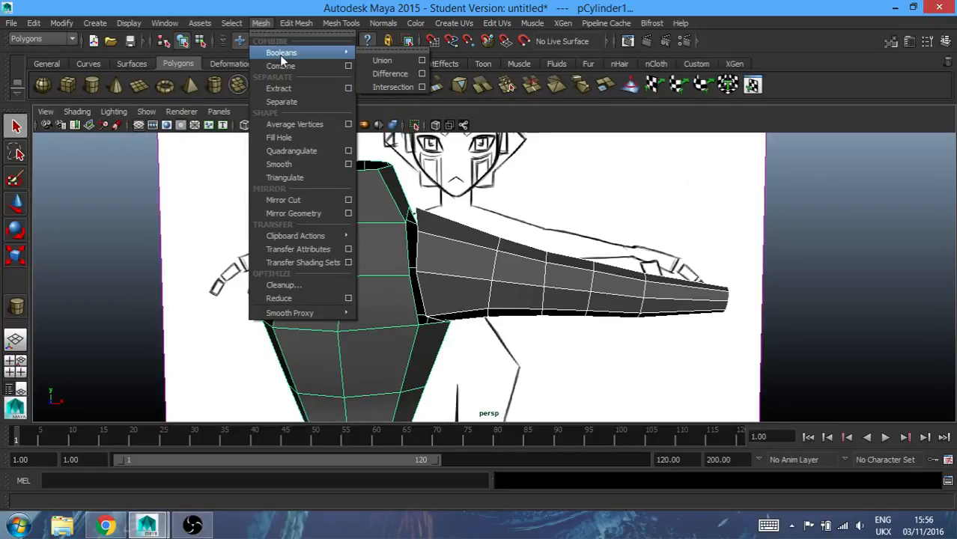
left_click(281, 66)
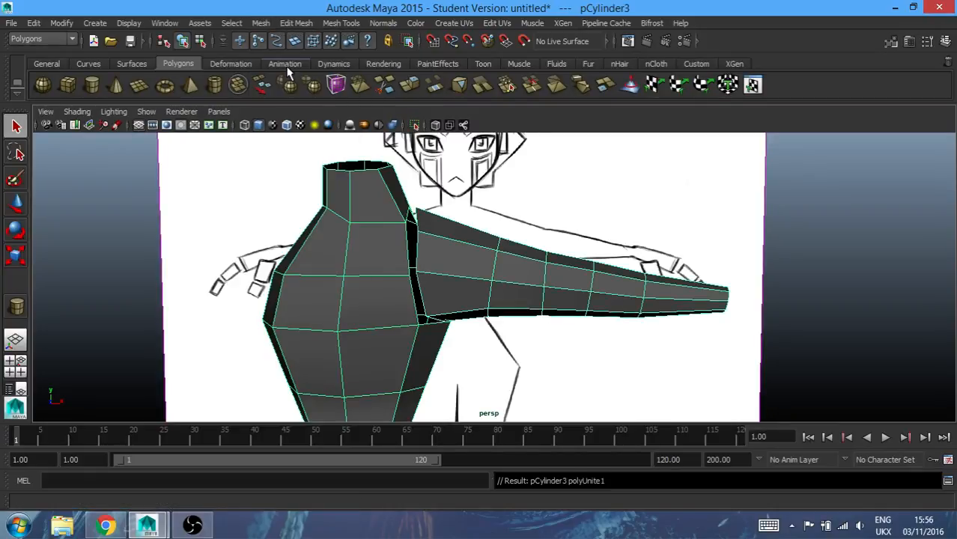
Select the combined mesh and pick the arm's front mid-height shoulder-end vertex in vertex mode
left_click(518, 360)
left_click(446, 268)
left_click(507, 373)
left_click(461, 285)
left_click_drag(435, 321, 437, 324, "alt")
left_click(200, 42)
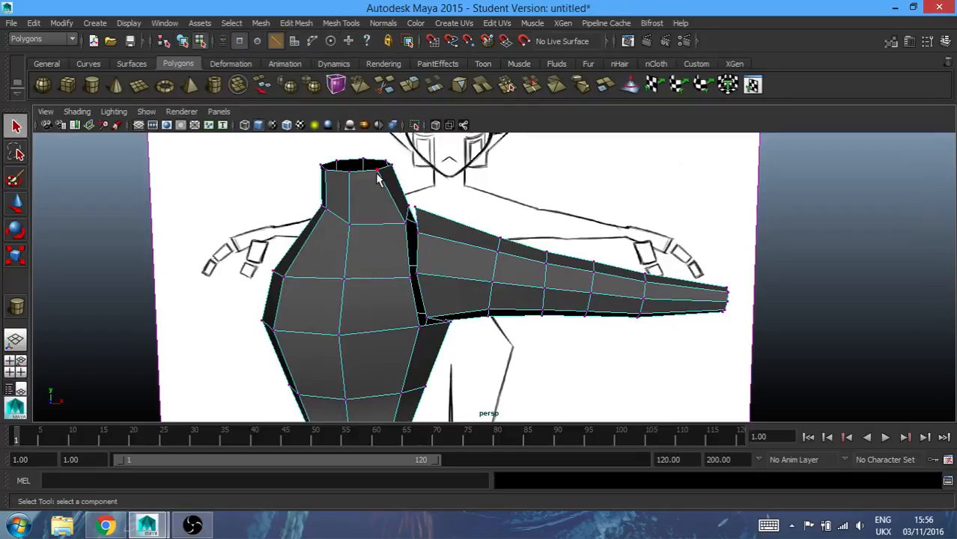
scroll(378, 180, "up", 1)
mouse_move(450, 265)
left_mouse_down("alt")
mouse_move(463, 257)
mouse_move(459, 266)
left_mouse_up("alt")
left_click(421, 275)
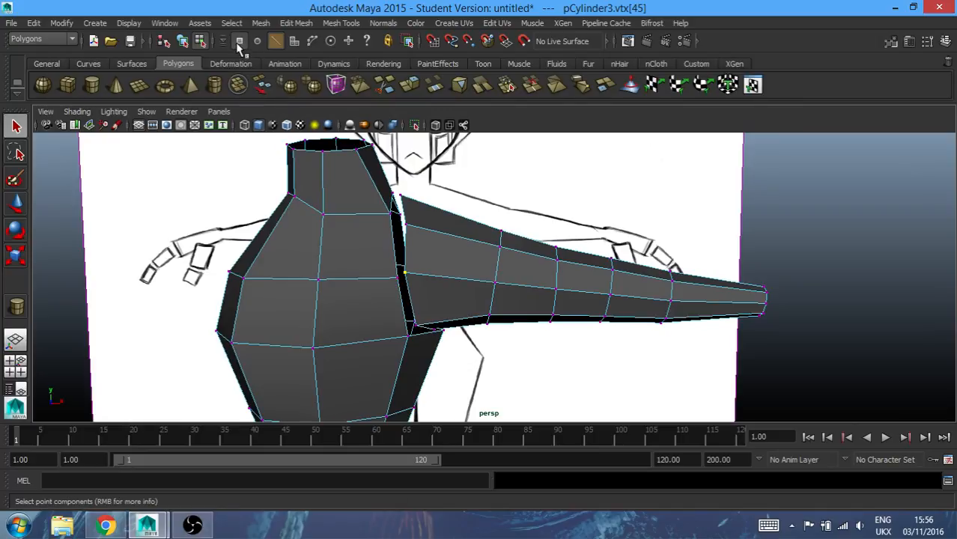
Merge the arm's mid-height and upper front shoulder vertices with the matching vertices on the torso
left_click(399, 285, "shift")
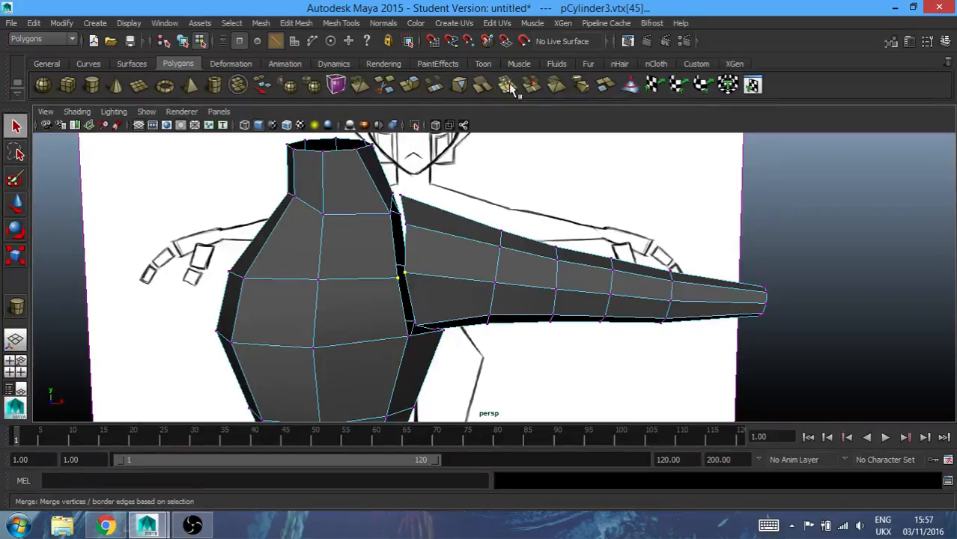
left_click(510, 87)
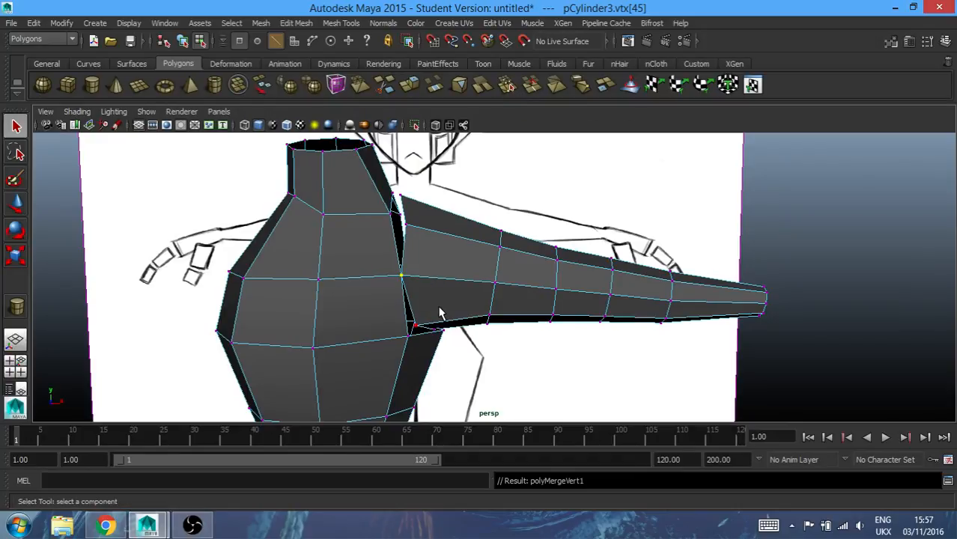
left_click(419, 235)
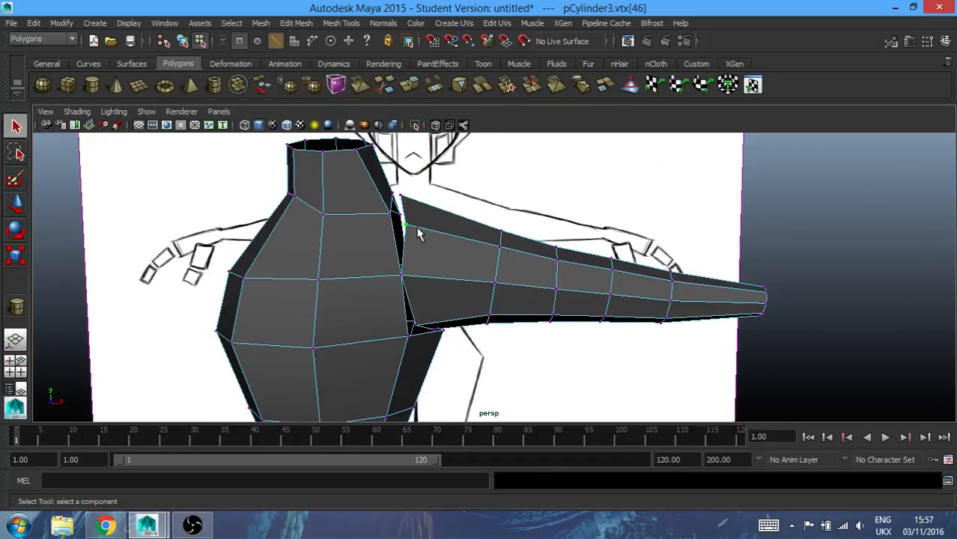
left_click(386, 217, "shift")
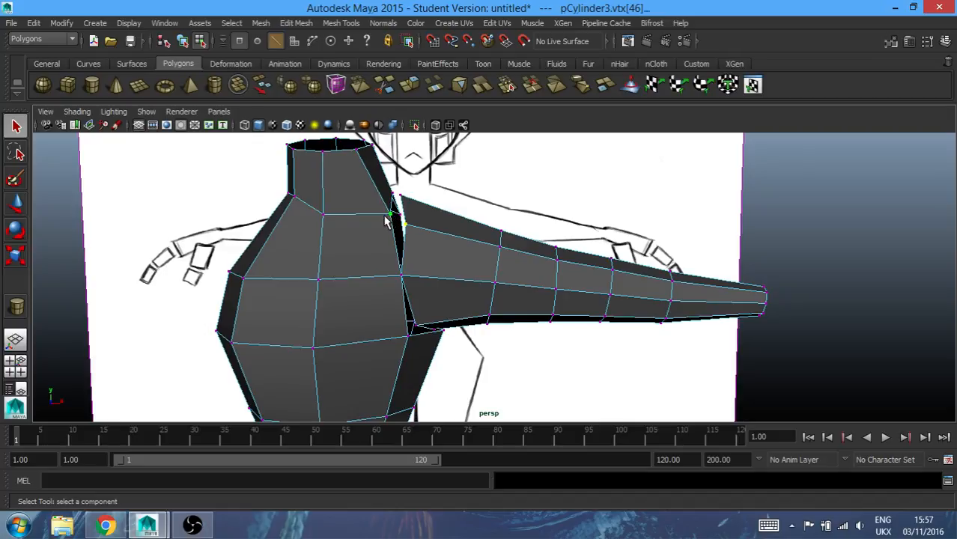
Merge the two uppermost open vertex pairs on the back of the shoulder to join the arm to the torso
left_click_drag(496, 196, 187, 238, "alt")
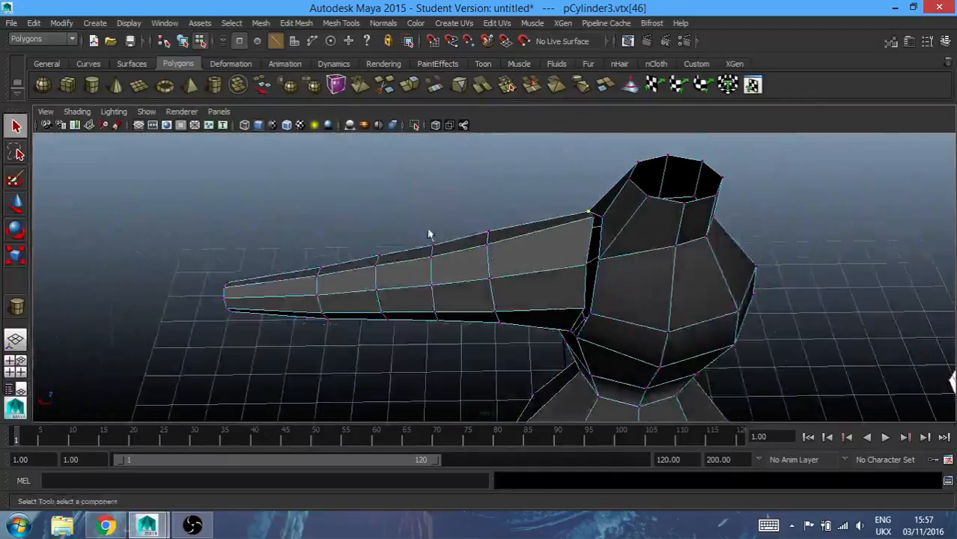
left_click(592, 217)
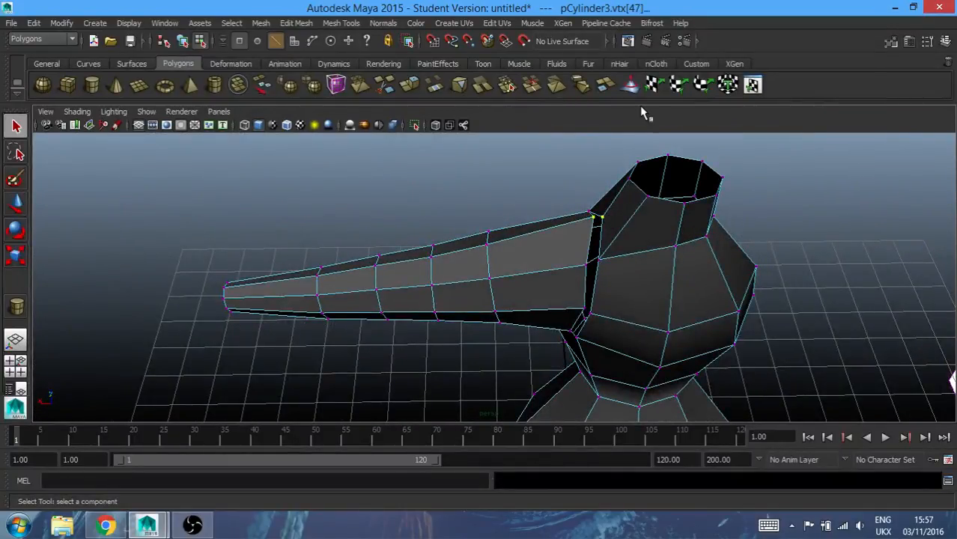
left_click(508, 88)
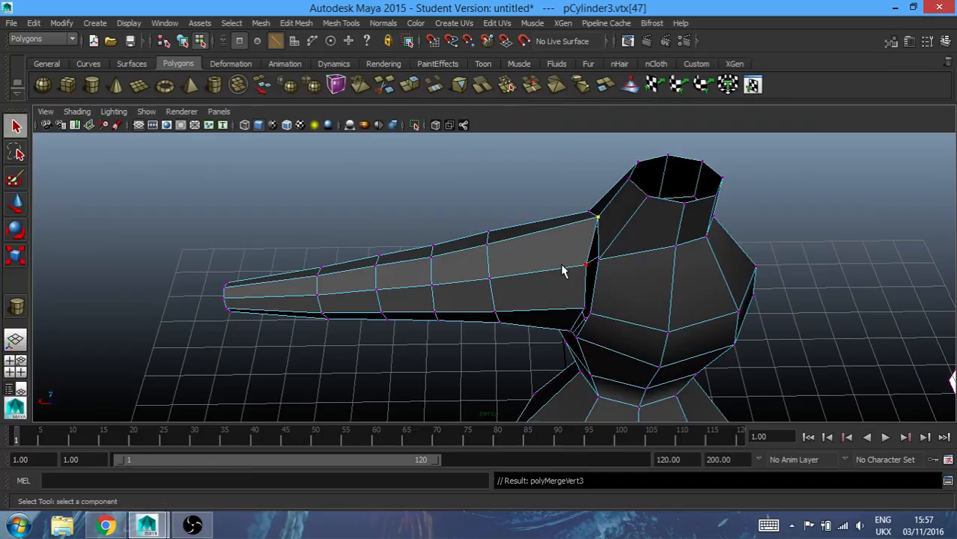
left_click(595, 272)
left_click(585, 267, "shift")
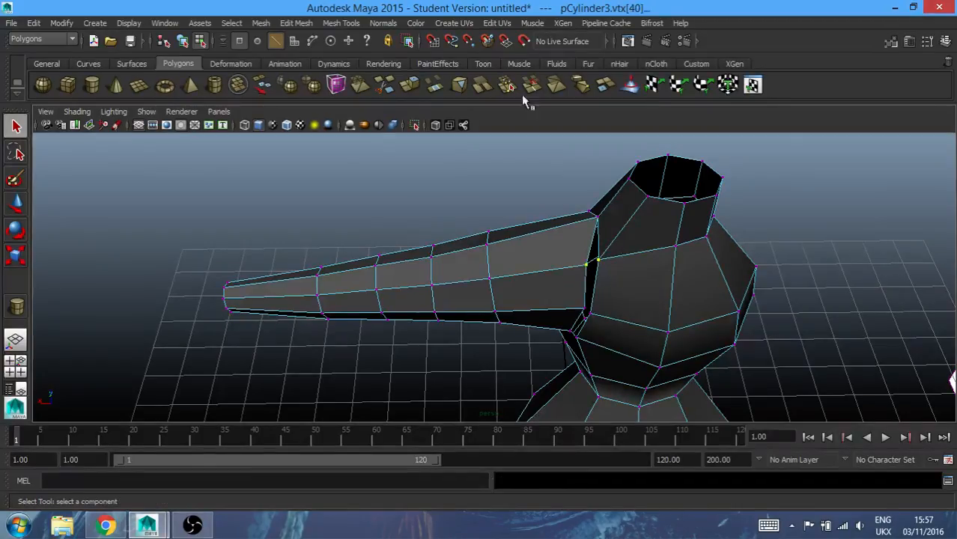
left_click(508, 84)
Merge the arm's lower front vertex with the torso vertex at the front of the armpit
left_click_drag(565, 298, 571, 235, "alt")
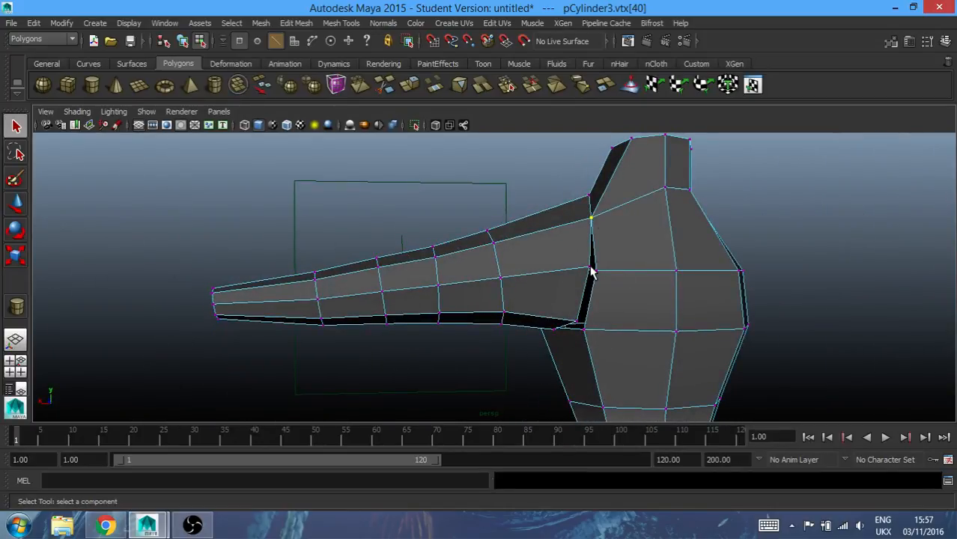
left_click_drag(509, 339, 728, 343, "alt")
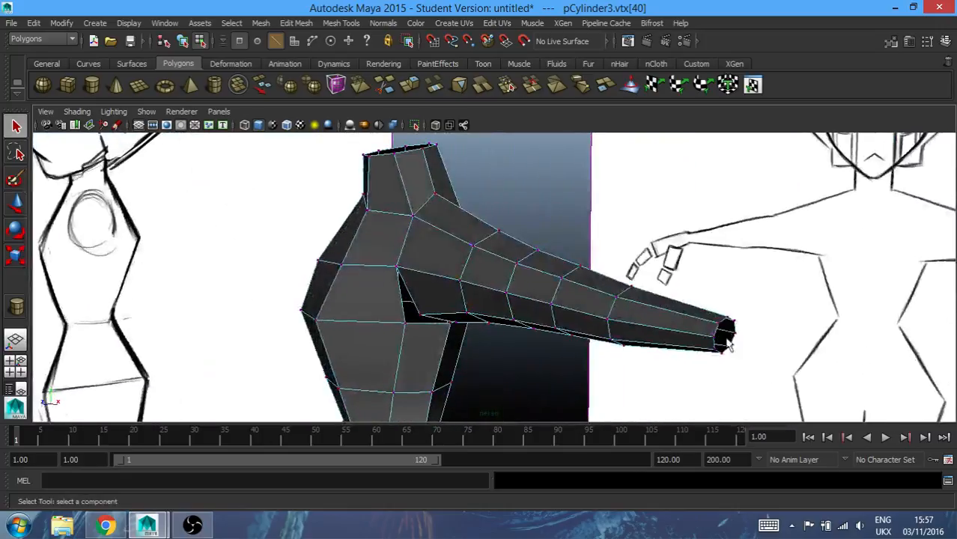
left_click(405, 325, "shift")
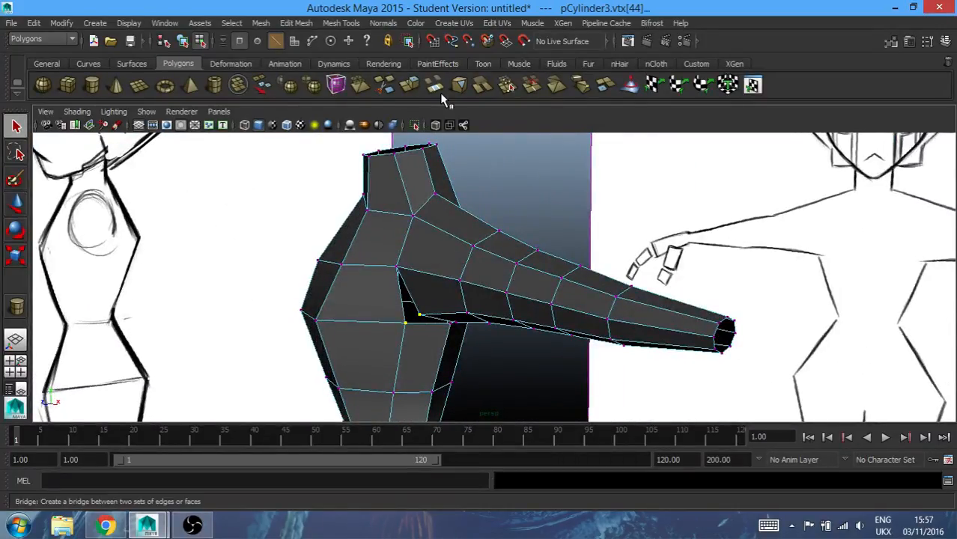
left_click(507, 87)
Merge the underarm vertex of the arm with the neighbouring torso vertex beneath the armpit
left_click_drag(562, 315, 420, 303, "alt")
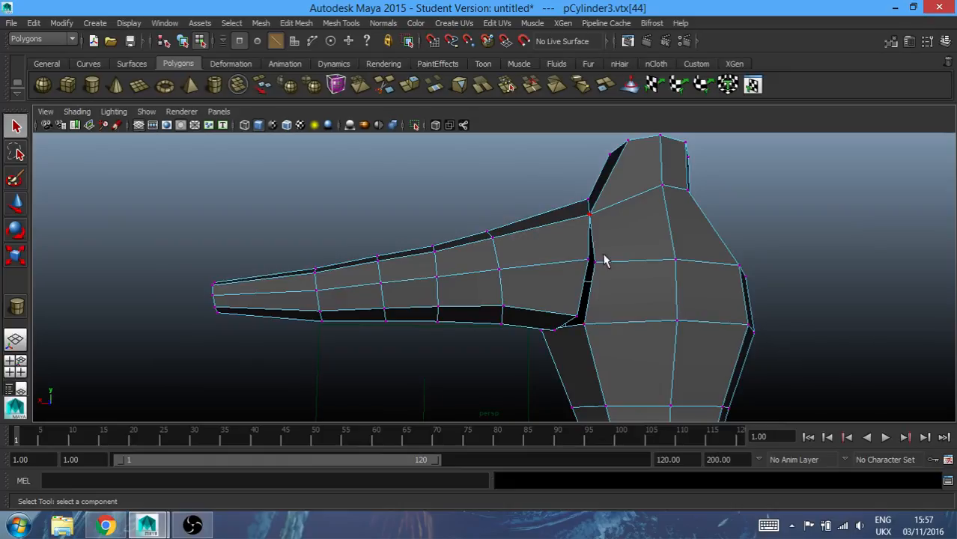
mouse_move(442, 374)
left_mouse_down("alt")
mouse_move(528, 337)
mouse_move(551, 342)
mouse_move(537, 367)
mouse_move(517, 355)
left_mouse_up("alt")
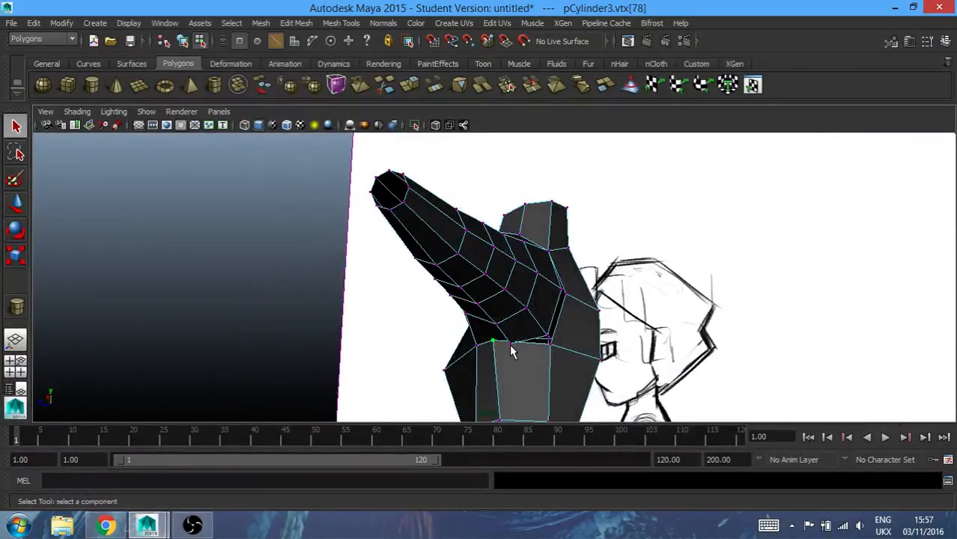
scroll(509, 349, "up", 5)
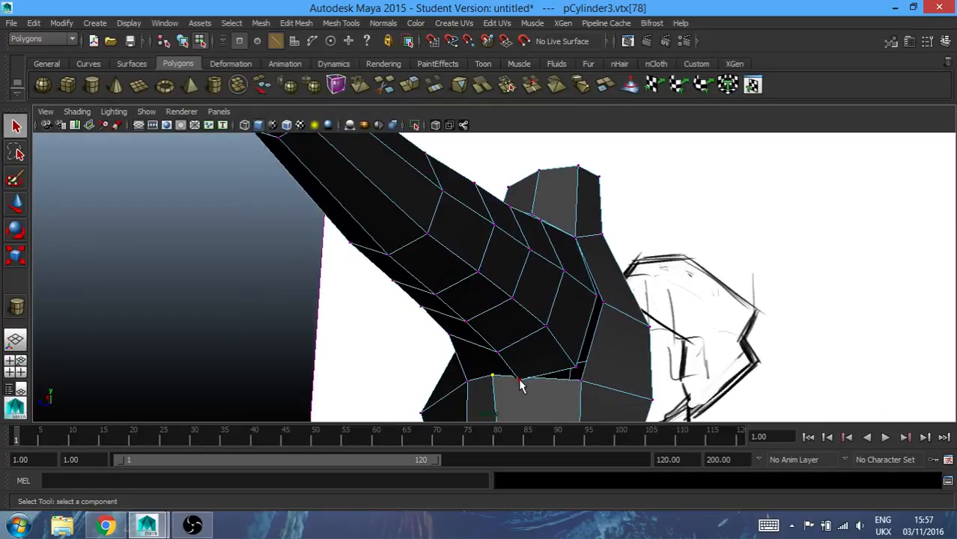
left_click(522, 383)
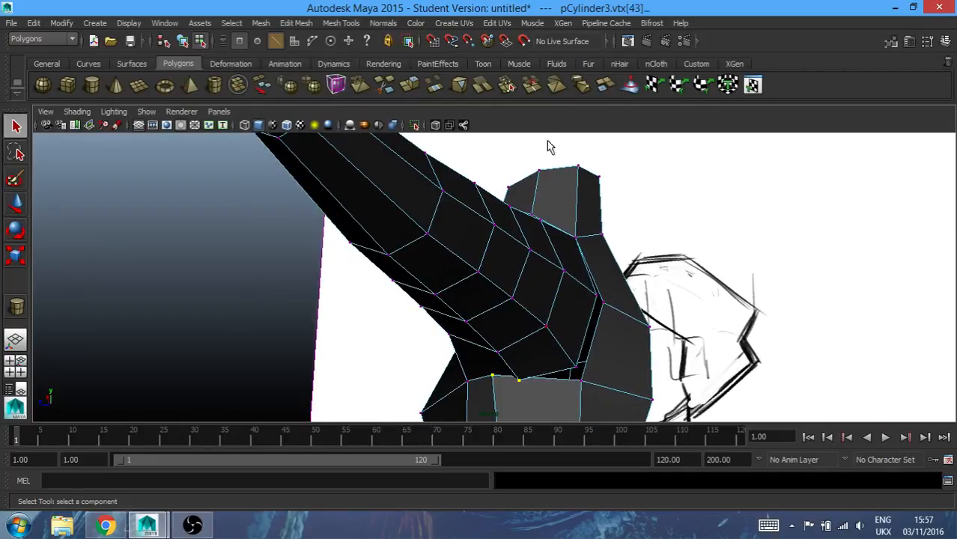
left_click(509, 85)
Merge the rear armpit vertex pair and the open pair above it to close the gap behind the shoulder
left_click_drag(696, 383, 611, 392, "alt")
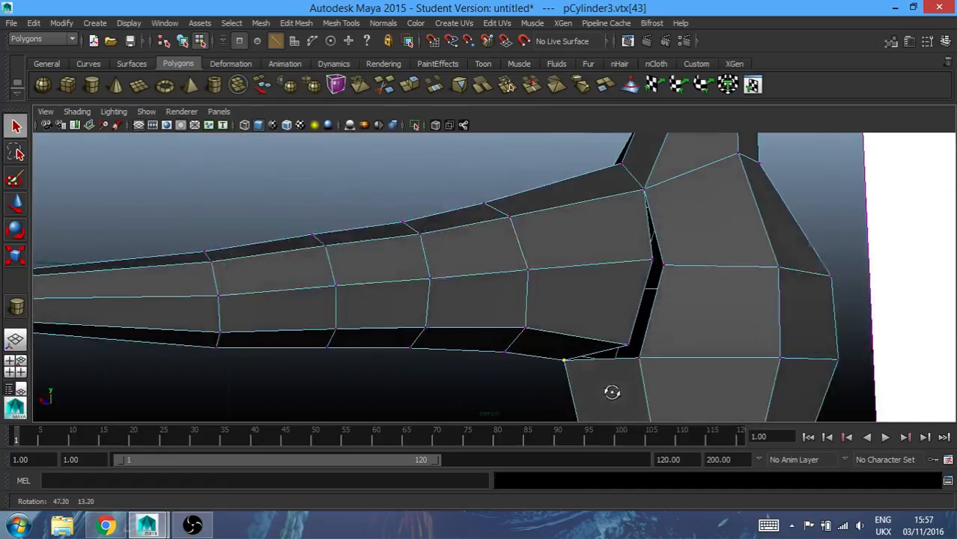
left_click(627, 347, "shift")
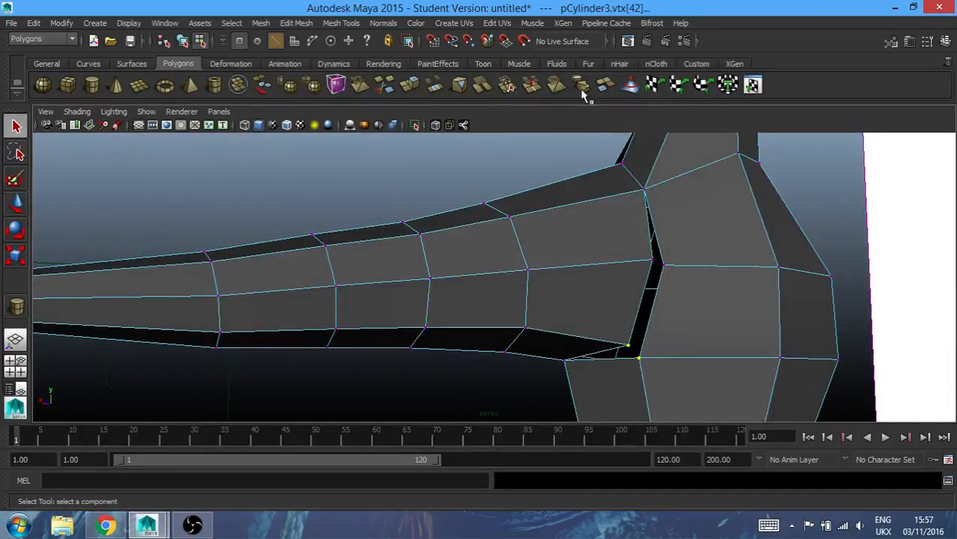
left_click(507, 88)
left_click(663, 268)
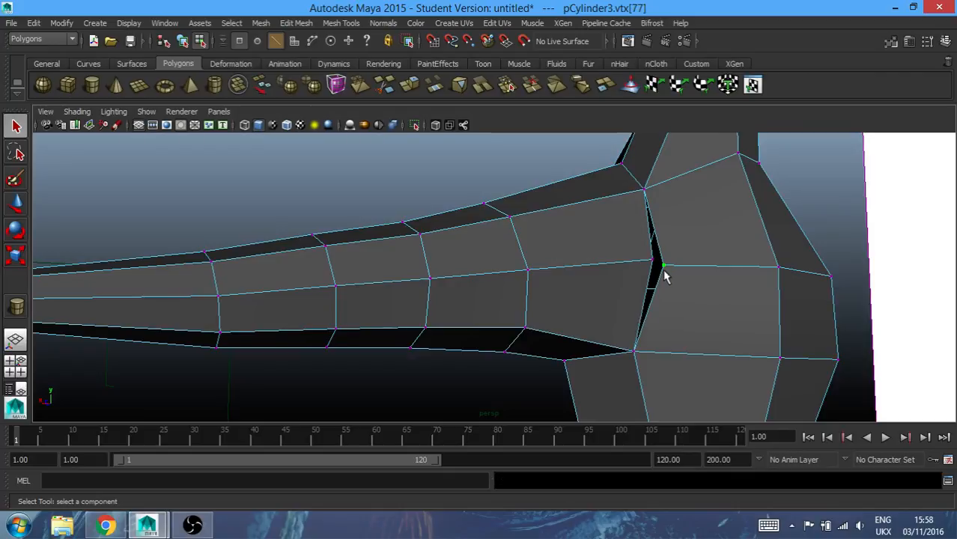
left_click(651, 262, "shift")
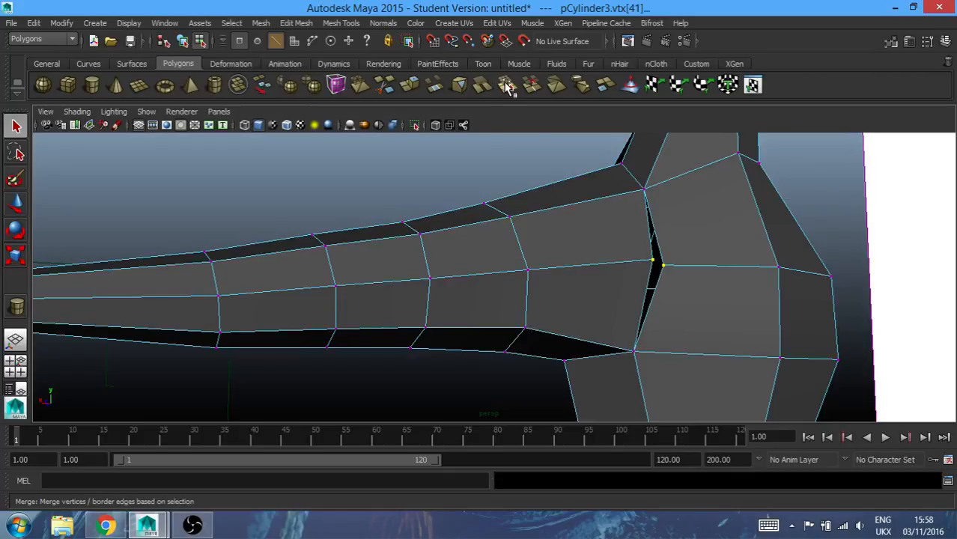
left_click(506, 87)
Show the character in the front view, return to object selection mode and turn off X-Ray shading
left_click_drag(335, 275, 608, 286, "alt")
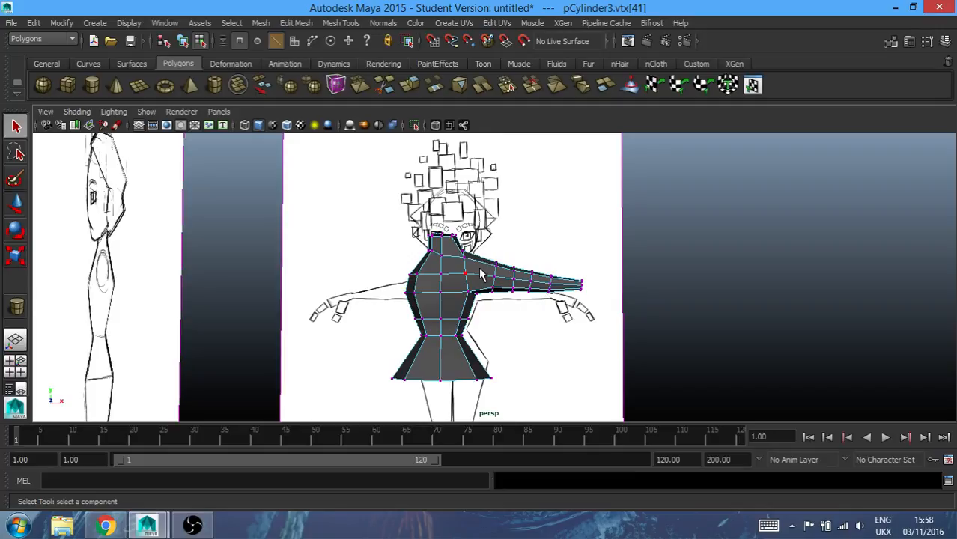
key("space")
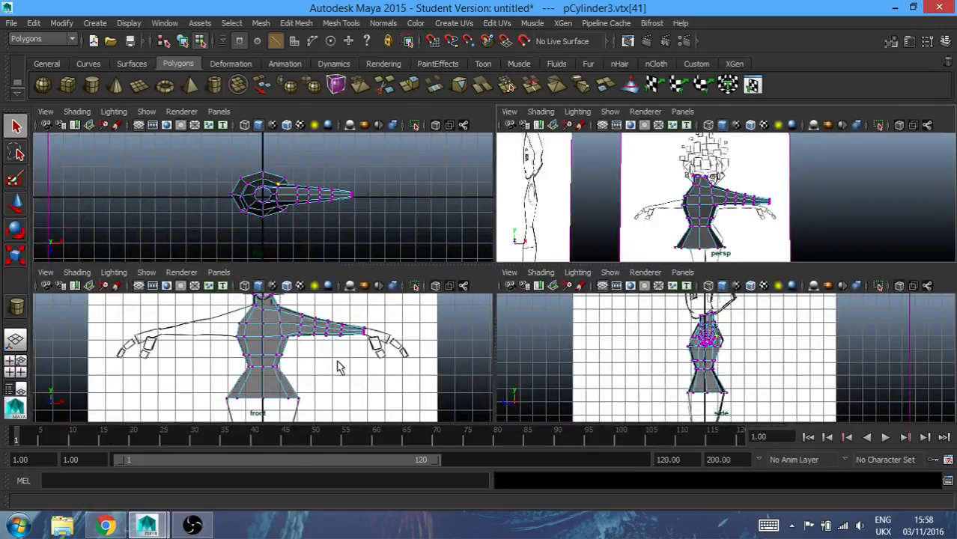
key("space")
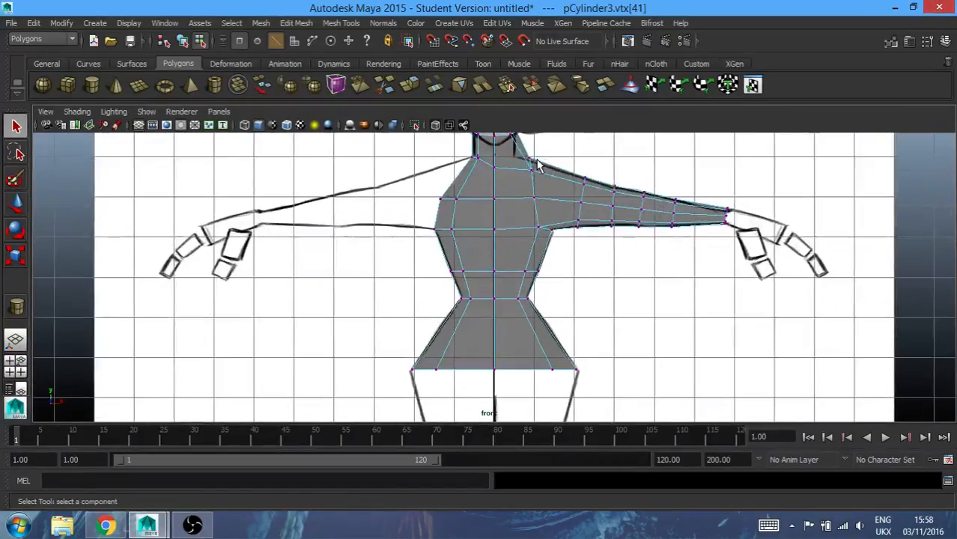
scroll(567, 194, "up", 3)
left_click(568, 193, "alt")
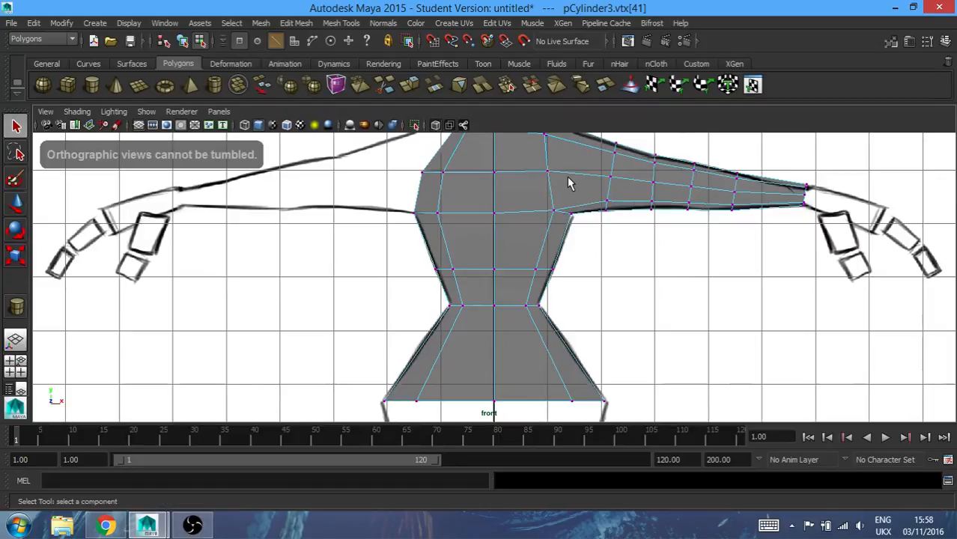
scroll(567, 177, "down", 5)
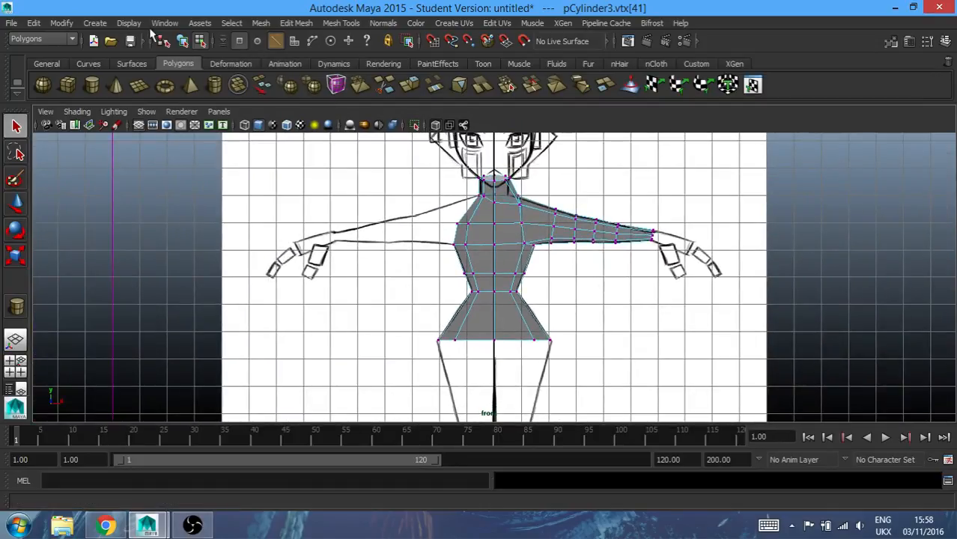
left_click(182, 41)
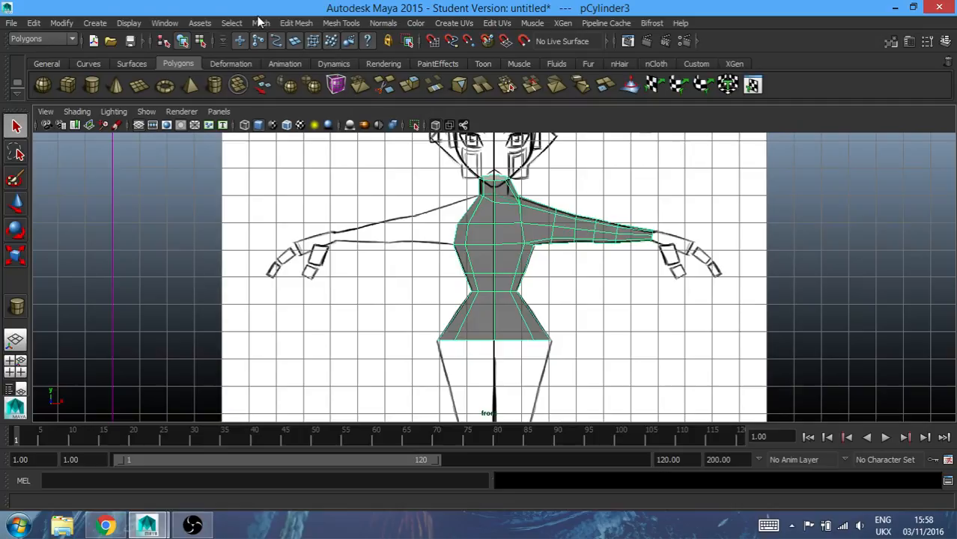
left_click(435, 126)
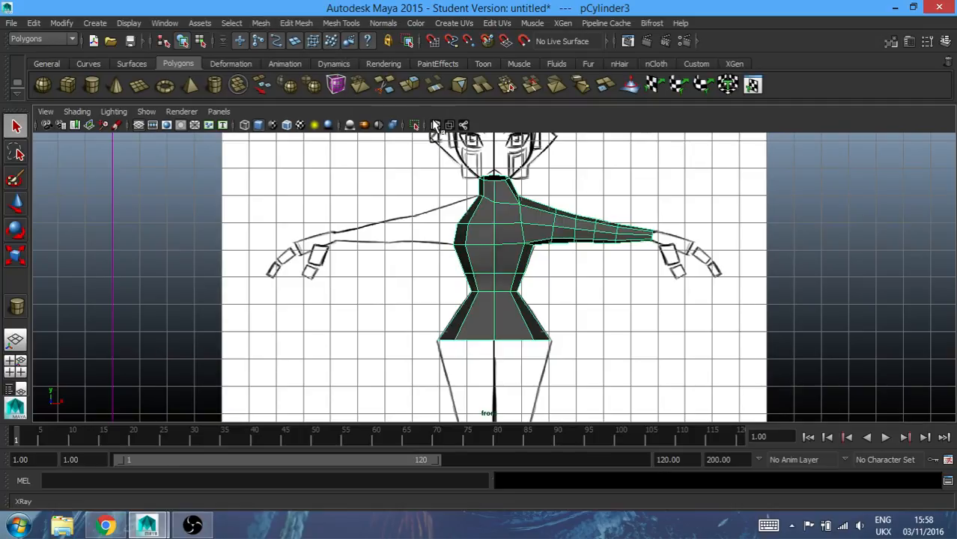
Insert an edge loop around the upper arm, about midway between the shoulder seam and the first arm loop
left_click(299, 23)
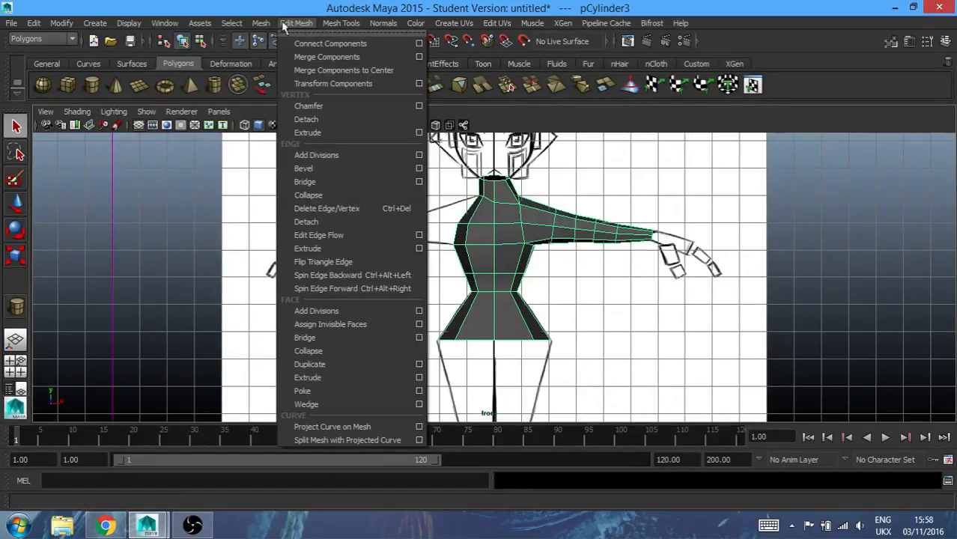
mouse_move(270, 26)
mouse_move(345, 23)
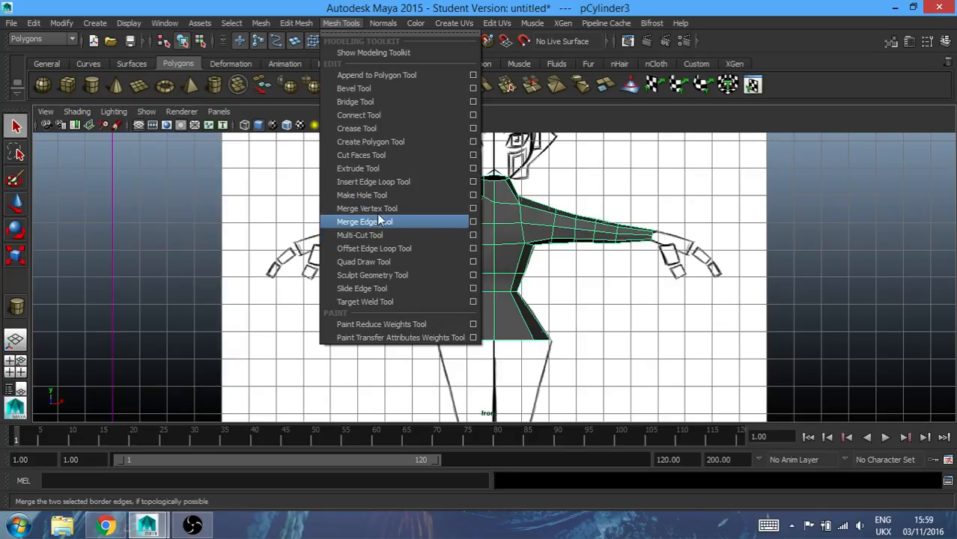
left_click(396, 185)
scroll(531, 211, "up", 2)
scroll(531, 211, "up", 1)
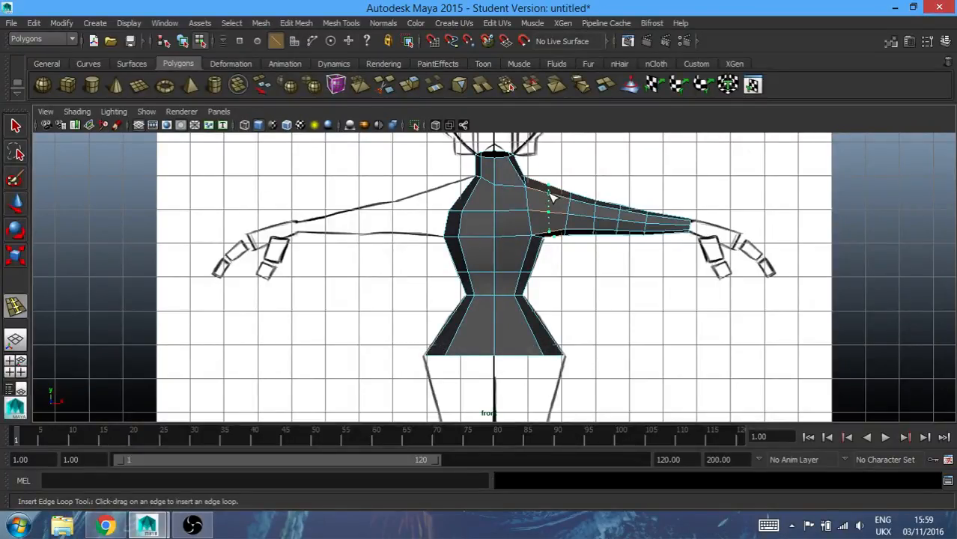
mouse_move(551, 197)
left_mouse_down()
mouse_move(536, 189)
mouse_move(550, 195)
left_mouse_up()
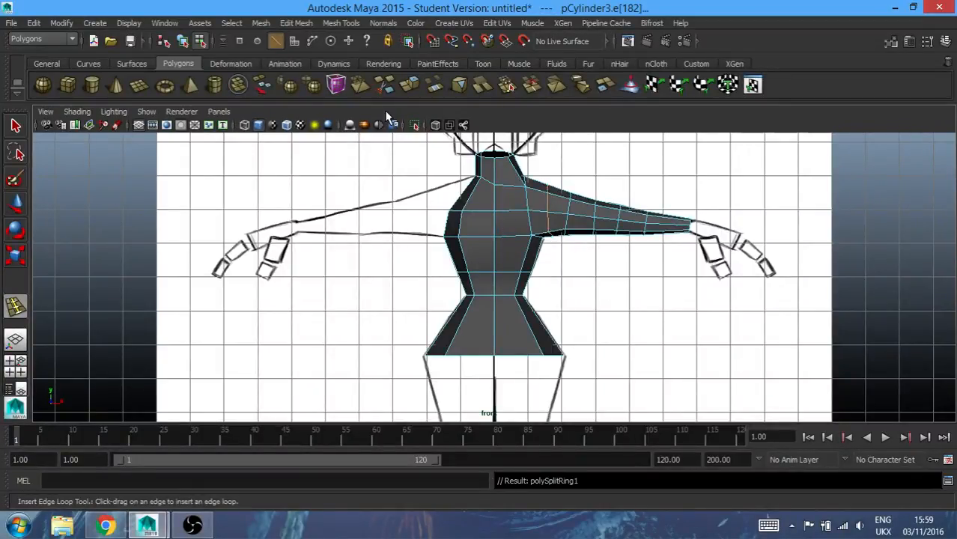
Move the upper and mid-height front shoulder vertices slightly inward toward the torso in vertex mode
left_click(241, 43)
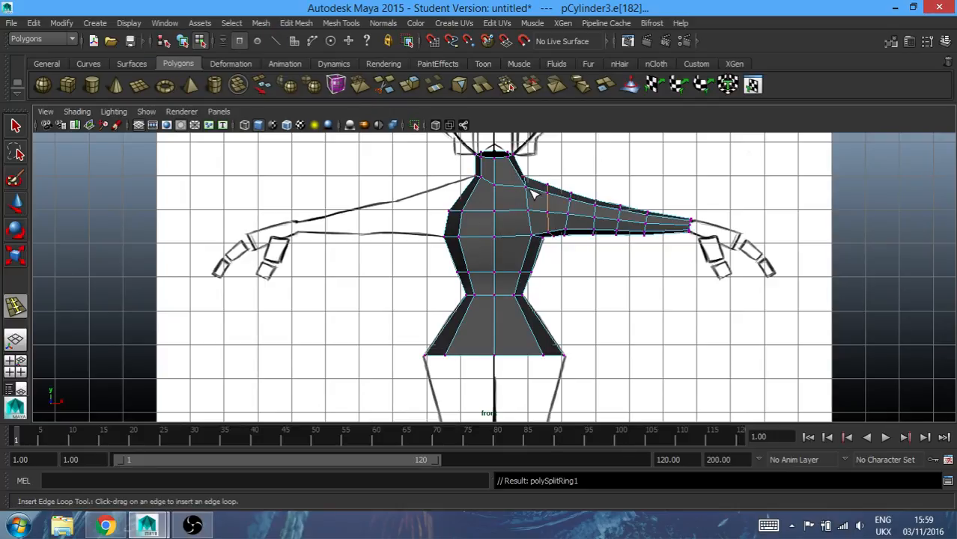
left_click(17, 127)
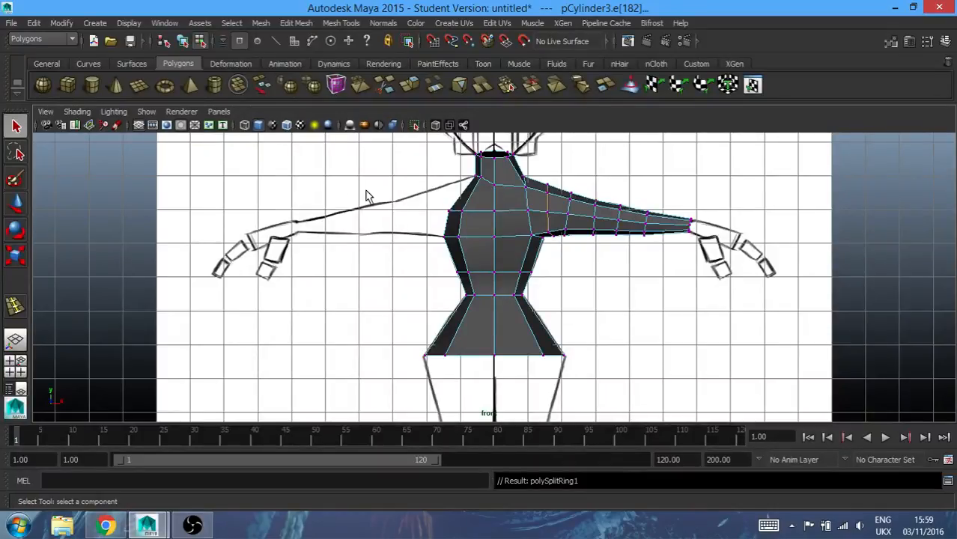
left_click(527, 187)
key("w")
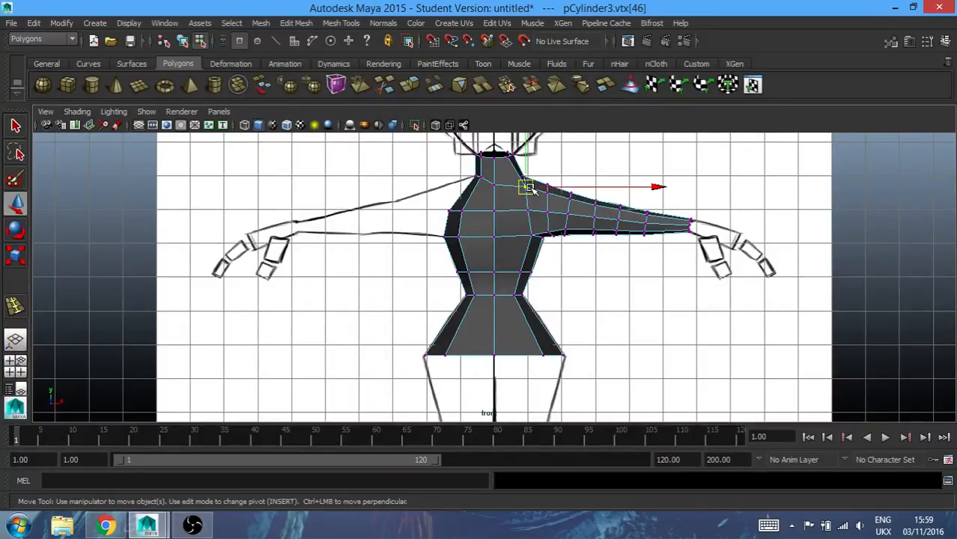
left_click_drag(528, 188, 525, 213)
left_click(528, 212)
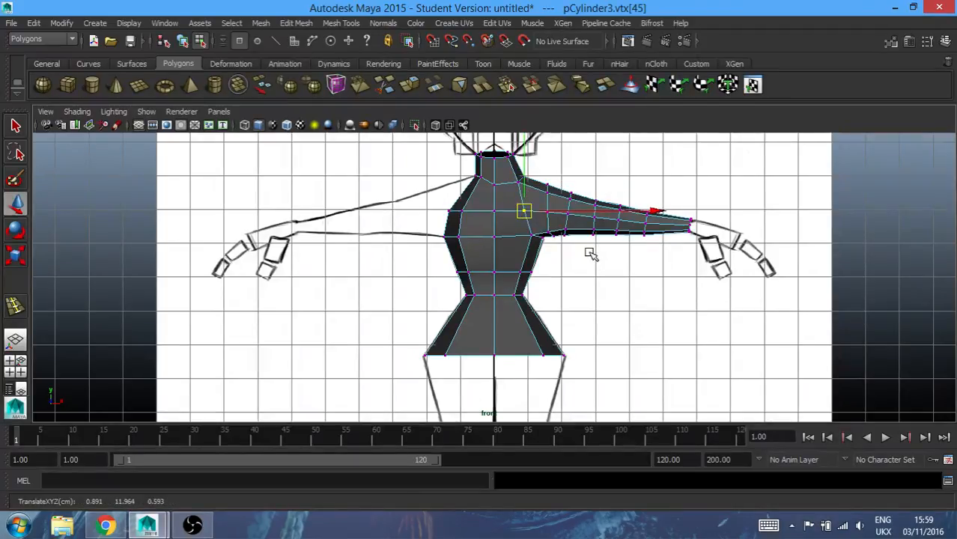
scroll(591, 255, "up", 1)
scroll(591, 255, "up", 1)
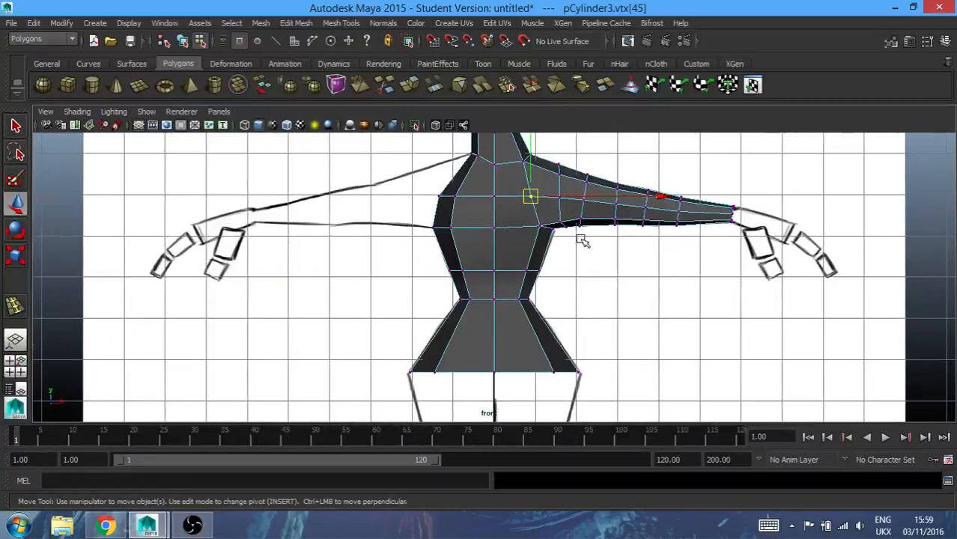
Raise the top front vertex of the newly inserted upper-arm loop slightly, then clear the vertex selection
left_click(560, 161)
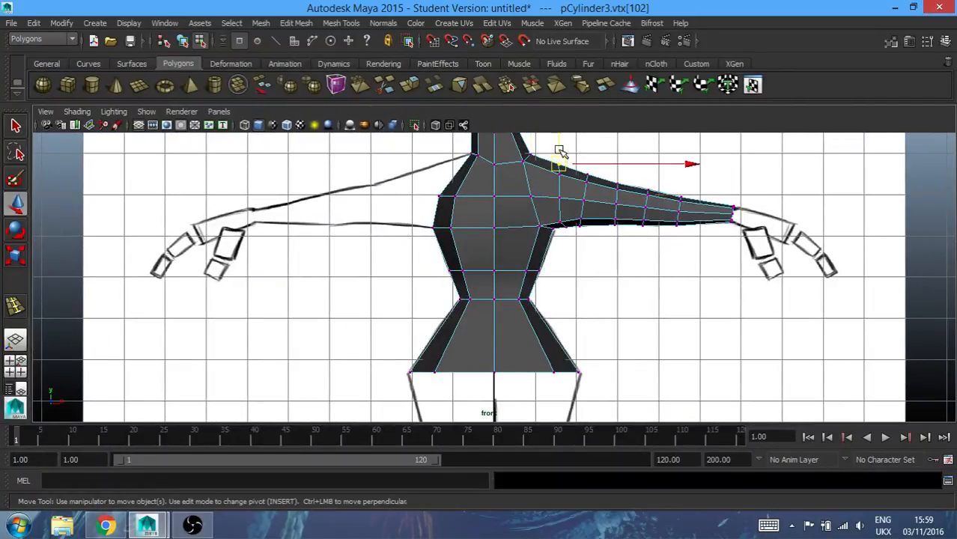
left_click_drag(559, 151, 560, 149)
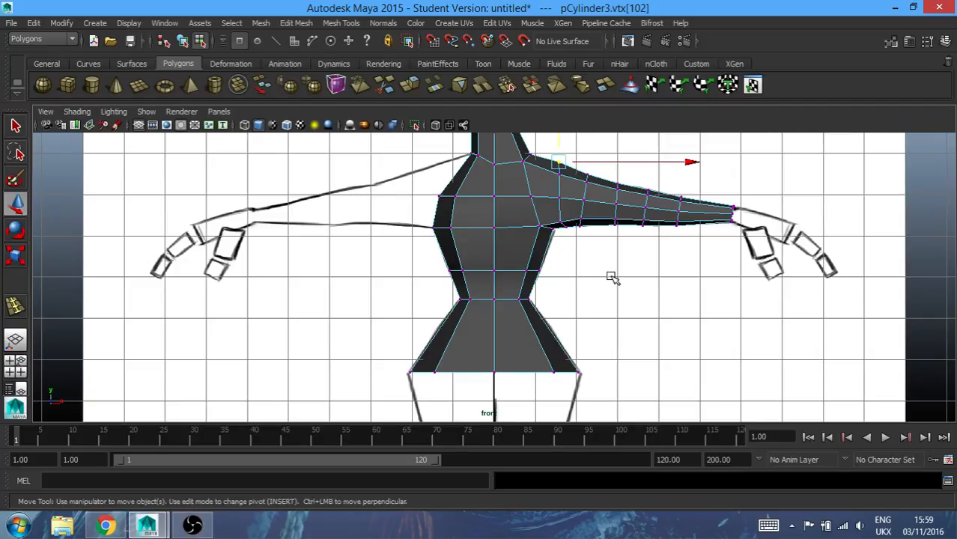
left_click(668, 307)
Move the front vertex where the shoulder meets the base of the neck slightly inward, working in the perspective view
left_click(668, 307, "alt")
key("space")
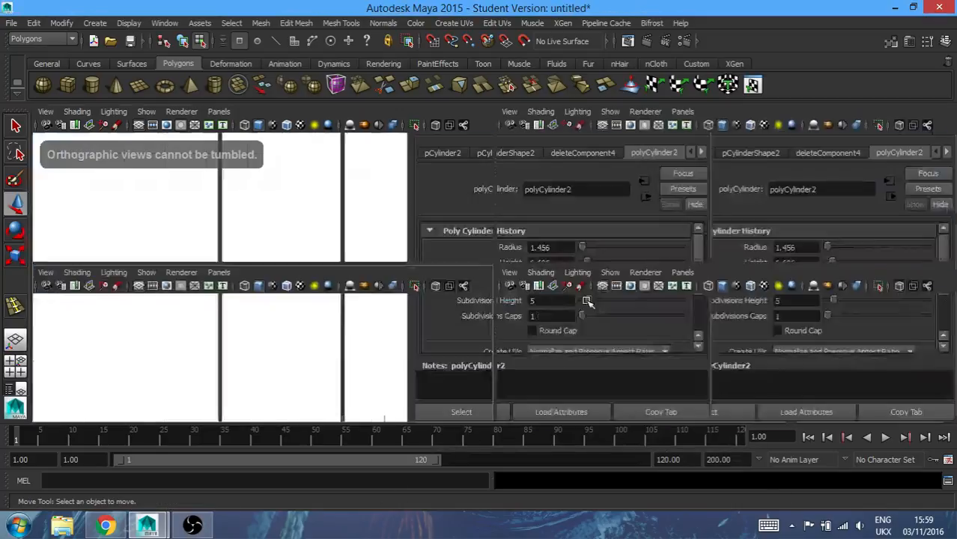
key("space")
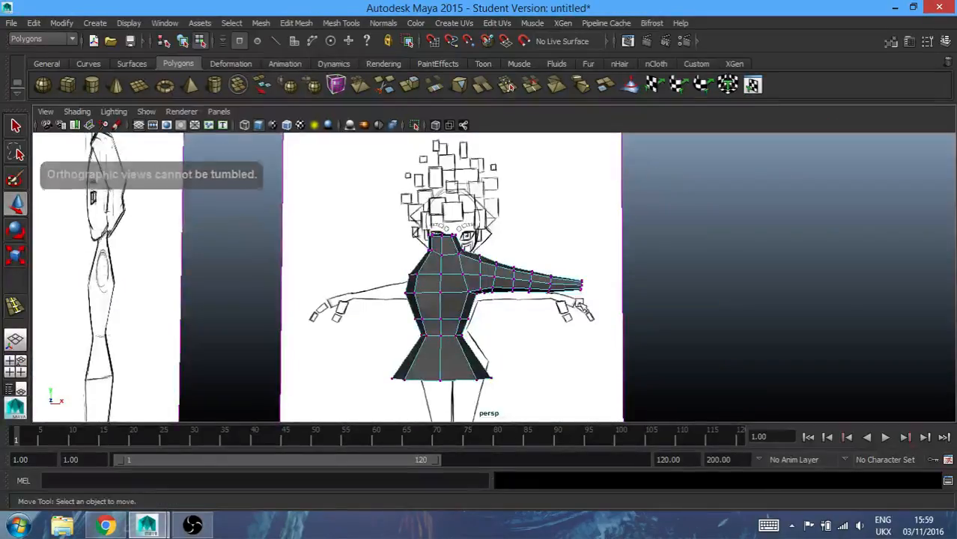
left_click_drag(582, 307, 475, 266, "alt")
left_click(462, 249)
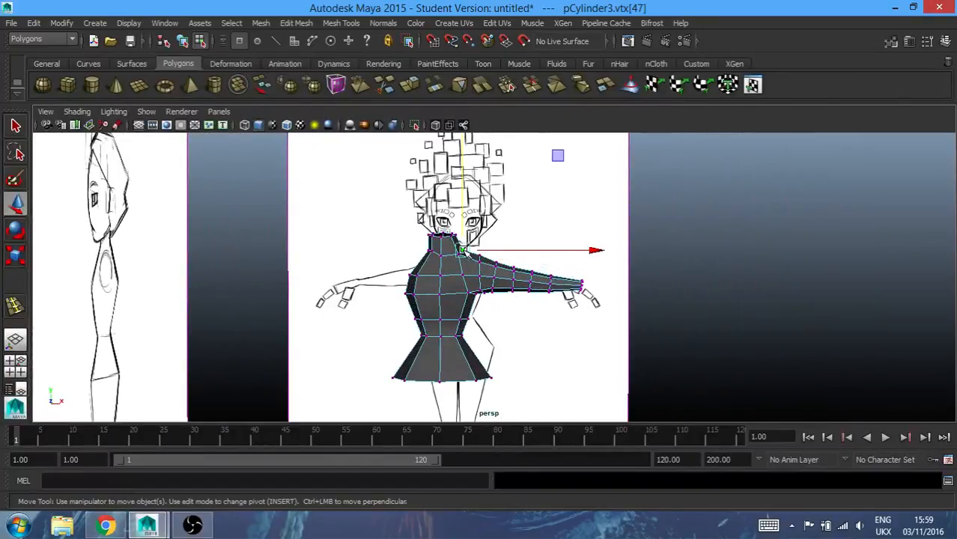
left_click(518, 233)
scroll(519, 233, "up", 3)
left_click(434, 242)
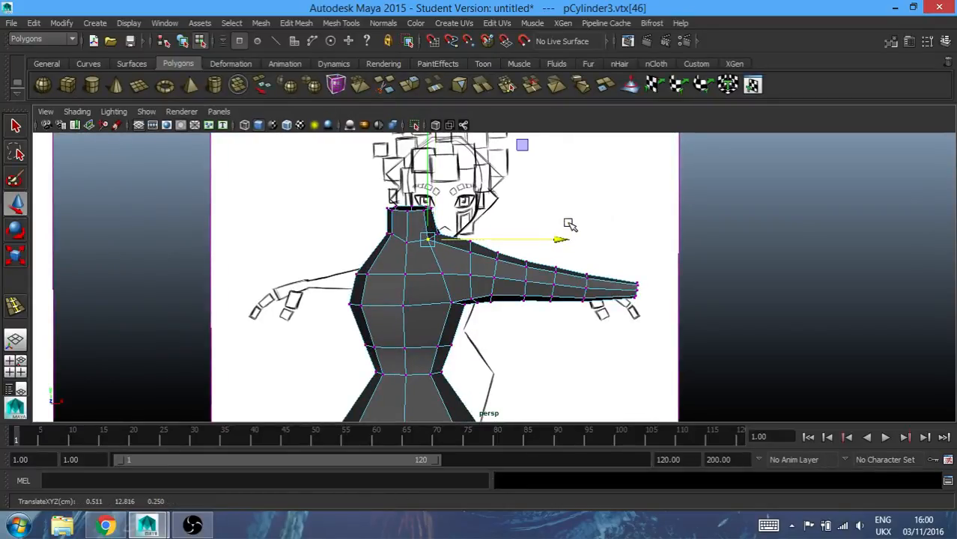
left_click(492, 240)
mouse_move(491, 240)
left_mouse_down()
mouse_move(276, 273)
mouse_move(238, 259)
mouse_move(364, 248)
left_mouse_up()
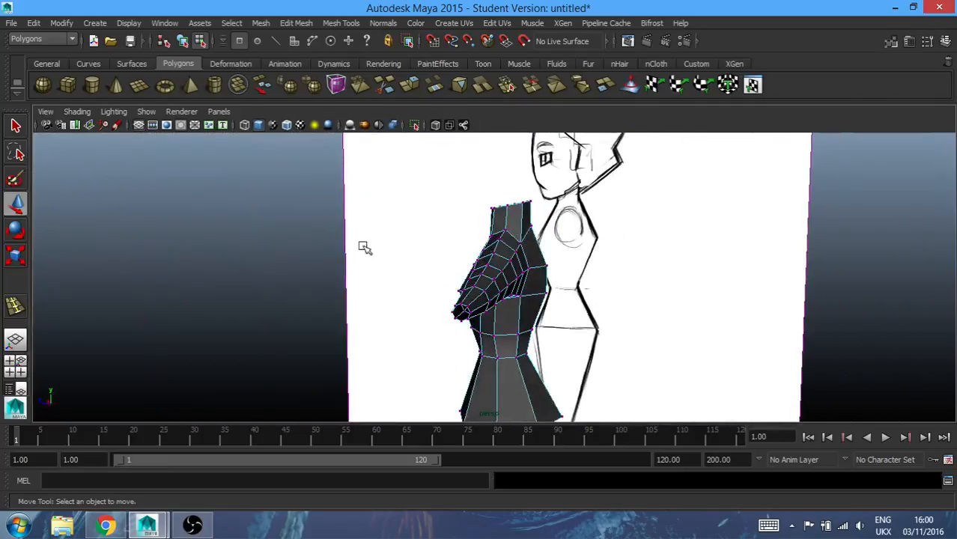
Move the matching rear vertex at the base of the neck slightly inward and up
left_click(533, 240)
mouse_move(523, 244)
left_mouse_down("alt")
mouse_move(468, 245)
mouse_move(507, 240)
left_mouse_up("alt")
left_click_drag(429, 253, 441, 252)
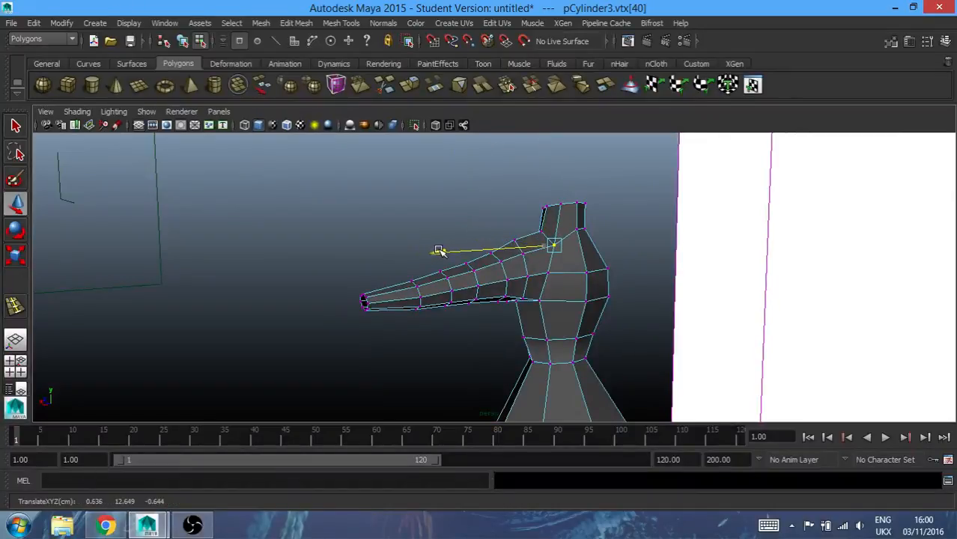
left_click_drag(556, 156, 559, 147)
left_click_drag(386, 195, 656, 187, "alt")
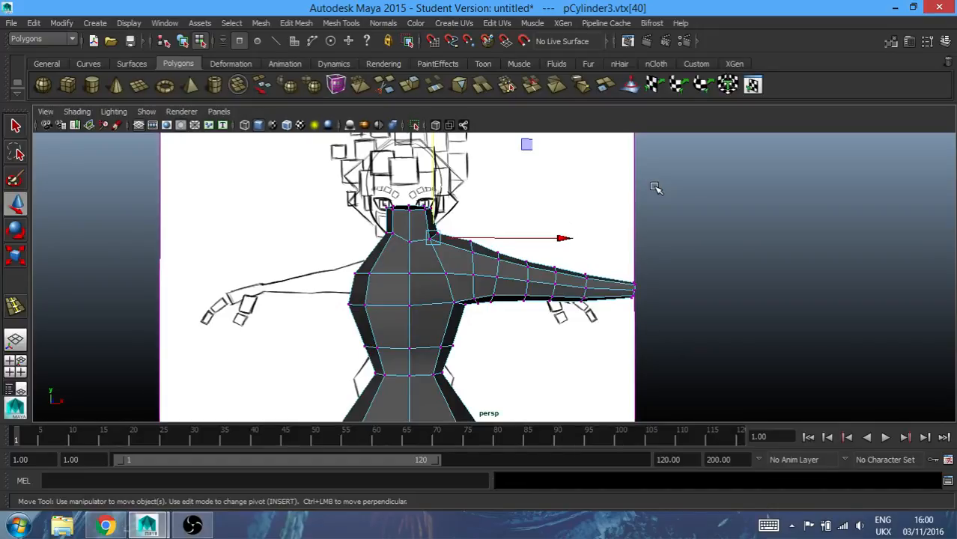
mouse_move(644, 233)
left_mouse_down("alt")
mouse_move(622, 244)
mouse_move(637, 240)
left_mouse_up("alt")
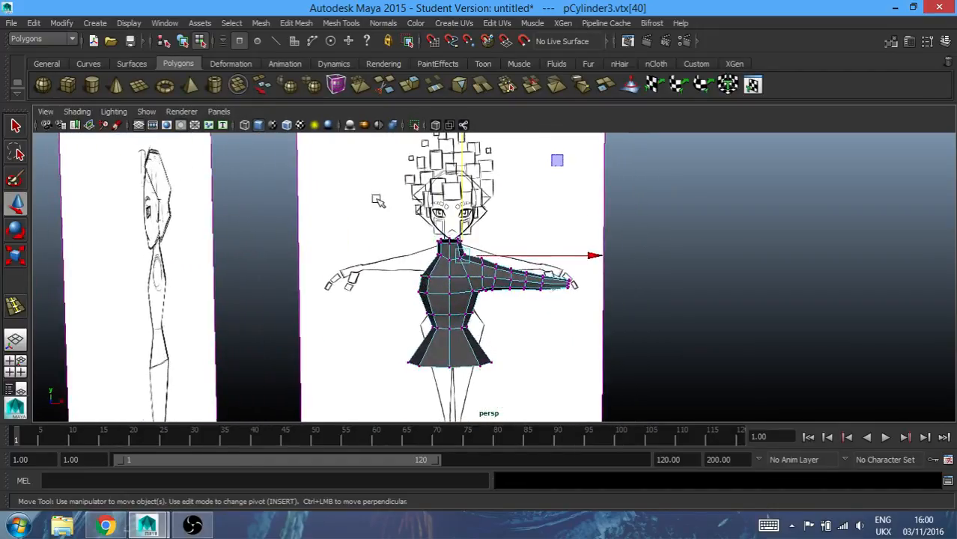
Delete all torso and neck faces on the half of the body opposite the arm, up to the centre line
left_click(295, 44)
left_click_drag(401, 258, 444, 397)
key("Delete")
mouse_move(558, 367)
left_mouse_down("alt")
mouse_move(606, 343)
mouse_move(644, 352)
mouse_move(487, 335)
mouse_move(398, 350)
mouse_move(341, 346)
mouse_move(543, 376)
mouse_move(559, 342)
mouse_move(547, 342)
mouse_move(564, 358)
left_mouse_up("alt")
left_click_drag(500, 345, 566, 352, "alt")
key("space")
key("space")
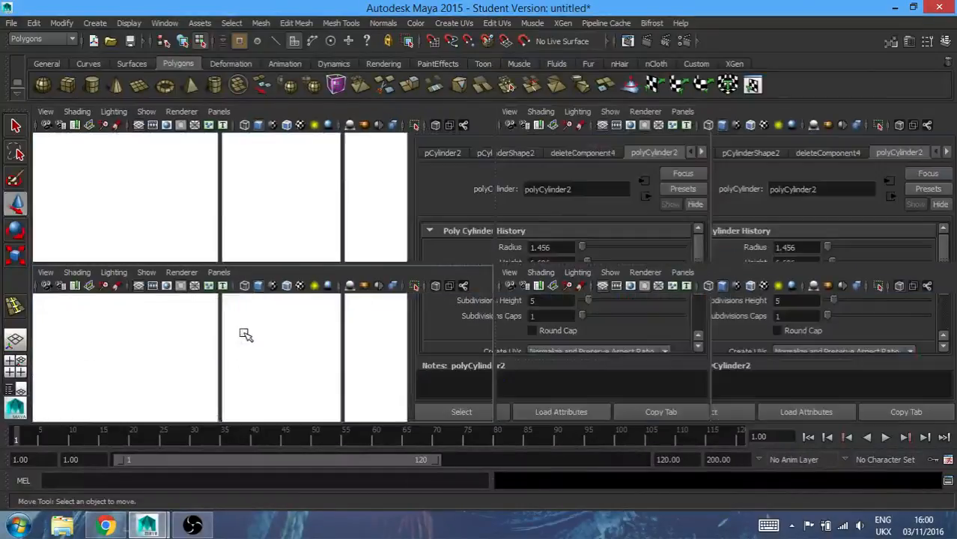
scroll(465, 288, "down", 4)
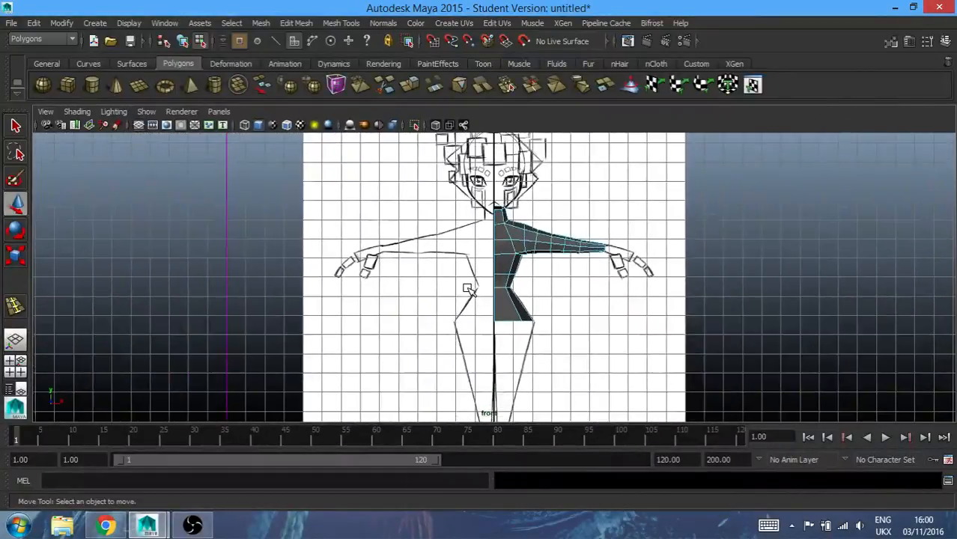
scroll(466, 288, "up", 1)
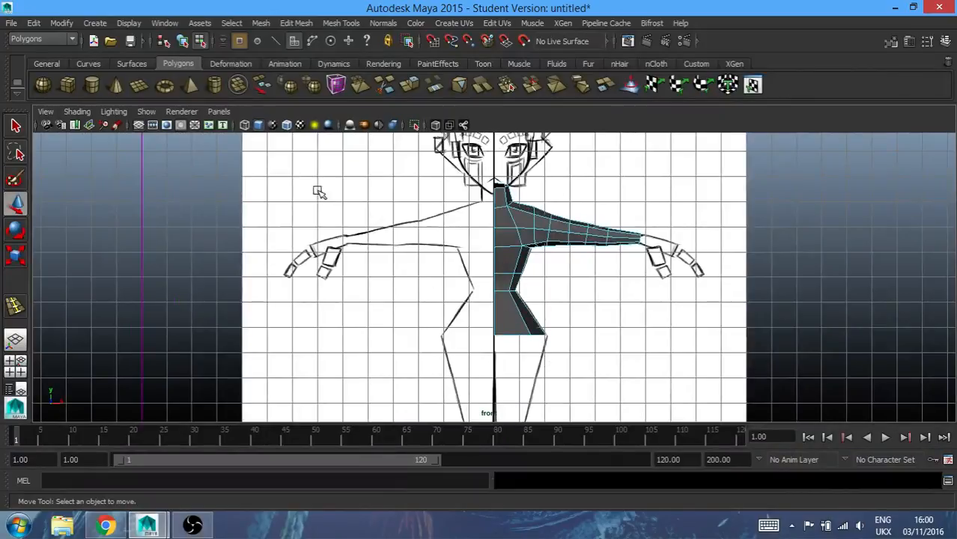
Try to mirror the half body in the +X direction with Merge with the original and Merge vertices enabled
left_click(183, 40)
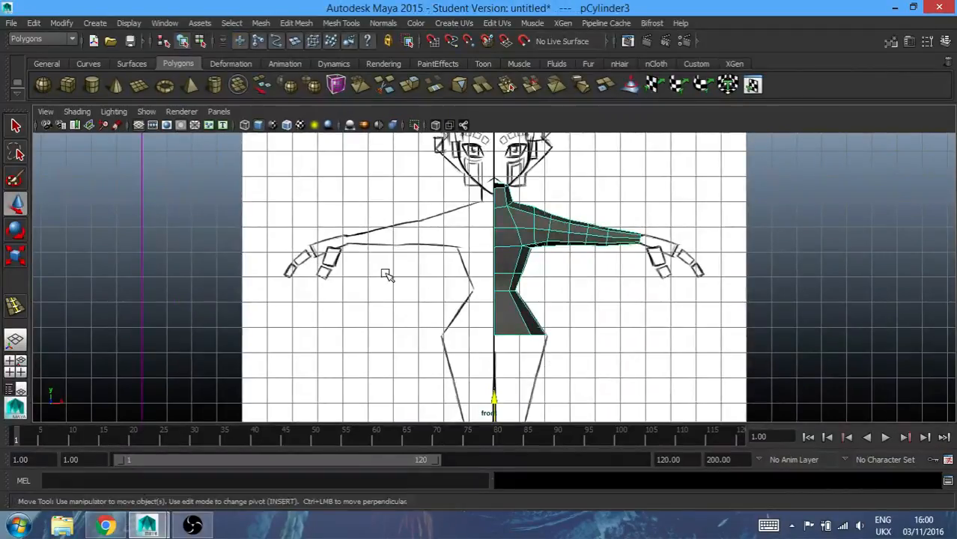
left_click(271, 25)
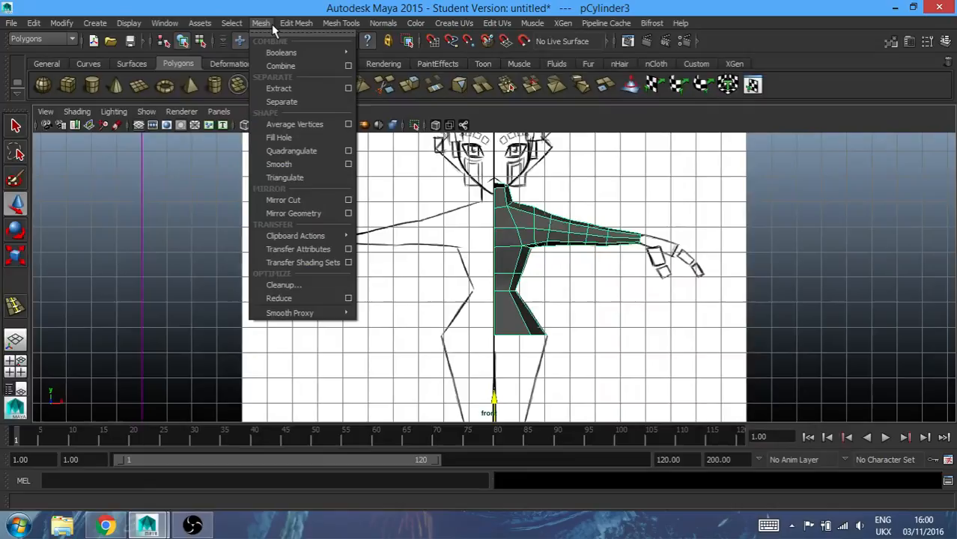
mouse_move(289, 26)
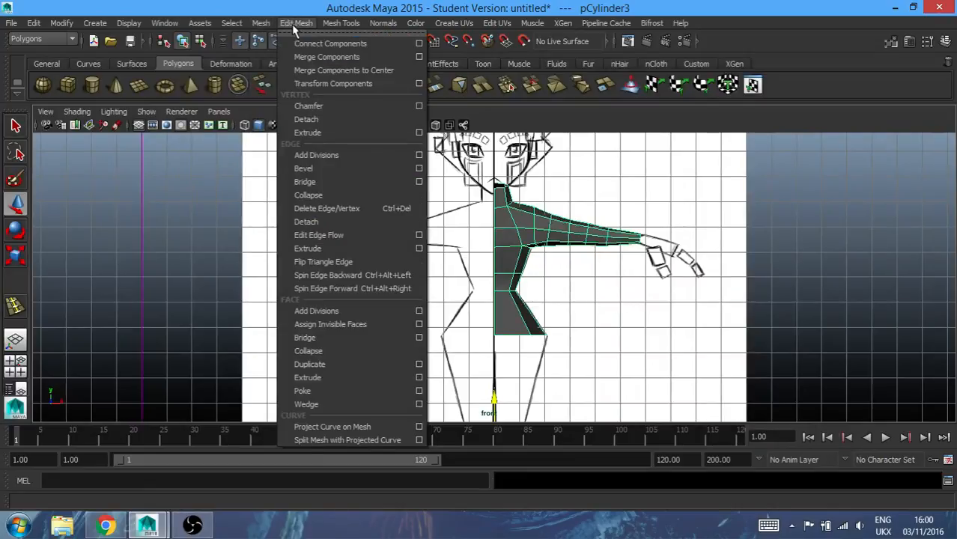
mouse_move(344, 25)
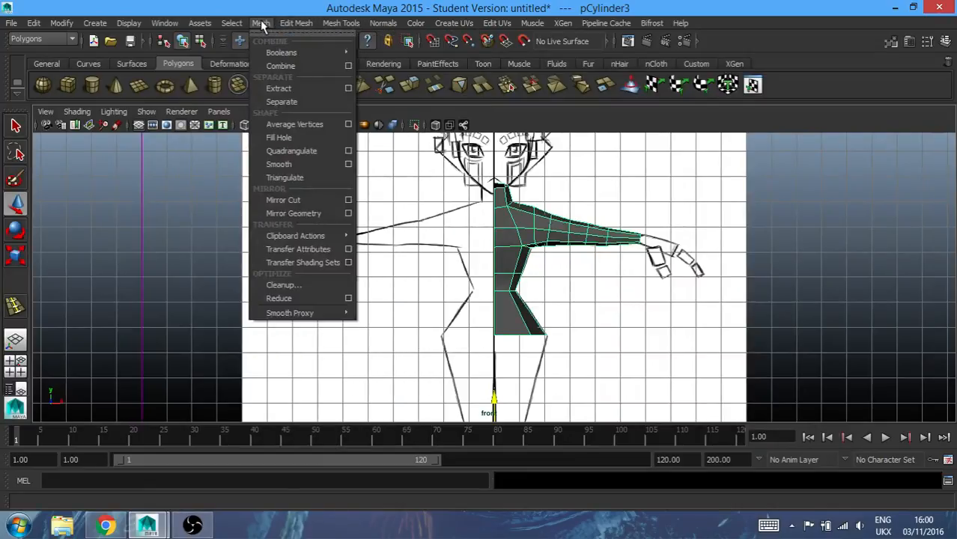
left_click(349, 214)
left_click_drag(700, 83, 810, 109)
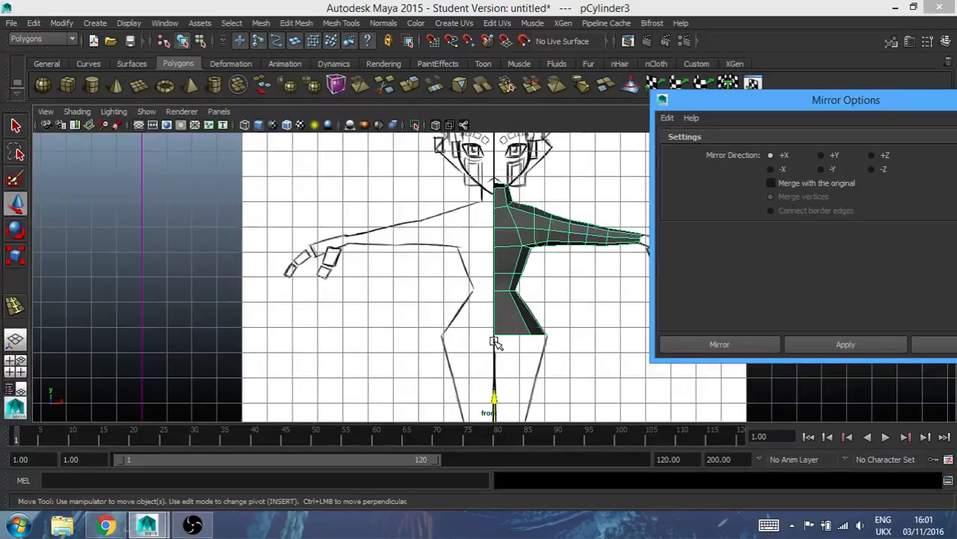
scroll(508, 241, "up", 2)
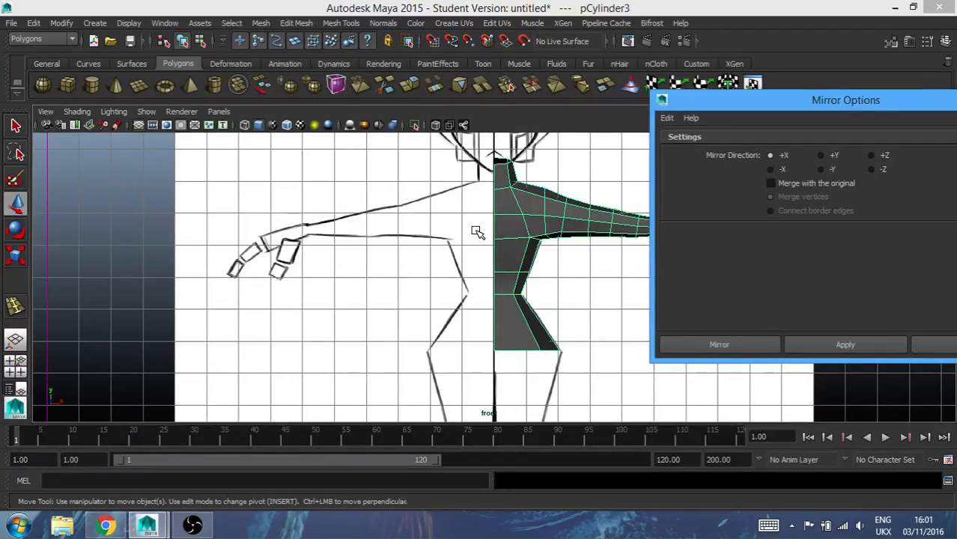
left_click_drag(749, 99, 738, 127)
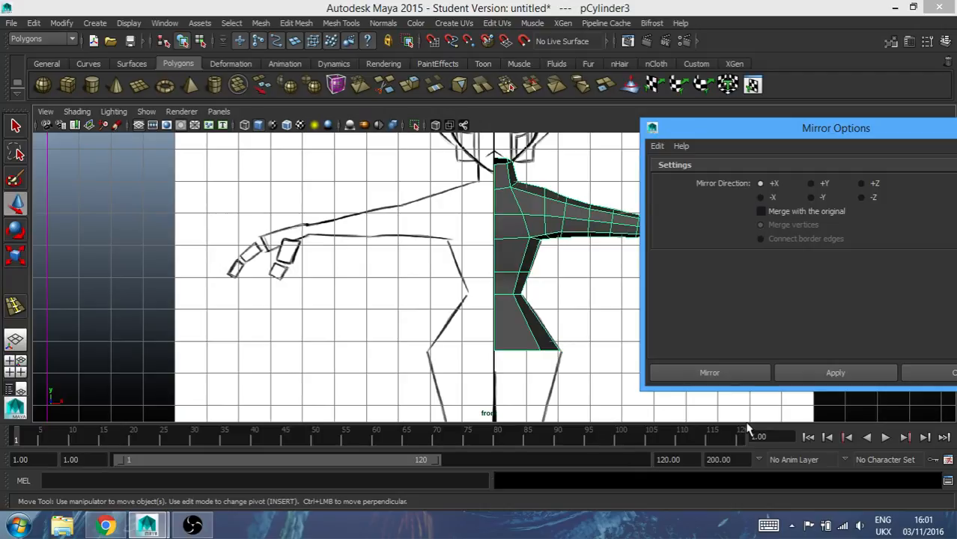
left_click(760, 210)
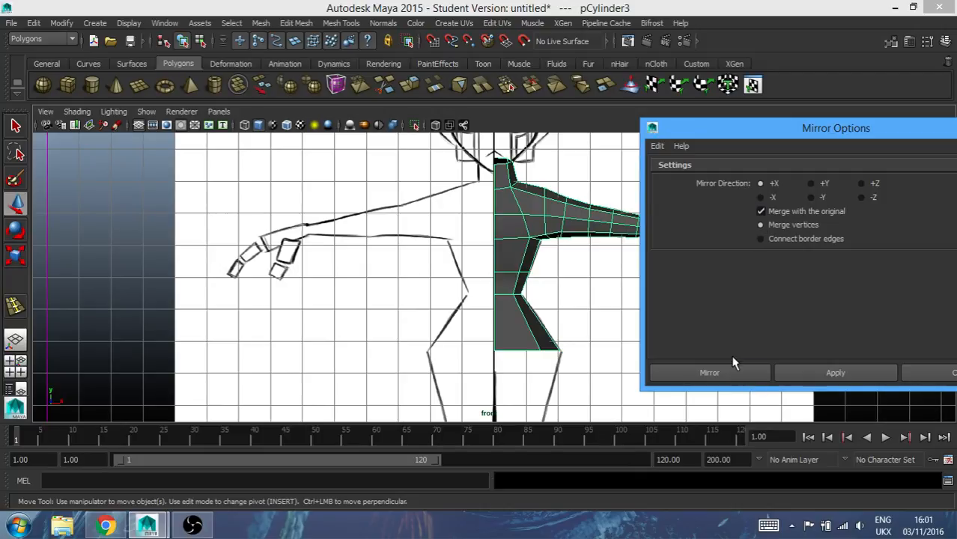
left_click(704, 370)
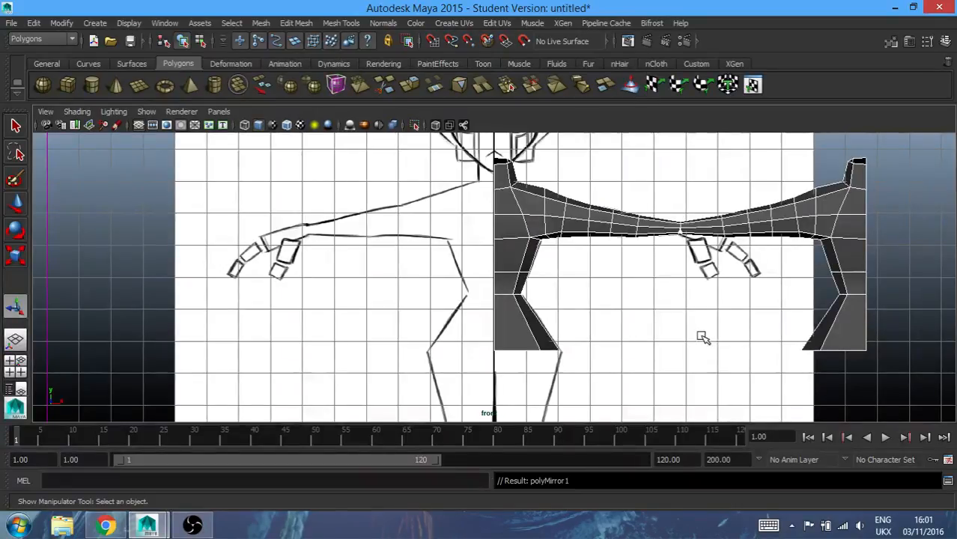
key("ctrl+z")
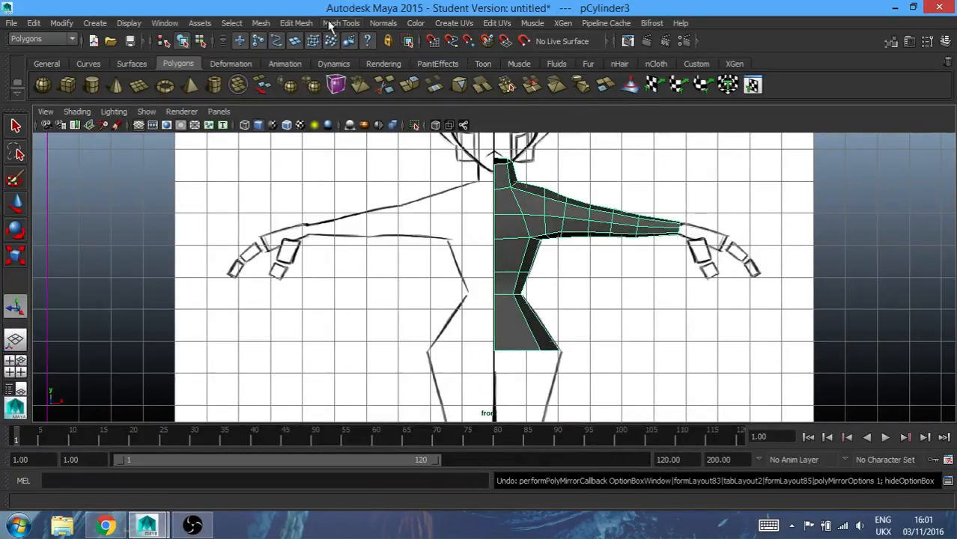
Mirror the half body in the -X direction, merging vertices with the original, and inspect it in the perspective view
left_click(297, 23)
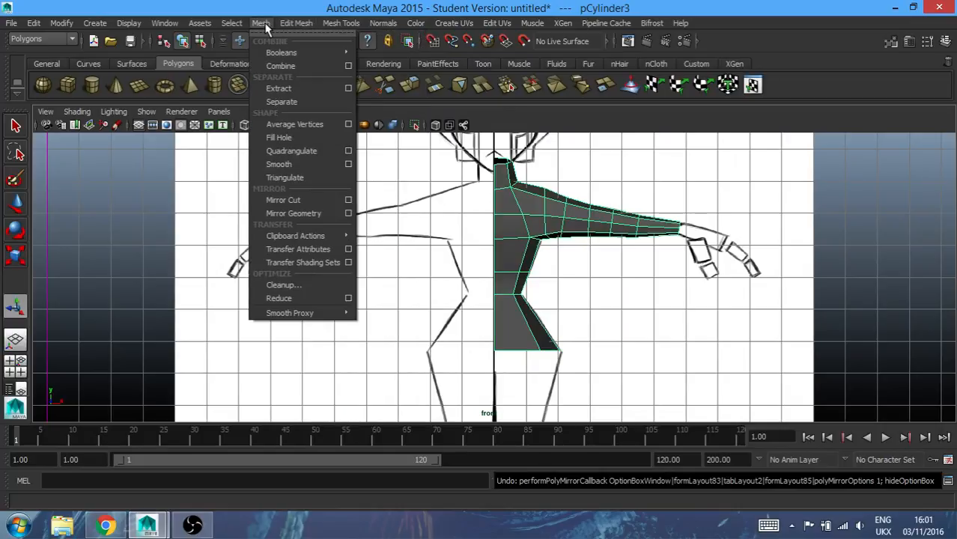
left_click(348, 214)
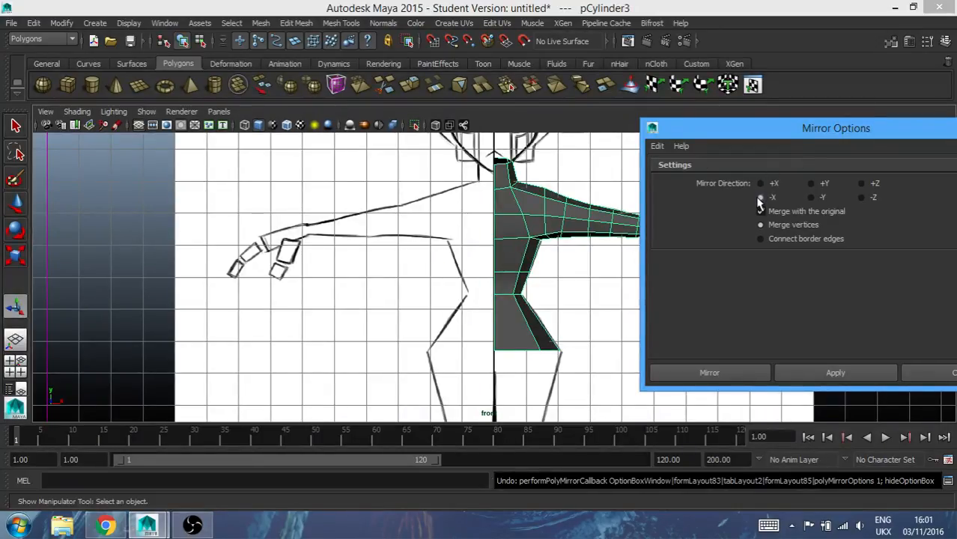
left_click(720, 373)
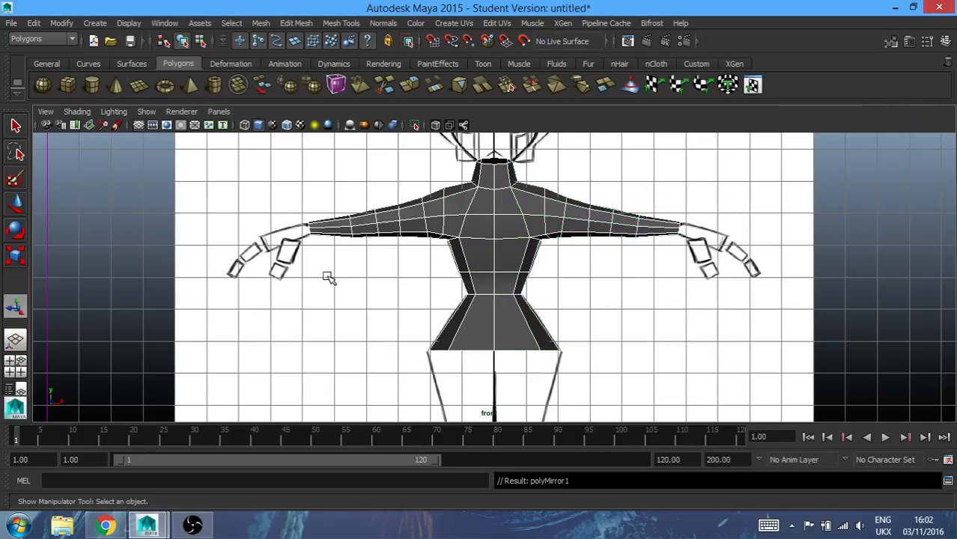
key("space")
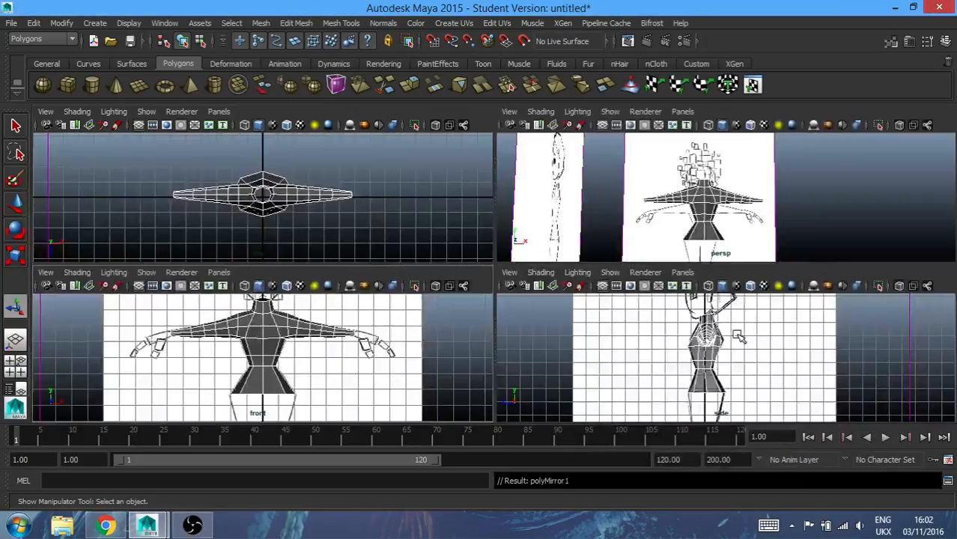
key("space")
left_click_drag(649, 274, 576, 307, "alt")
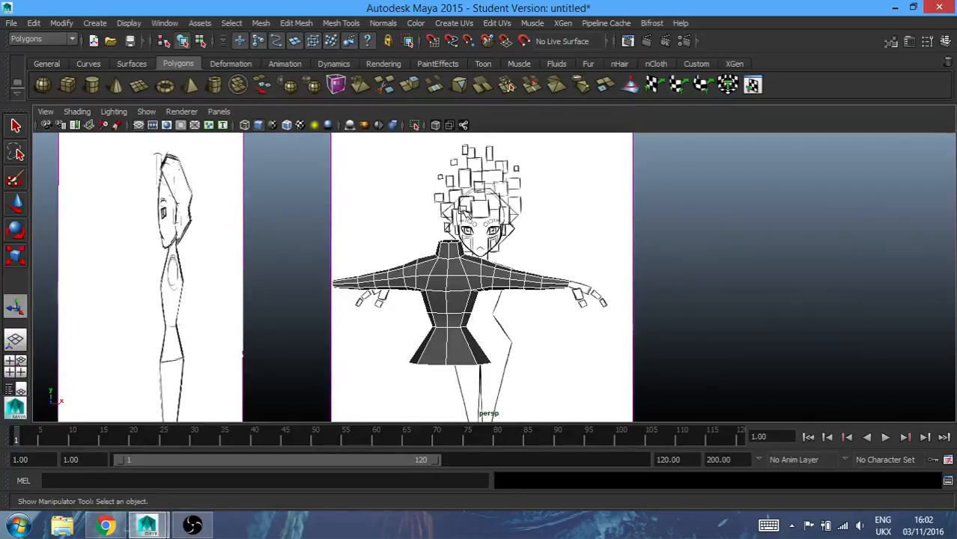
left_click_drag(508, 321, 399, 316, "alt")
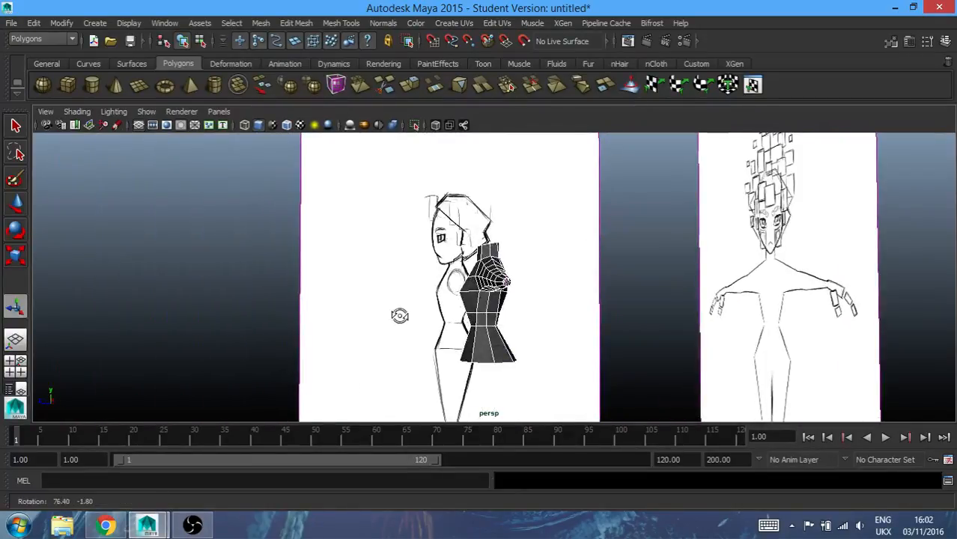
left_click_drag(399, 315, 552, 320, "alt")
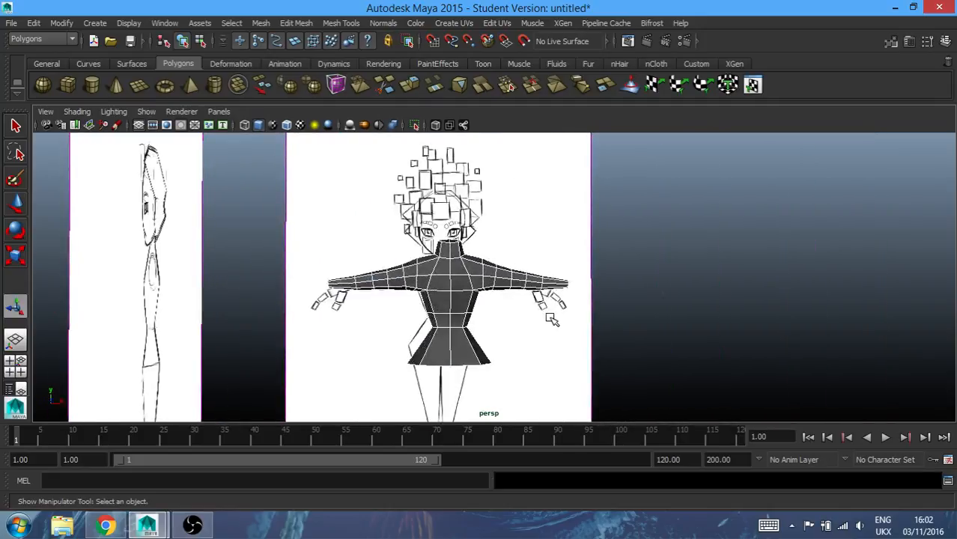
Undo the -X mirror and the deletion of the half-body faces
key("ctrl+z")
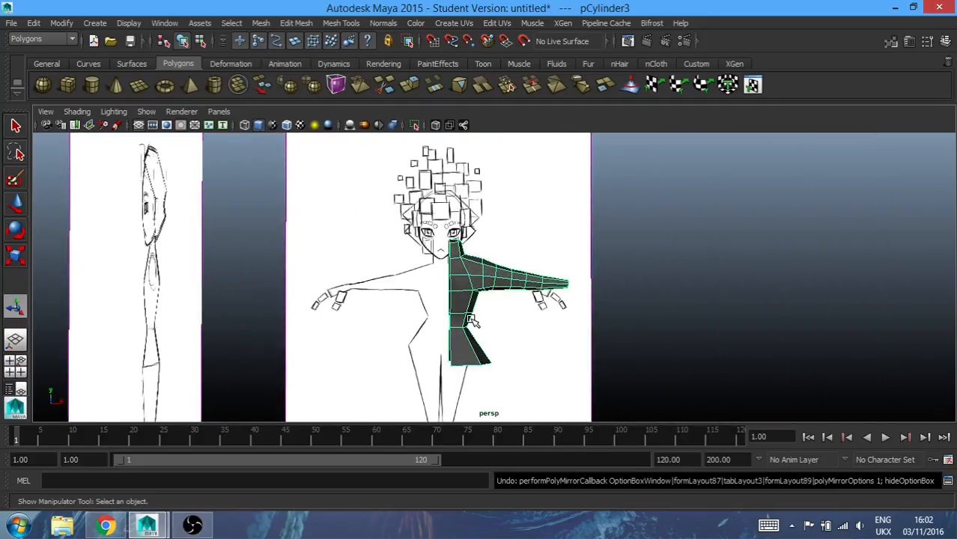
mouse_move(506, 321)
left_mouse_down("alt")
mouse_move(434, 337)
mouse_move(413, 364)
mouse_move(331, 320)
mouse_move(250, 331)
mouse_move(510, 321)
left_mouse_up("alt")
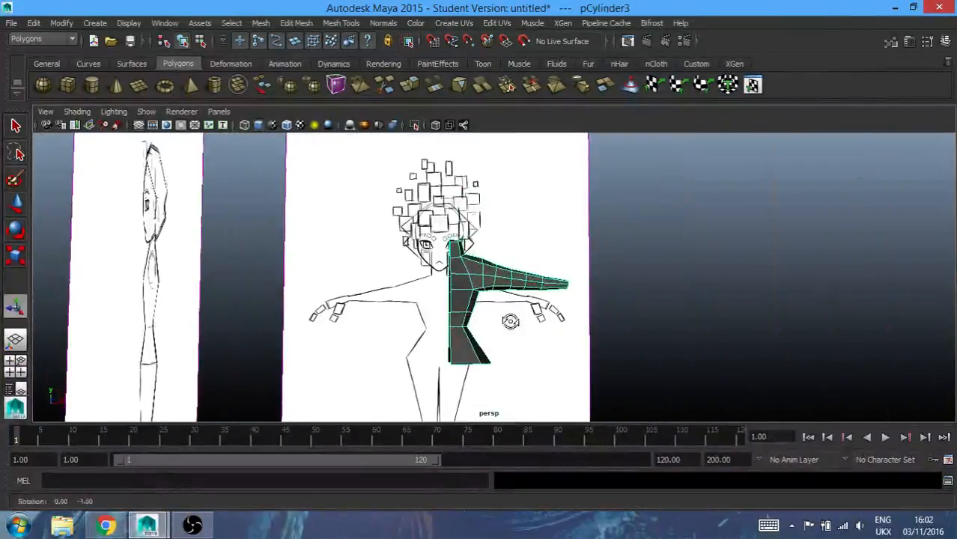
key("ctrl+z")
key("ctrl+z")
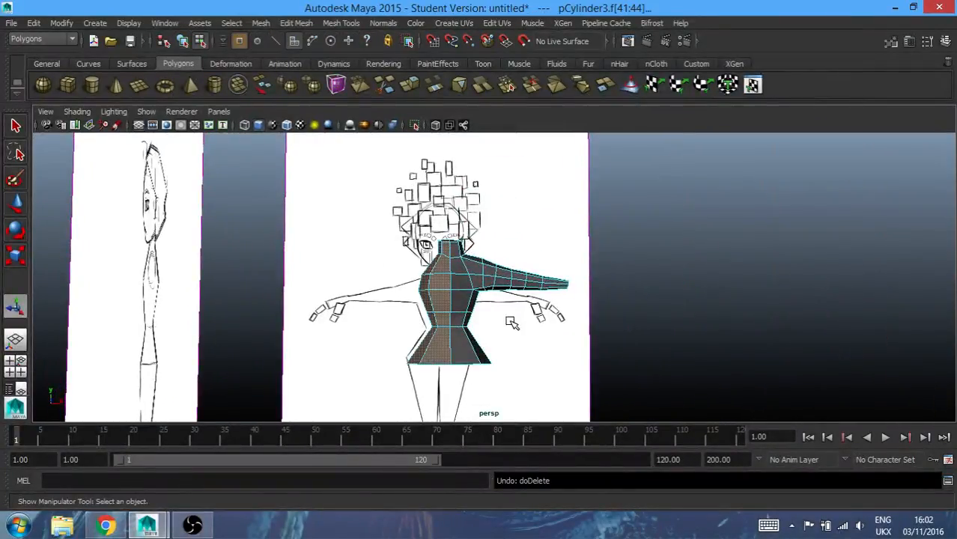
Clear the face selection, continue past the student version save notice and return to object selection mode
left_click(608, 354)
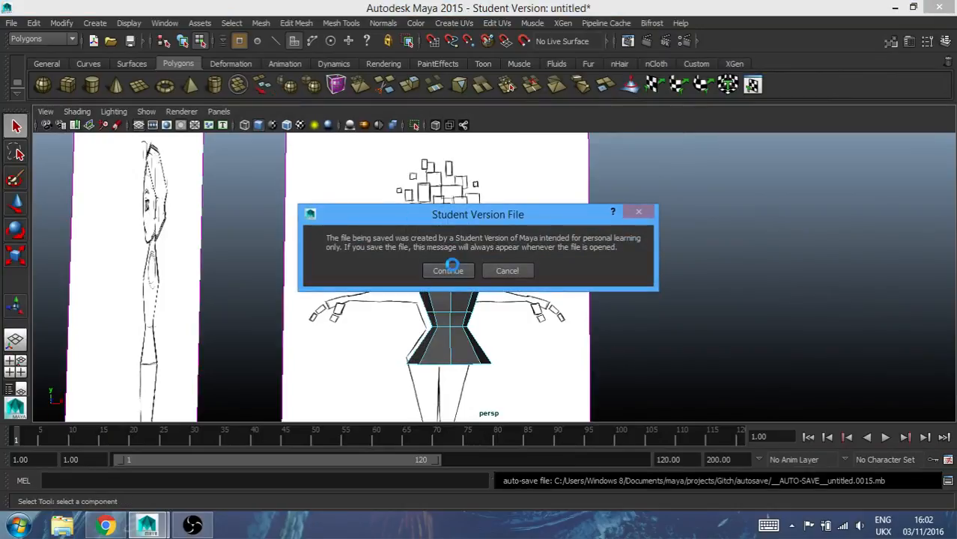
left_click(450, 270)
left_click(182, 39)
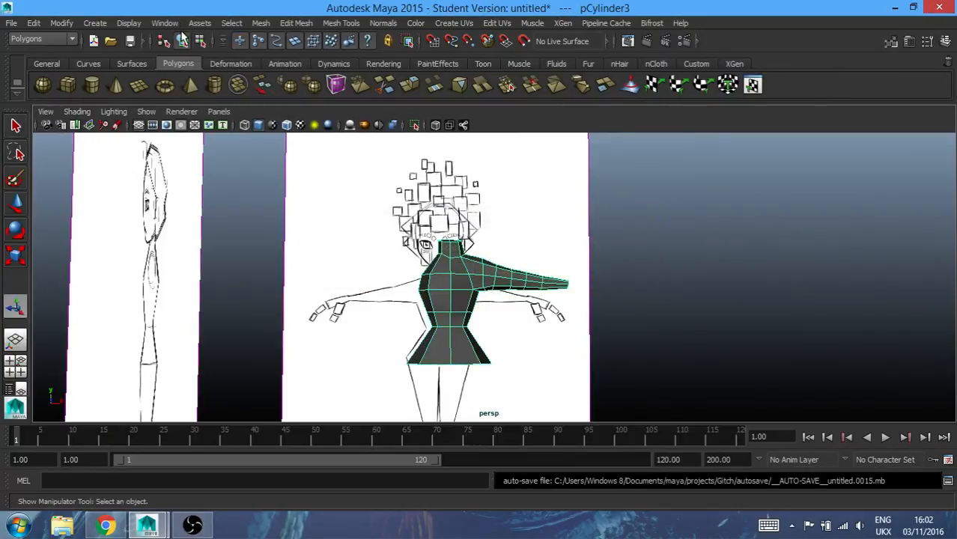
Smooth the torso and arm mesh with the Smooth operation
left_click_drag(572, 342, 554, 402, "alt")
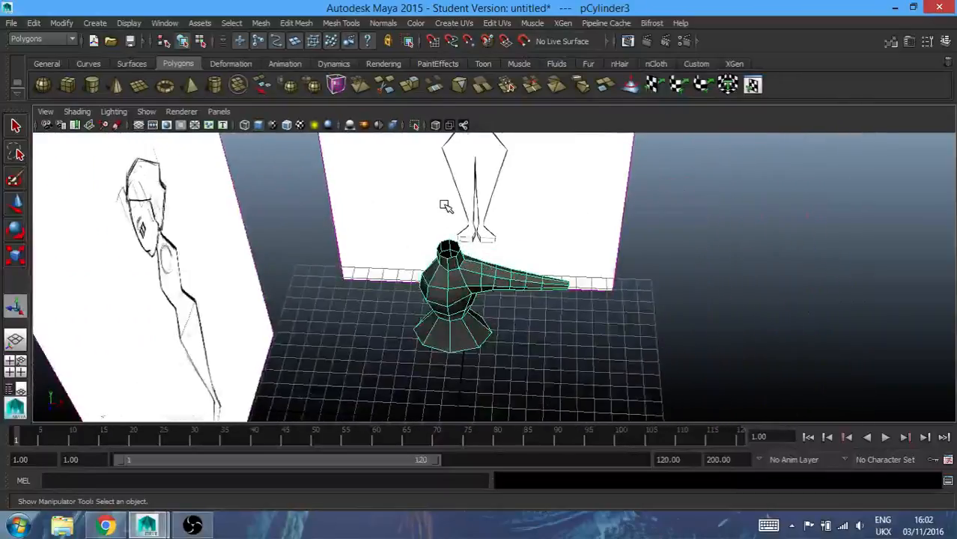
left_click(260, 24)
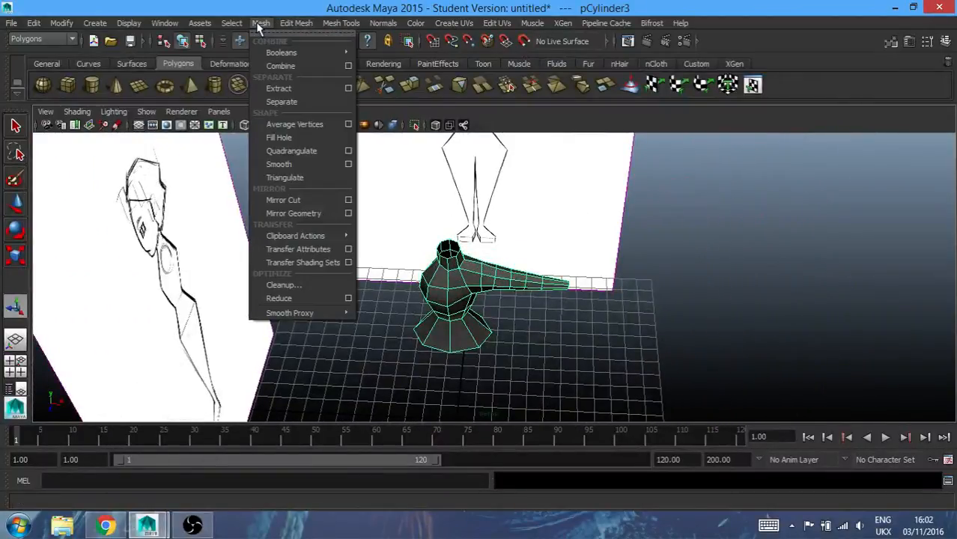
left_click(297, 163)
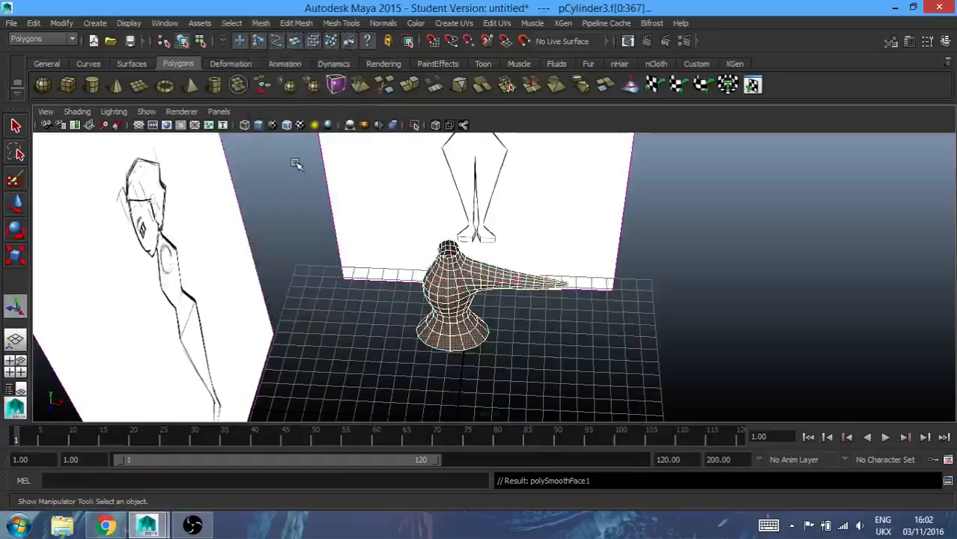
Examine the smoothed torso and arm from several angles in the perspective view, with and without its wireframe highlighted
left_click_drag(532, 316, 556, 283, "alt")
left_click(549, 337)
left_click_drag(526, 318, 515, 348, "alt")
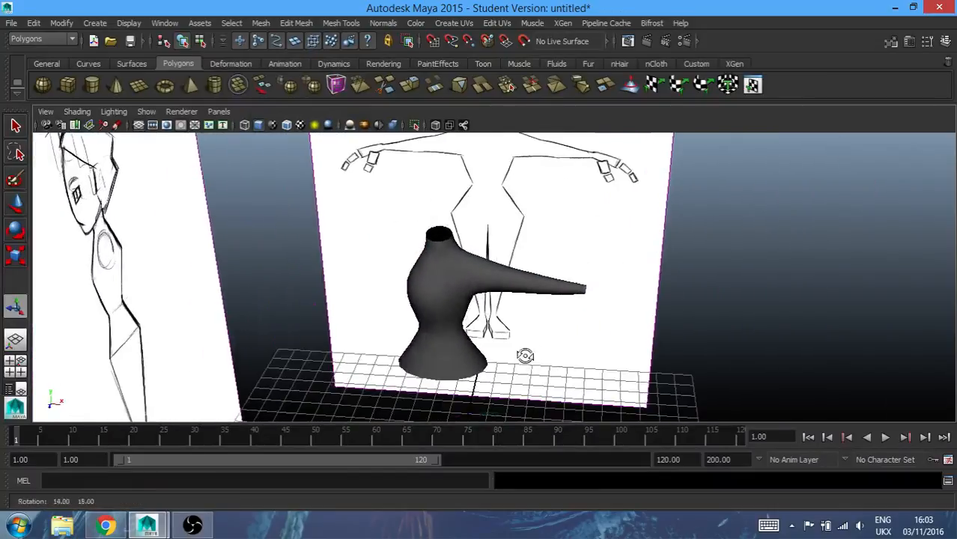
left_click(479, 319)
left_click_drag(479, 318, 442, 313, "alt")
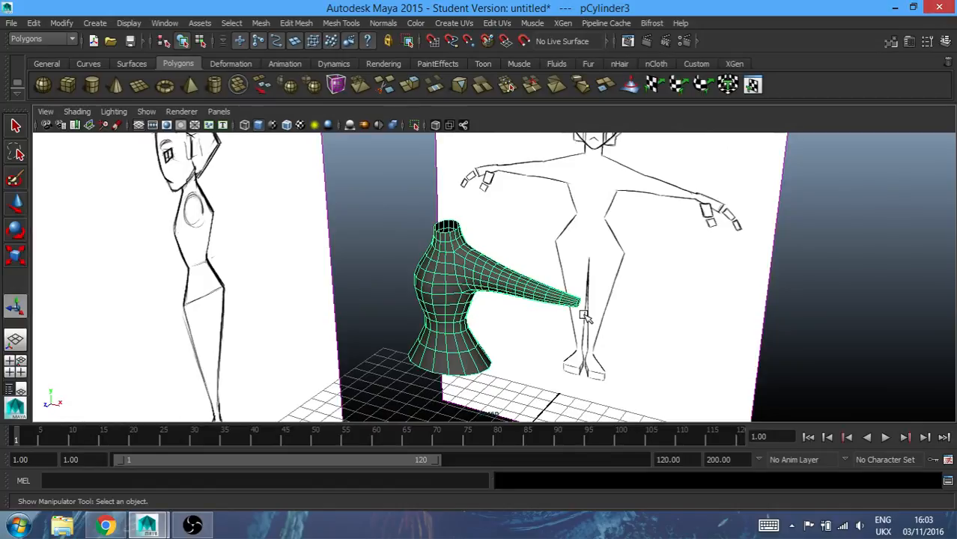
mouse_move(545, 385)
left_mouse_down("alt")
mouse_move(545, 359)
mouse_move(564, 344)
left_mouse_up("alt")
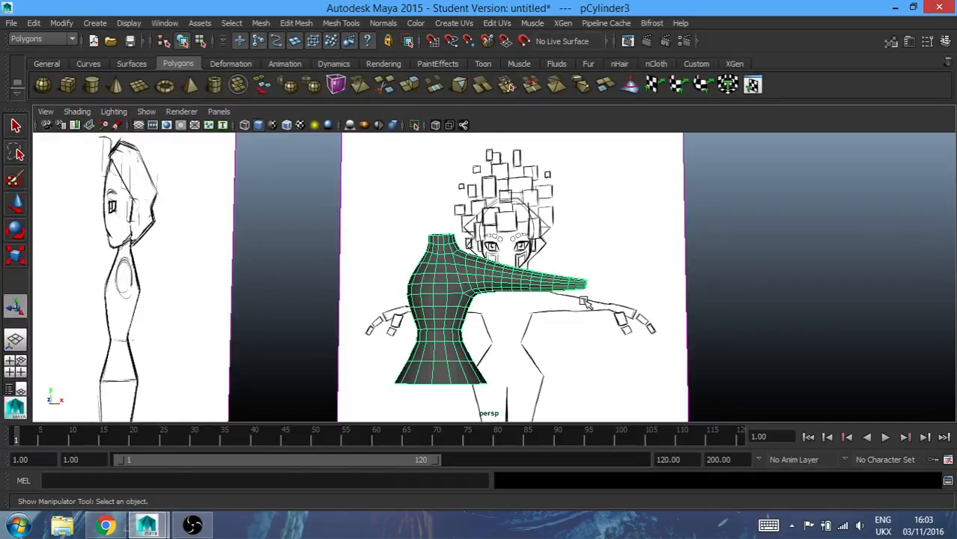
left_click_drag(587, 301, 532, 225, "alt")
left_click_drag(506, 340, 528, 455, "alt")
left_click_drag(518, 416, 508, 392, "alt")
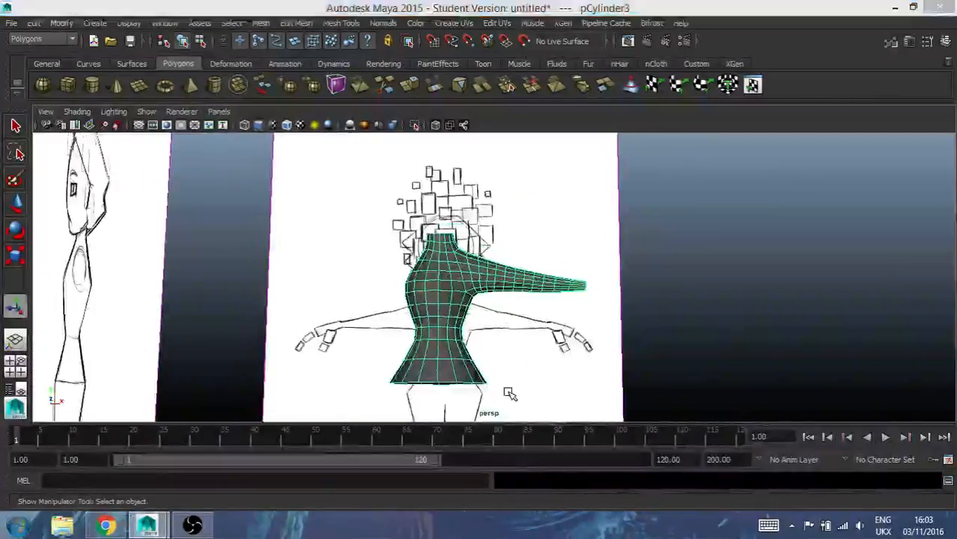
In the front view, scale the torso's bottom edge loop outward along X to match the reference hip width
key("space")
key("space")
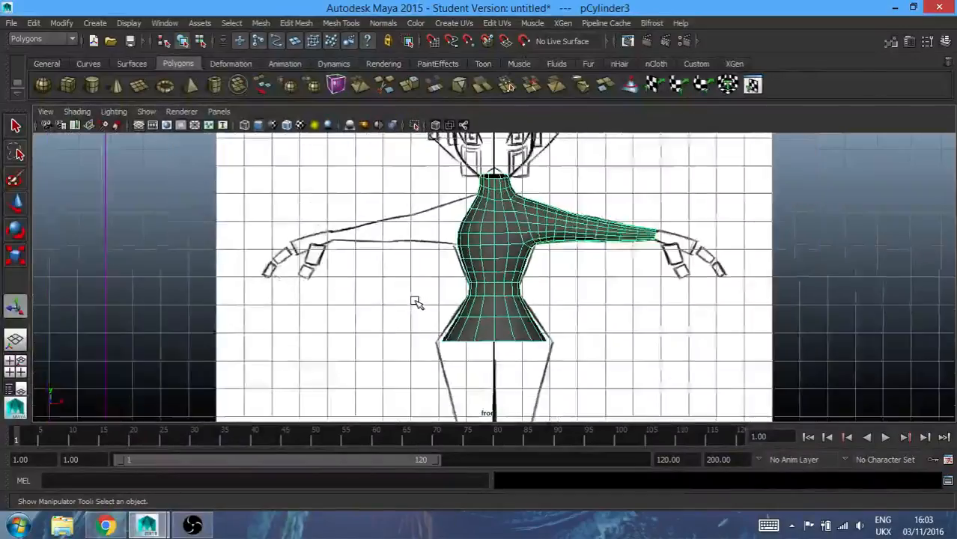
scroll(416, 301, "up", 3)
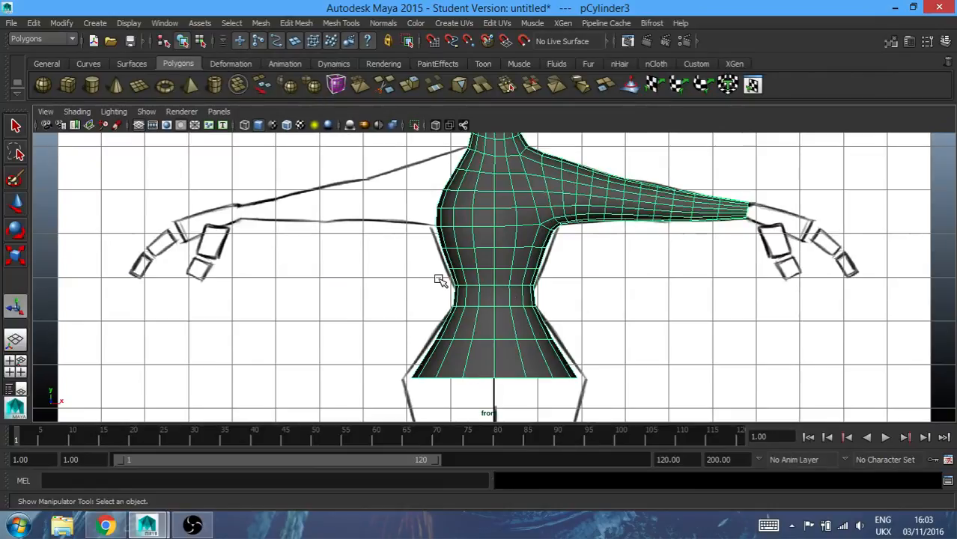
left_click(276, 40)
double_click(480, 375)
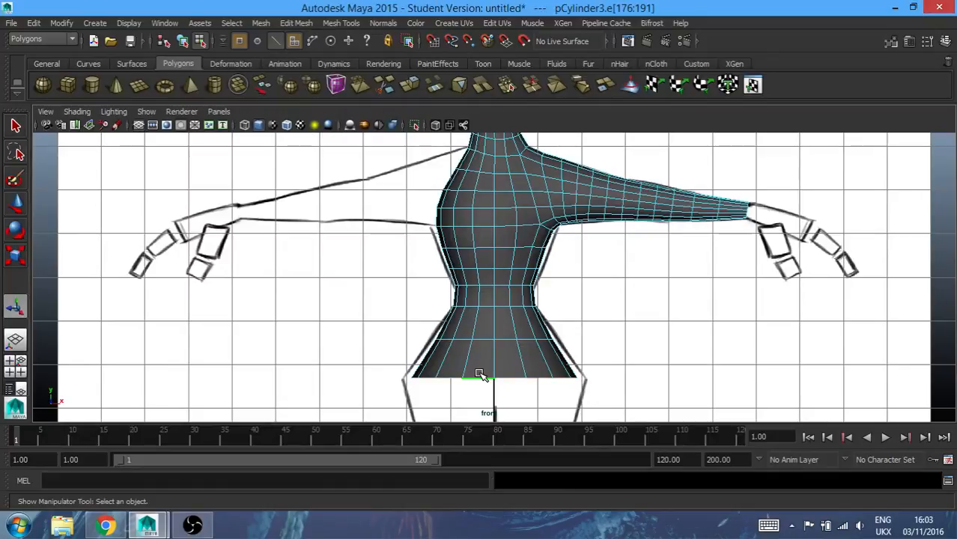
key("r")
left_click_drag(621, 377, 635, 376)
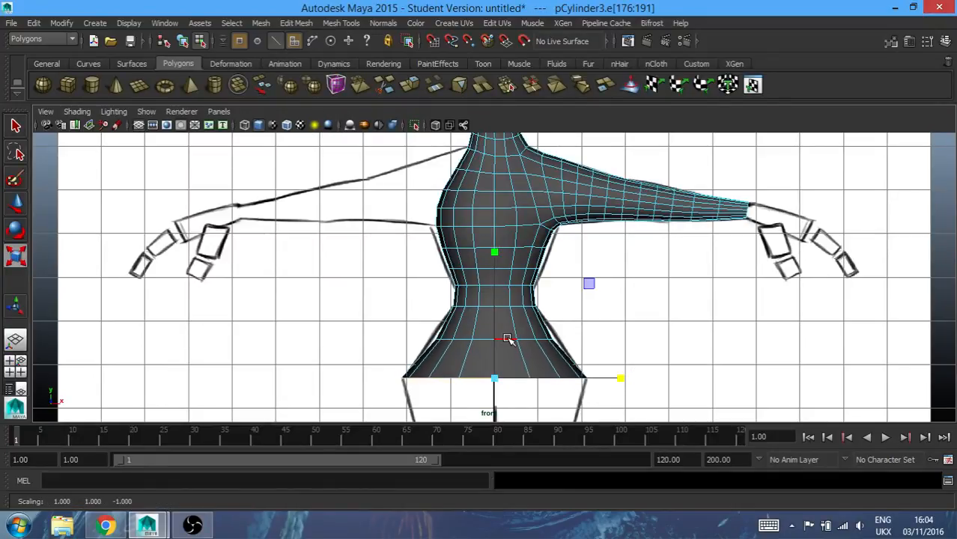
Widen the edge loop above the hem and the loop just below the waist along X to follow the reference outline
double_click(507, 339)
left_click_drag(620, 339, 636, 337)
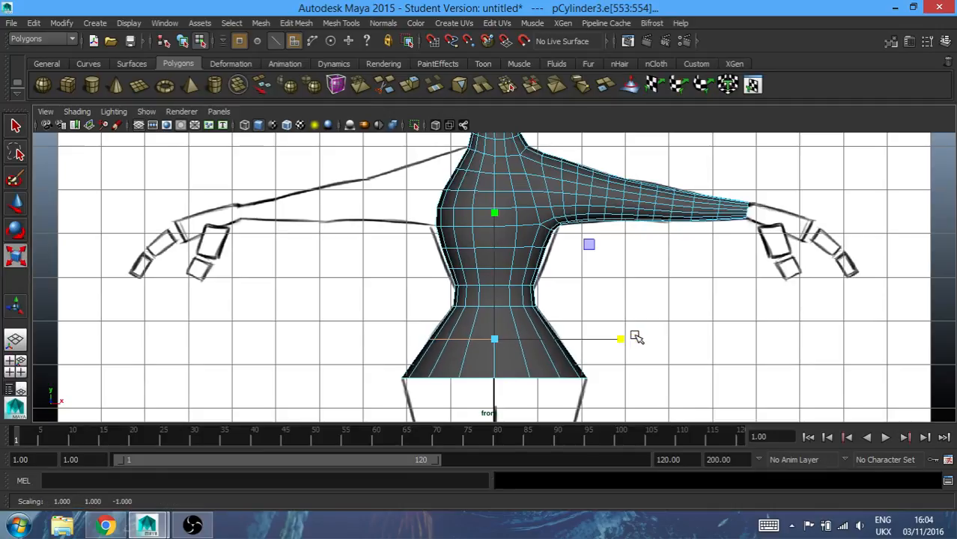
left_click(483, 305)
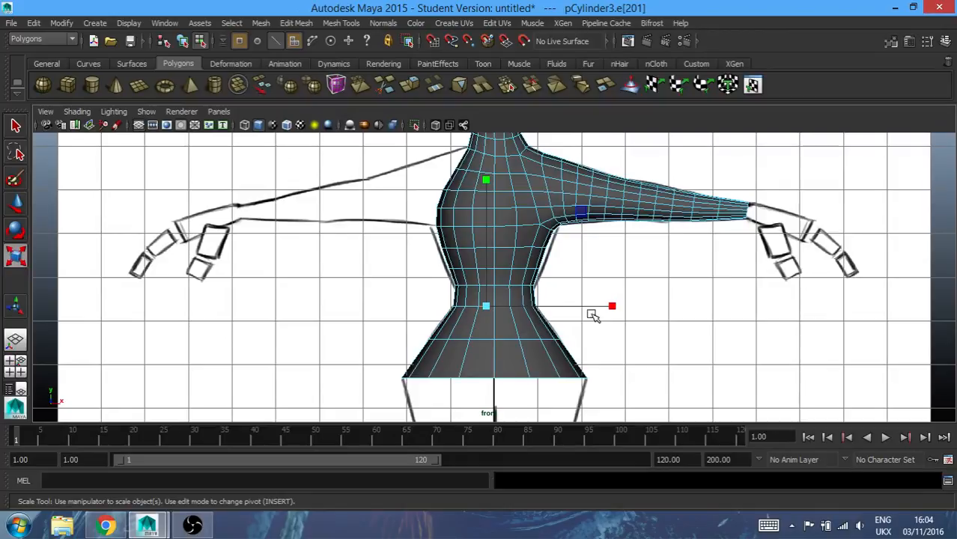
left_click(397, 292)
double_click(470, 308)
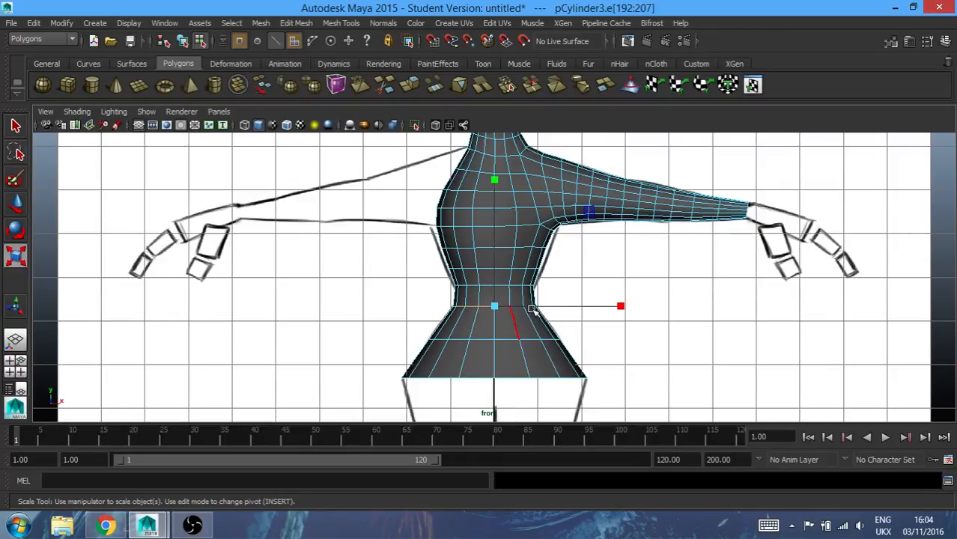
mouse_move(624, 306)
left_mouse_down()
mouse_move(596, 302)
mouse_move(631, 293)
left_mouse_up()
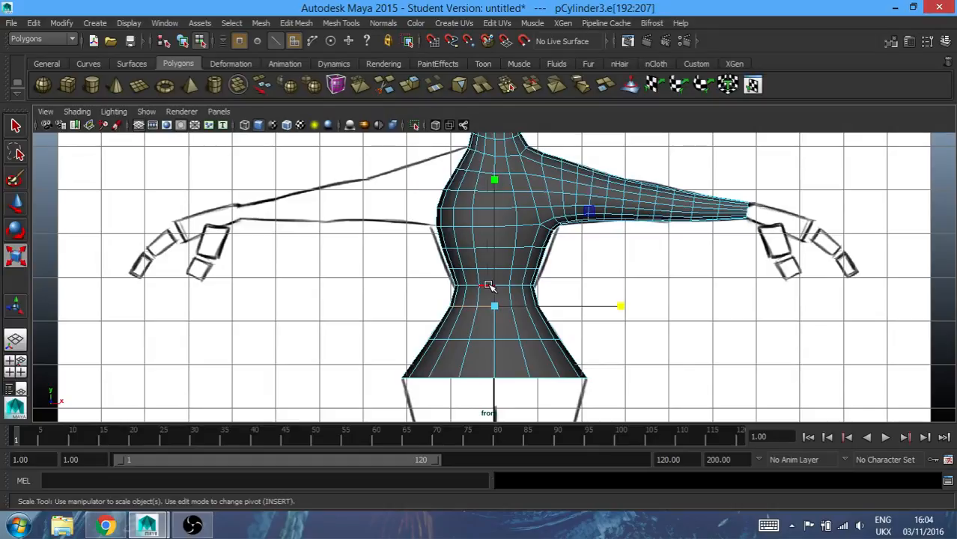
Lower the narrowest waist edge loop slightly to the reference waistline and widen the loop directly above it along X
left_click(489, 285)
key("w")
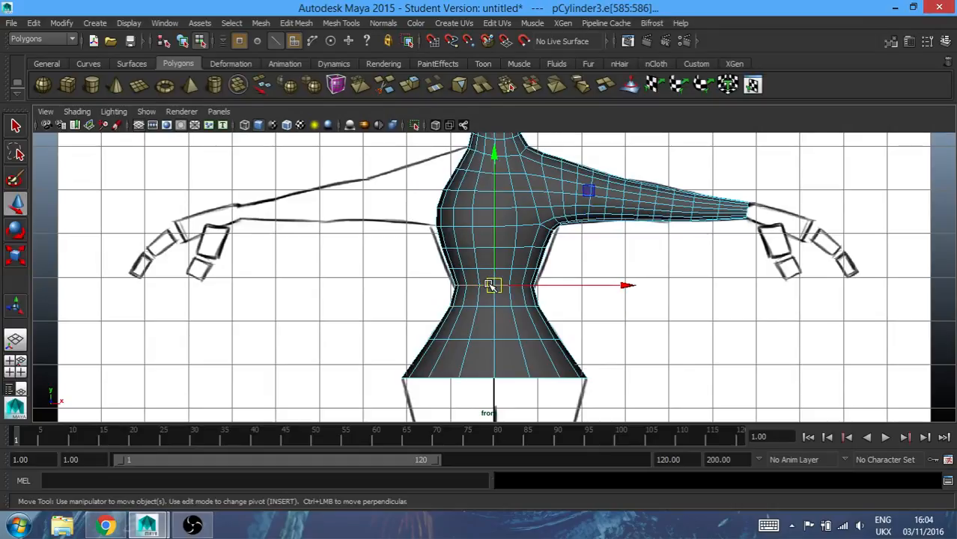
left_click_drag(495, 155, 496, 161)
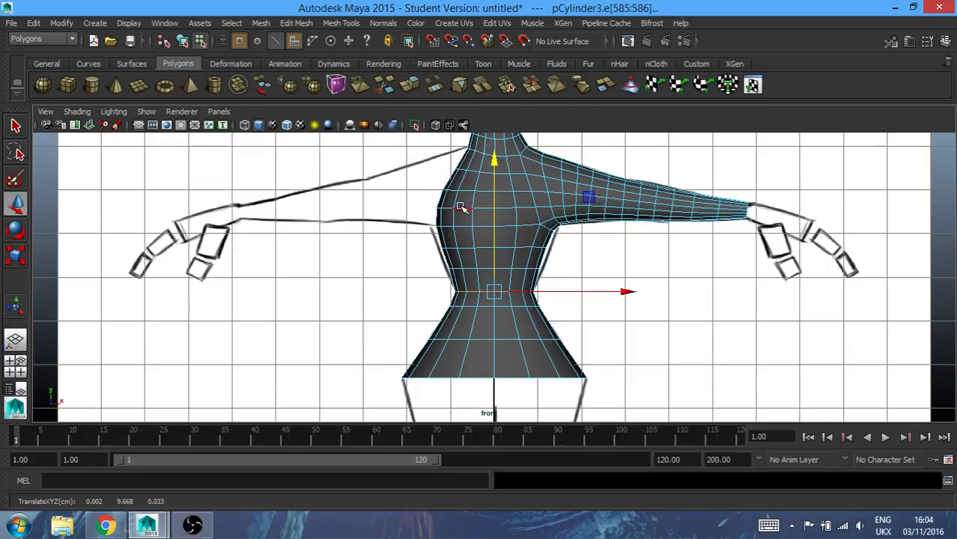
double_click(464, 271)
key("r")
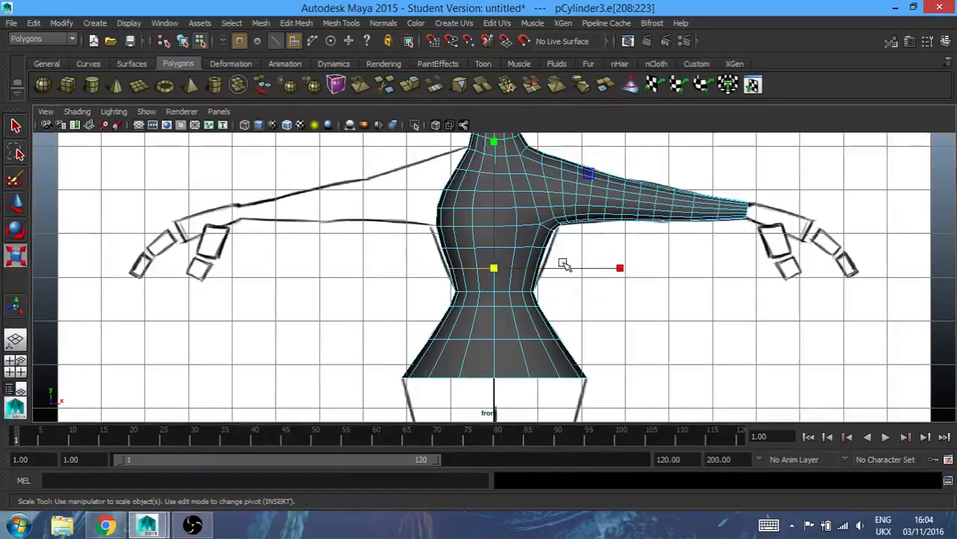
left_click_drag(618, 266, 626, 267)
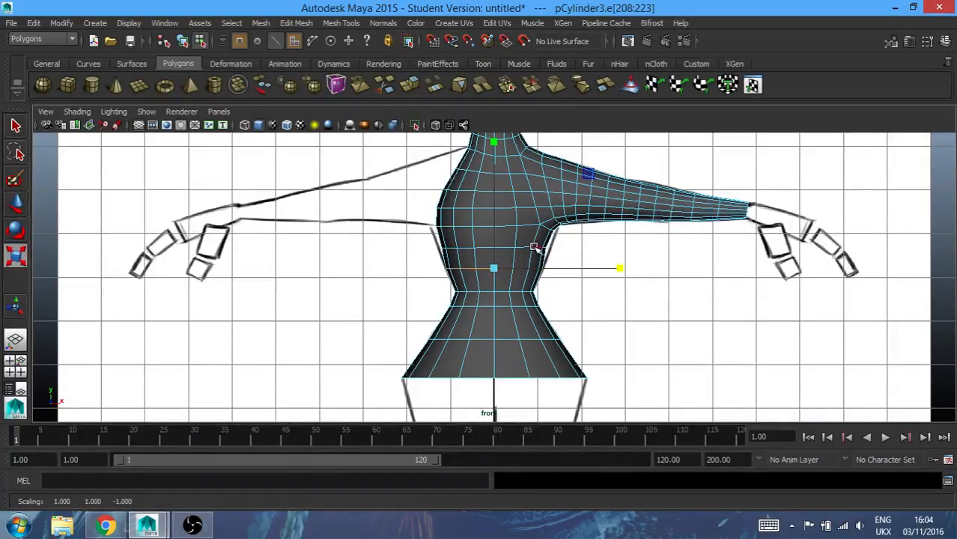
Scale the edge loop below the chest and the armpit-level loop outward along X to meet the reference torso outline
double_click(539, 248)
left_click(620, 249)
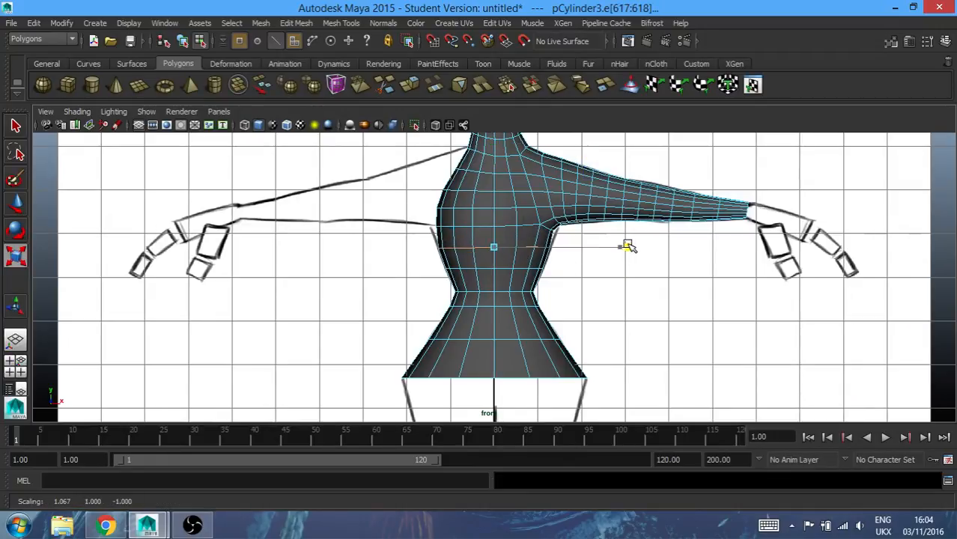
double_click(512, 226)
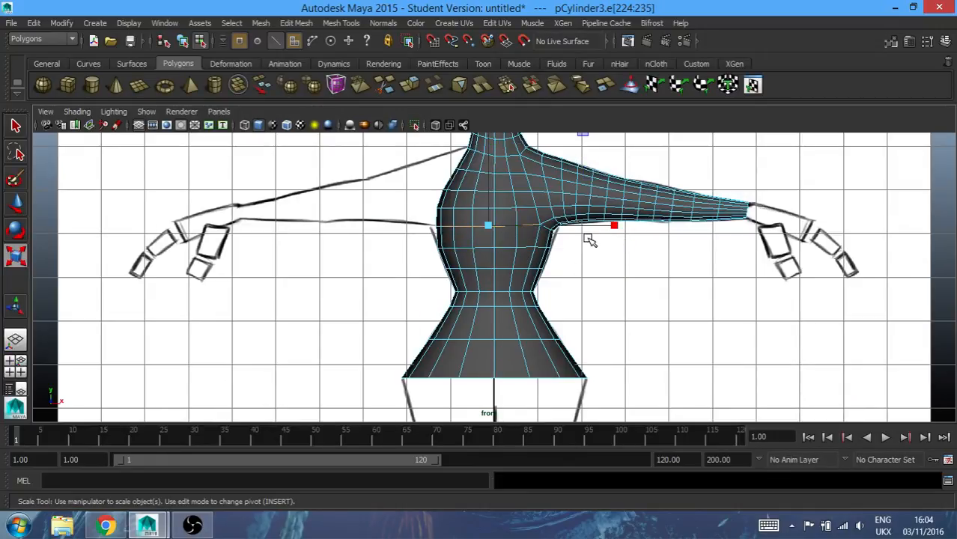
scroll(590, 259, "up", 3)
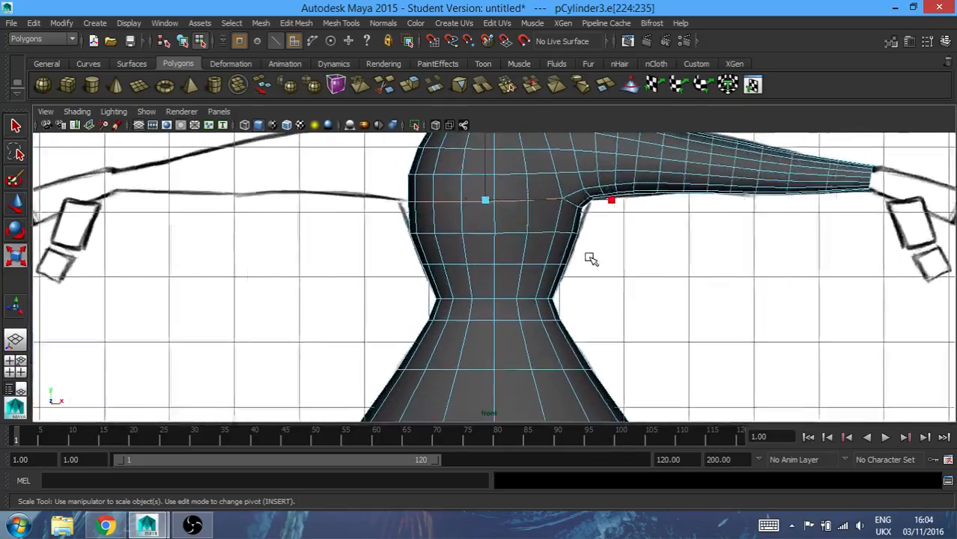
double_click(571, 202)
left_click_drag(620, 200, 633, 203)
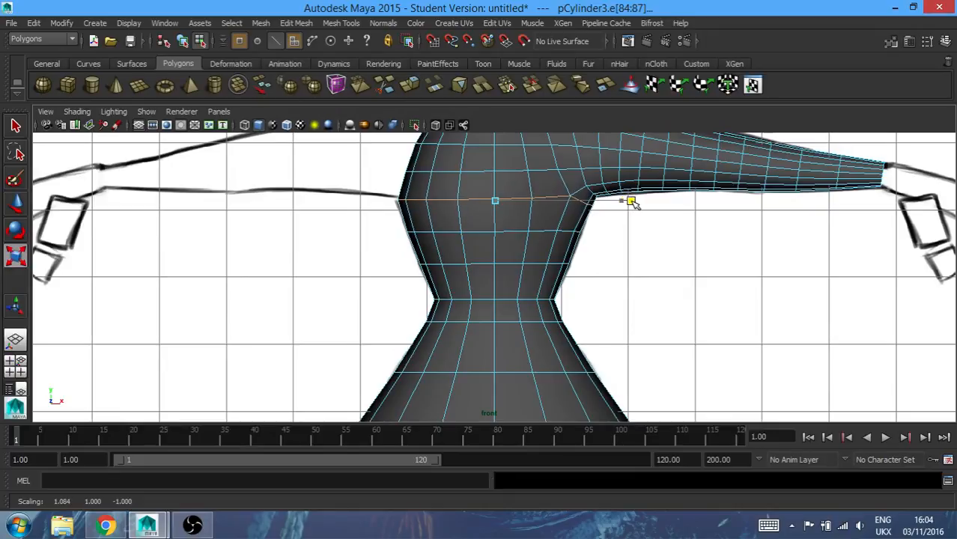
Check how the edge loops run around the armpit junction by selecting them in turn, then clear the selection
left_click(619, 247)
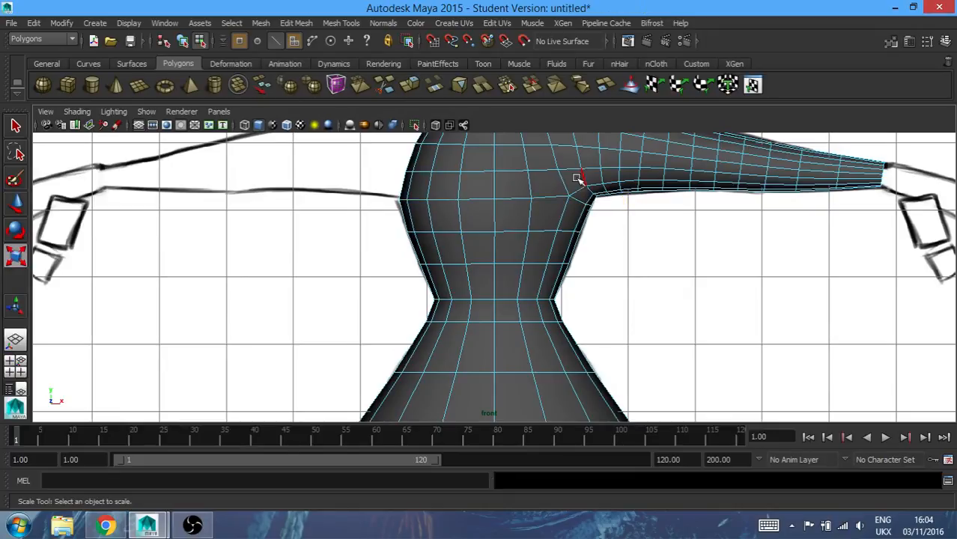
double_click(582, 197)
left_click(621, 269)
double_click(560, 201)
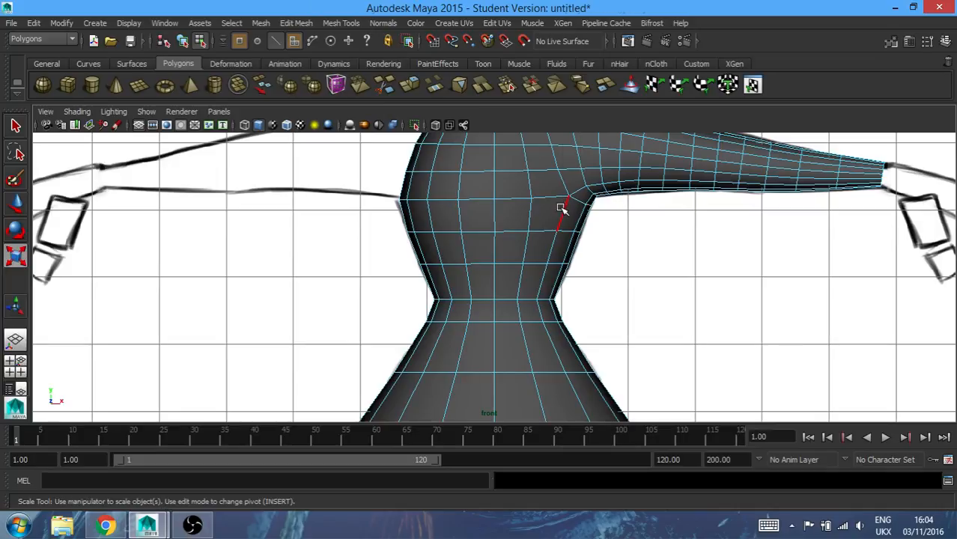
left_click(618, 216)
double_click(562, 180)
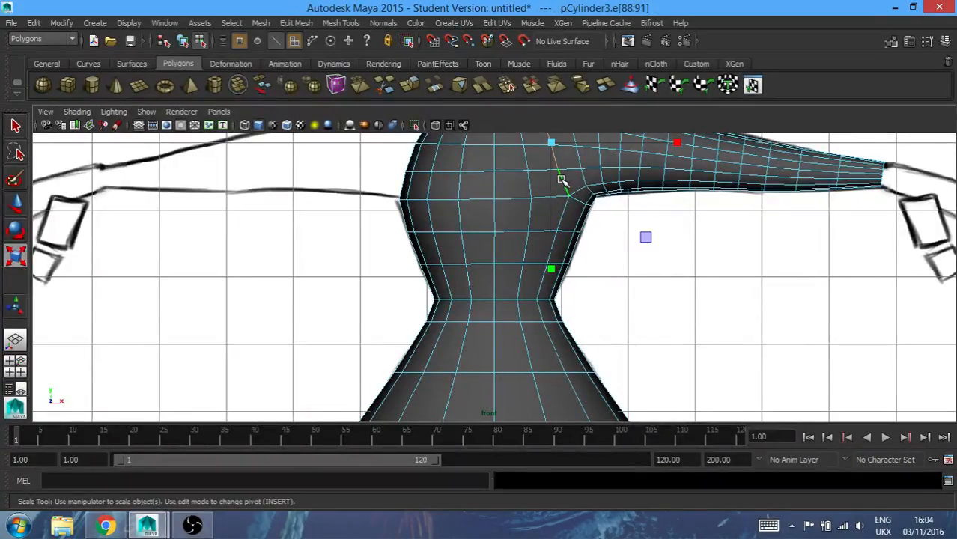
left_click(689, 277)
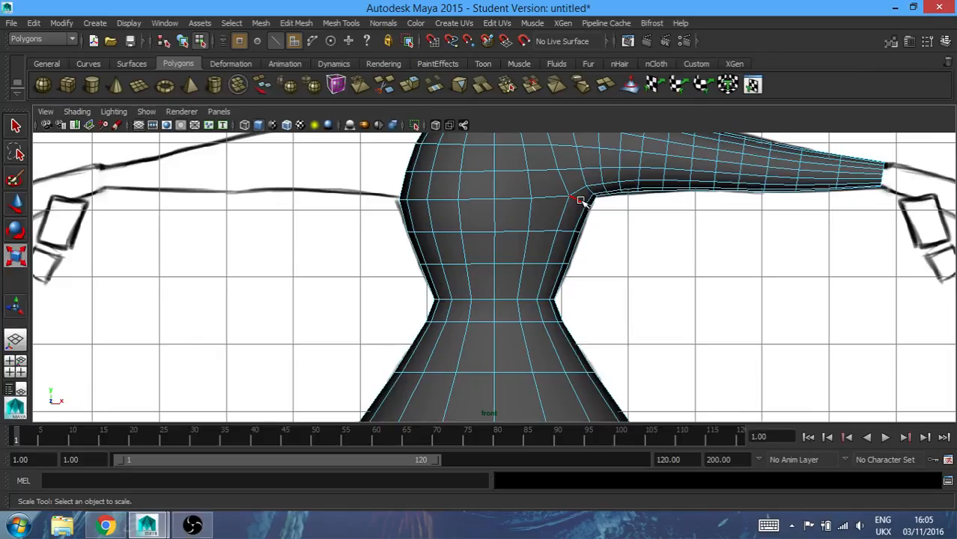
Inspect the reshaped torso, shoulder and arm topology in the perspective view, close up and from different angles
left_click_drag(722, 295, 645, 283, "alt")
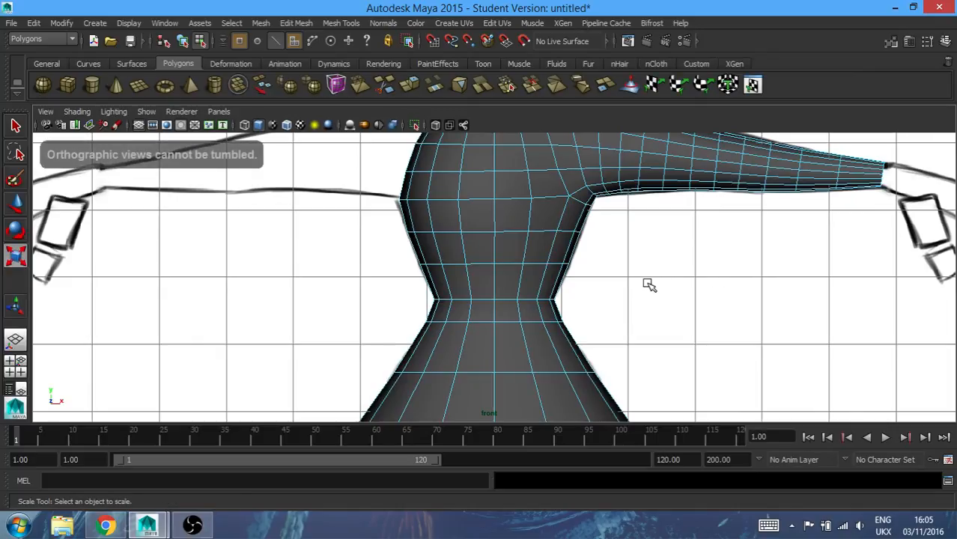
key("space")
key("space")
left_click_drag(659, 274, 727, 268, "alt")
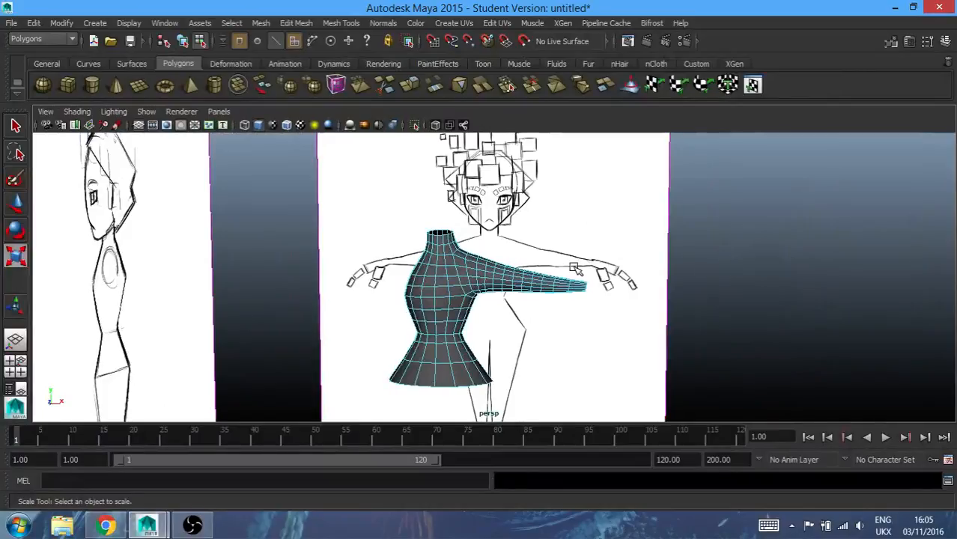
scroll(487, 290, "up", 3)
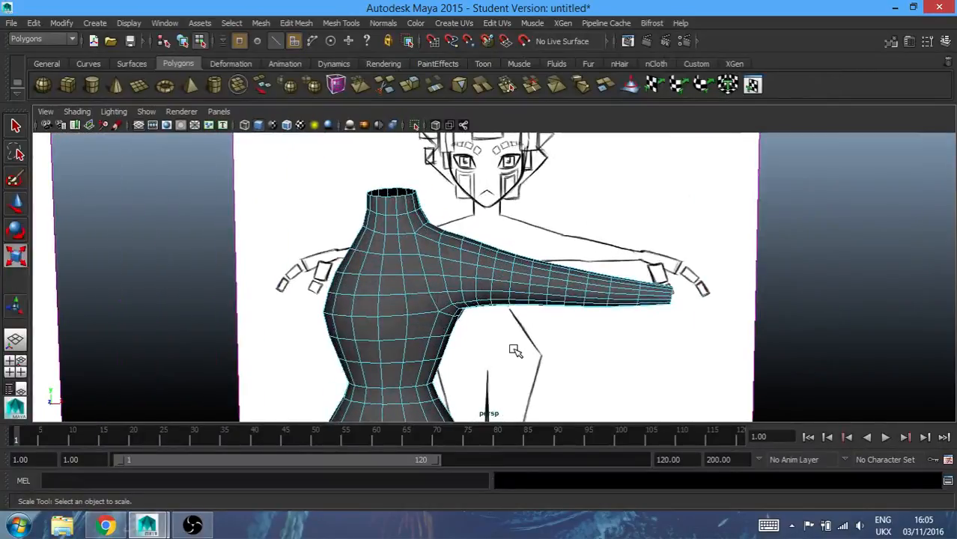
left_click_drag(455, 306, 432, 301, "alt")
key("r")
left_click_drag(546, 370, 503, 333, "alt")
scroll(500, 324, "down", 5)
scroll(501, 324, "up", 3)
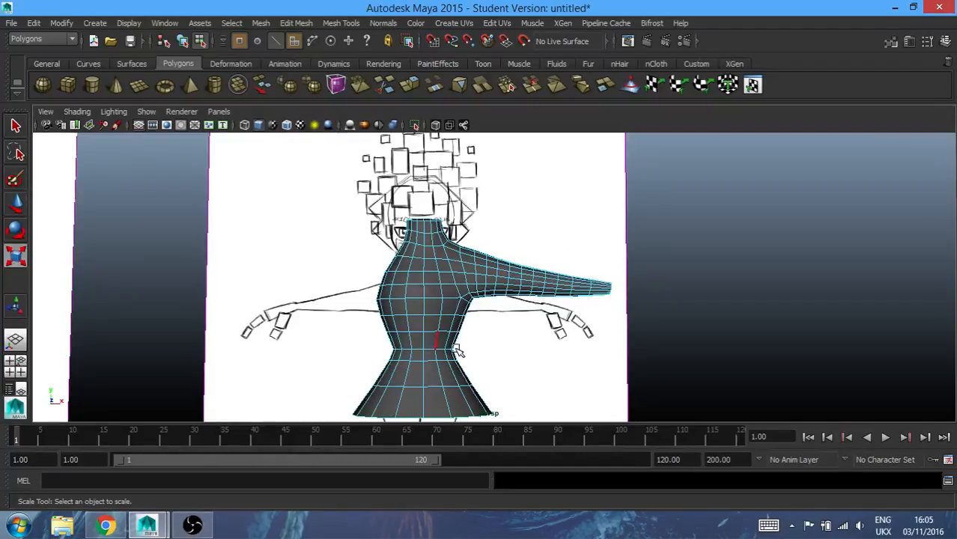
mouse_move(517, 352)
left_mouse_down("alt")
mouse_move(373, 356)
mouse_move(535, 344)
mouse_move(457, 357)
mouse_move(535, 352)
mouse_move(508, 348)
left_mouse_up("alt")
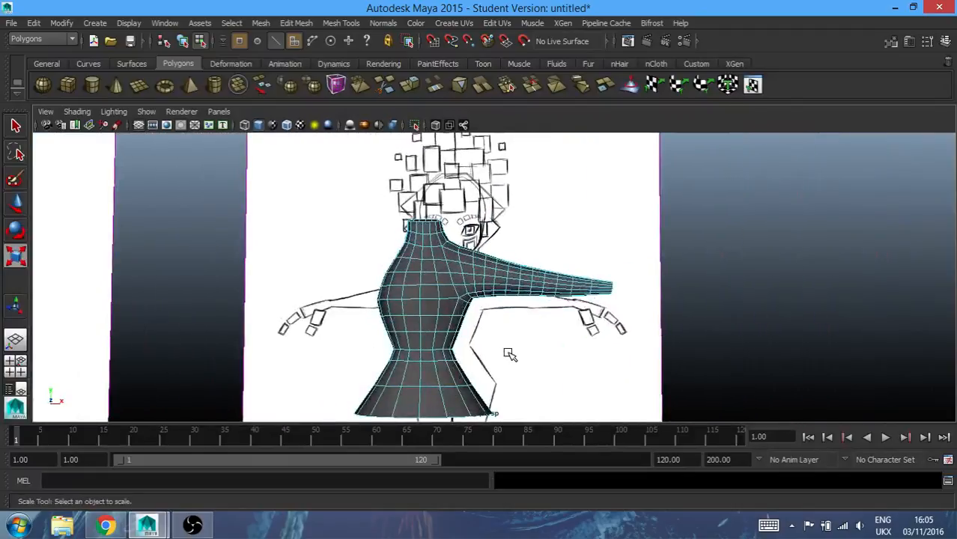
Return to the full-size front view and compare the whole torso and arm with the reference drawing
key("space")
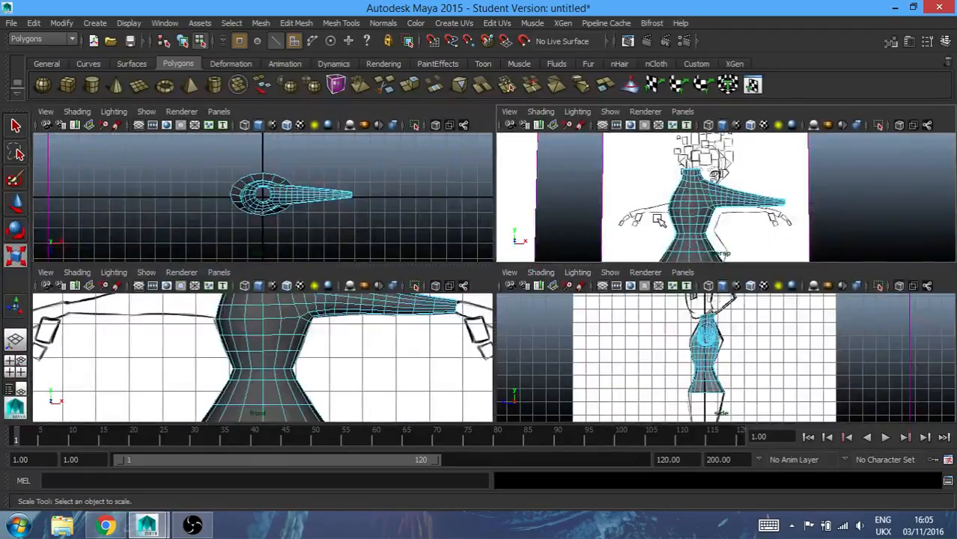
key("space")
key("space")
key("space")
left_click_drag(517, 341, 536, 335, "alt")
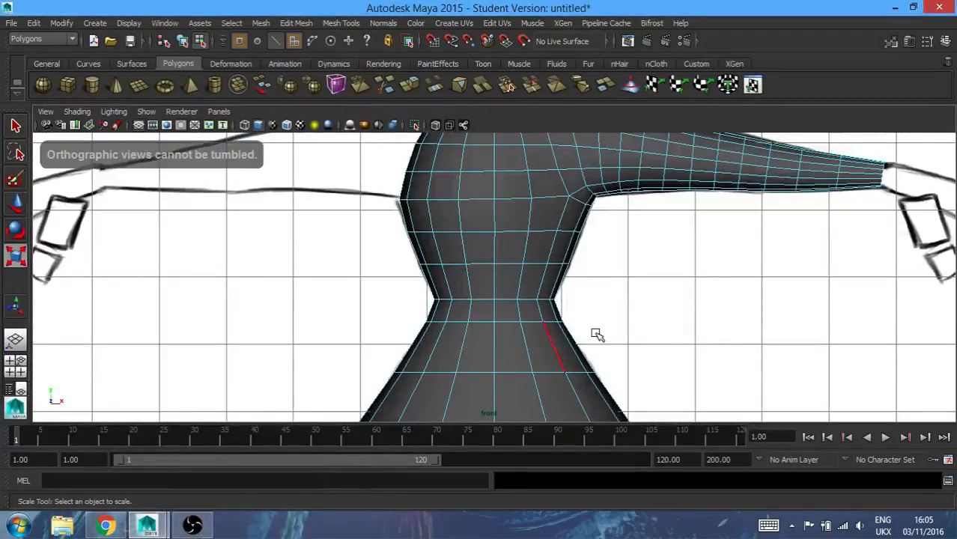
scroll(674, 334, "down", 5)
scroll(674, 334, "up", 3)
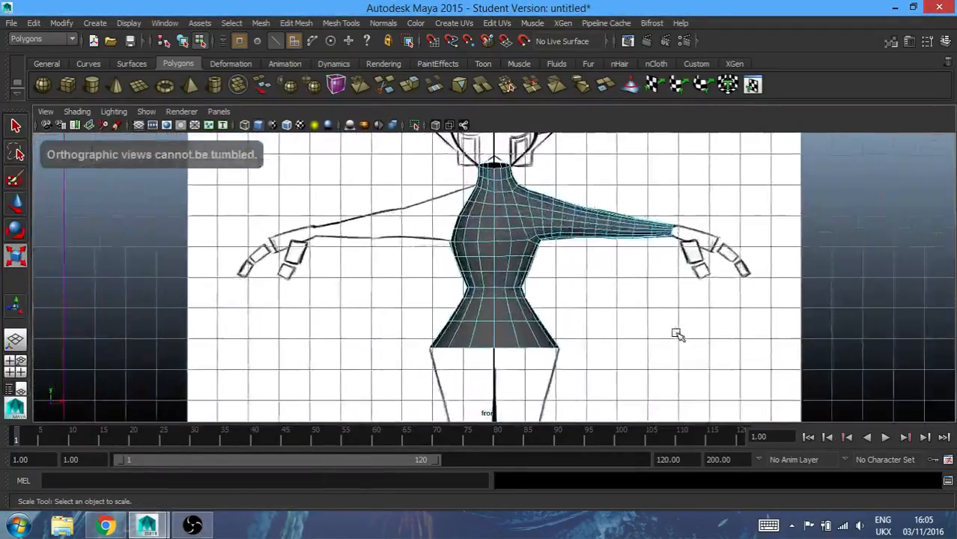
scroll(677, 334, "up", 3)
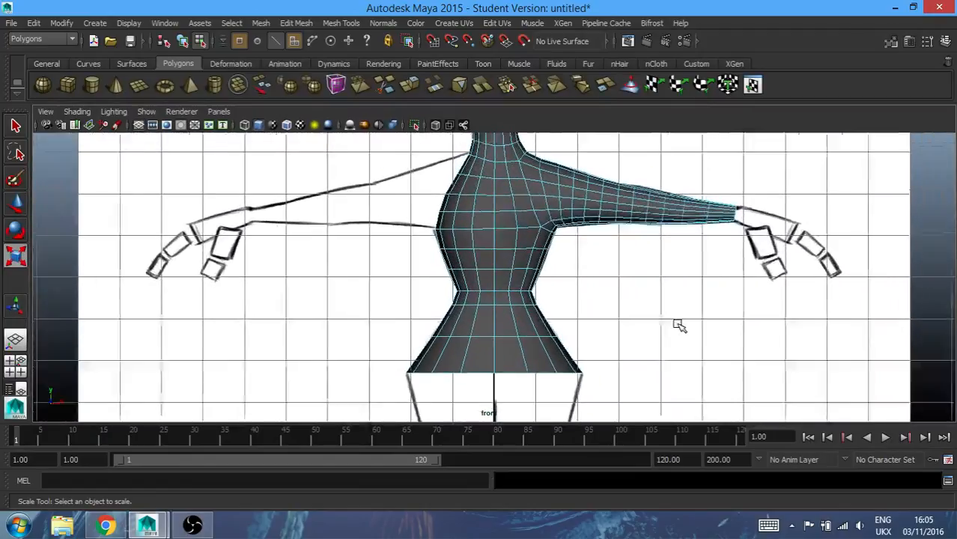
scroll(679, 325, "down", 3)
scroll(679, 325, "up", 3)
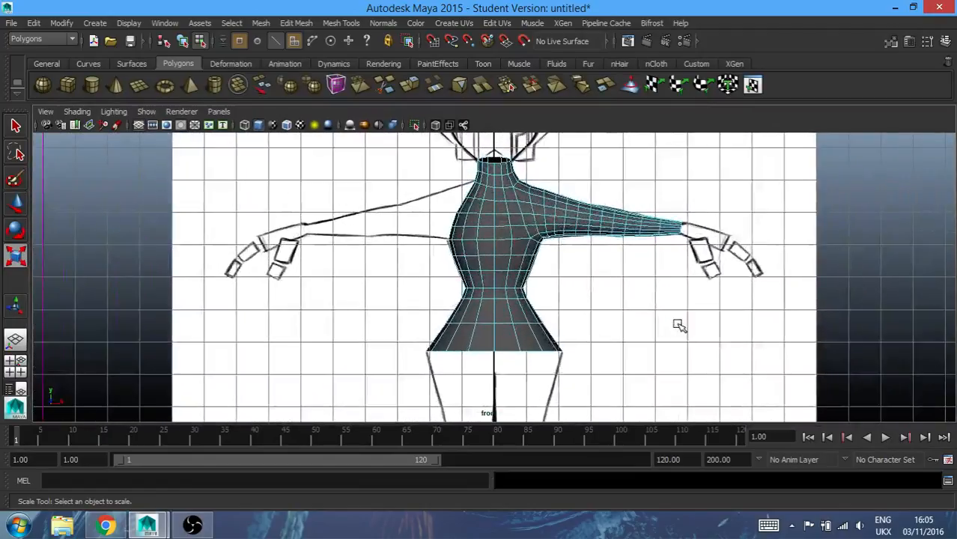
Delete the armless half of the torso mesh up to the centre line, working in the perspective view
key("space")
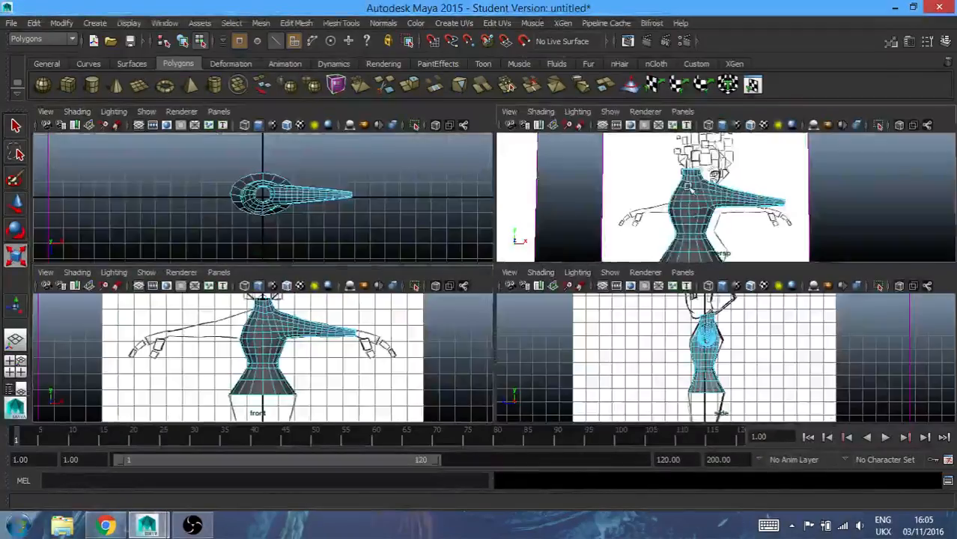
key("space")
left_click_drag(684, 331, 691, 290, "alt")
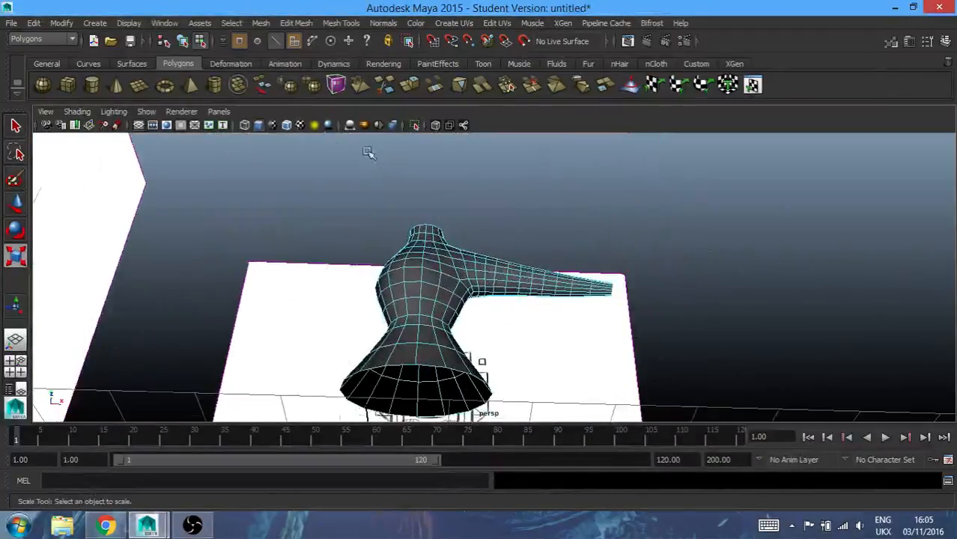
left_click_drag(363, 237, 364, 287, "alt")
left_click(293, 42)
left_click(276, 41)
left_click_drag(374, 210, 438, 413)
key("Delete")
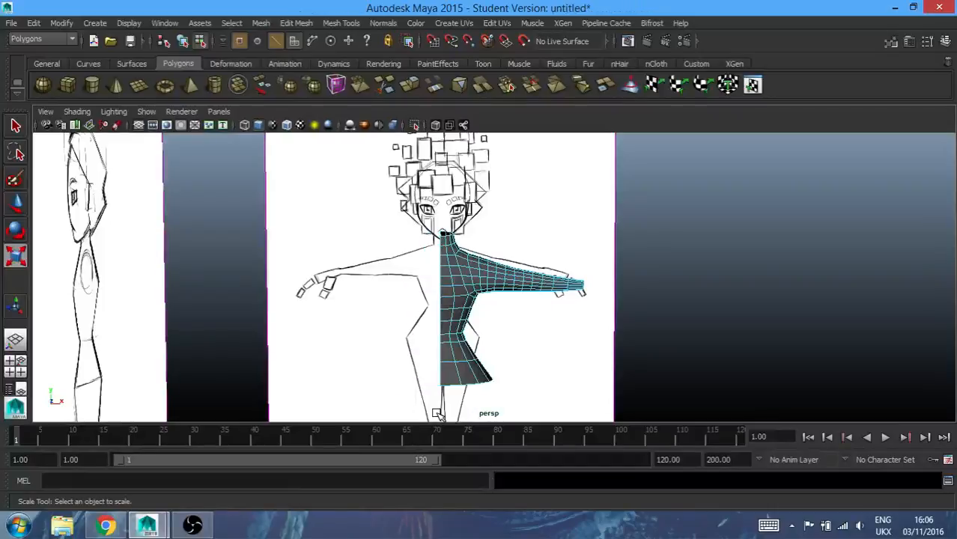
Extrude the rear hem edge next to the centre line and move it forward along Z beneath the hip opening
left_click_drag(442, 341, 437, 303, "alt")
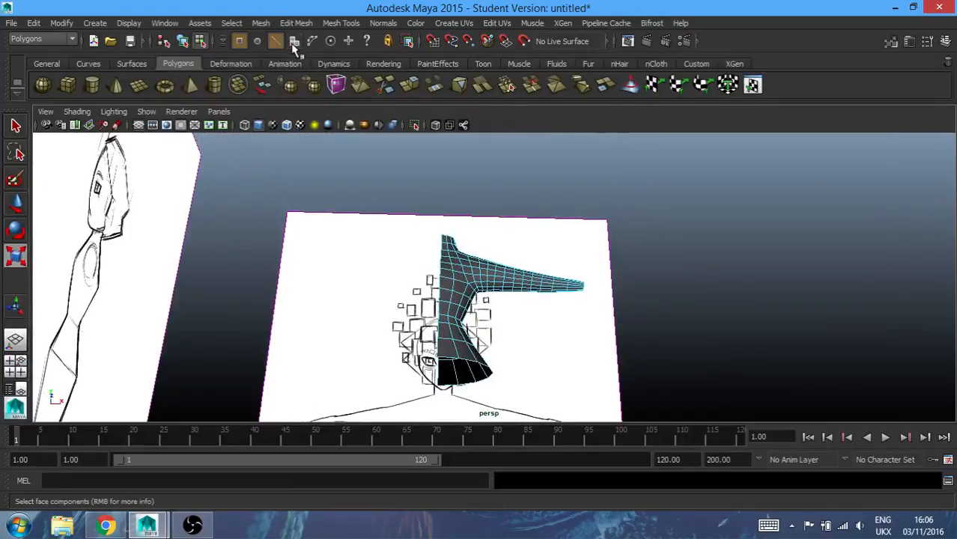
left_click_drag(506, 415, 499, 343, "alt")
scroll(499, 344, "up", 6)
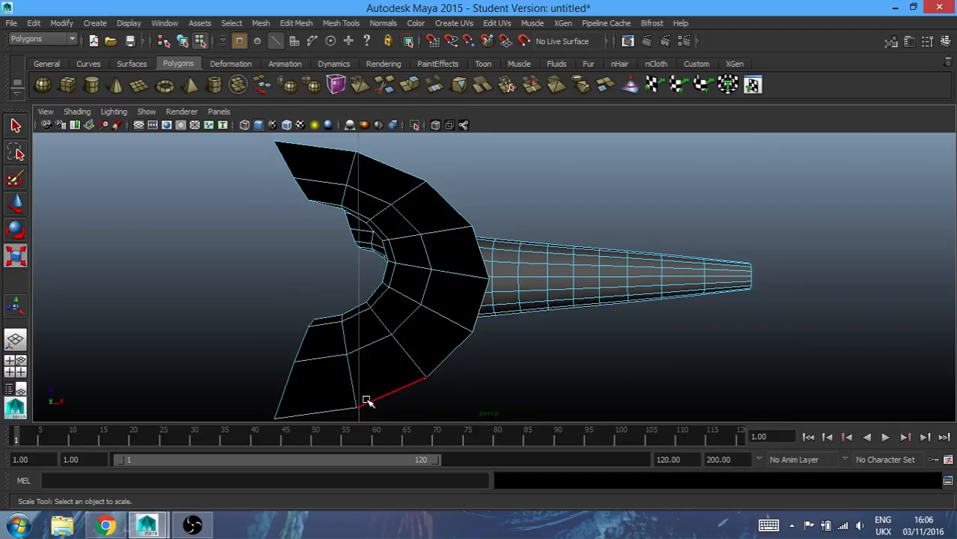
mouse_move(255, 320)
left_mouse_down("alt")
mouse_move(265, 325)
mouse_move(235, 331)
mouse_move(254, 325)
left_mouse_up("alt")
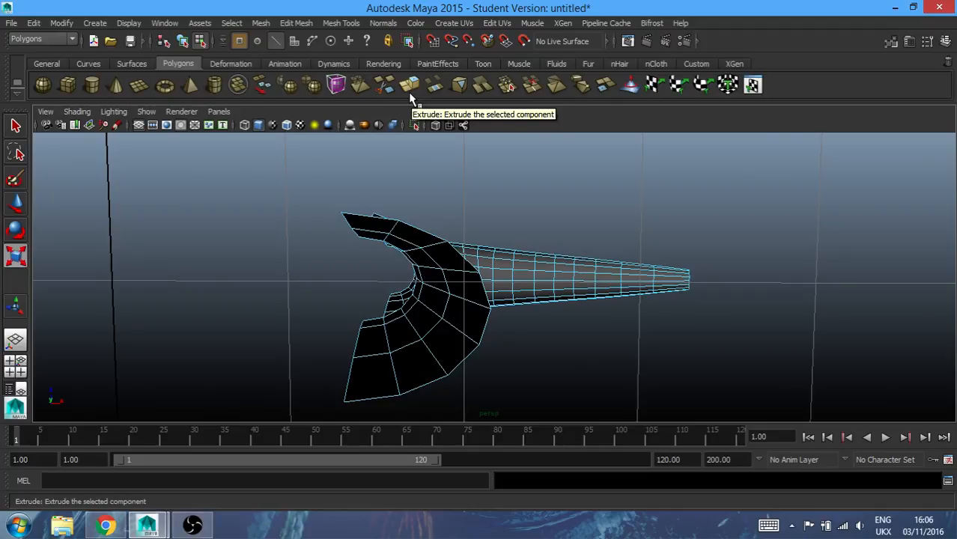
left_click(377, 394)
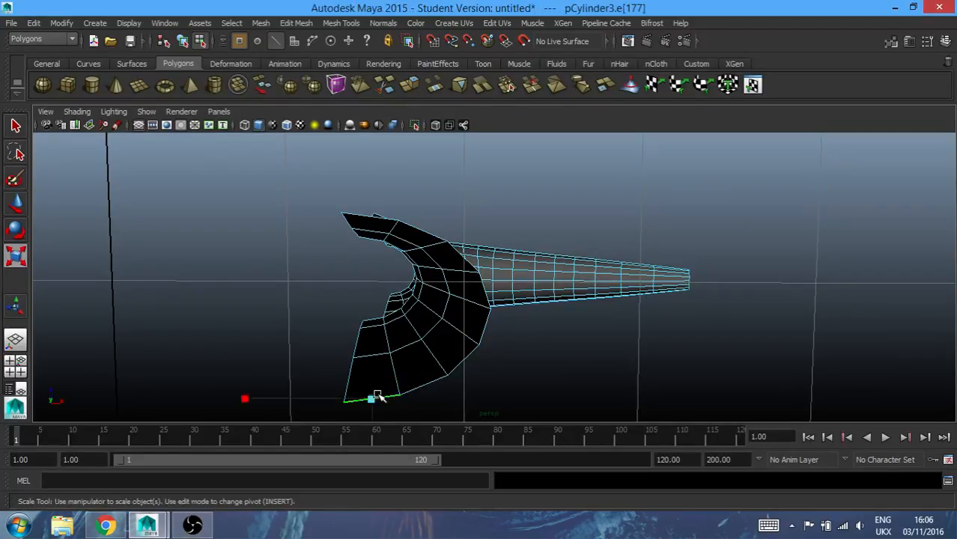
left_click(408, 85)
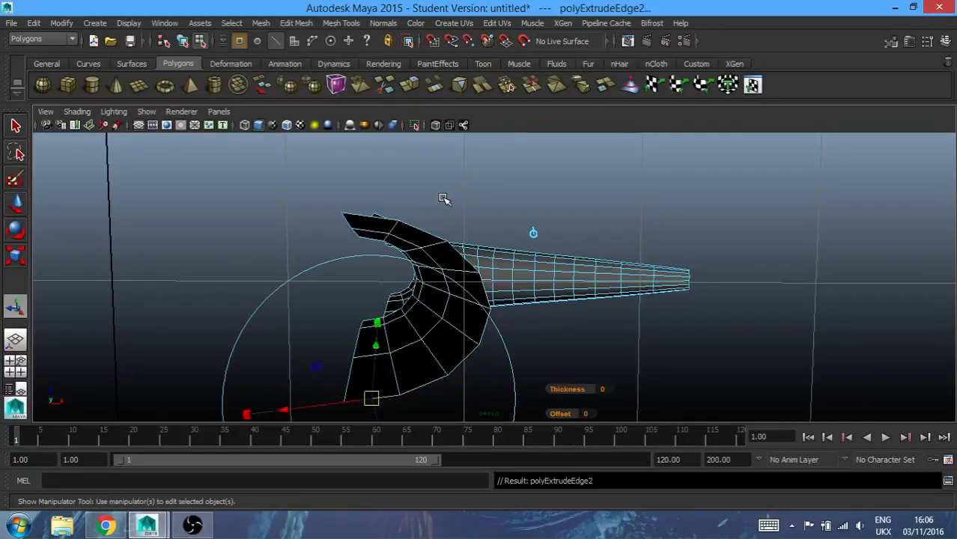
key("w")
left_click_drag(370, 271, 365, 166)
Scale the extruded edge along Z to straighten it and adjust its position midway across the hip opening
key("r")
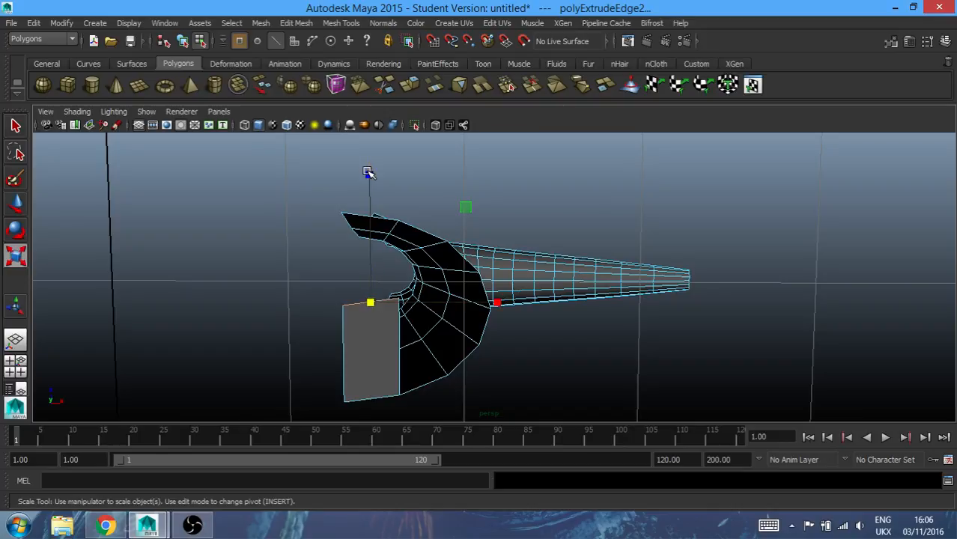
left_click_drag(370, 173, 363, 278)
mouse_move(558, 358)
left_mouse_down("alt")
mouse_move(554, 336)
mouse_move(552, 354)
left_mouse_up("alt")
key("w")
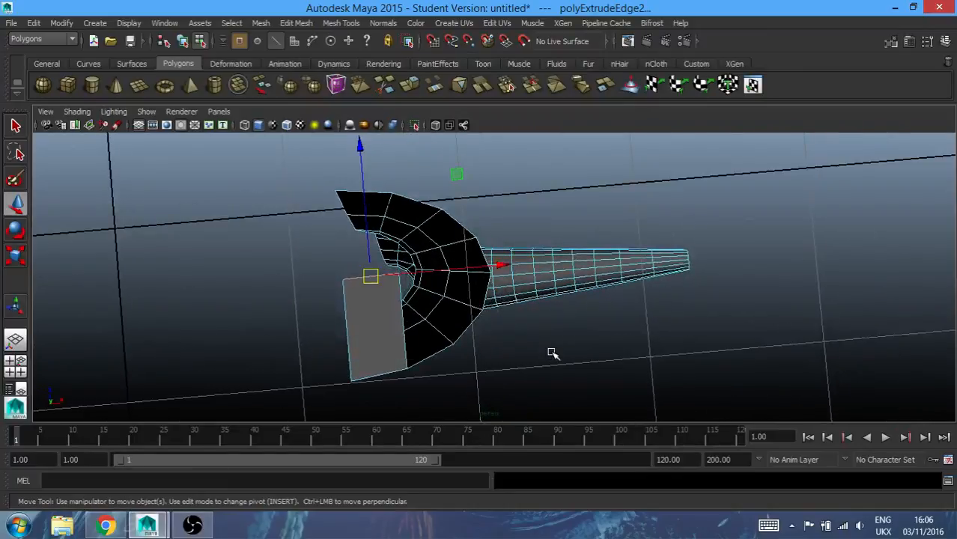
left_click_drag(349, 135, 349, 145)
Extrude the middle edge again and move it along Z until it reaches the front hem edge
left_click(457, 87)
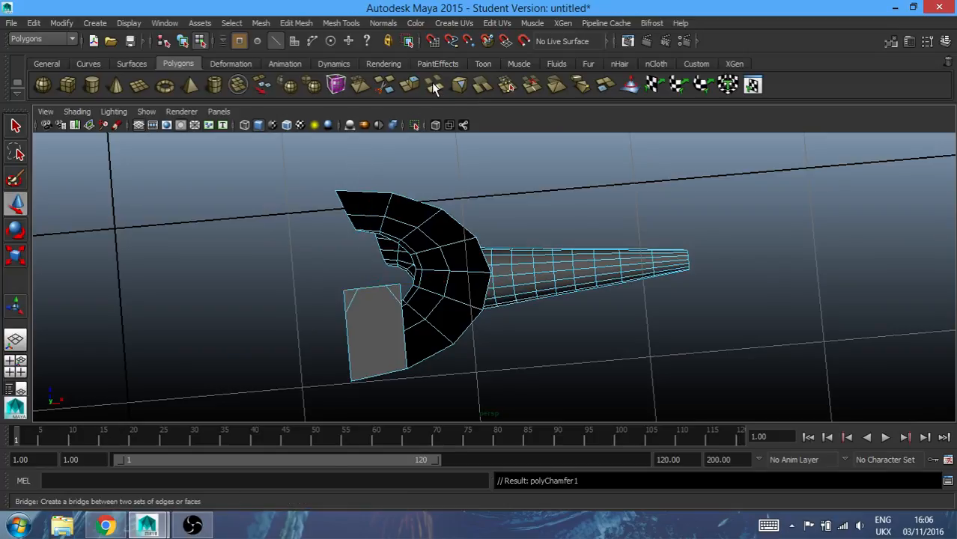
key("w")
left_click(410, 85)
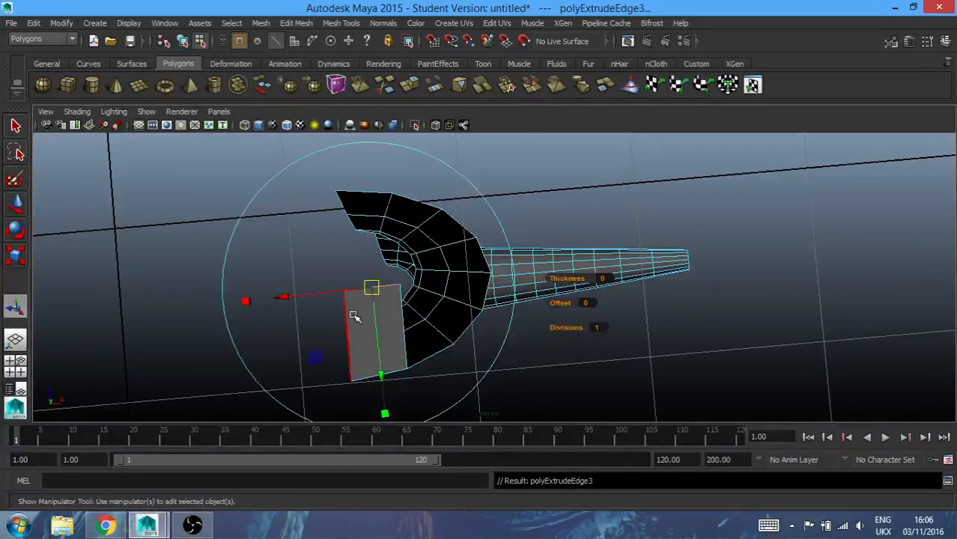
key("w")
left_click_drag(365, 173, 348, 72)
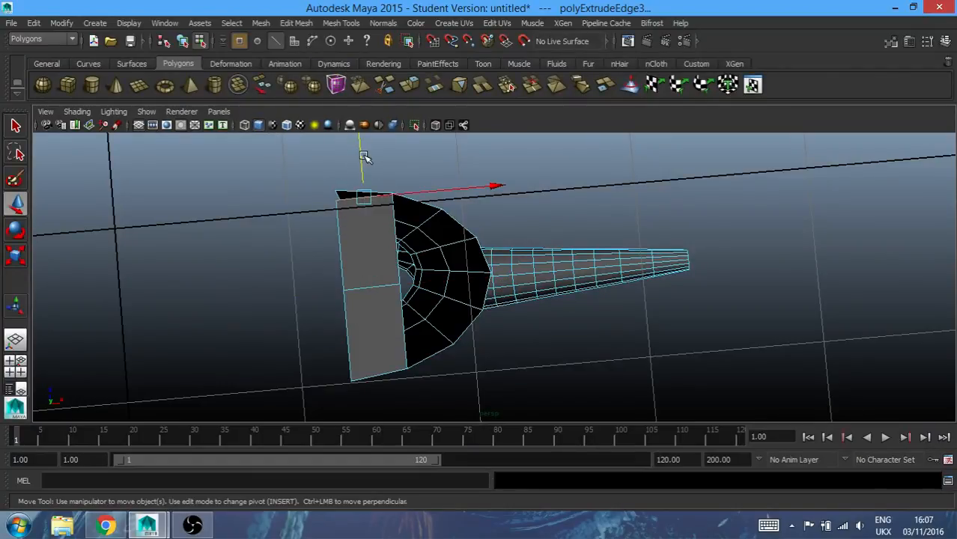
key("e")
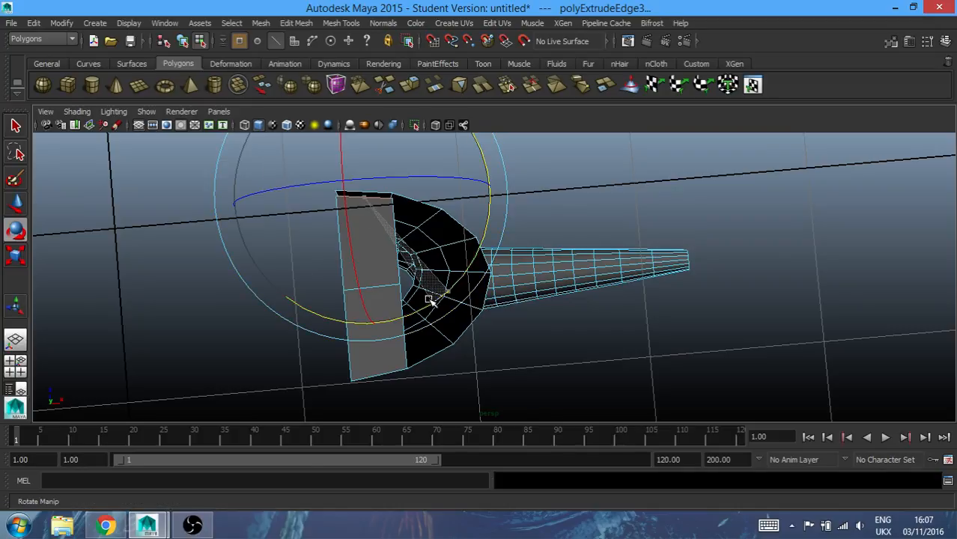
key("w")
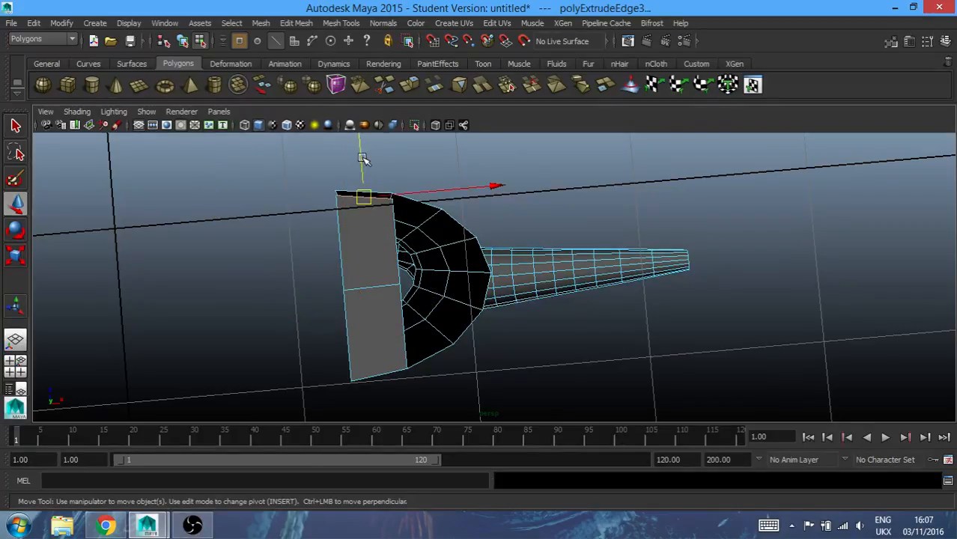
left_click_drag(363, 158, 362, 155)
Merge the outer corner vertex of the crotch strip with the adjacent vertex on the front hem
left_click(239, 41)
left_click(395, 200)
key("q")
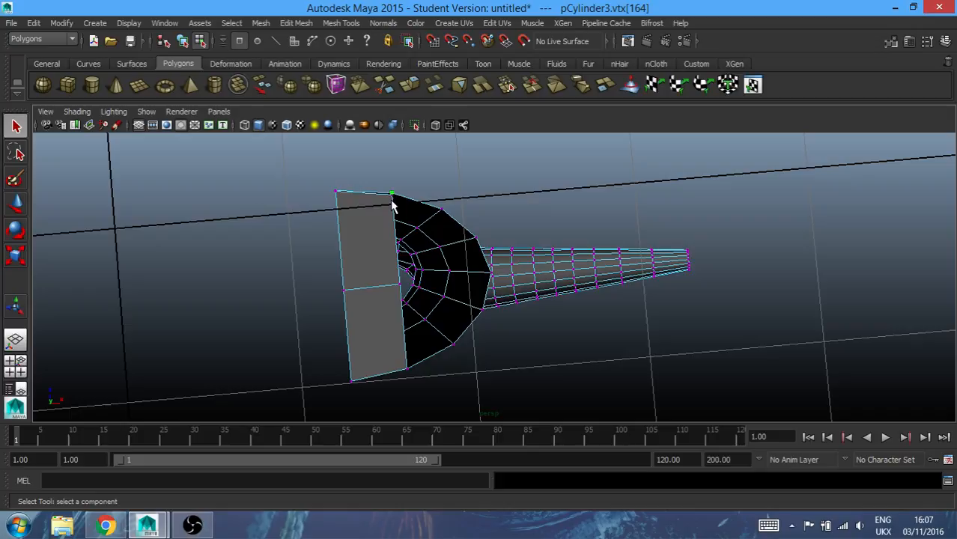
left_click_drag(475, 182, 478, 215, "alt")
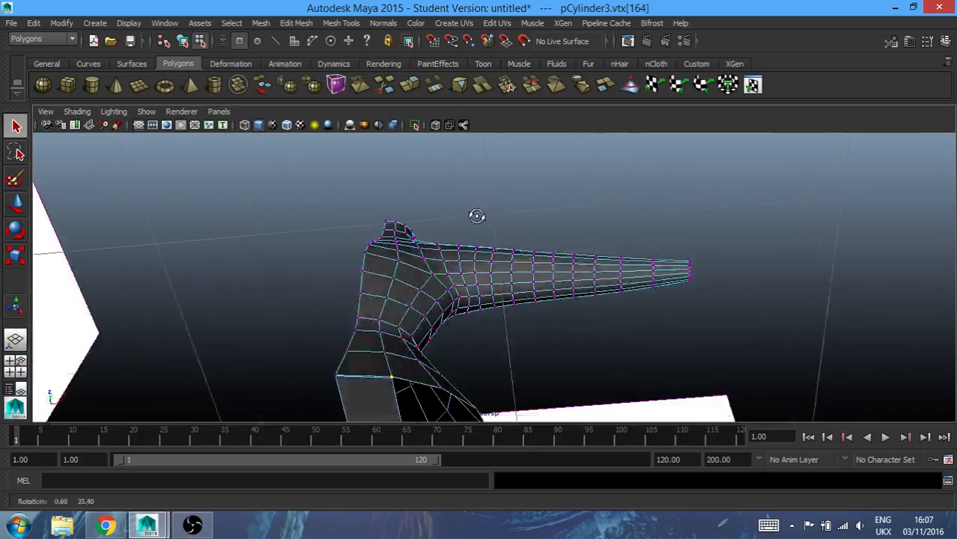
left_click(393, 386, "shift")
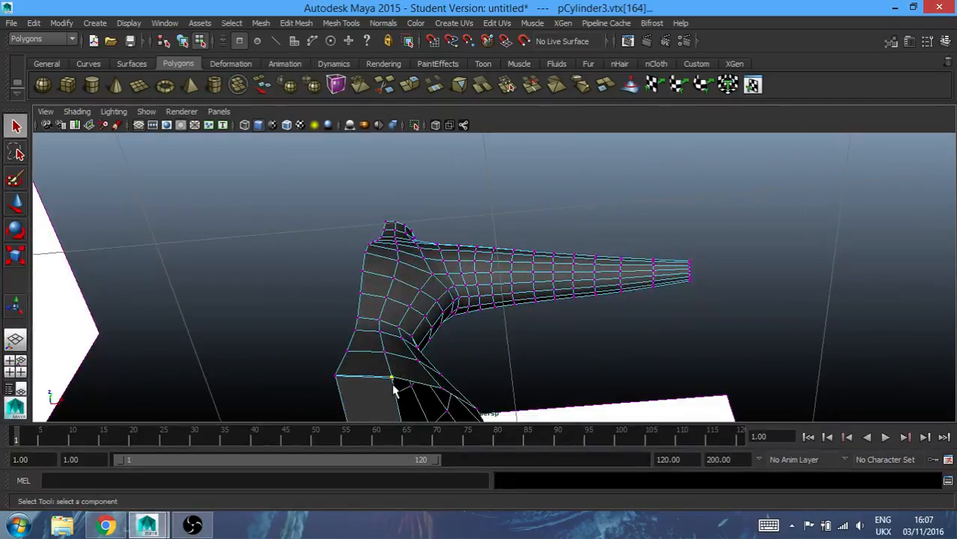
left_click_drag(609, 329, 586, 319, "alt")
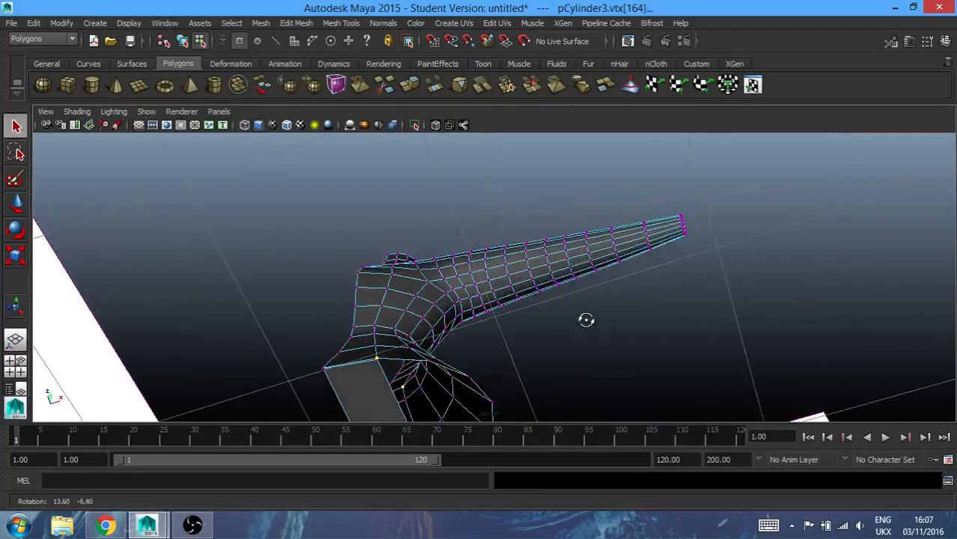
left_click(564, 337)
left_click(377, 362)
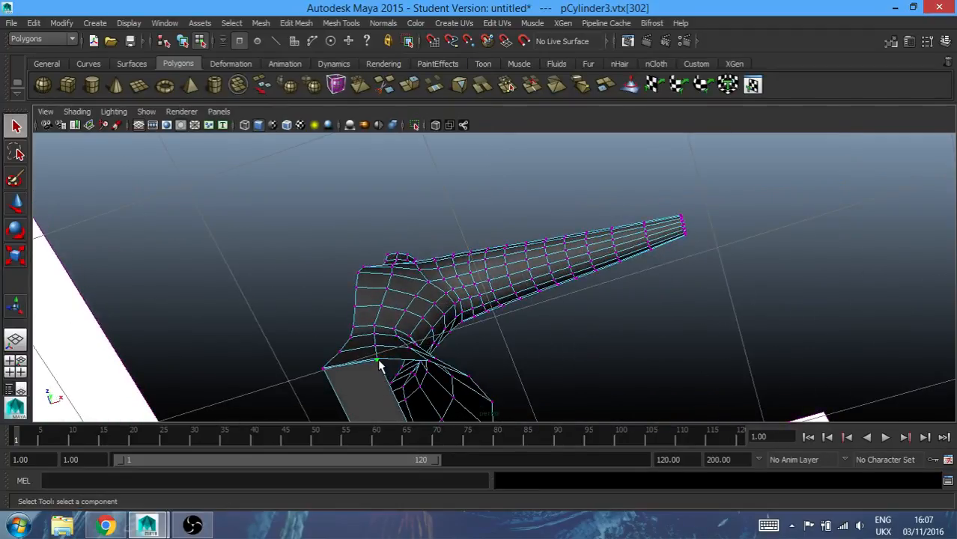
key("f")
left_click(492, 267, "shift")
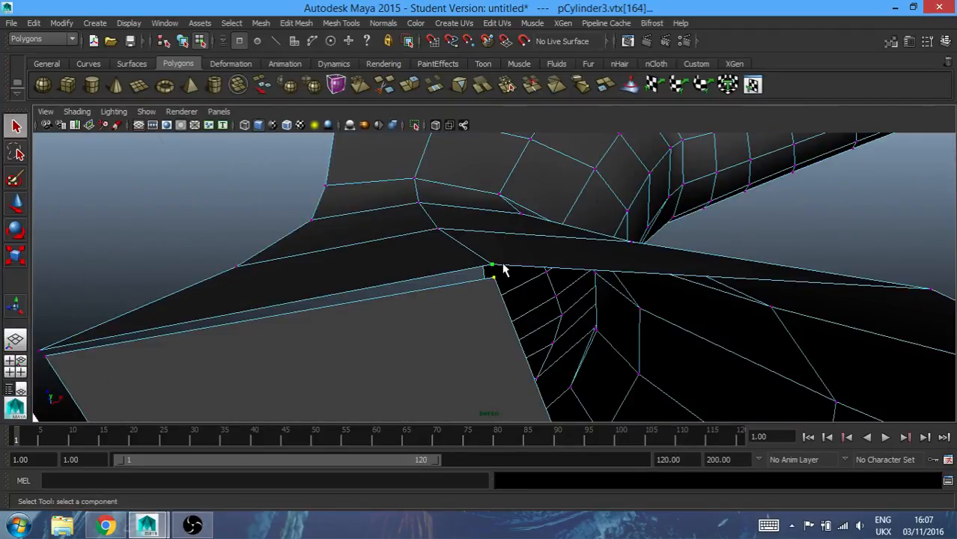
left_click(504, 85)
key("w")
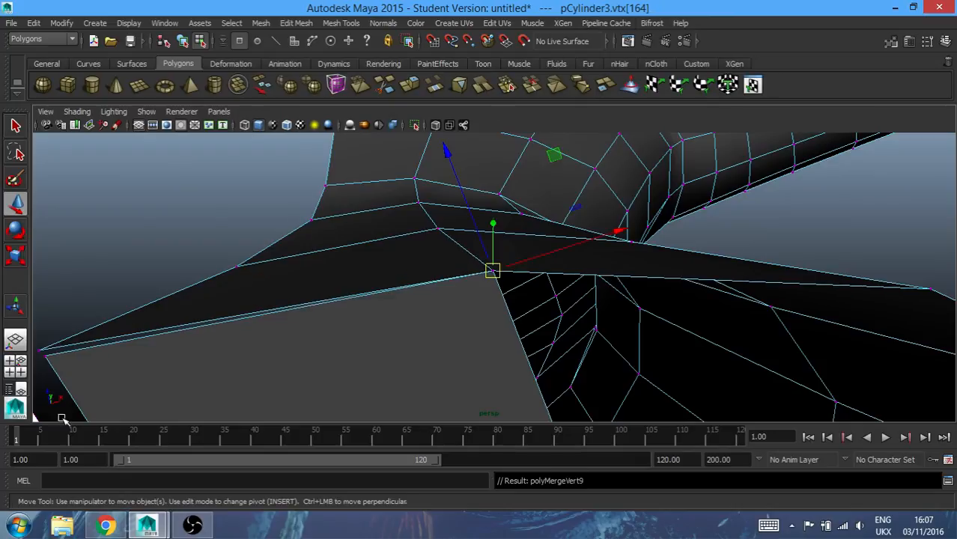
Merge the strip's centre-line corner vertex with the matching front hem vertex
left_click(45, 352)
key("q")
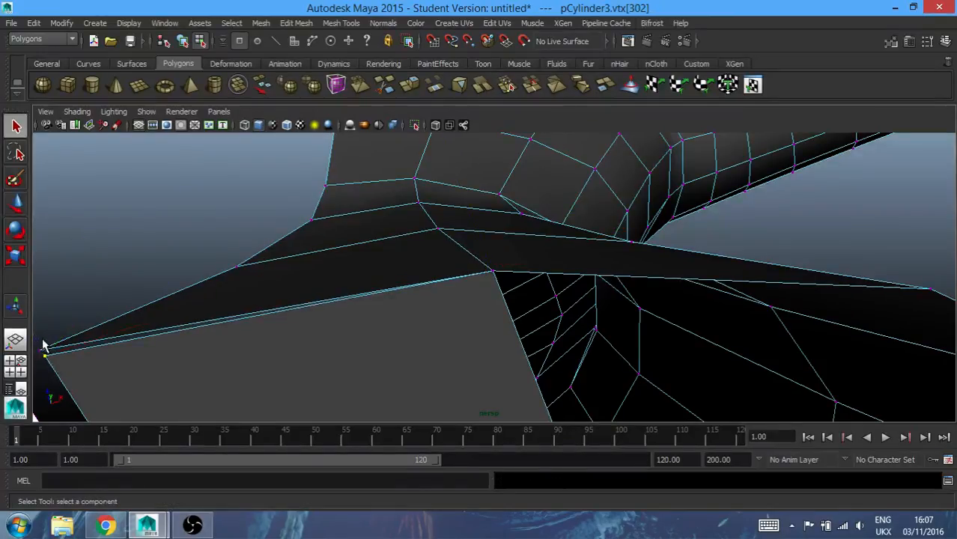
left_click(414, 178, "shift")
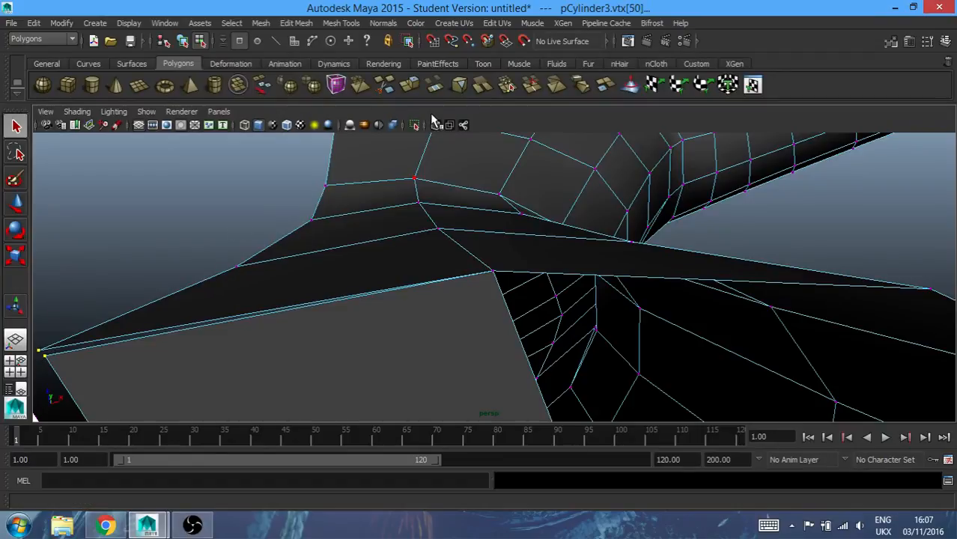
left_click(509, 89)
Move the crotch strip's outer middle vertex along X toward the centre line to narrow the strip
scroll(498, 223, "down", 5)
left_click_drag(661, 289, 576, 273, "alt")
left_click_drag(553, 318, 593, 325, "alt")
left_click(601, 276)
key("w")
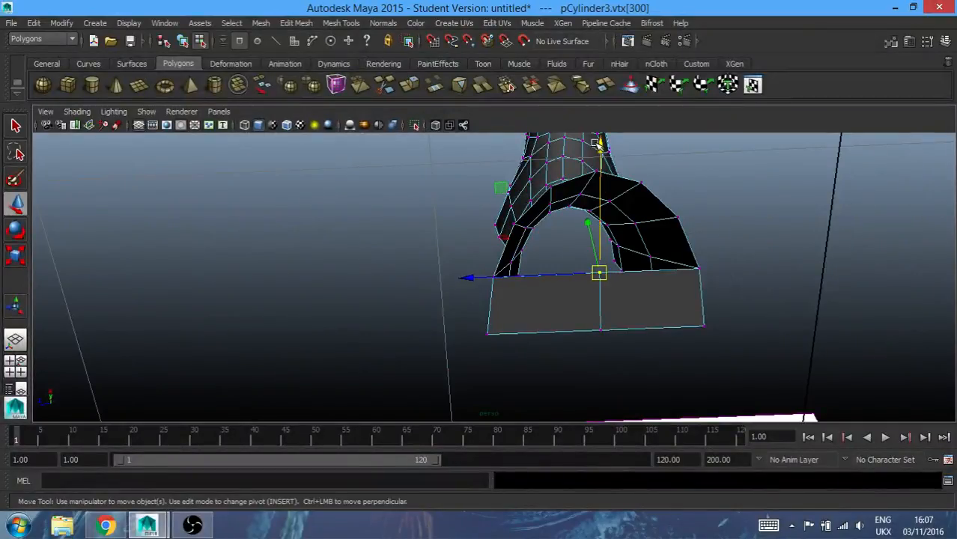
left_click_drag(598, 149, 597, 193)
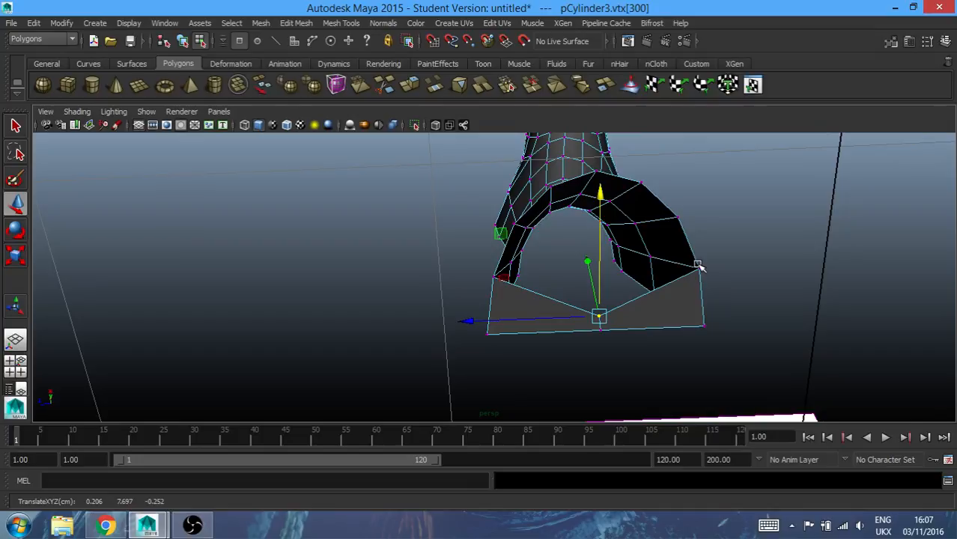
Select both middle vertices of the crotch strip and lower them along Y to form the crotch
mouse_move(677, 229)
left_mouse_down("alt")
mouse_move(726, 261)
mouse_move(856, 301)
mouse_move(823, 258)
mouse_move(777, 281)
left_mouse_up("alt")
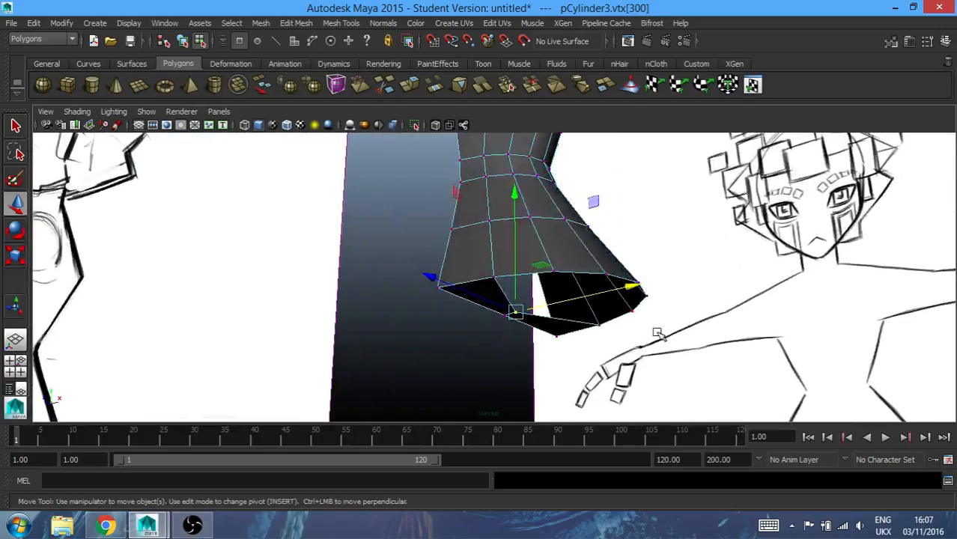
left_click(517, 322)
left_click_drag(485, 351, 518, 306)
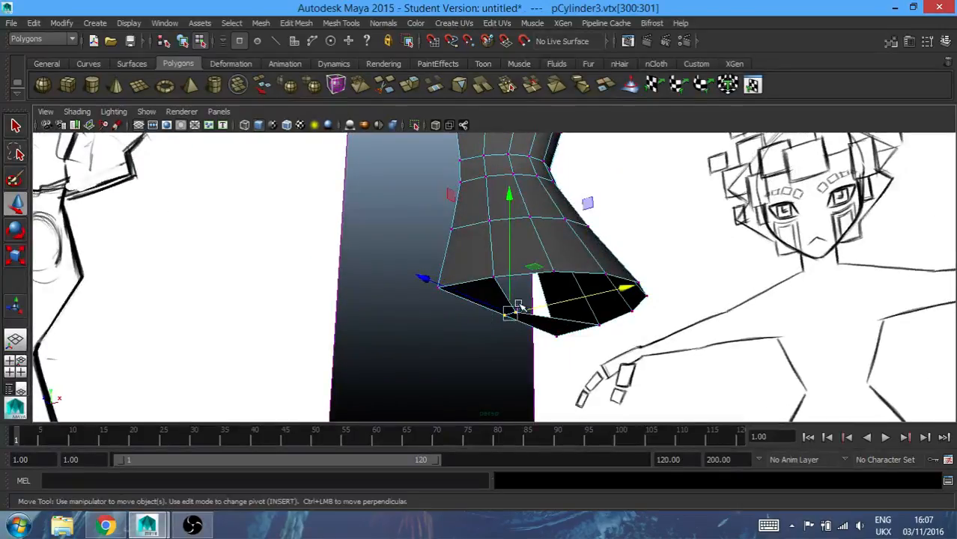
left_click_drag(508, 196, 507, 222)
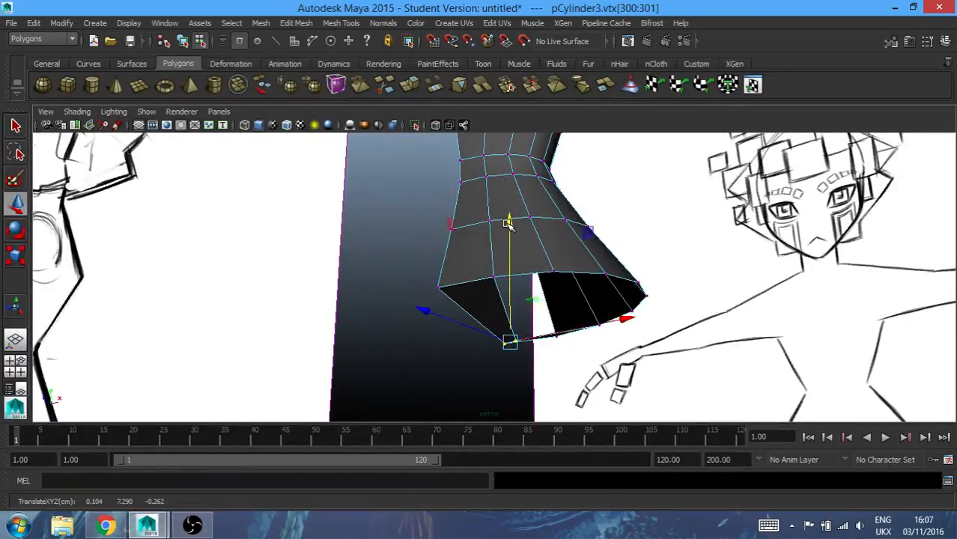
Create a polygon cylinder under the hip opening as the base for the leg
mouse_move(610, 387)
left_mouse_down("alt")
mouse_move(656, 416)
mouse_move(660, 386)
mouse_move(633, 408)
mouse_move(659, 395)
left_mouse_up("alt")
mouse_move(495, 275)
left_mouse_down("alt")
mouse_move(597, 352)
mouse_move(643, 315)
left_mouse_up("alt")
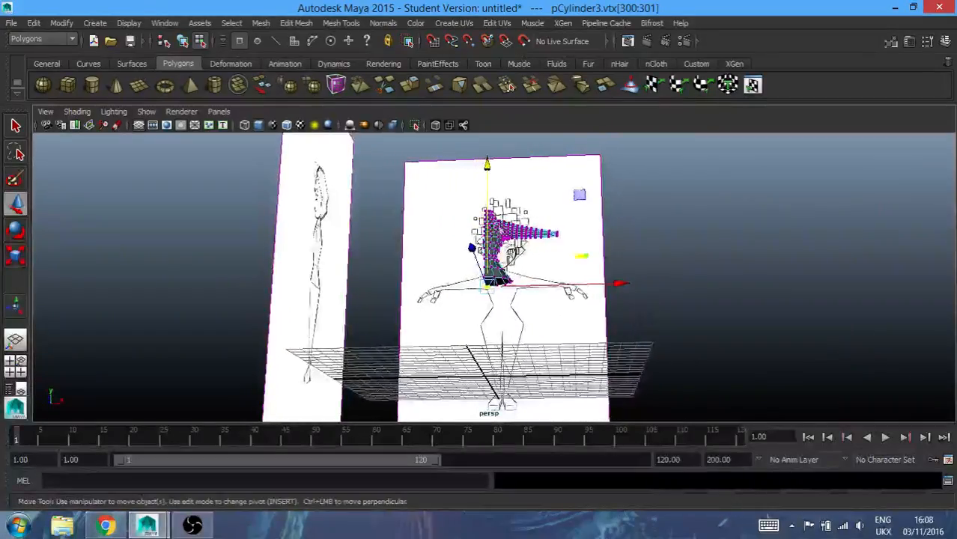
mouse_move(459, 290)
left_mouse_down("alt")
mouse_move(474, 353)
mouse_move(455, 306)
mouse_move(472, 308)
mouse_move(453, 300)
mouse_move(462, 302)
left_mouse_up("alt")
left_click(95, 23)
mouse_move(135, 70)
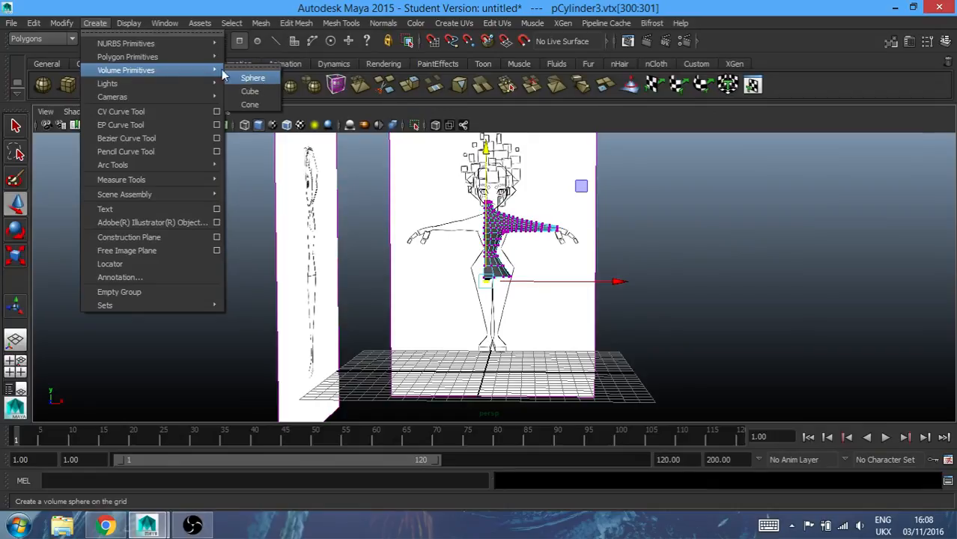
mouse_move(194, 59)
left_click(253, 91)
left_click_drag(438, 371, 516, 260, "alt")
left_click_drag(573, 310, 615, 402, "alt")
scroll(619, 306, "up", 5)
left_click_drag(614, 309, 637, 331, "alt")
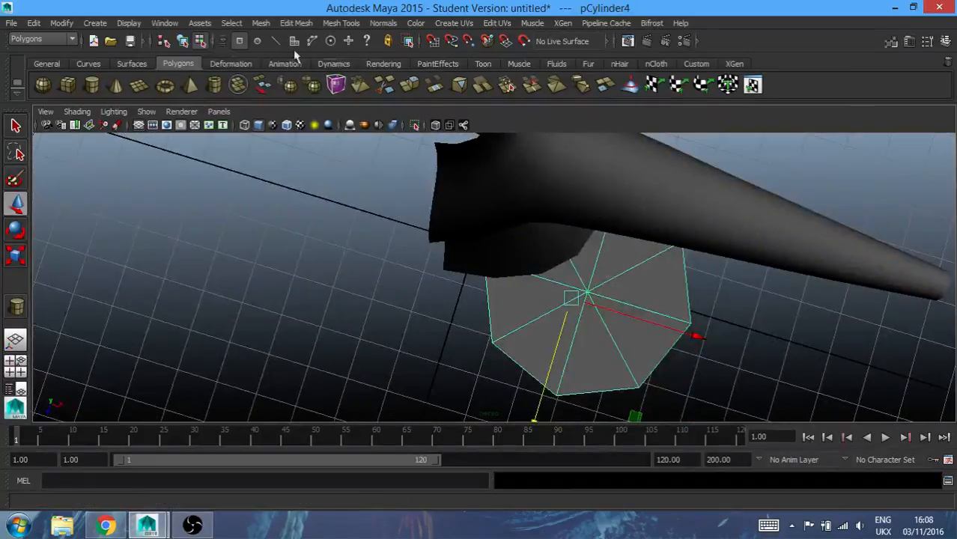
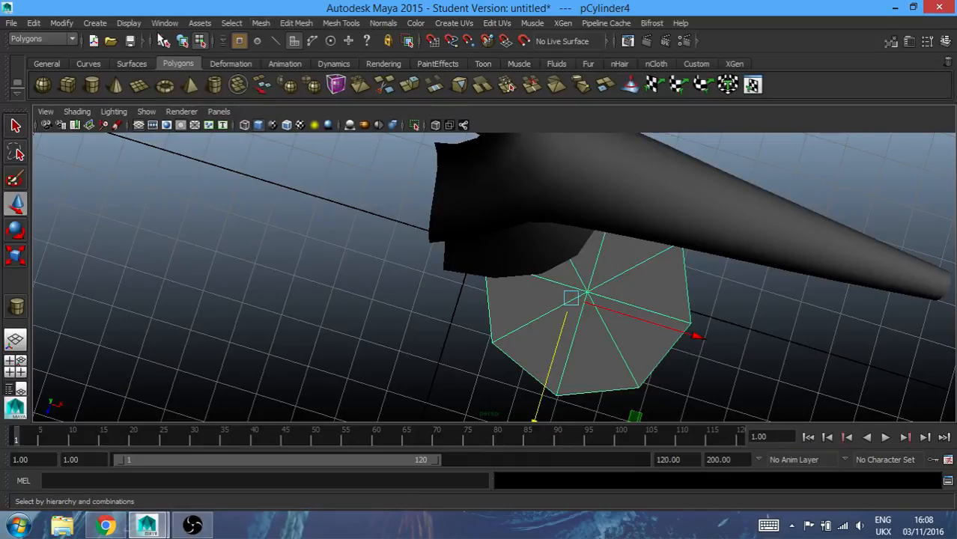
Delete the top and bottom cap faces of the leg cylinder so both ends are open
left_click(200, 42)
left_click(615, 354)
left_click(575, 268)
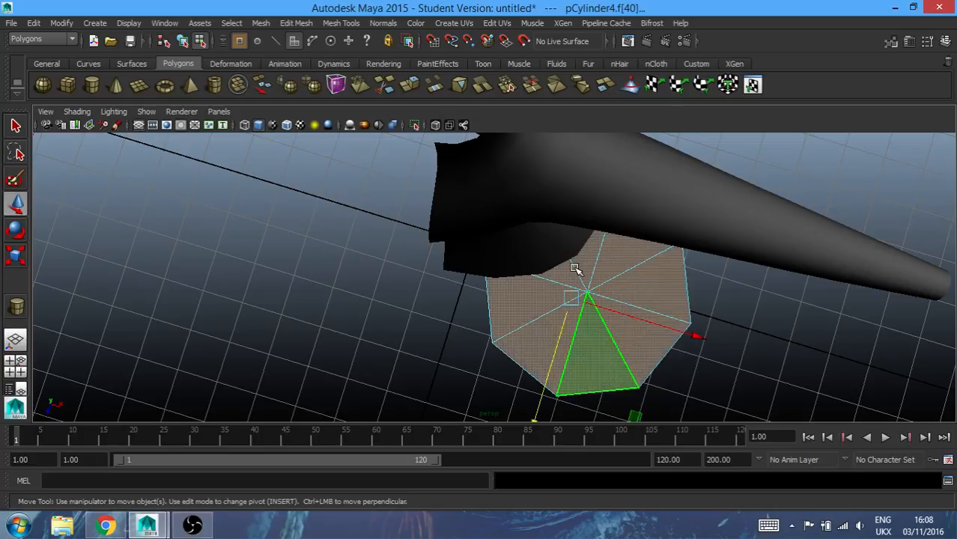
key("Delete")
left_click_drag(589, 315, 552, 341, "alt")
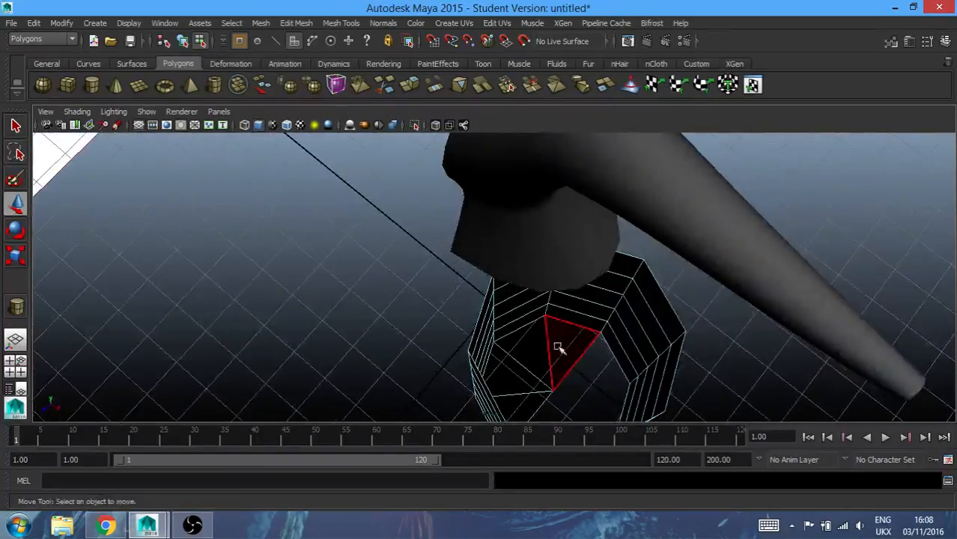
left_click_drag(537, 394, 527, 395)
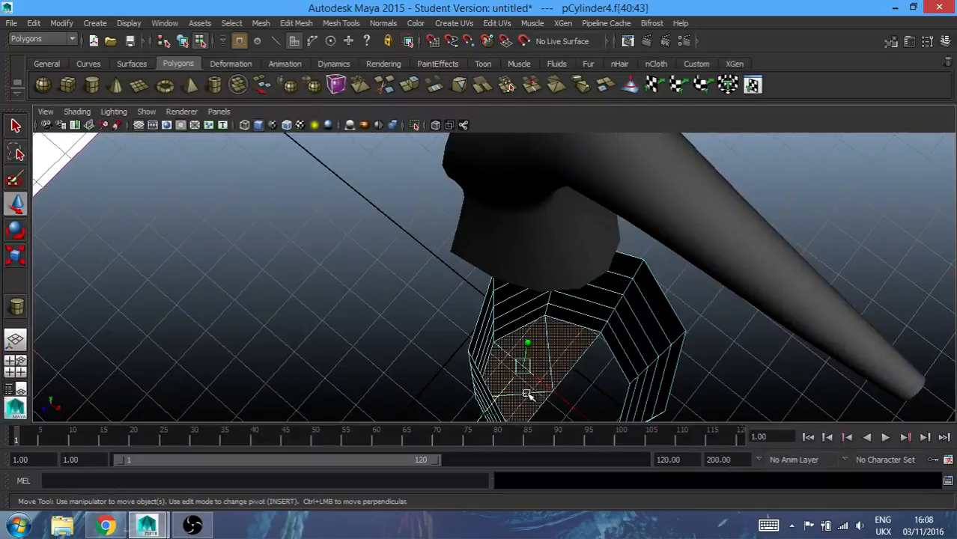
left_click(527, 394)
In the front view, raise the whole cylinder to just under the hip and narrow it along X to about 0.47
left_click_drag(556, 353, 634, 263, "alt")
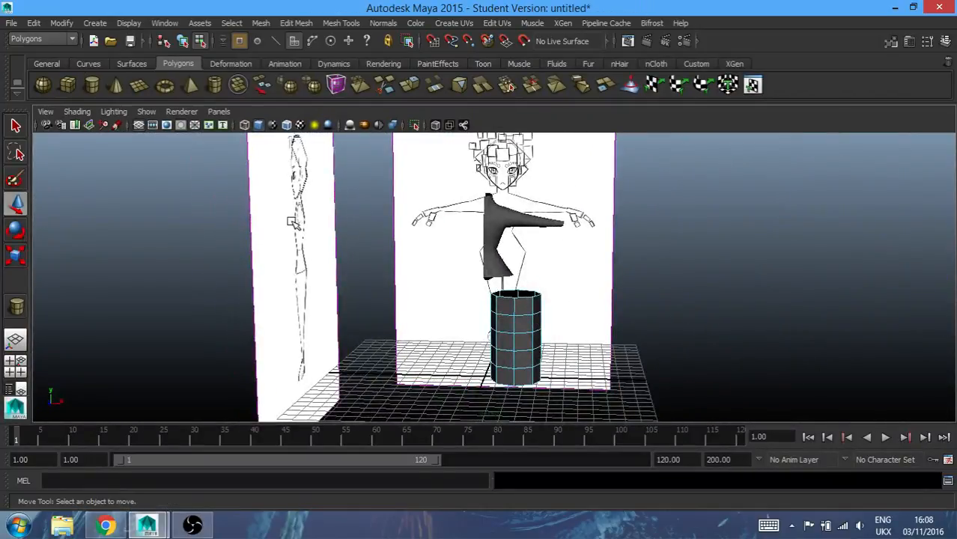
key("space")
key("space")
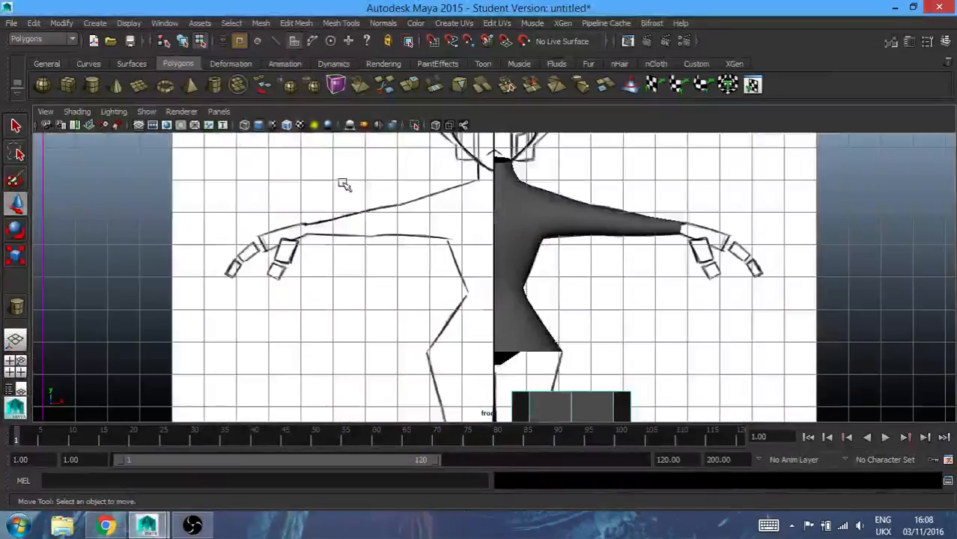
left_click(182, 42)
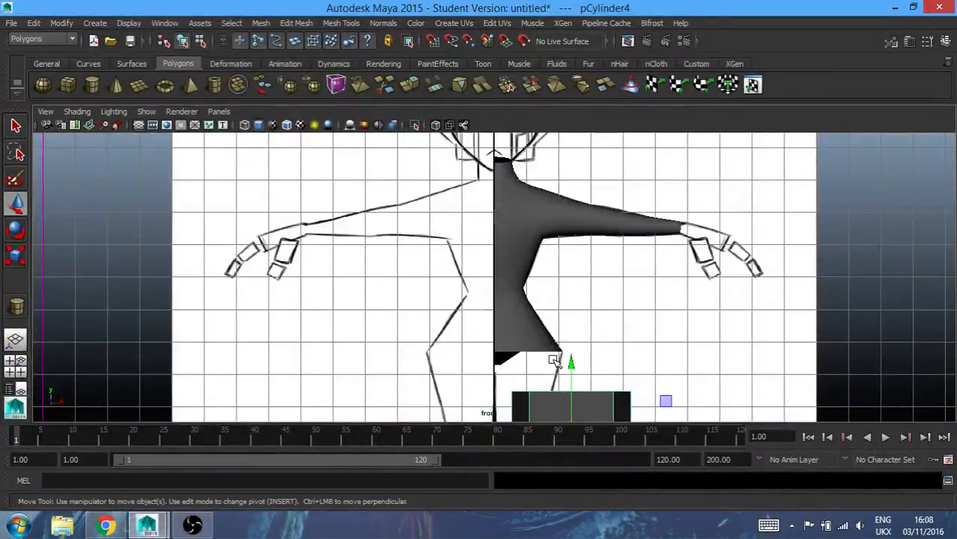
scroll(554, 360, "down", 3)
left_click_drag(540, 271, 540, 256)
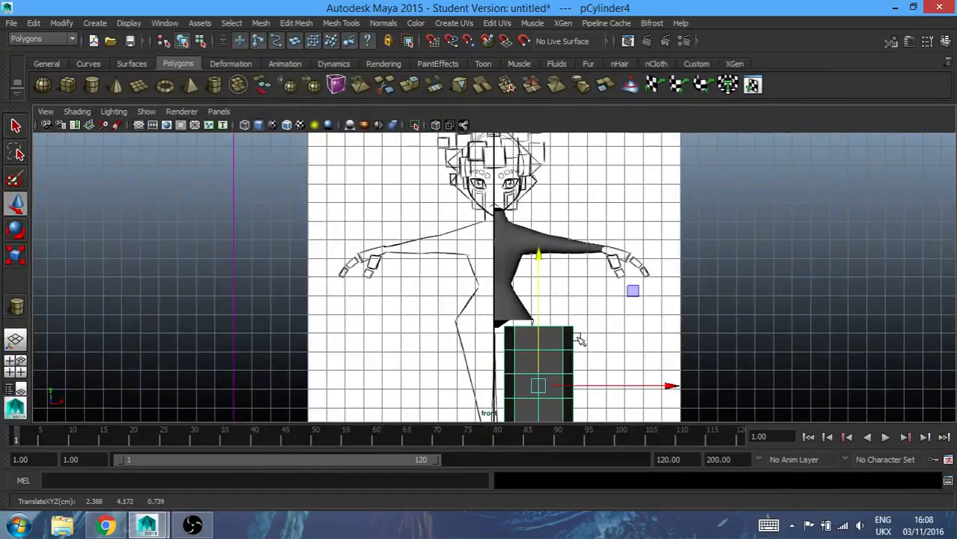
left_click_drag(670, 387, 577, 380)
key("r")
key("f")
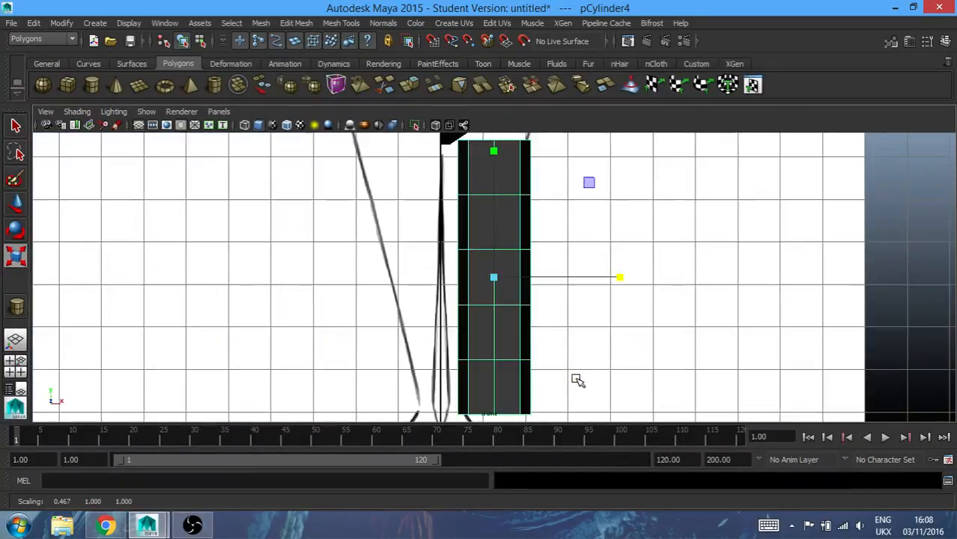
scroll(528, 237, "down", 3)
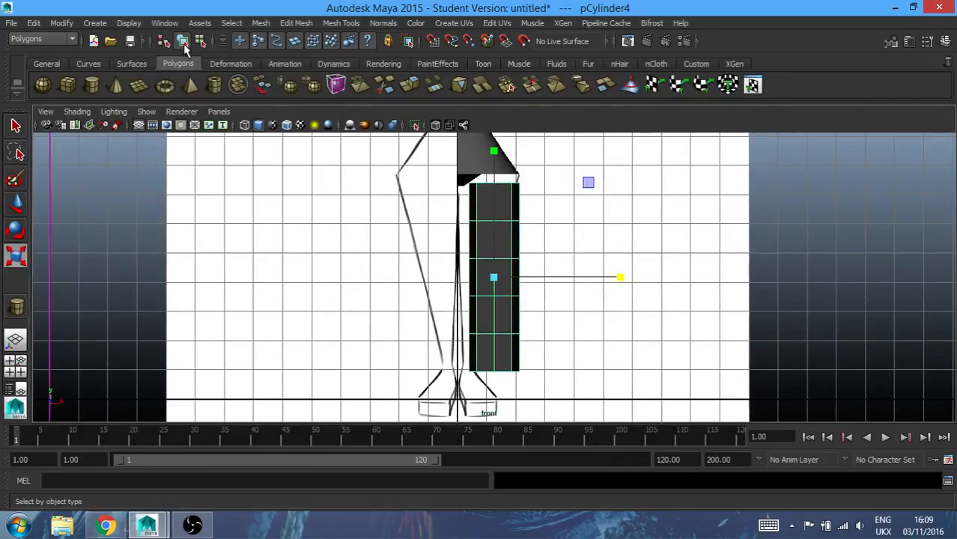
Select the leg's top edge loop, then tilt and move it to follow the slanted hip opening
left_click(201, 40)
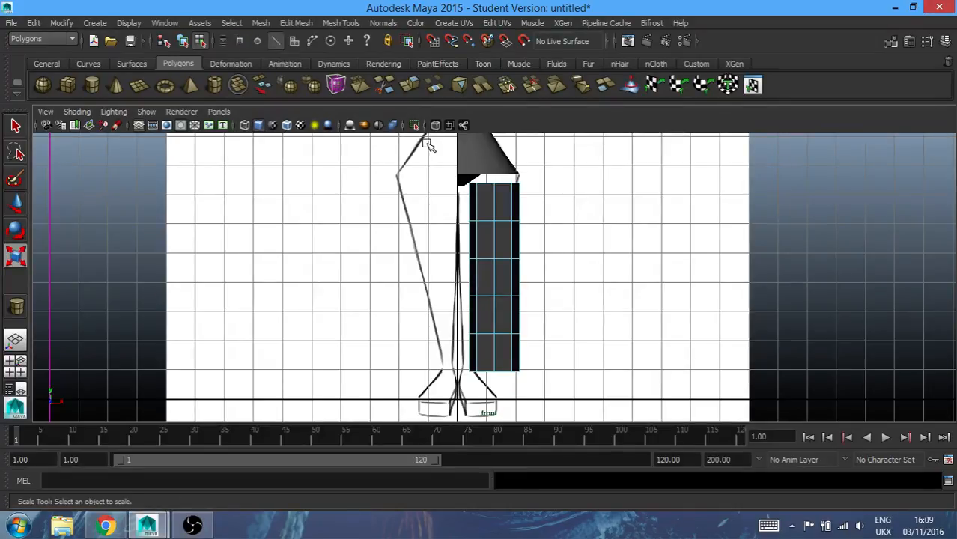
left_click(506, 184)
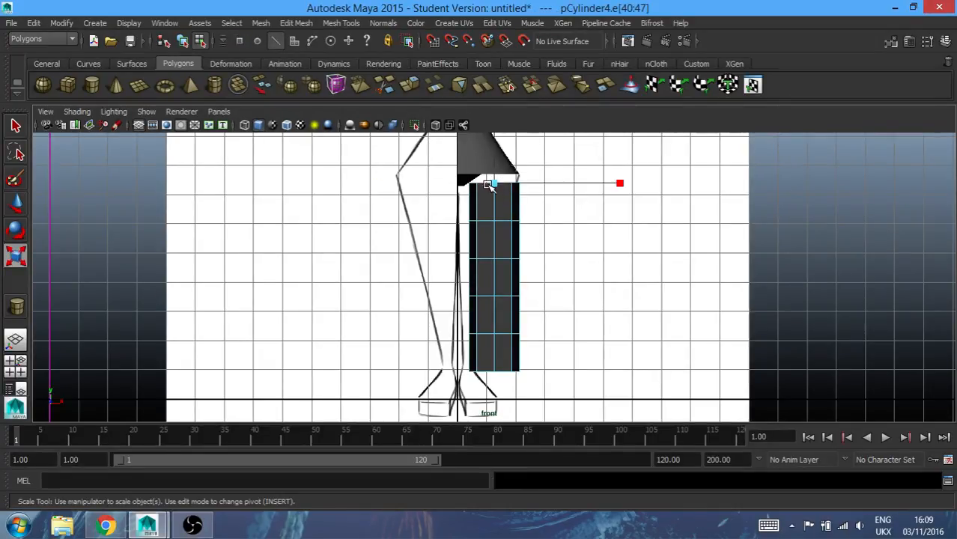
key("e")
left_click_drag(370, 222, 388, 242)
key("w")
left_click_drag(504, 189, 491, 181)
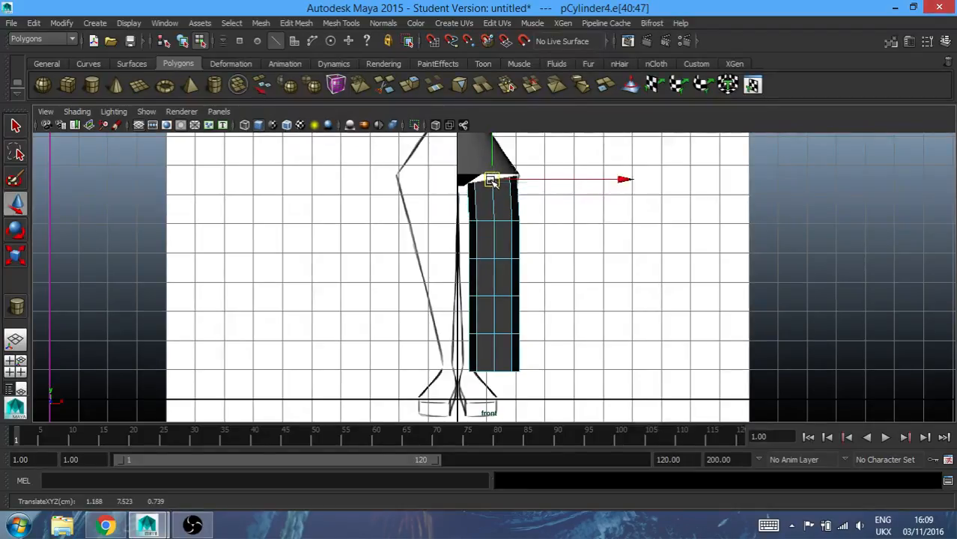
Turn on X-ray shading and fit the second edge loop from the top to the thigh outline by moving and scaling it
left_click(487, 222)
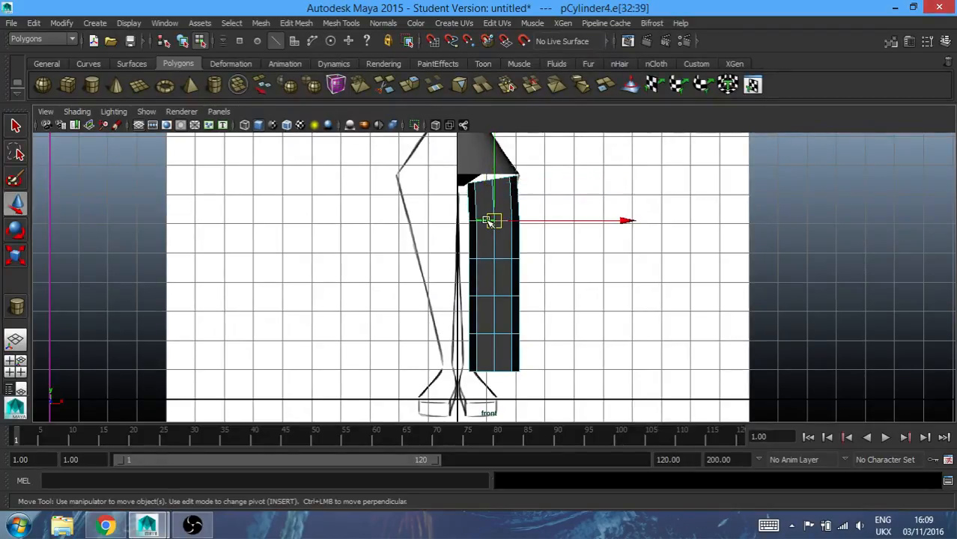
left_click(435, 126)
scroll(569, 199, "up", 3)
left_click_drag(502, 190, 476, 192)
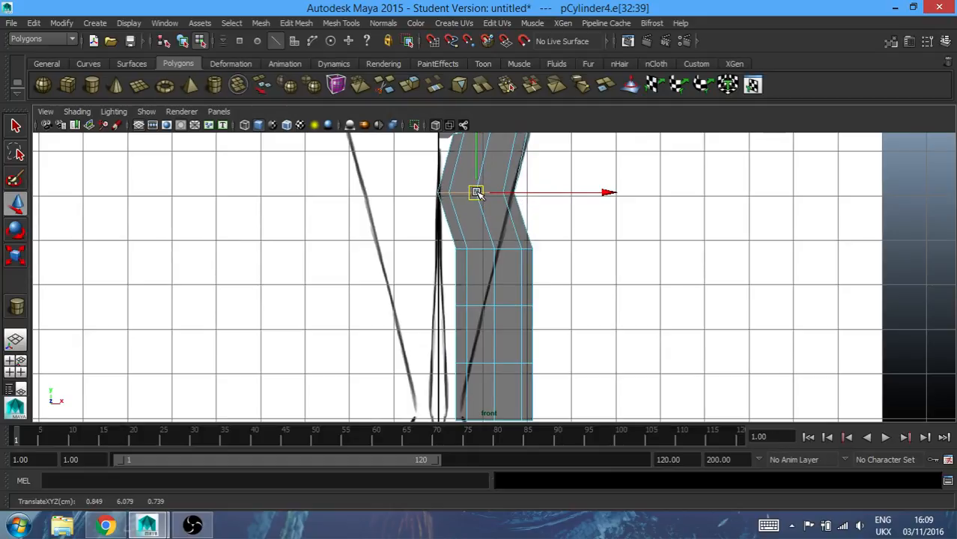
key("r")
left_click_drag(471, 190, 473, 193)
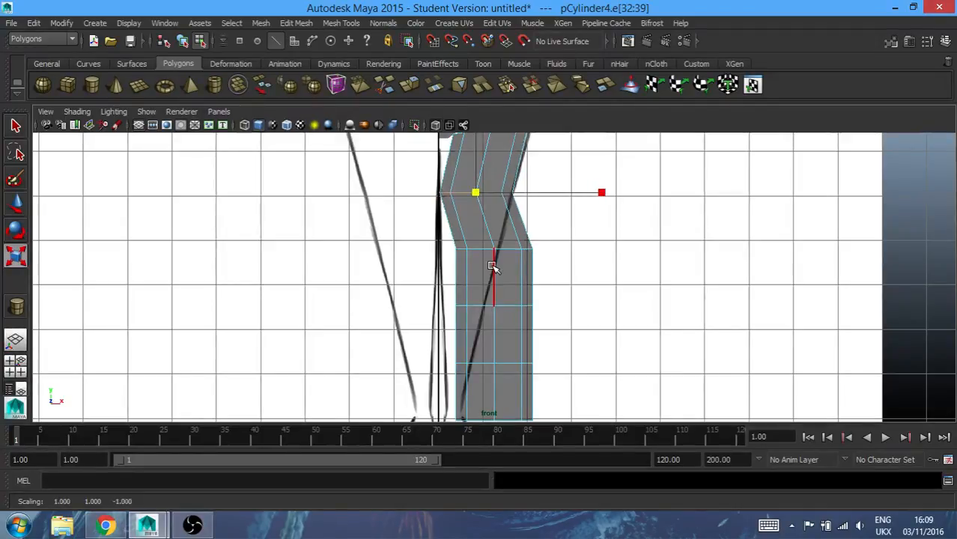
Scale down the third edge loop from the top and shift it along X to match the leg drawing
double_click(482, 250)
left_click_drag(494, 251, 472, 255)
key("w")
left_click_drag(626, 251, 603, 252)
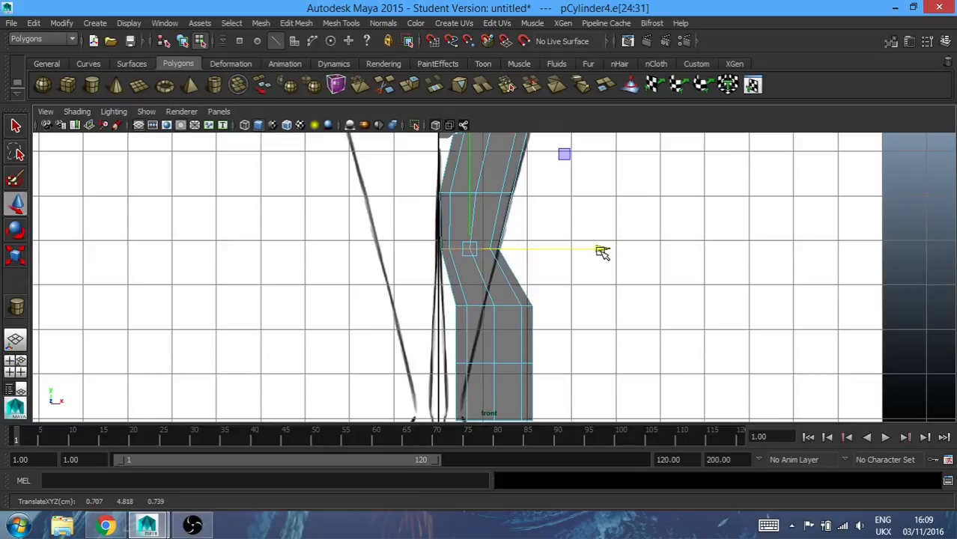
Move the fourth edge loop from the top along X toward the centre line to follow the drawn leg
double_click(474, 310)
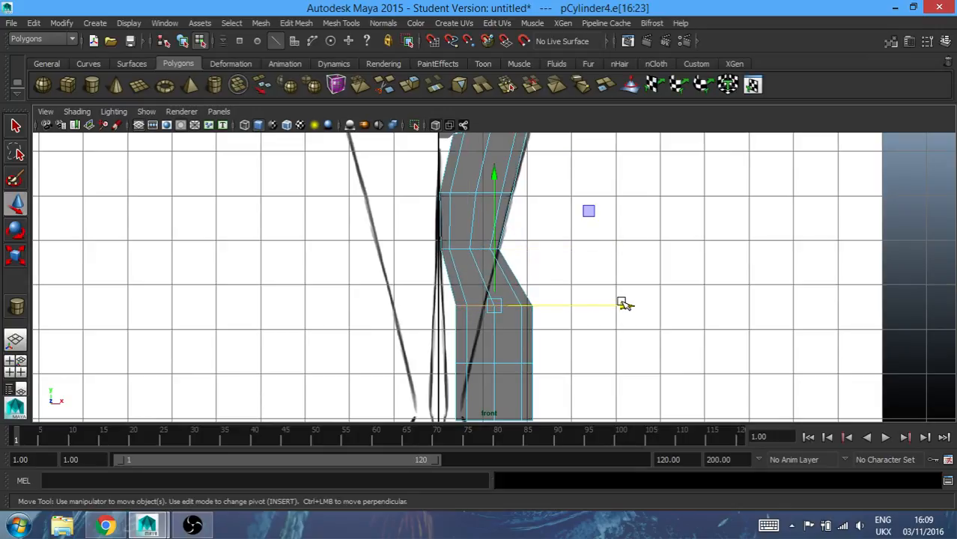
left_click_drag(622, 303, 607, 305)
scroll(607, 306, "down", 2)
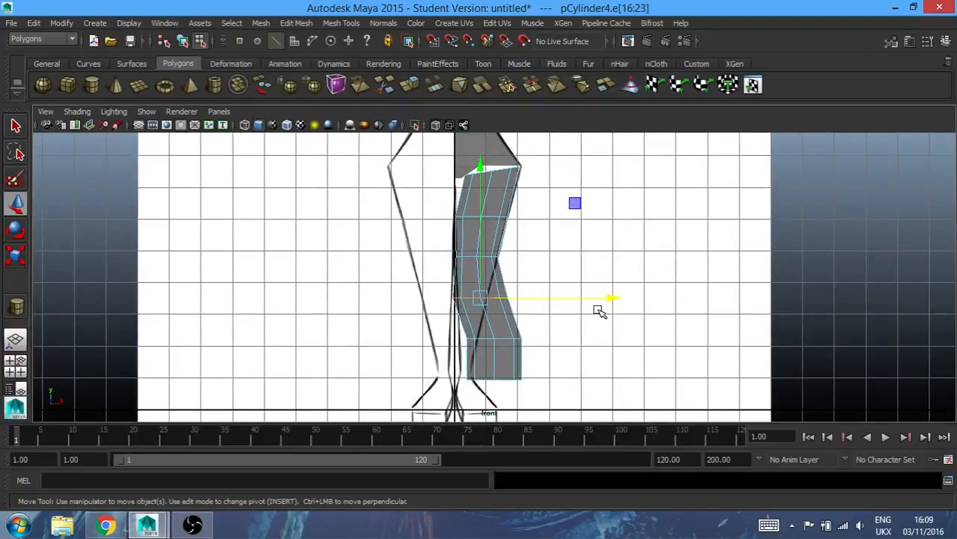
left_click(595, 310)
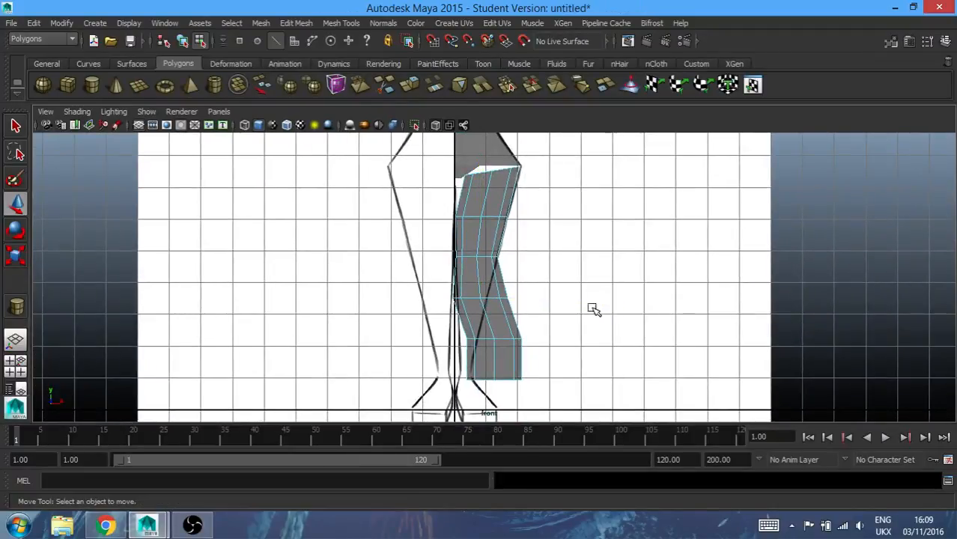
Raise the fourth edge loop slightly along Y and narrow it along X to the width of the drawn leg
left_click(476, 297)
double_click(472, 298)
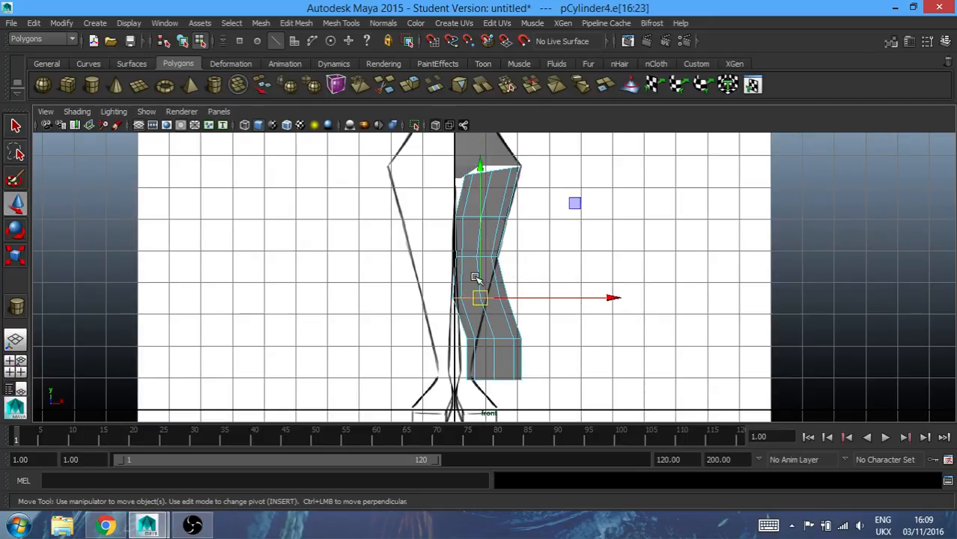
left_click_drag(480, 177, 480, 159)
key("r")
mouse_move(613, 291)
left_mouse_down()
mouse_move(567, 296)
mouse_move(603, 299)
left_mouse_up()
key("w")
scroll(603, 299, "up", 5)
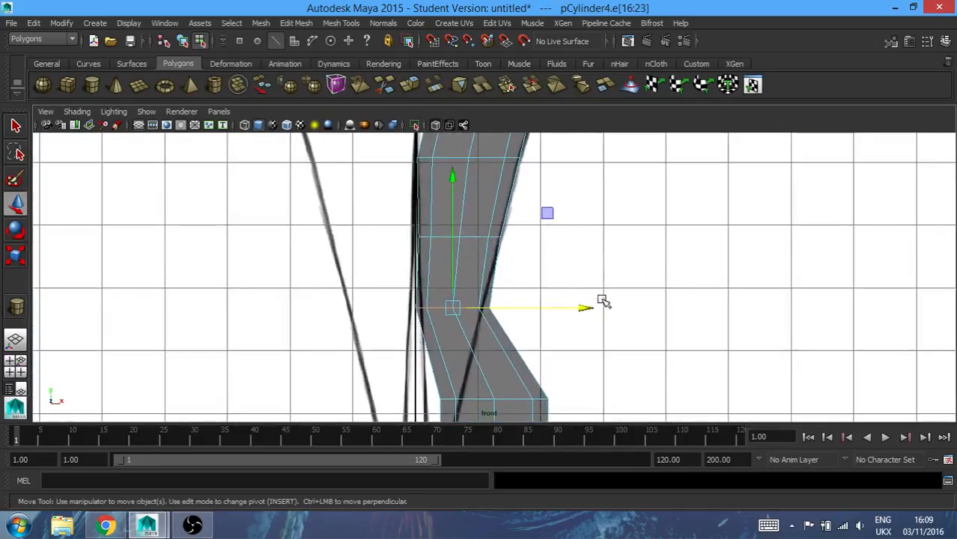
key("r")
left_click_drag(582, 310, 562, 311)
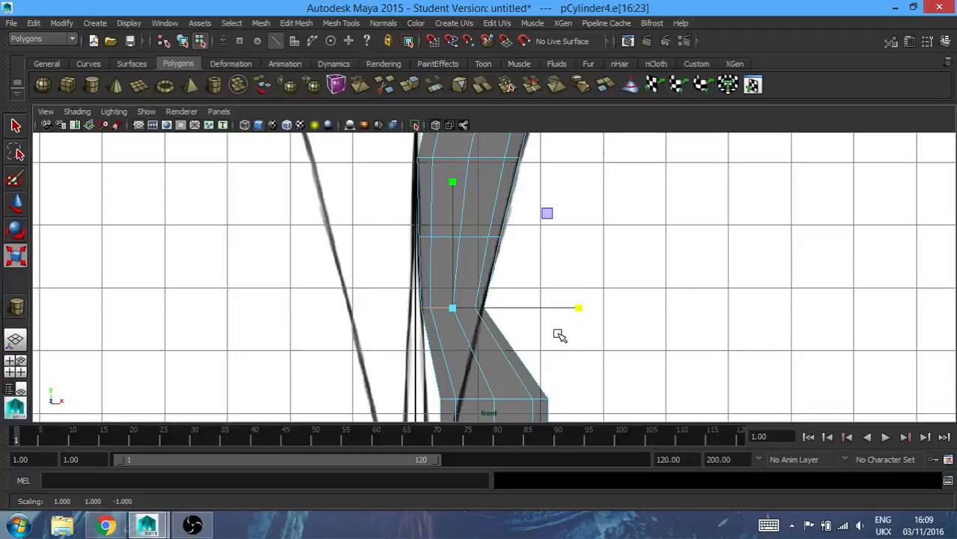
Move the fifth edge loop from the top onto the lower leg and scale it down to fit the drawn outline
scroll(547, 346, "down", 2)
double_click(505, 362)
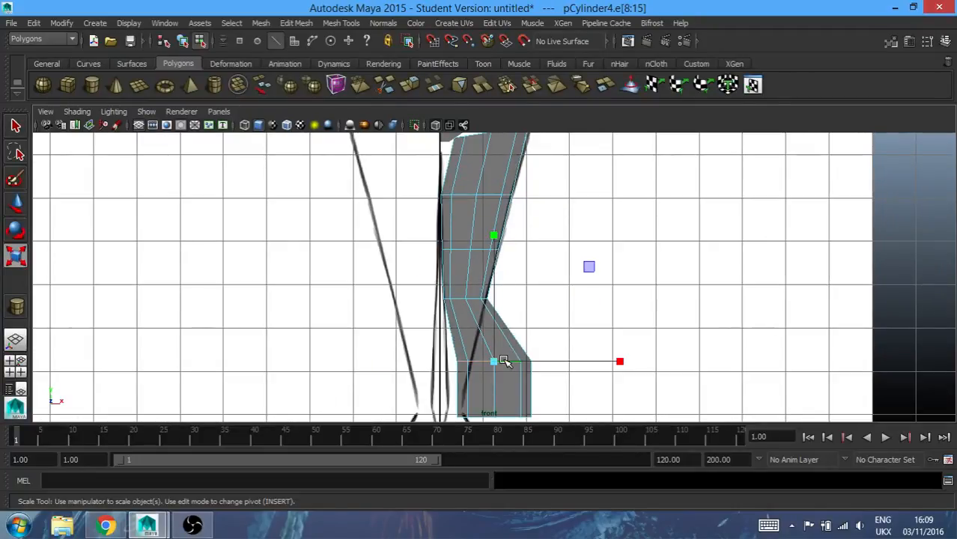
key("w")
left_click_drag(493, 363, 470, 358)
key("r")
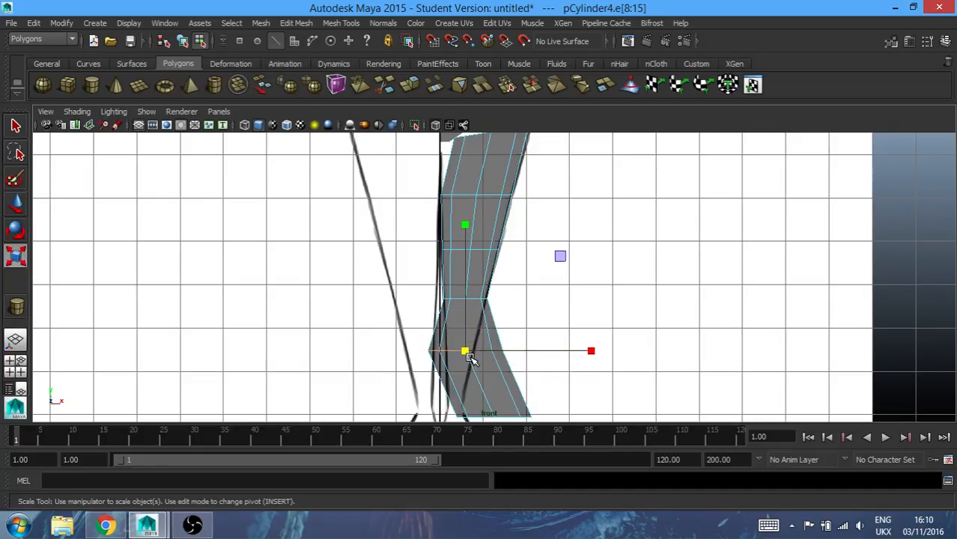
left_click_drag(594, 351, 526, 356)
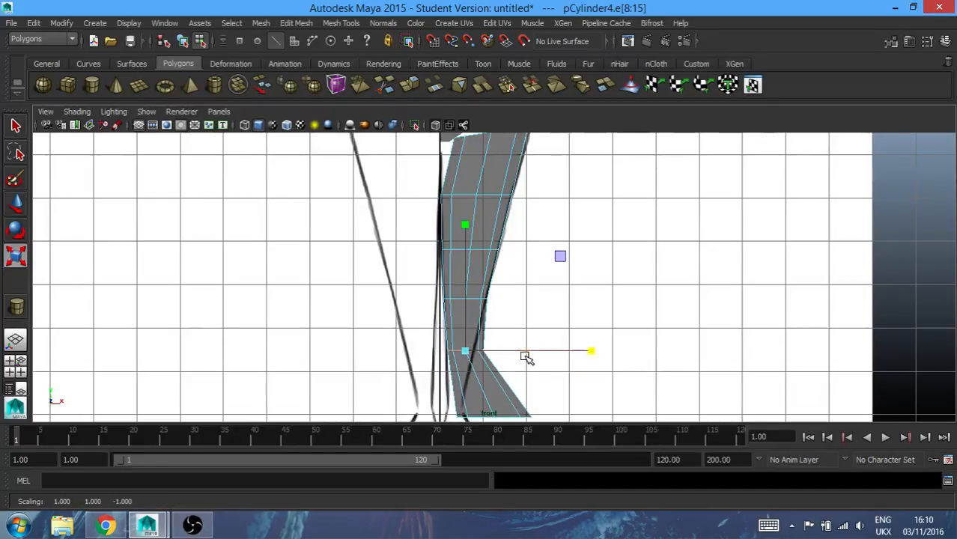
key("w")
left_click_drag(599, 353, 592, 354)
key("r")
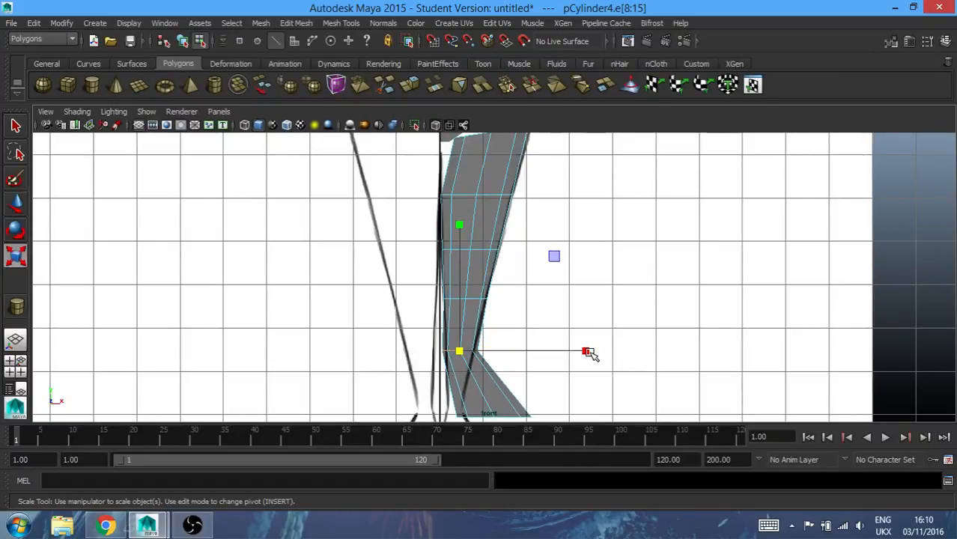
left_click_drag(458, 351, 449, 351)
Rotate the fifth and fourth edge loops slightly in the front view to tilt them with the leg's slant
key("e")
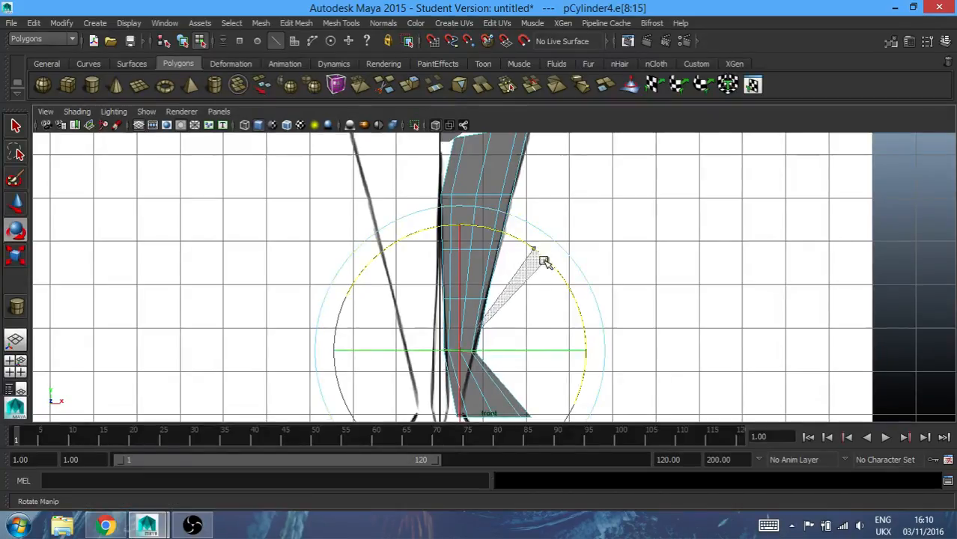
left_click(599, 264)
double_click(477, 298)
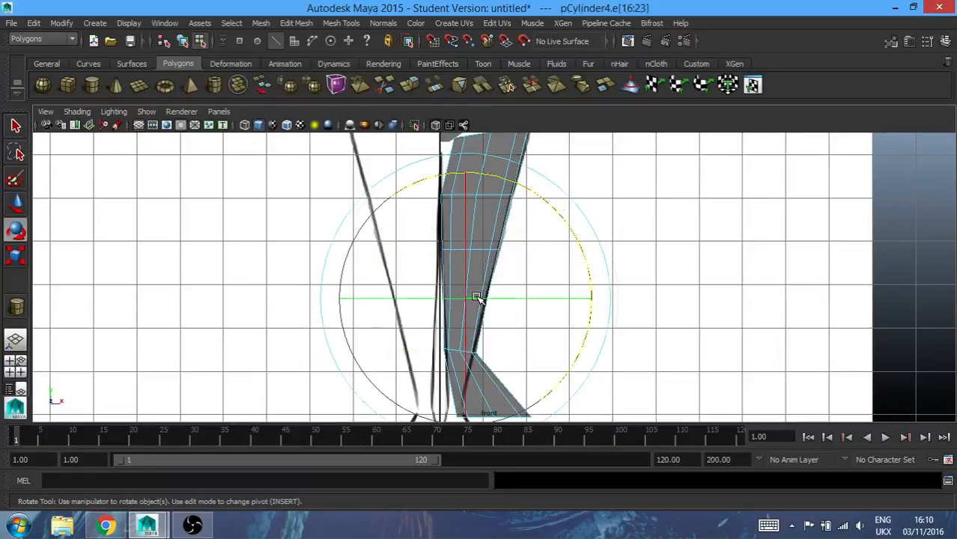
left_click_drag(574, 231, 575, 234)
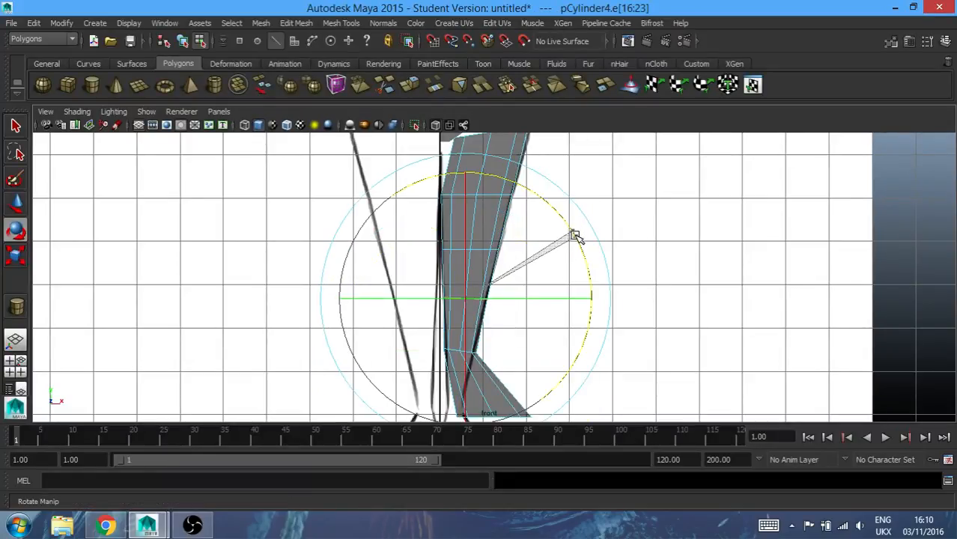
left_click(599, 292)
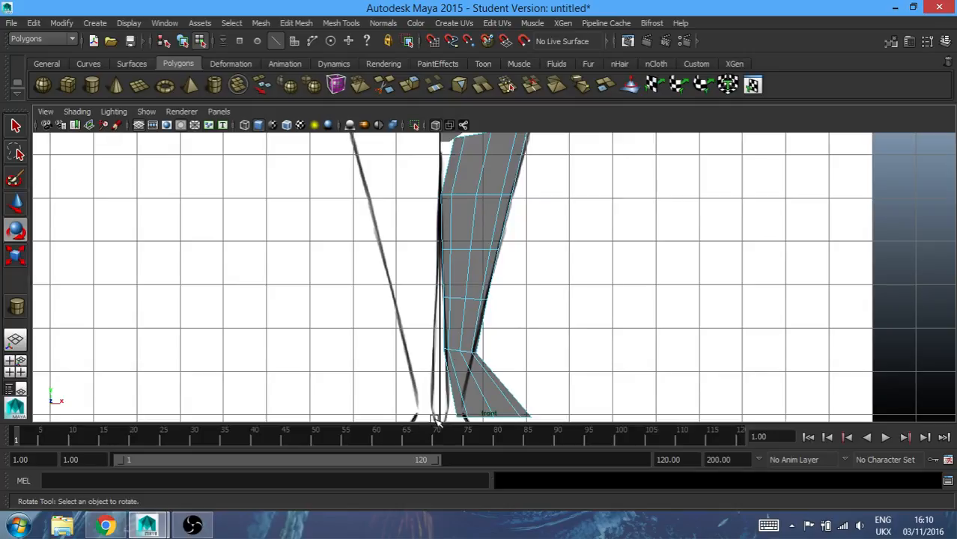
Select the leg's bottom edge loop and move it along X over the drawn ankle
scroll(524, 358, "down", 3)
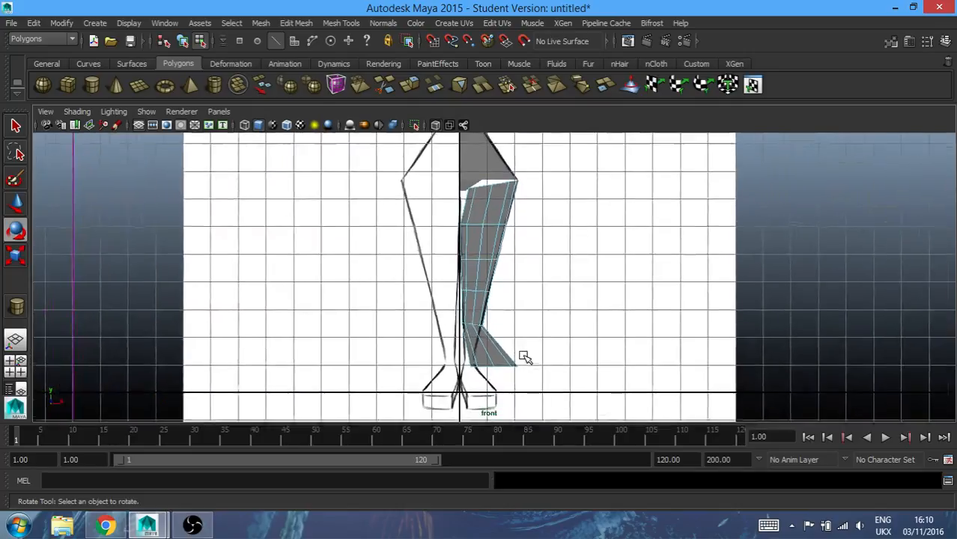
scroll(516, 365, "up", 1)
double_click(501, 381)
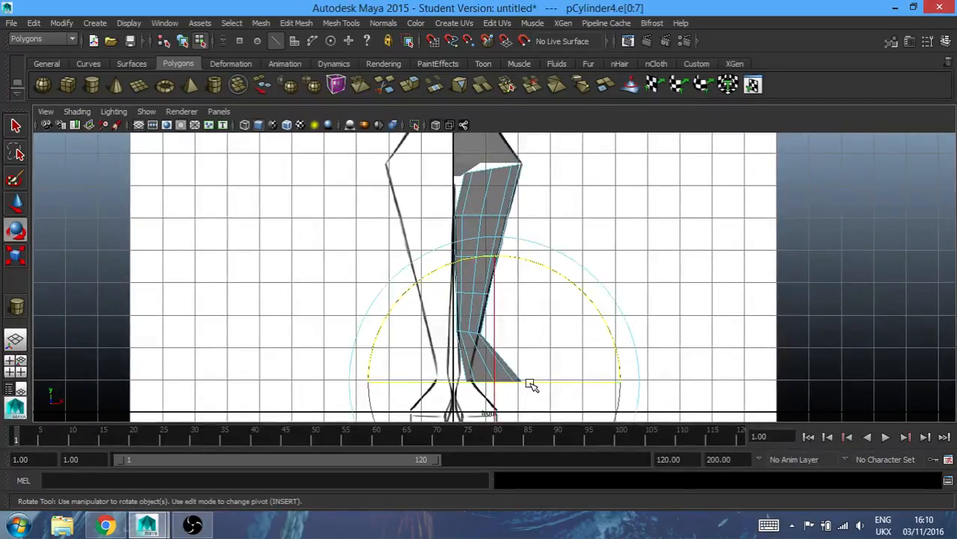
key("w")
left_click(623, 384)
left_click_drag(623, 383, 601, 383)
left_click_drag(467, 257, 470, 255)
Scale the bottom edge loop down to ankle width and shift it along X to line up with the drawing
key("r")
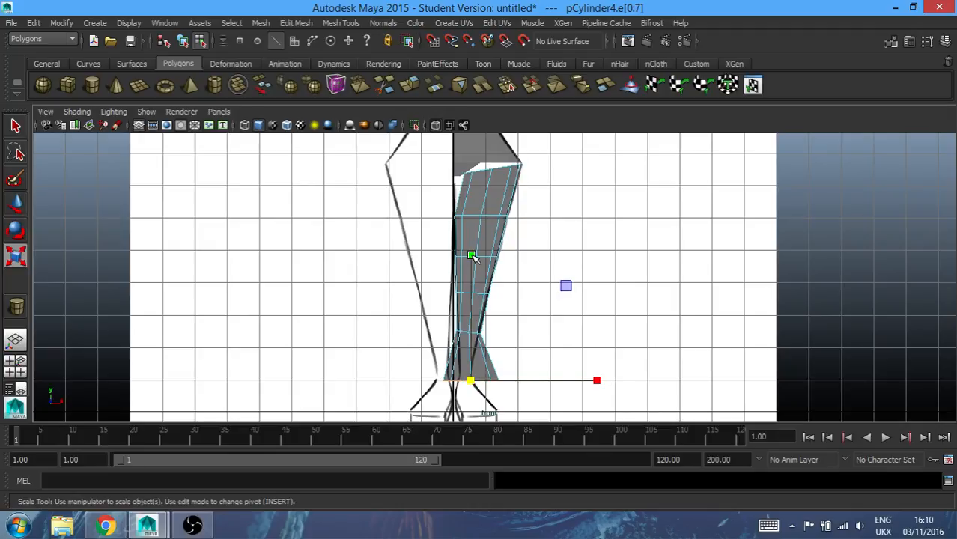
left_click_drag(469, 379, 428, 385)
key("w")
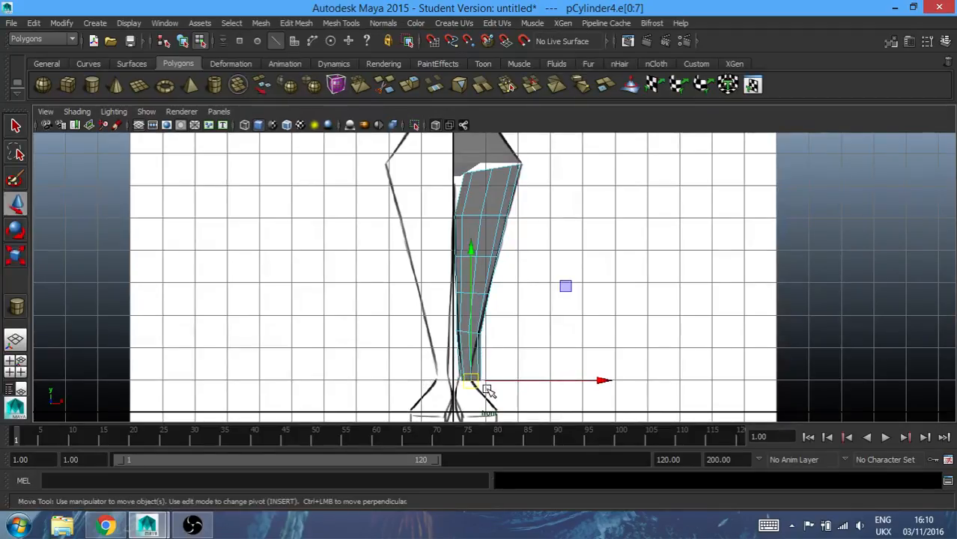
left_click_drag(597, 385, 597, 382)
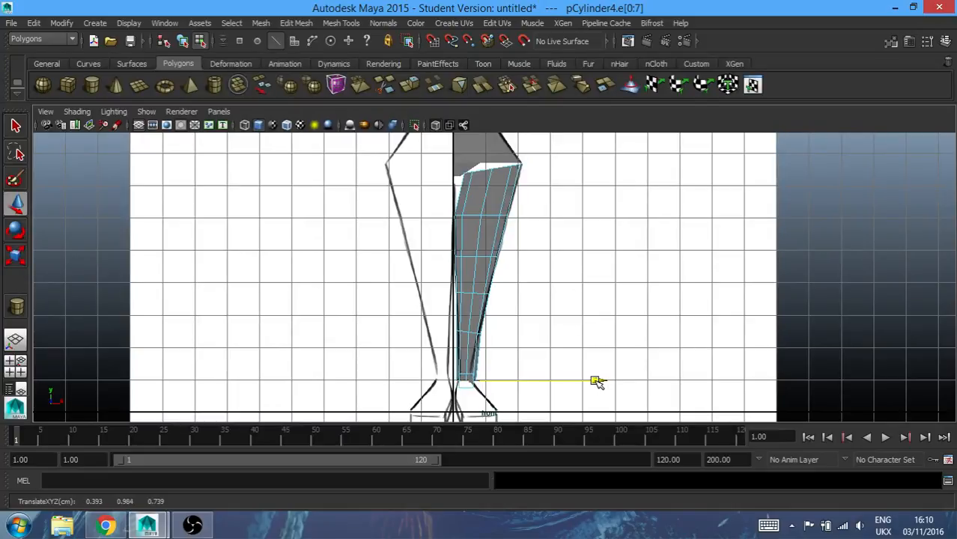
Scale the leg's bottom edge loop slightly further to fit the drawn ankle and return to object selection
key("r")
left_click_drag(469, 376, 465, 381)
left_click(570, 310)
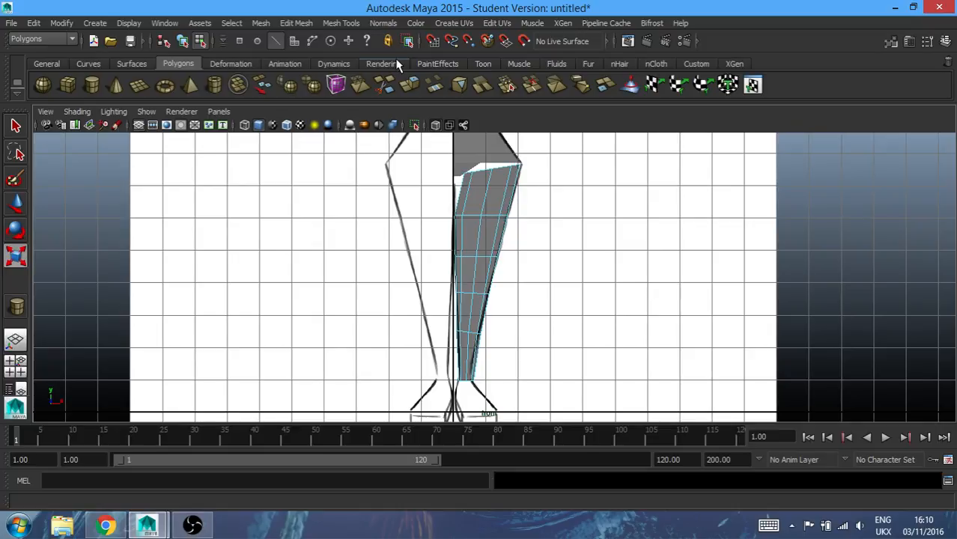
left_click(182, 41)
In the side view, select the leg and move it along Z to centre it on the drawn leg
key("space")
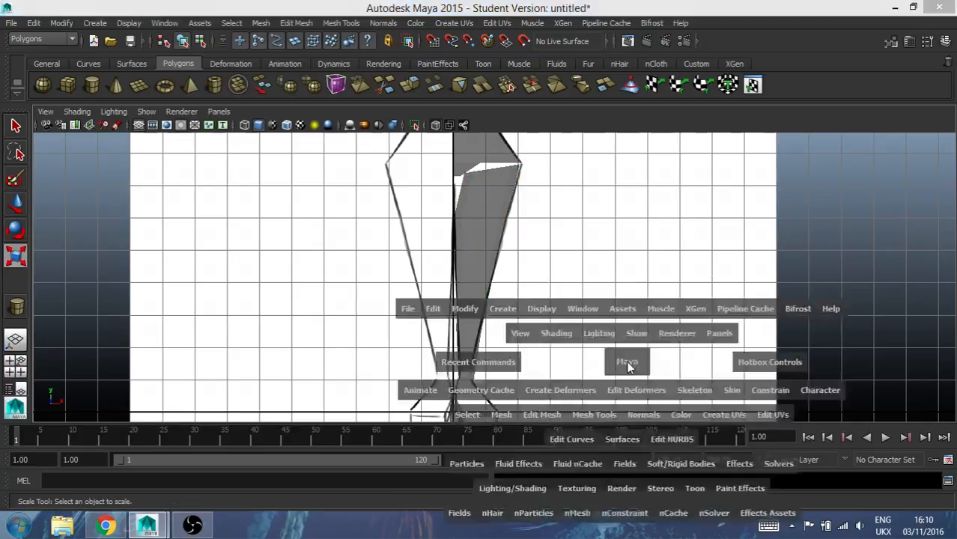
key("space")
left_click_drag(583, 290, 416, 274, "alt")
key("space")
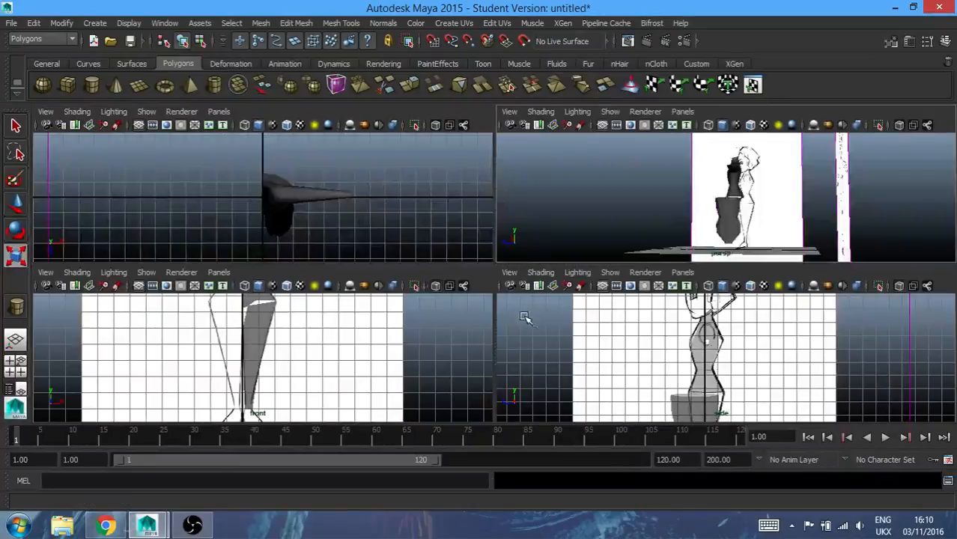
key("space")
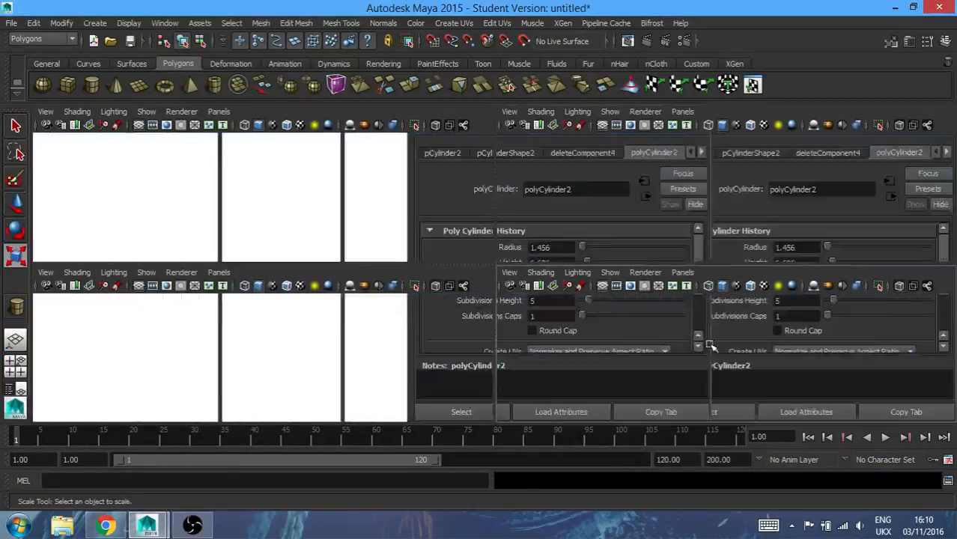
left_click_drag(489, 286, 454, 341, "alt")
left_click(438, 367)
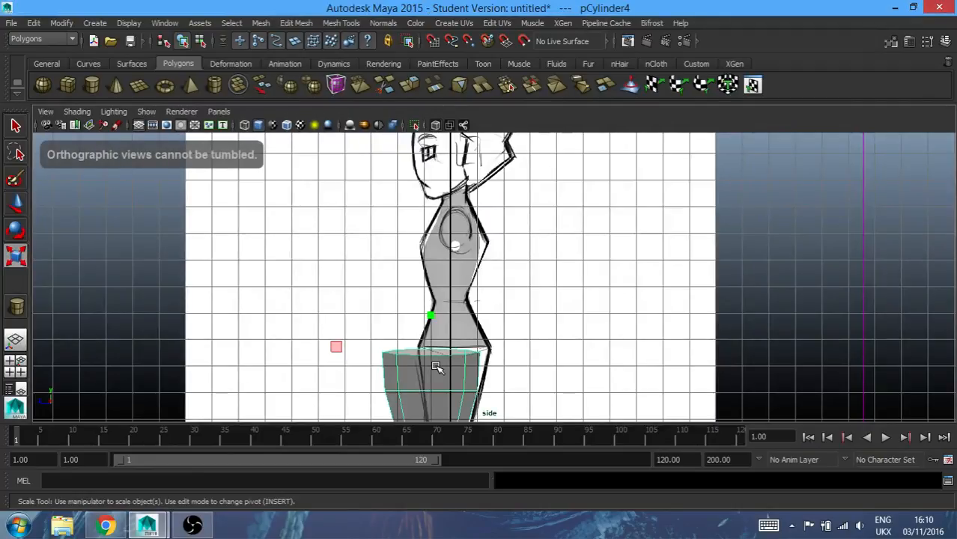
key("f")
scroll(574, 212, "down", 1)
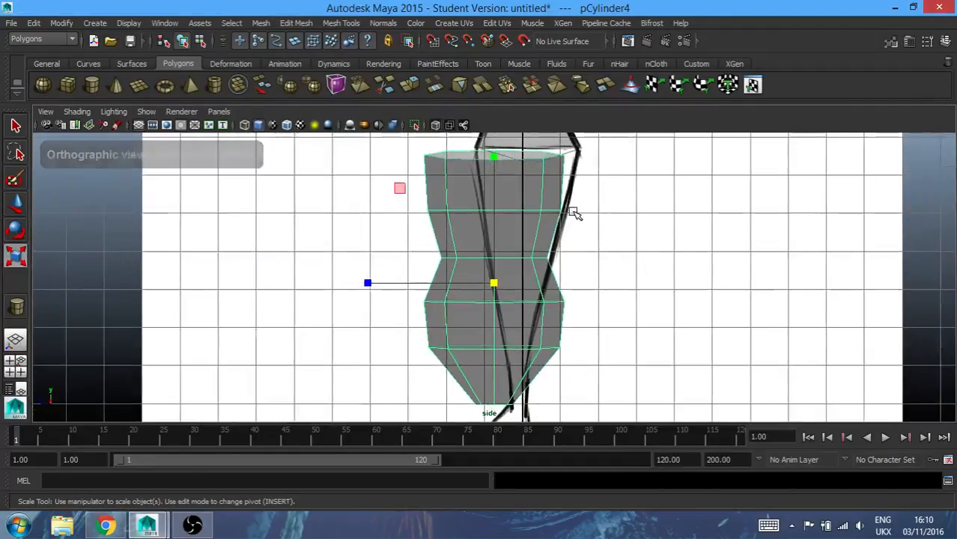
key("w")
left_click_drag(361, 287, 397, 285)
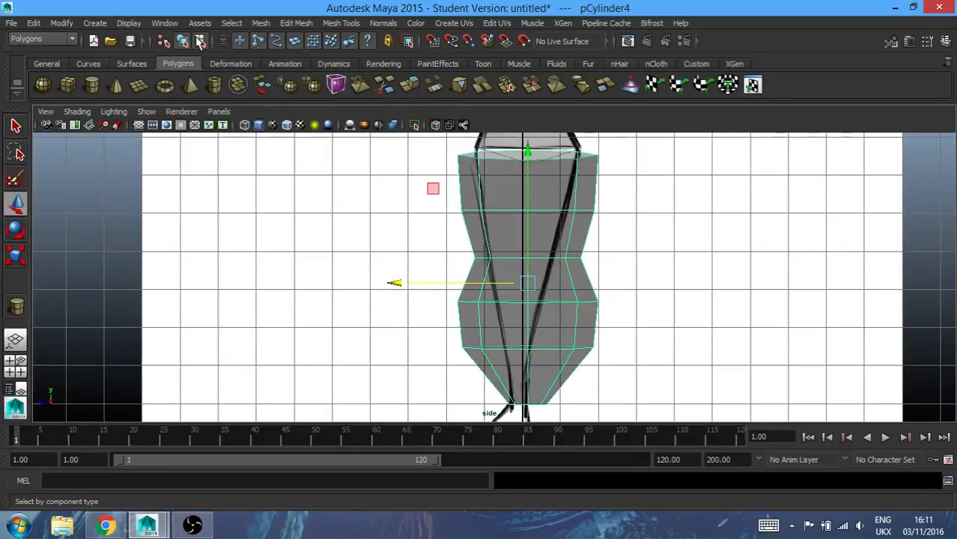
Select the leg's top edge loop and scale it down along Z to the drawn hip width
left_click(199, 41)
double_click(539, 155)
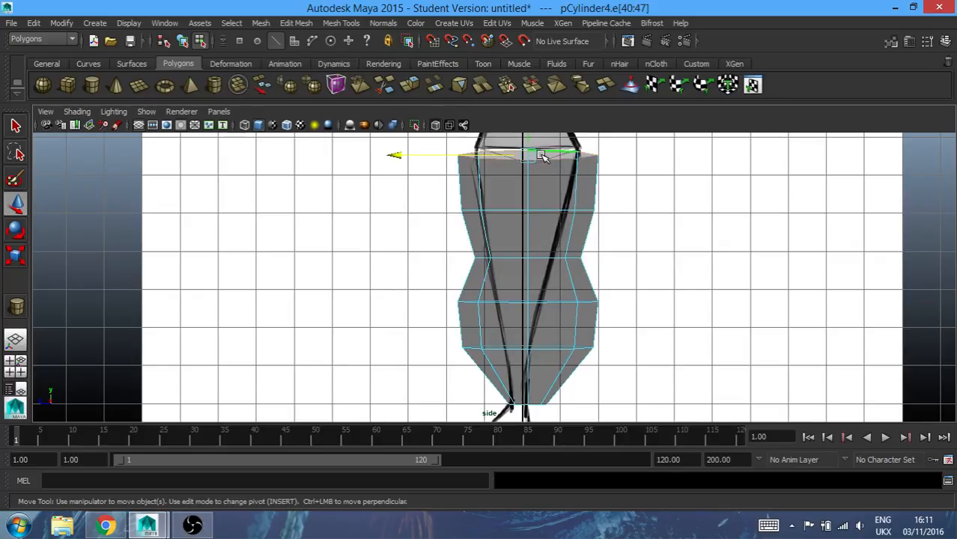
key("r")
left_click_drag(656, 158, 623, 155)
Scale the second edge loop from the top along Z and shift it to fit the drawn thigh
double_click(538, 212)
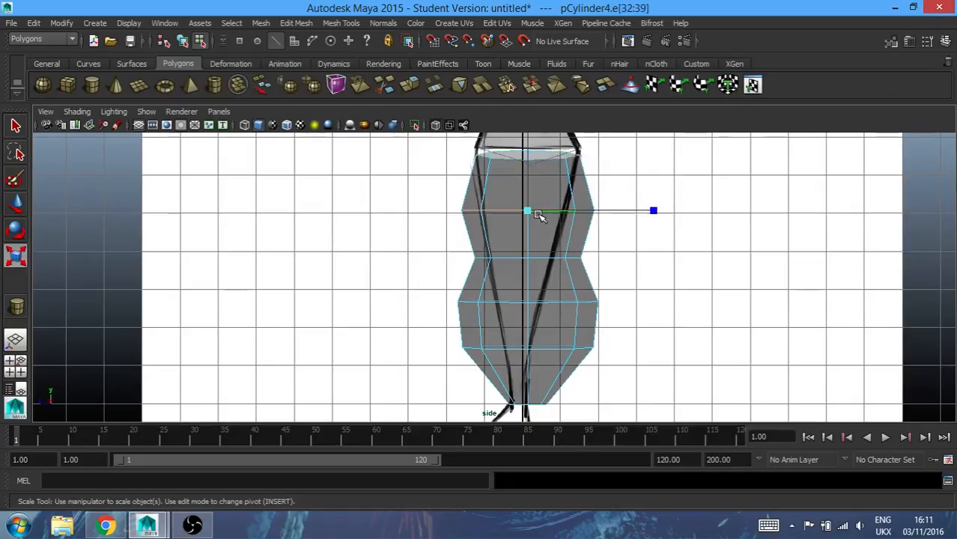
left_click_drag(654, 211, 608, 215)
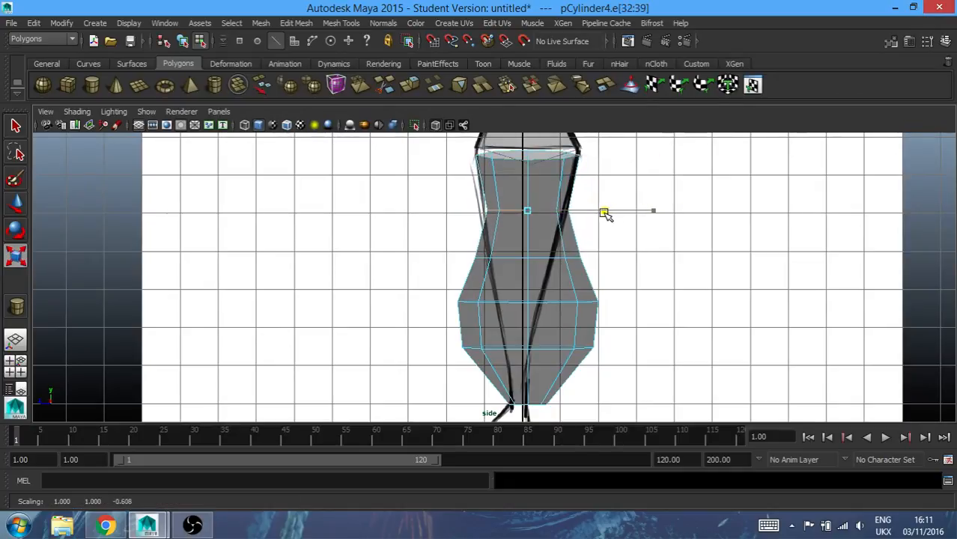
key("w")
left_click_drag(410, 209, 395, 211)
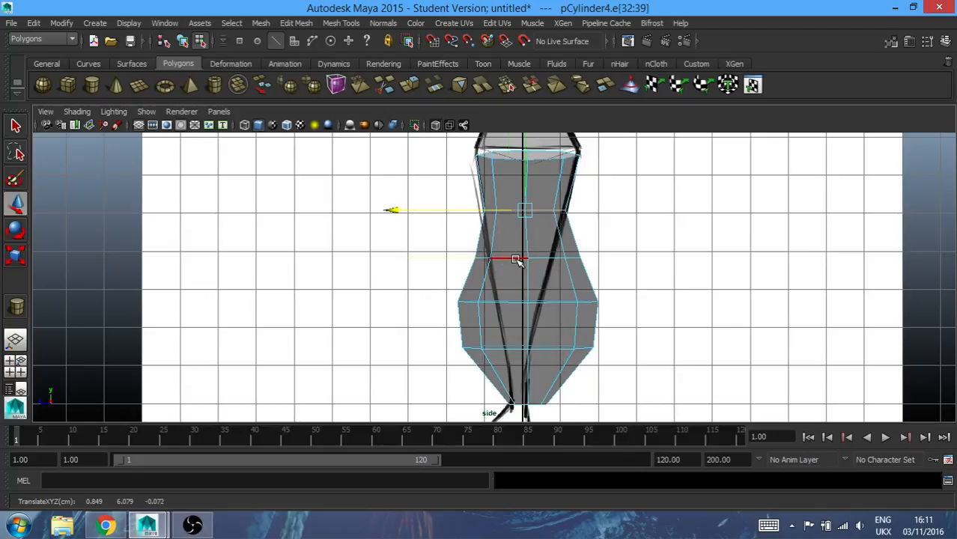
Shift the third edge loop from the top along Z and scale it down to the side outline
double_click(515, 259)
left_click_drag(395, 259, 391, 259)
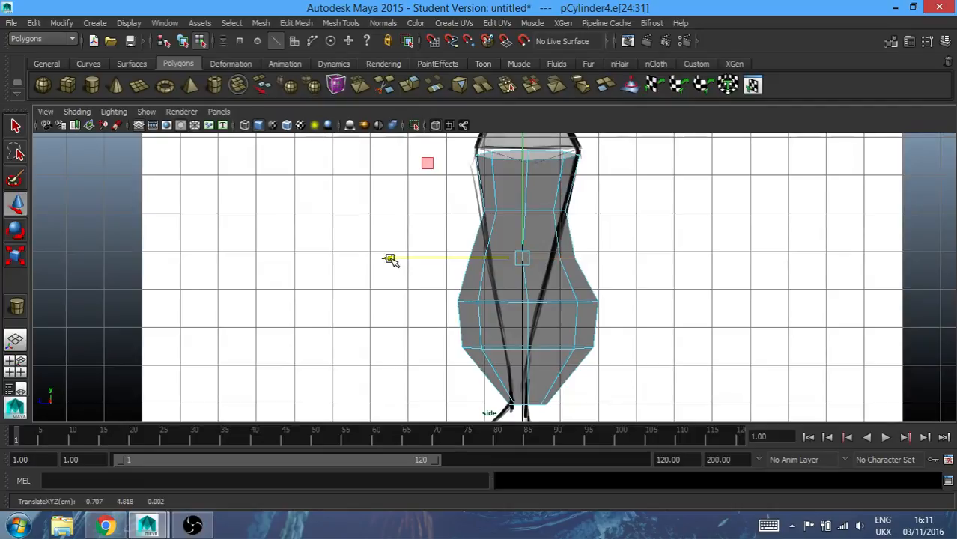
key("r")
left_click_drag(648, 258, 598, 260)
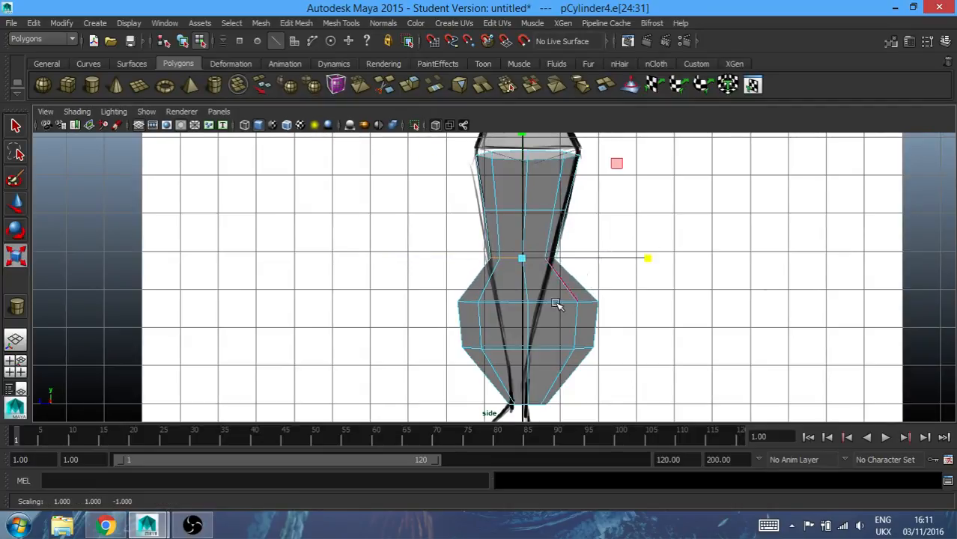
Narrow the fourth edge loop from the top along Z and shift it inside the drawn side outline
double_click(547, 306)
left_click_drag(652, 302, 568, 303)
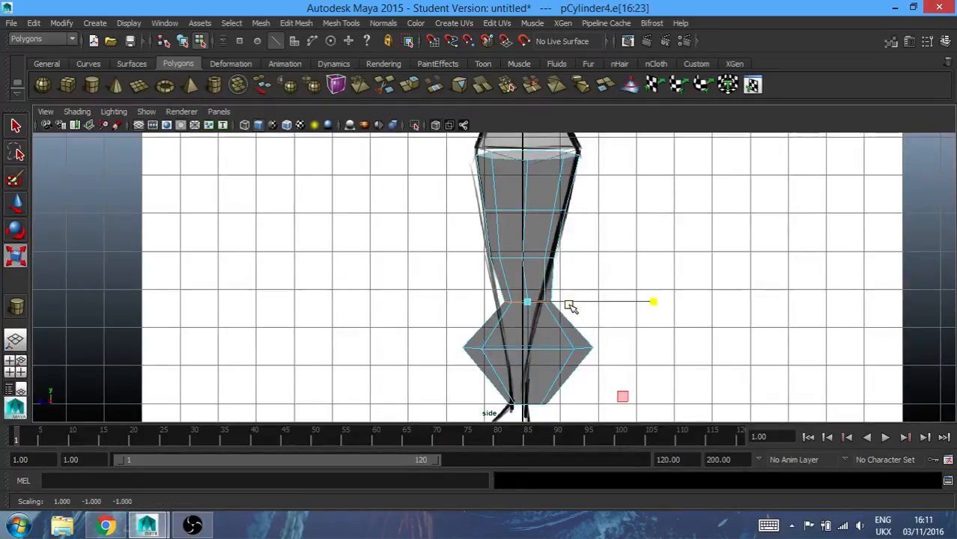
key("w")
left_click_drag(397, 307, 388, 302)
Narrow the fifth edge loop from the top and move it along Z to match the drawn lower leg
double_click(528, 345)
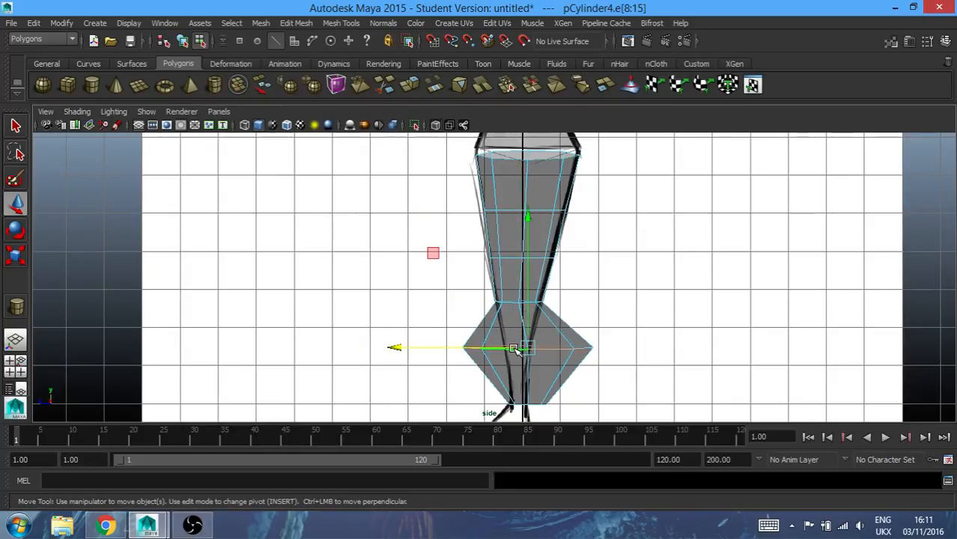
key("r")
left_click_drag(649, 348, 560, 355)
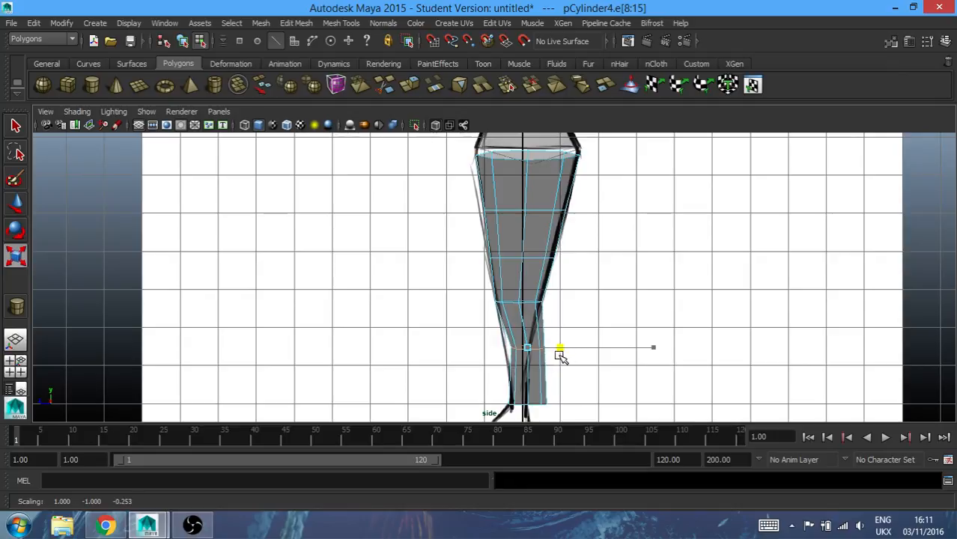
key("w")
left_click_drag(402, 345, 385, 348)
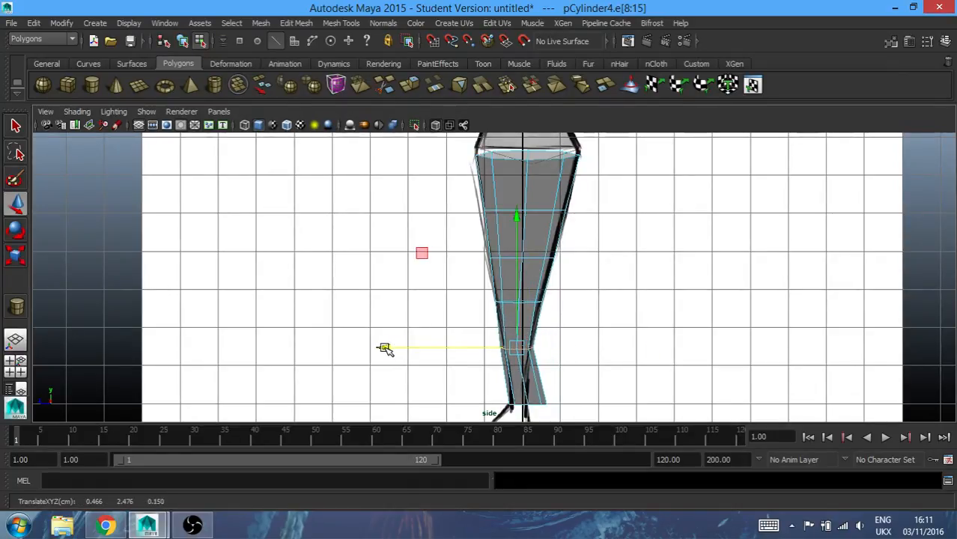
key("r")
left_click_drag(642, 349, 639, 350)
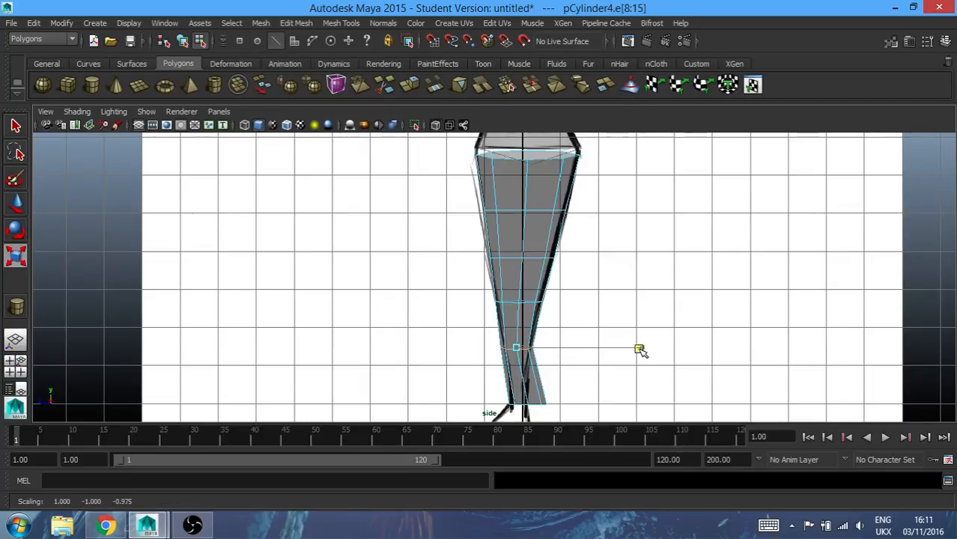
Move the bottom edge loop along Z over the drawn ankle, narrow it to fit, and return to object selection
double_click(525, 408)
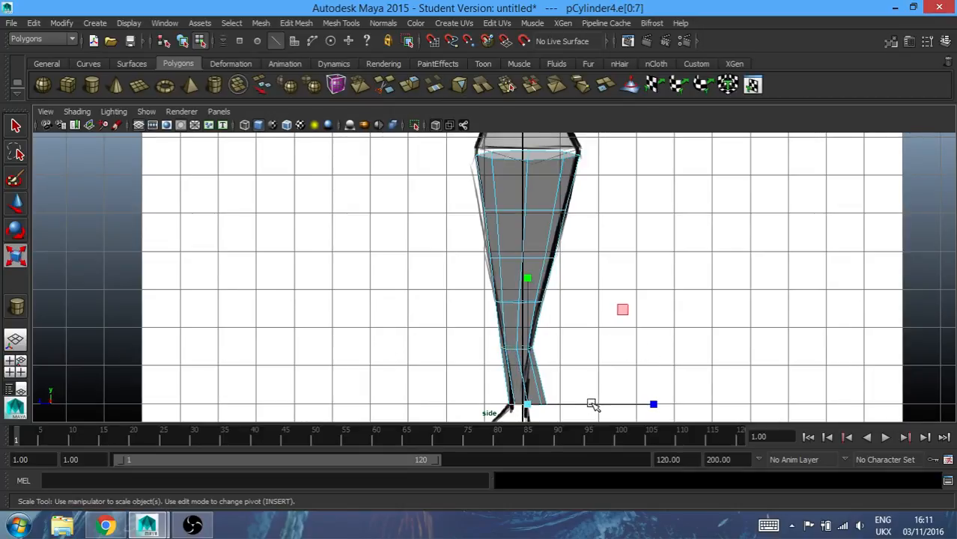
key("w")
left_click_drag(399, 404, 393, 405)
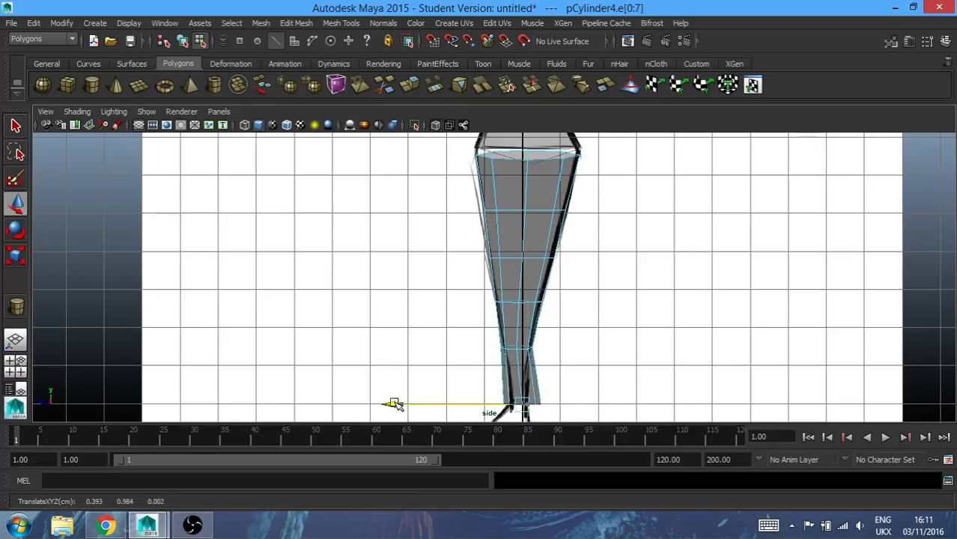
key("r")
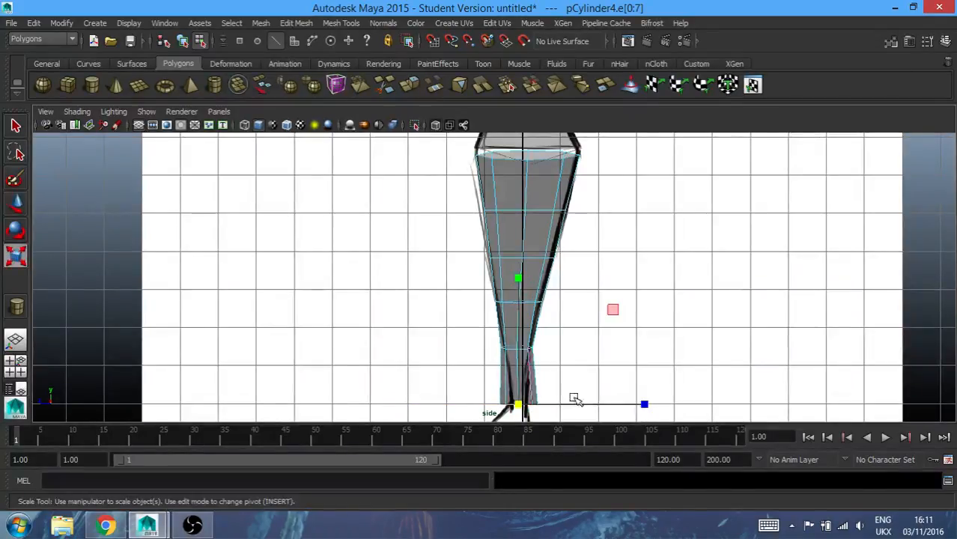
left_click_drag(640, 407, 633, 409)
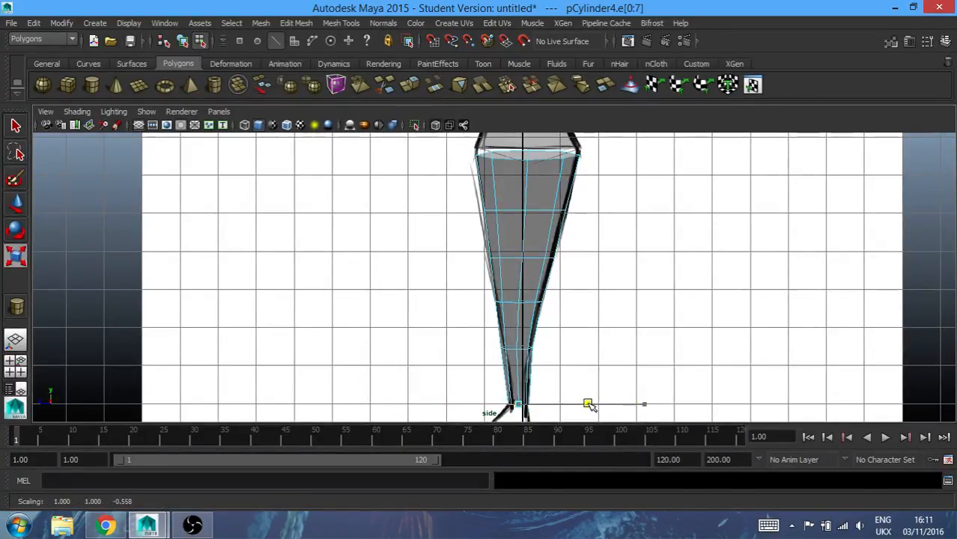
left_click(630, 299)
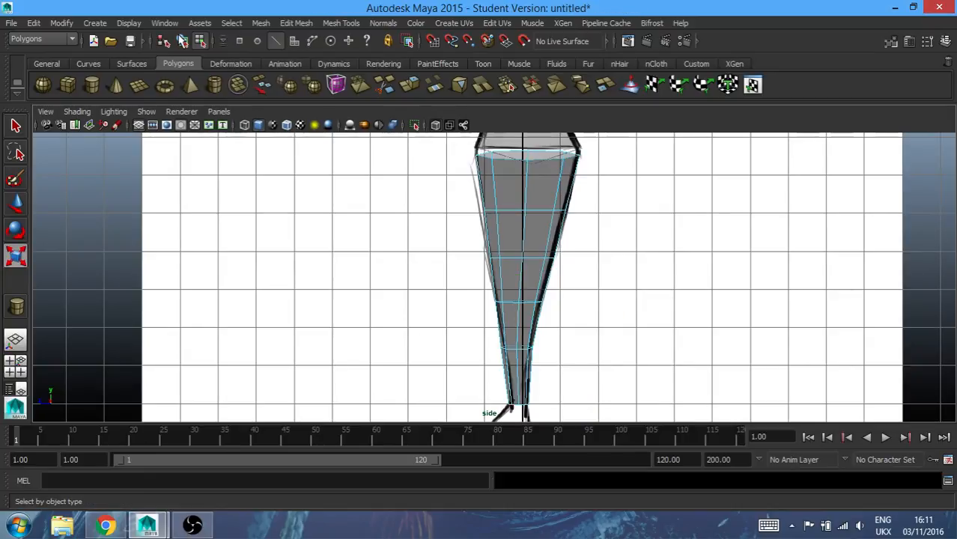
left_click(182, 41)
left_click(331, 235)
Select the torso and the leg together in the perspective view, close to where they meet at the hip
key("space")
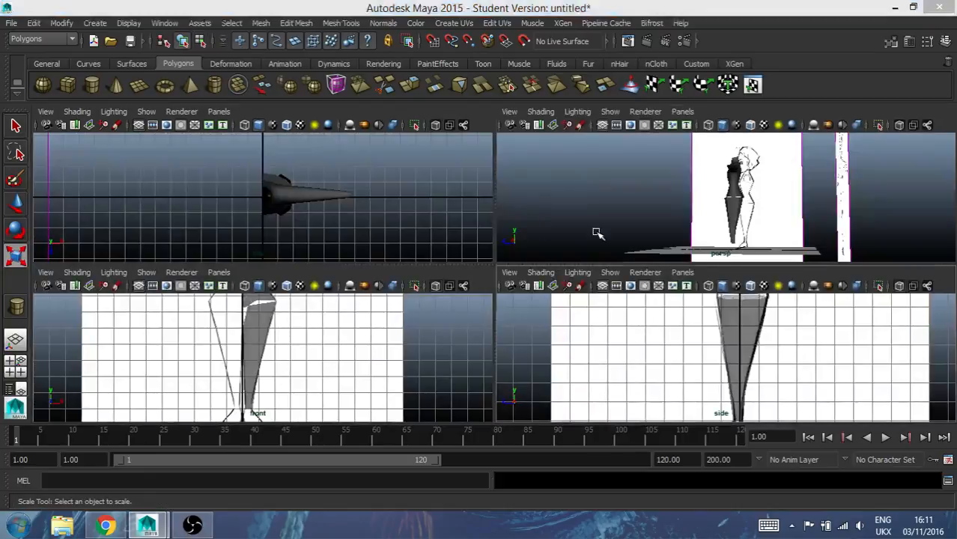
key("space")
left_click_drag(420, 260, 550, 241, "alt")
scroll(591, 275, "up", 6)
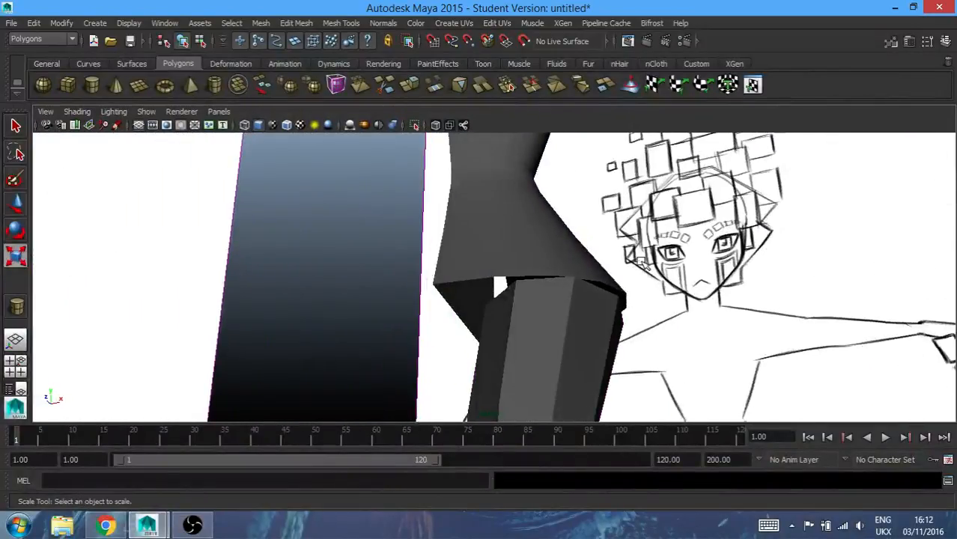
scroll(641, 260, "down", 5)
left_click_drag(643, 261, 656, 289, "alt")
scroll(646, 280, "up", 6)
left_click(589, 287)
left_click(535, 233)
Accept the student-version save notice and switch the selected torso and leg to component editing
left_click_drag(545, 316, 757, 240, "alt")
left_click_drag(643, 267, 652, 320, "alt")
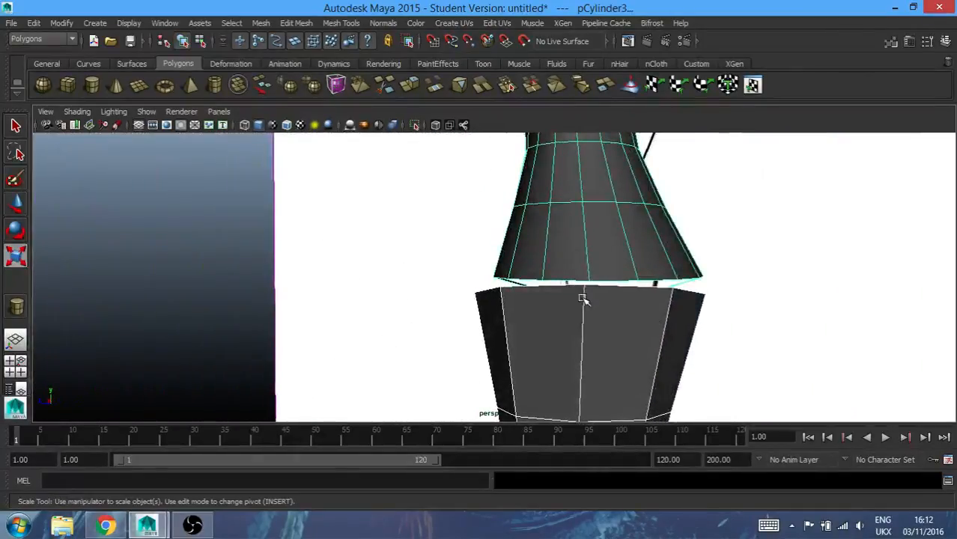
left_click_drag(566, 276, 732, 241, "alt")
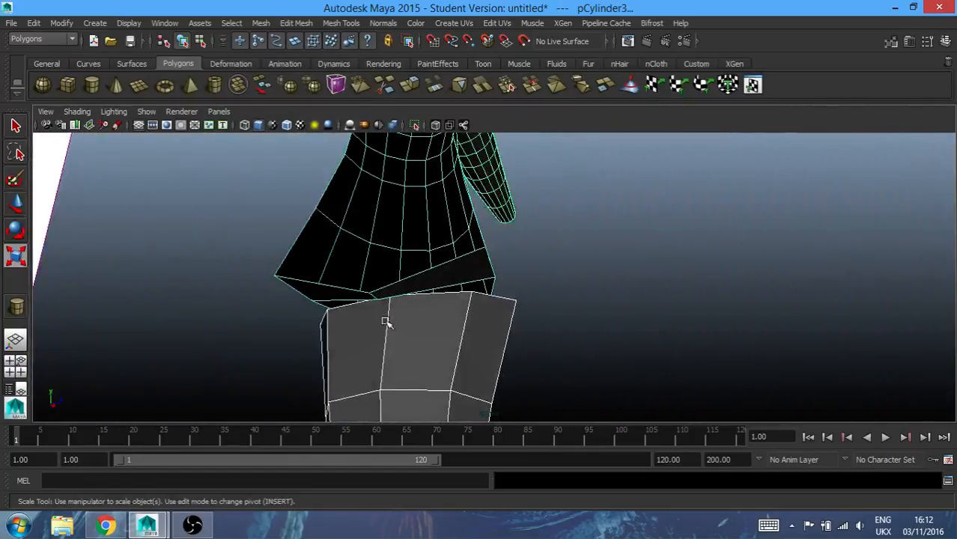
left_click(470, 268)
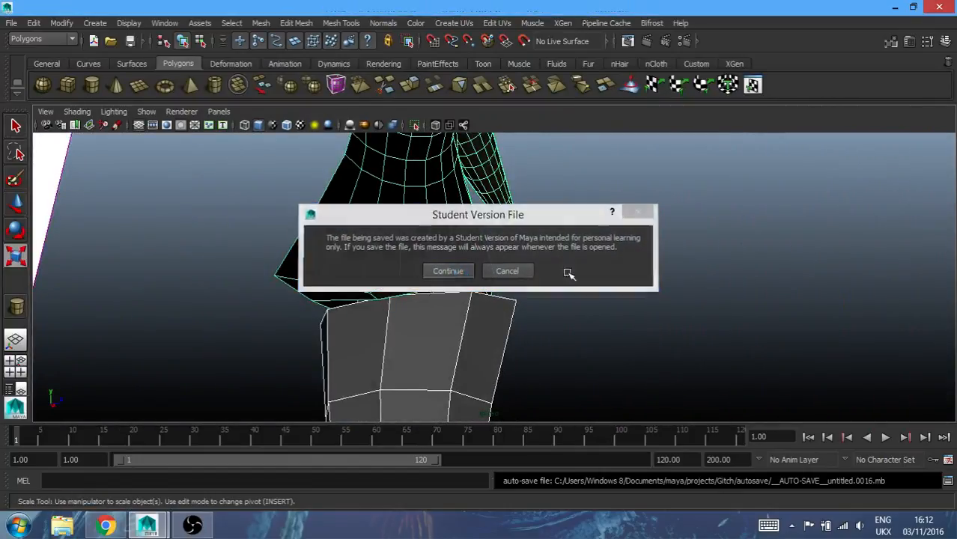
left_click_drag(574, 275, 562, 280, "alt")
left_click_drag(629, 297, 434, 336, "alt")
left_click(200, 41)
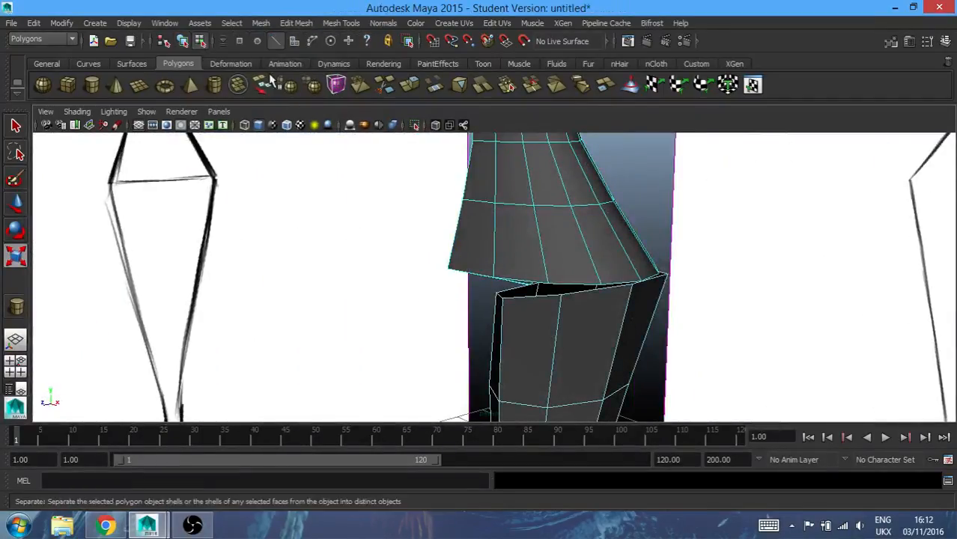
Move the front centre vertex of the leg's top rim and the vertex directly below it outward along X
left_click(502, 304)
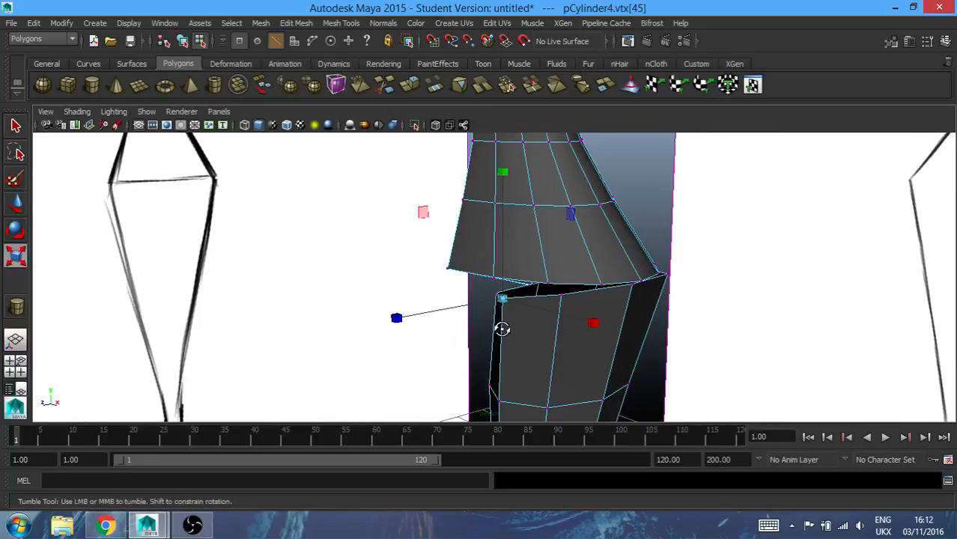
left_click_drag(502, 304, 584, 327, "alt")
key("w")
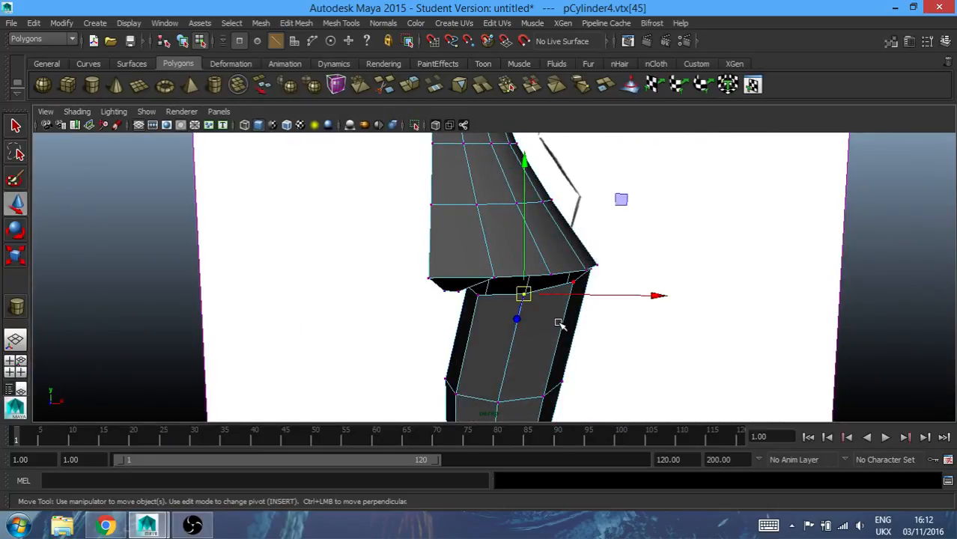
left_click(661, 298)
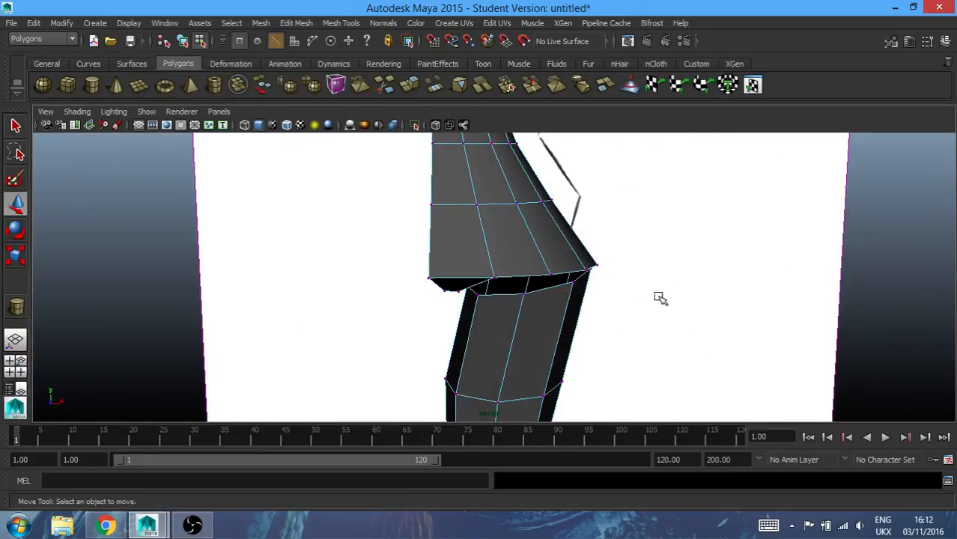
left_click(524, 292)
left_click_drag(657, 298, 669, 296)
left_click(495, 403)
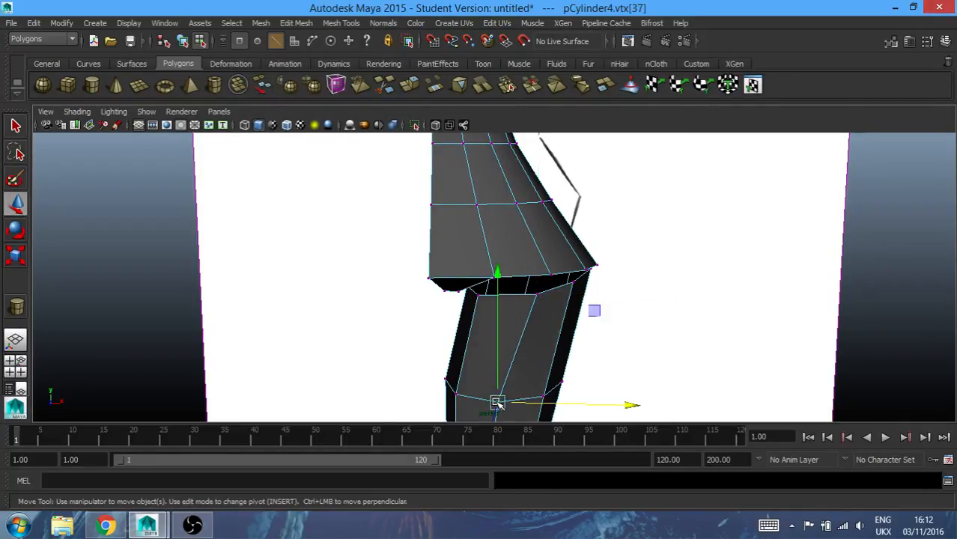
left_click_drag(638, 408, 644, 405)
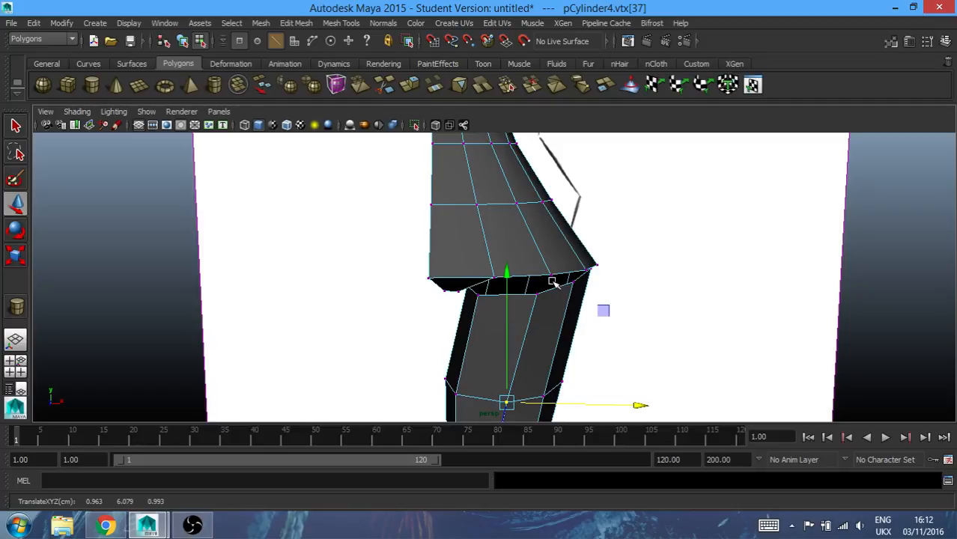
Move the front centre and outer front vertices of the leg's top rim along Z to line up with the torso's lower edge
left_click(539, 267)
left_click(575, 267)
left_click_drag(637, 300, 372, 315, "alt")
left_click(528, 302)
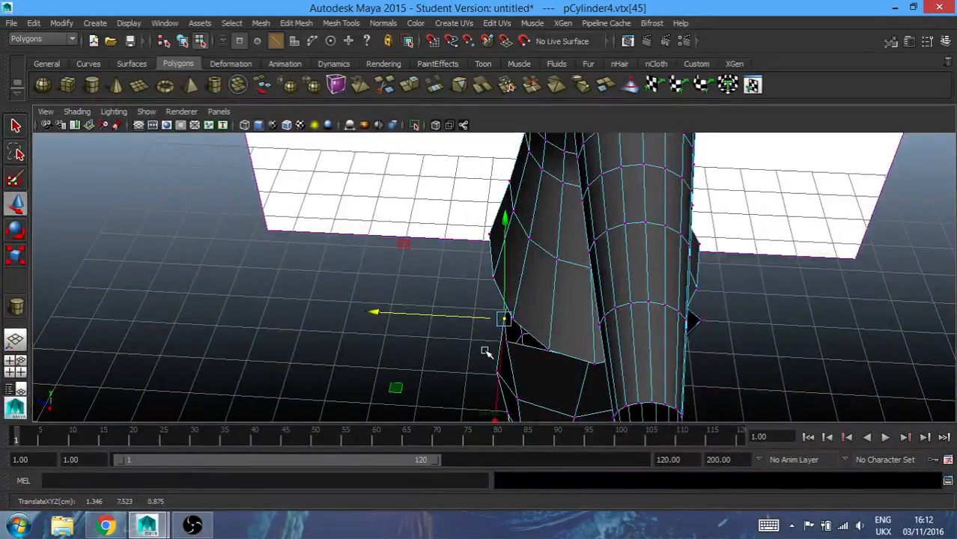
left_click(509, 339)
left_click_drag(378, 334, 569, 315)
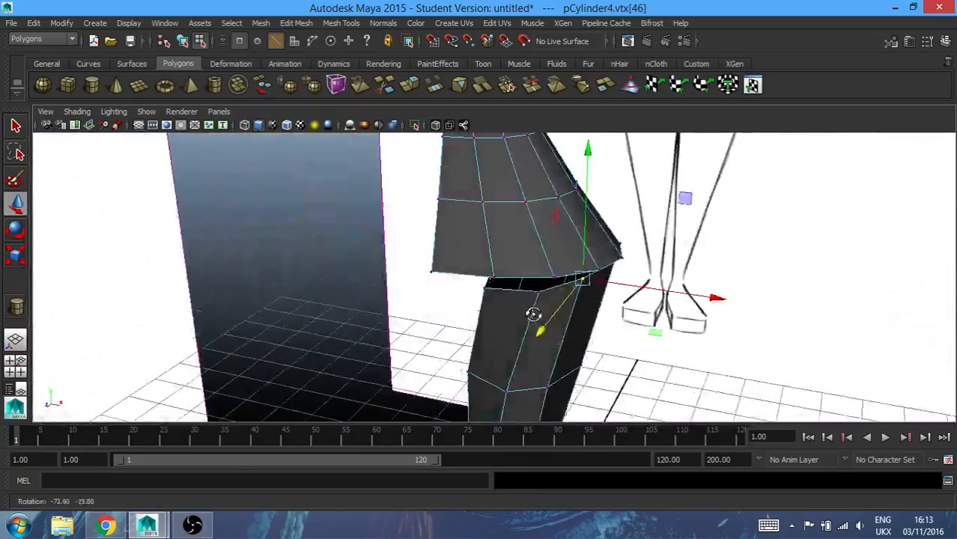
Move the outermost vertex of the leg's top rim outward along X to the torso's outer hip corner and clear the selection
left_click_drag(732, 299, 443, 244, "alt")
left_click(361, 308)
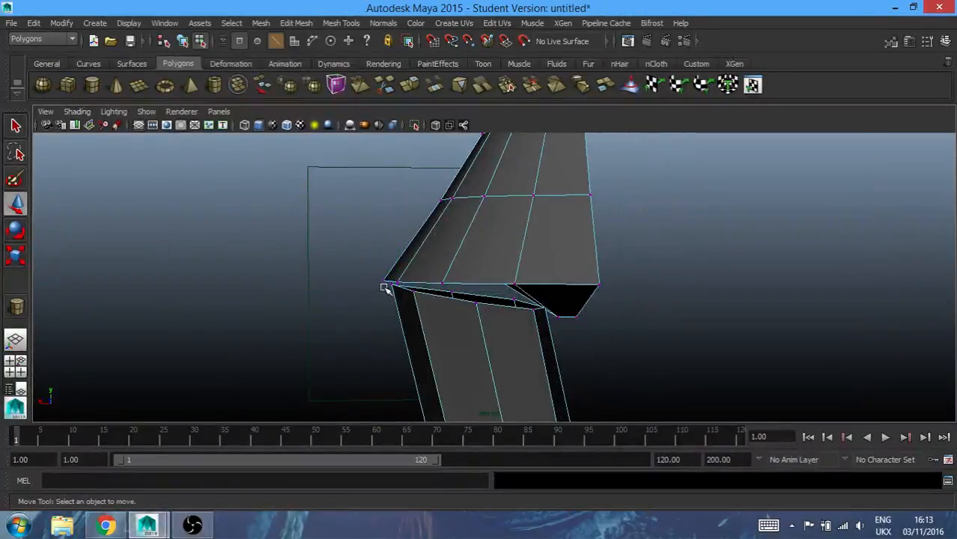
left_click(390, 285)
left_click_drag(258, 282, 250, 286)
left_click(257, 315)
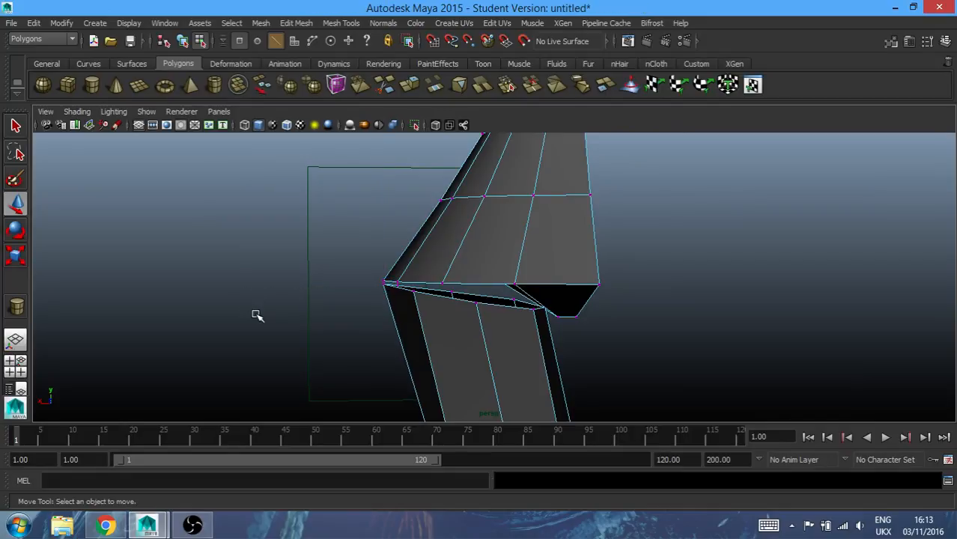
Move the outer back vertex of the leg's top rim outward along X and along Z to follow the torso's lower edge
left_click_drag(329, 313, 431, 333, "alt")
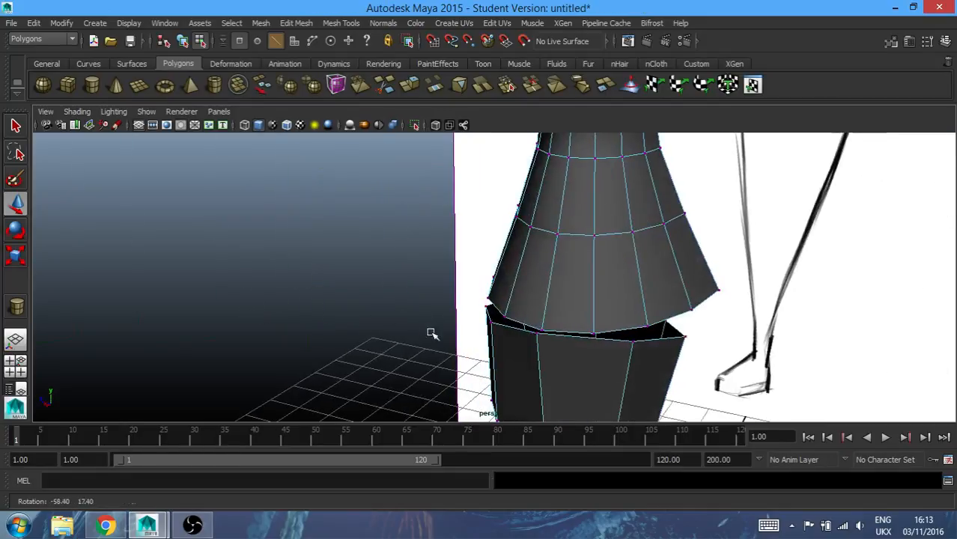
left_click(589, 334)
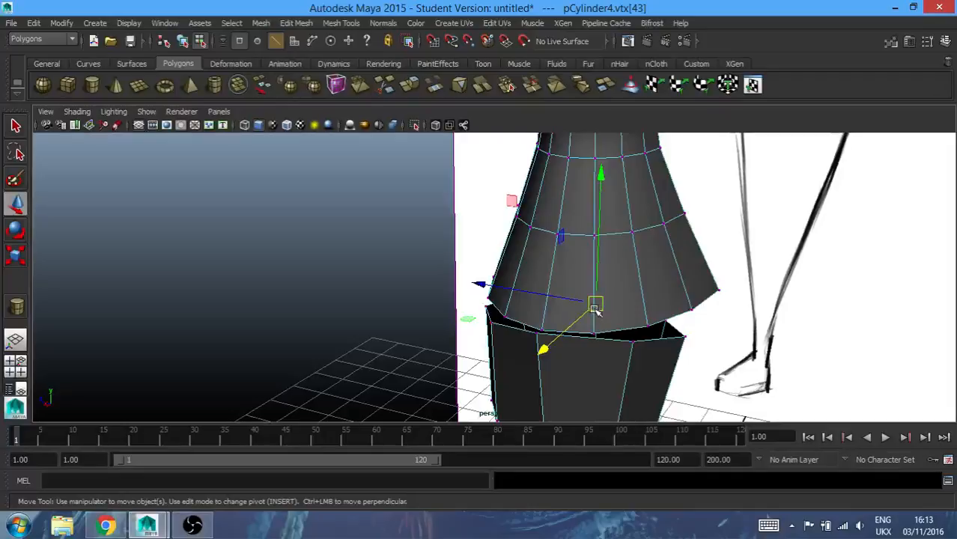
left_click(634, 342)
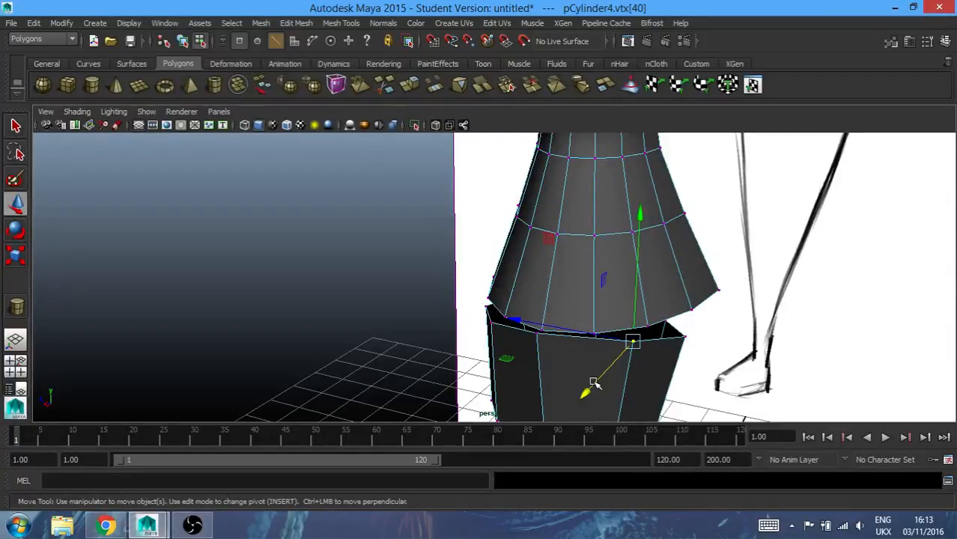
left_click_drag(696, 393, 374, 354, "alt")
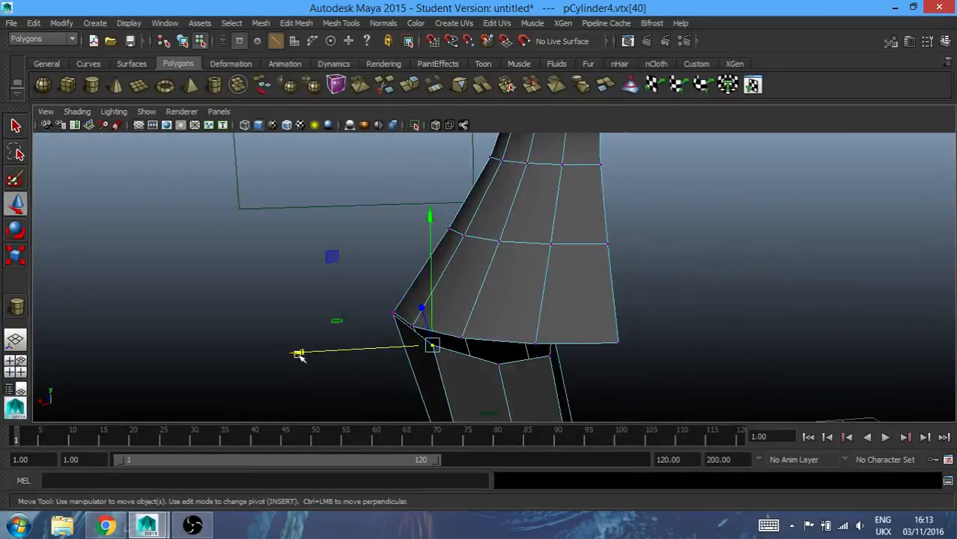
left_click_drag(299, 356, 282, 355)
left_click_drag(327, 385, 468, 404, "alt")
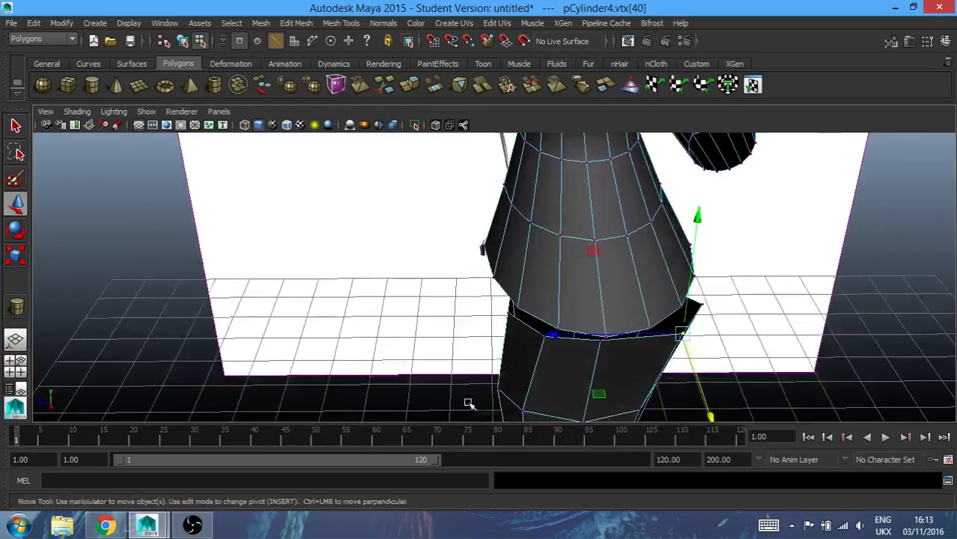
left_click_drag(576, 338, 521, 335)
Move the back centre vertex of the leg's top rim outward along X and raise it along Y toward the torso edge
left_click_drag(668, 338, 516, 314, "alt")
left_click(476, 331)
left_click_drag(331, 333, 303, 332)
left_click_drag(443, 202, 443, 185)
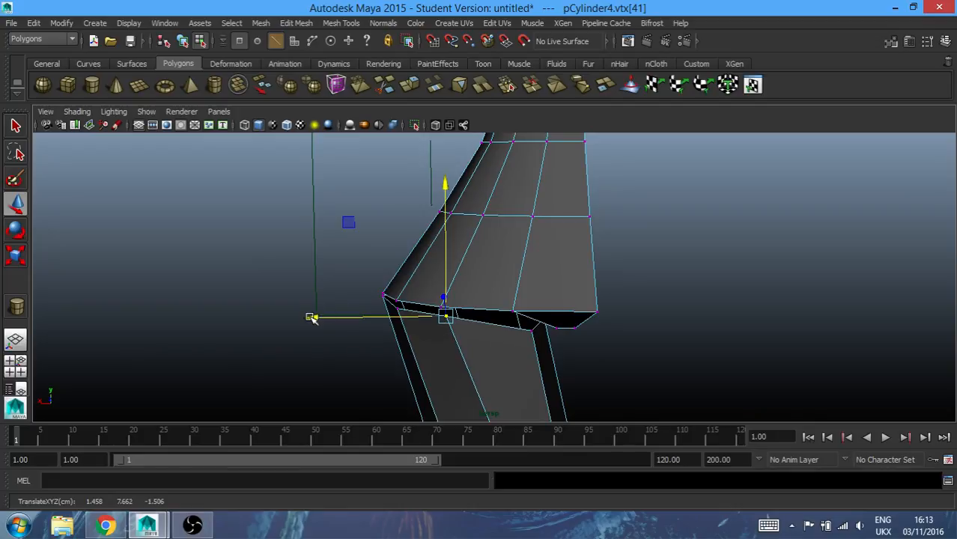
Move the torso's inner back bottom vertex forward along Z and lower it along Y toward the leg's rim
left_click(530, 331)
left_click_drag(530, 331, 448, 343, "alt")
left_click(329, 300)
left_click_drag(328, 300, 460, 316, "alt")
left_click(672, 285)
left_click_drag(278, 292, 360, 301, "alt")
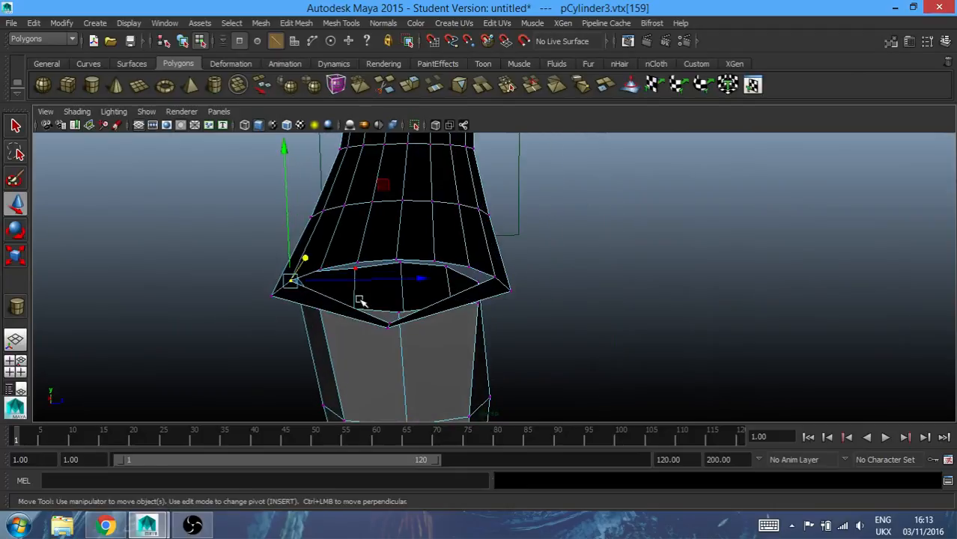
mouse_move(437, 276)
left_mouse_down()
mouse_move(428, 276)
mouse_move(443, 278)
left_mouse_up()
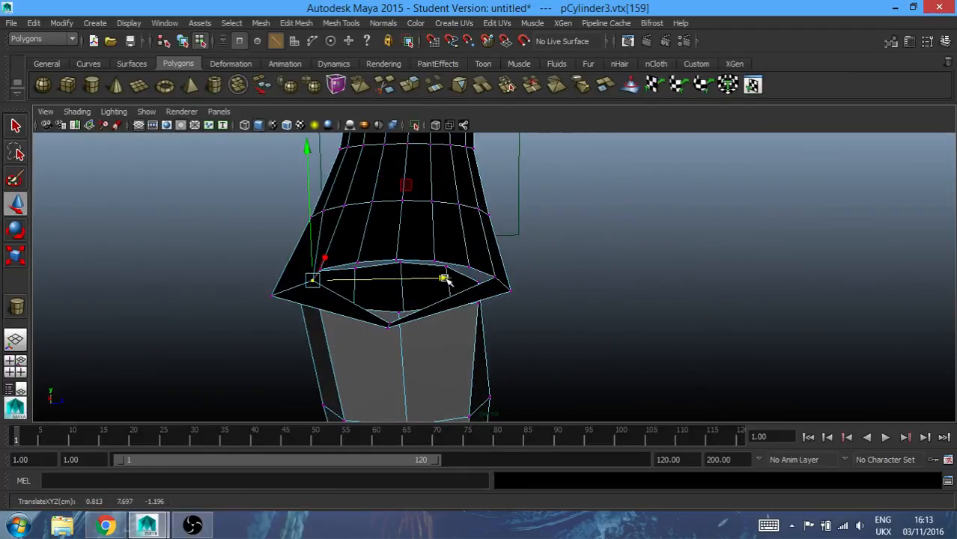
mouse_move(307, 150)
left_mouse_down()
mouse_move(309, 172)
mouse_move(308, 164)
left_mouse_up()
Lower the torso's inner front bottom vertex along Y toward the top rim of the leg
left_click_drag(498, 269, 216, 280, "alt")
left_click(495, 277)
left_click_drag(466, 329, 458, 301, "alt")
left_click_drag(381, 287, 610, 322)
left_click_drag(480, 145, 480, 165)
mouse_move(531, 231)
left_mouse_down("alt")
mouse_move(489, 220)
mouse_move(463, 193)
mouse_move(516, 180)
mouse_move(429, 231)
mouse_move(386, 239)
mouse_move(429, 231)
left_mouse_up("alt")
left_click(550, 268)
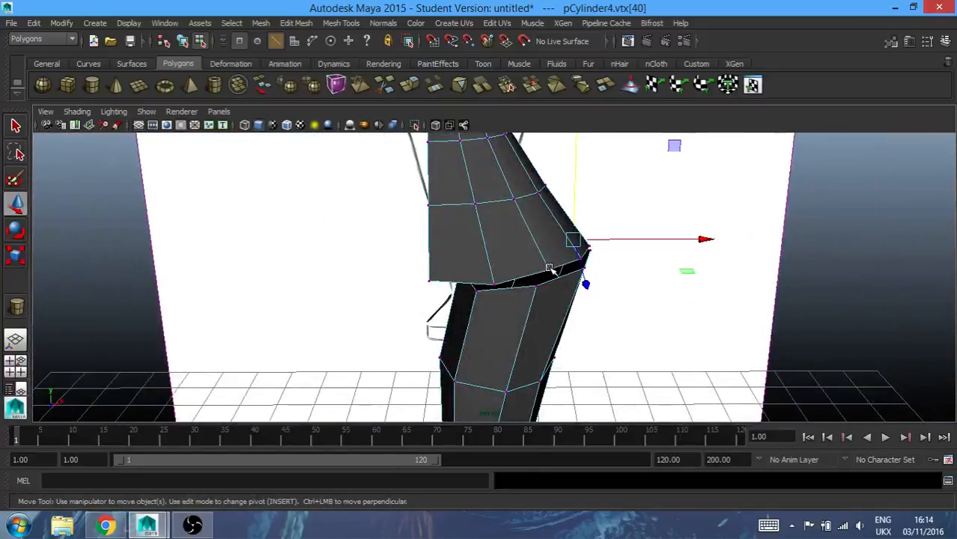
Return to object selection, select the leg and the torso, and combine them into one mesh
mouse_move(427, 299)
left_mouse_down("alt")
mouse_move(406, 265)
mouse_move(236, 118)
left_mouse_up("alt")
left_click(182, 42)
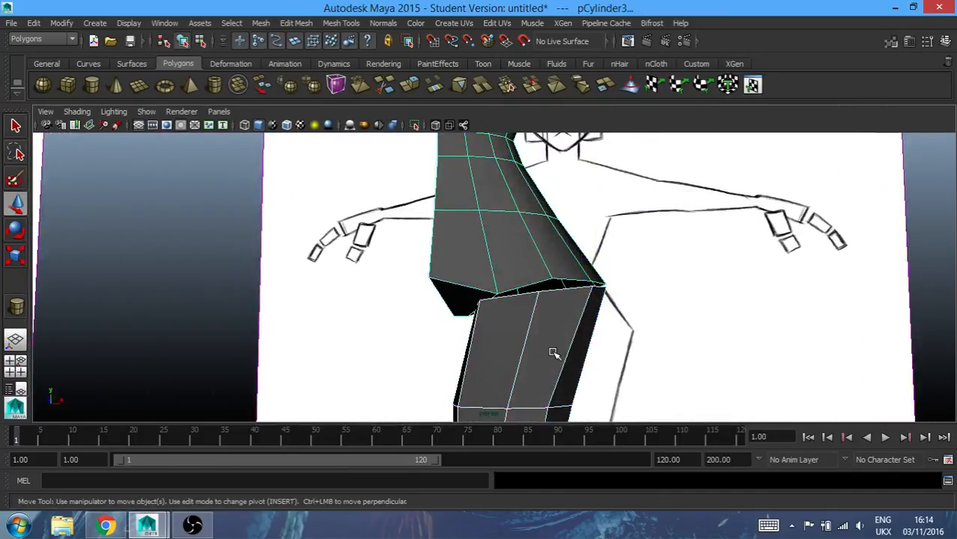
left_click(642, 359)
left_click(574, 342)
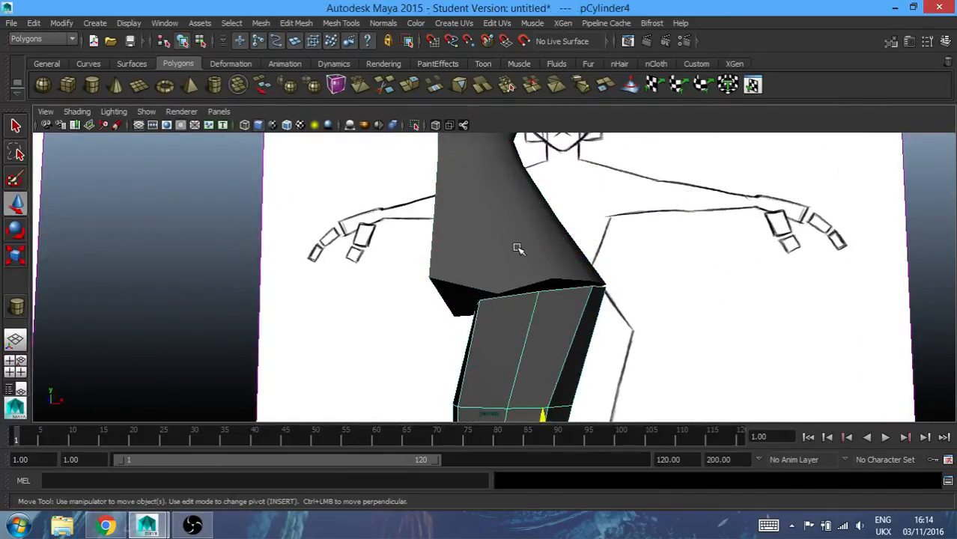
left_click(516, 247)
left_click(260, 24)
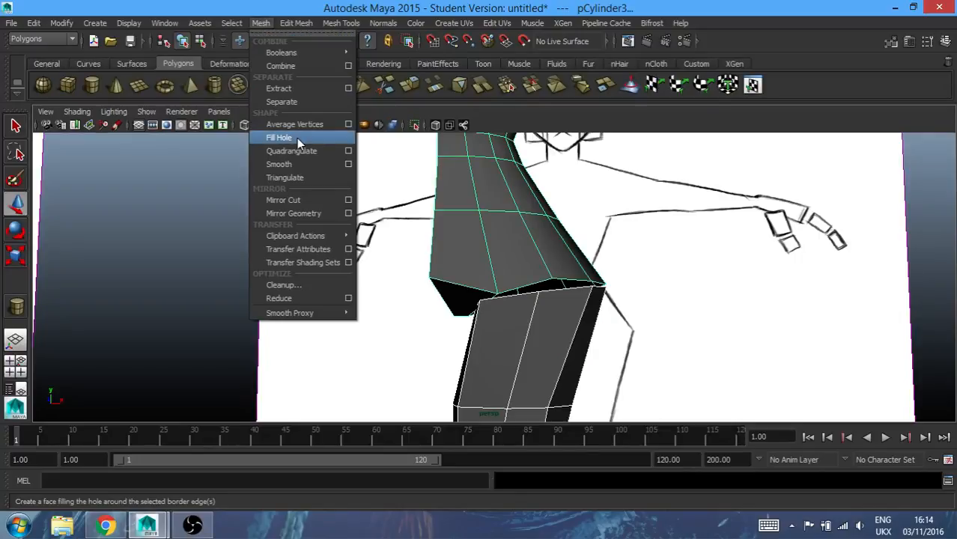
left_click(283, 68)
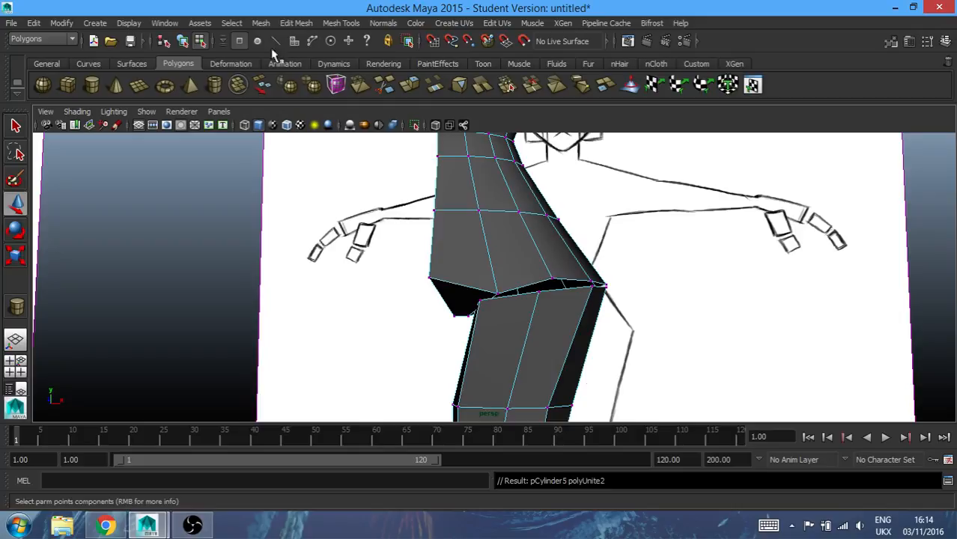
Merge the leg's front centre rim vertex with the torso's bottom vertex just above it
left_click(542, 295)
left_click(541, 295)
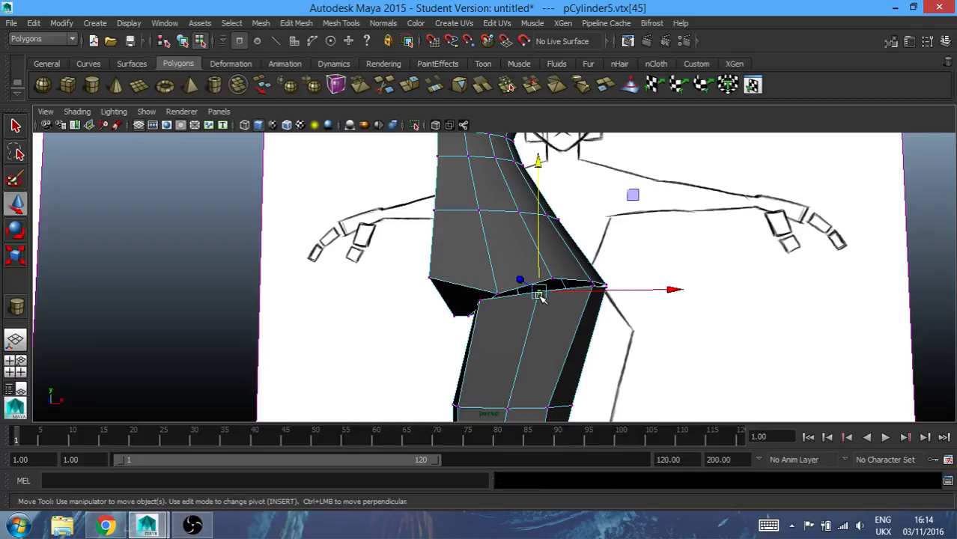
key("q")
scroll(541, 296, "up", 2)
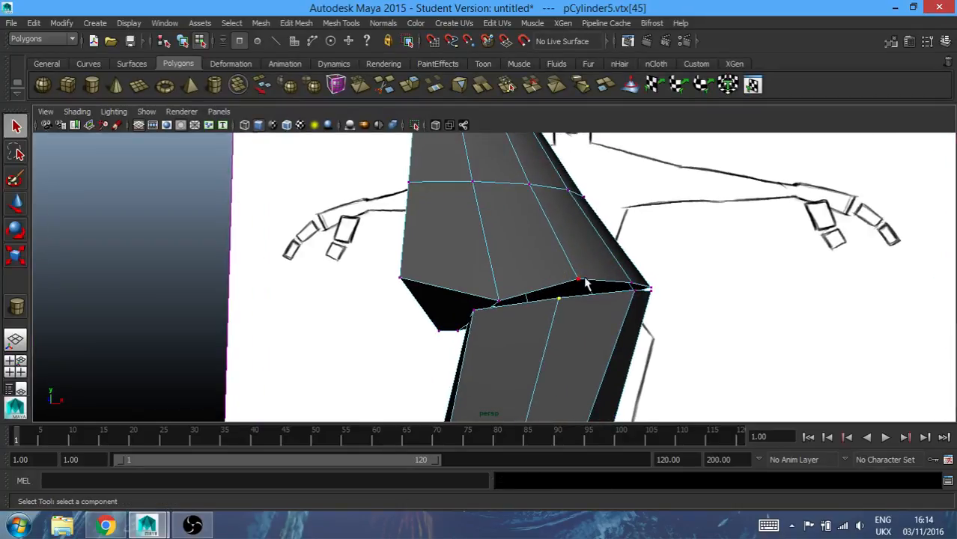
left_click(583, 280, "shift")
left_click(507, 85)
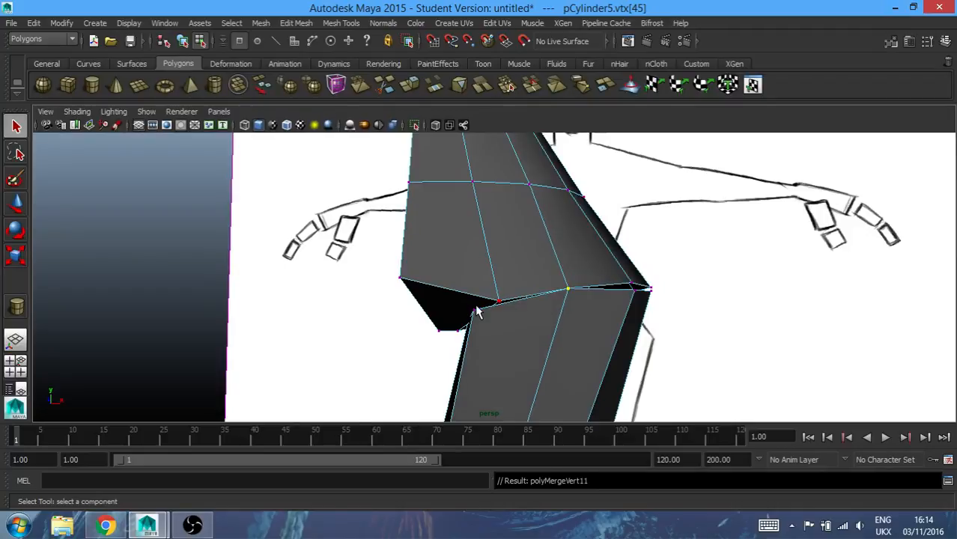
Merge the leg's inner front rim vertex and its innermost crotch vertex with the matching torso vertices
left_click(505, 299)
left_click(477, 309, "shift")
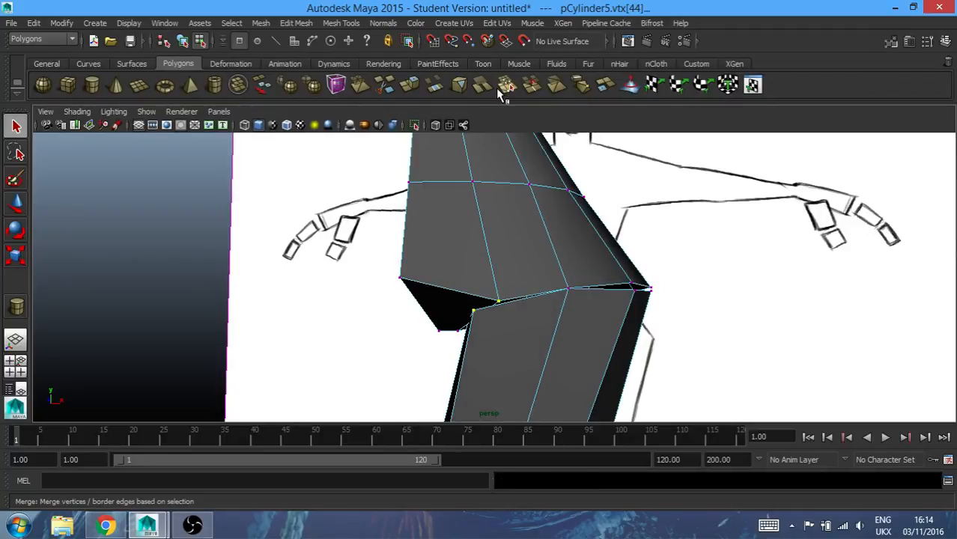
left_click(507, 85)
left_click_drag(415, 285, 610, 224, "alt")
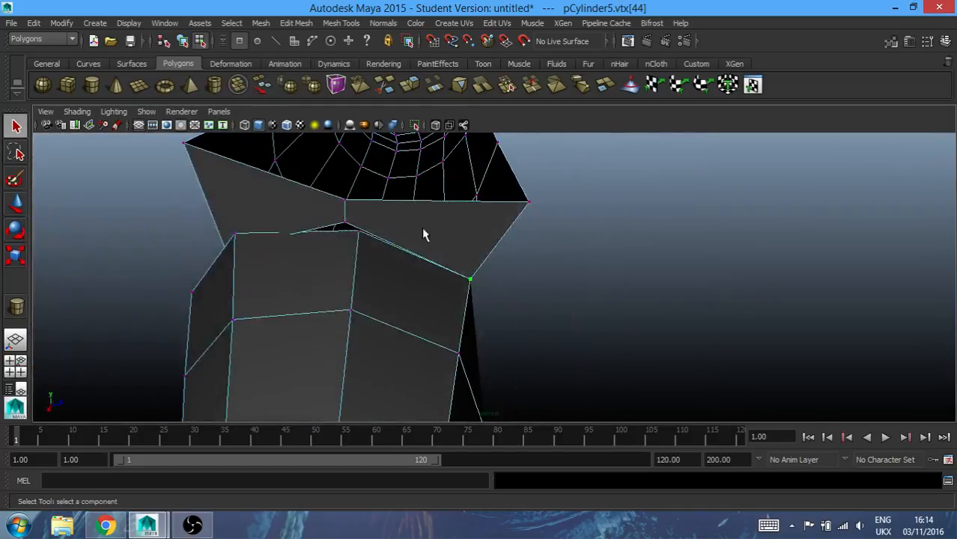
left_click(345, 222, "shift")
left_click(507, 85)
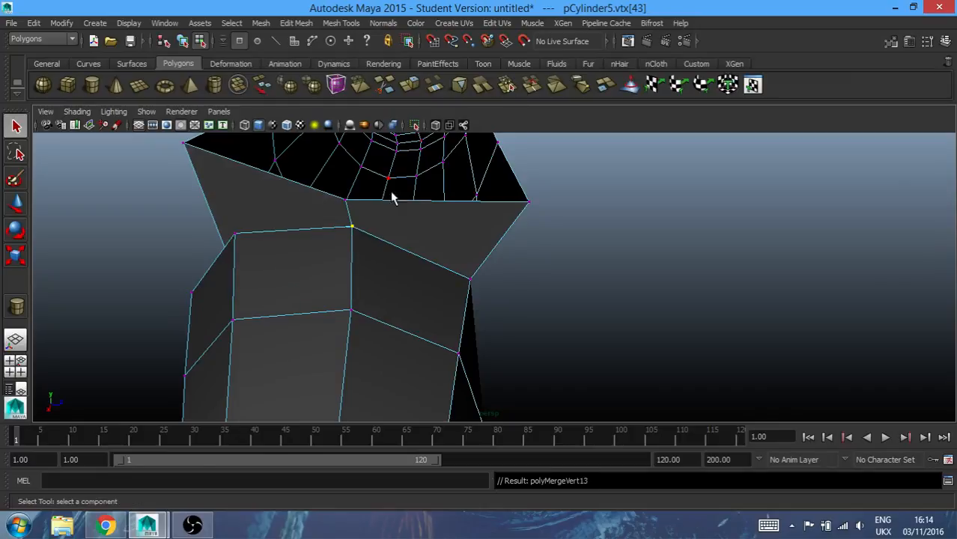
Merge the leg's inner back and back centre rim vertices with the matching torso vertices
left_click_drag(293, 266, 428, 322, "alt")
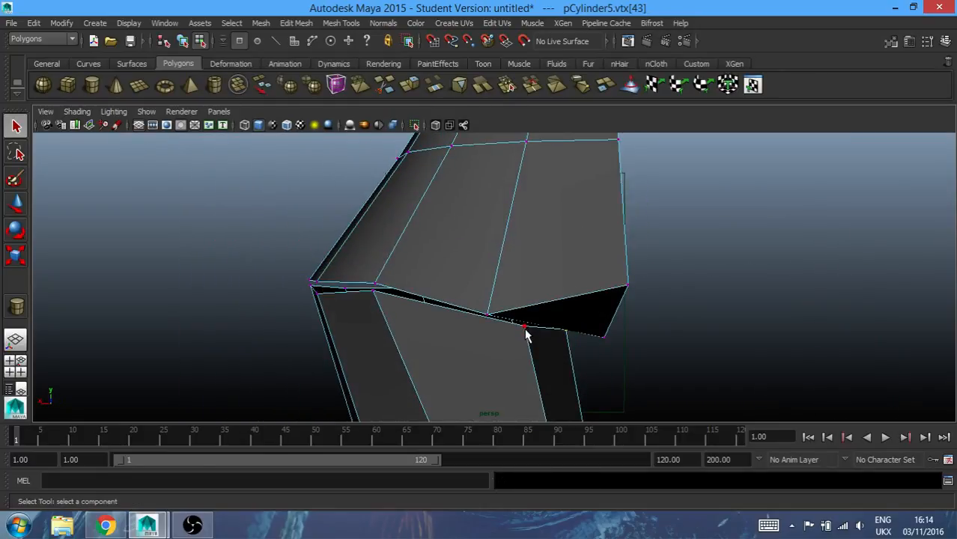
left_click(496, 317, "shift")
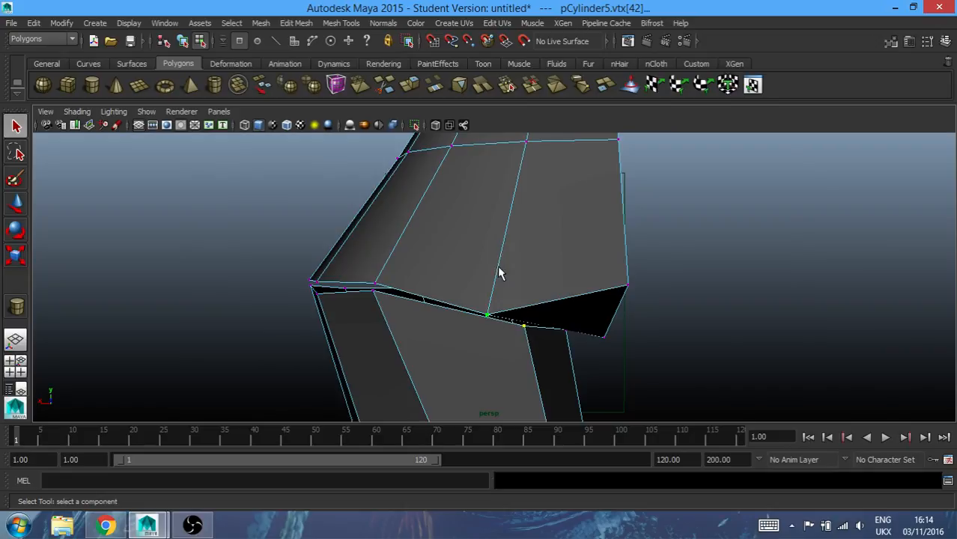
left_click(507, 85)
left_click(373, 307, "shift")
left_click(507, 85)
Merge the leg's outer back, outermost and outer front rim vertices with the torso vertices above them to close the hip gap
left_click_drag(261, 224, 367, 239, "alt")
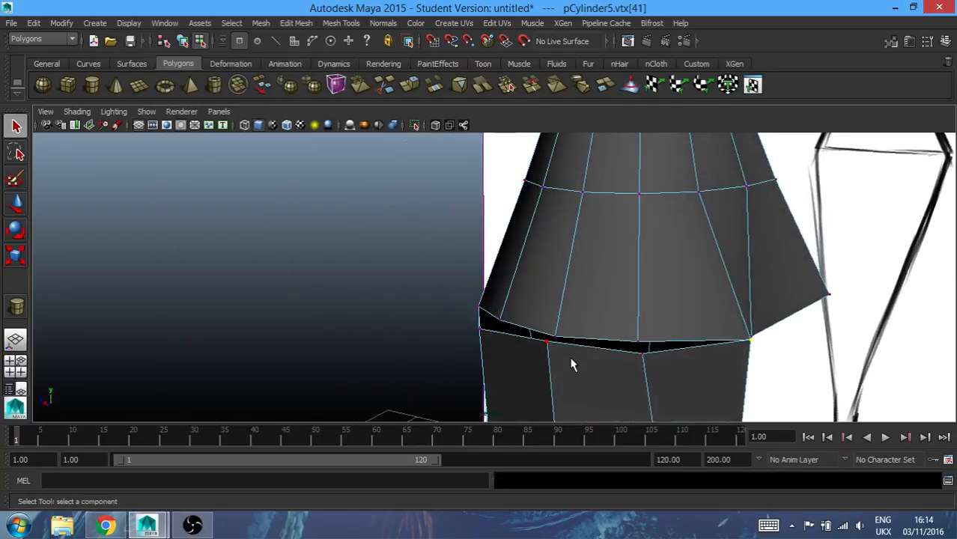
left_click(640, 342, "shift")
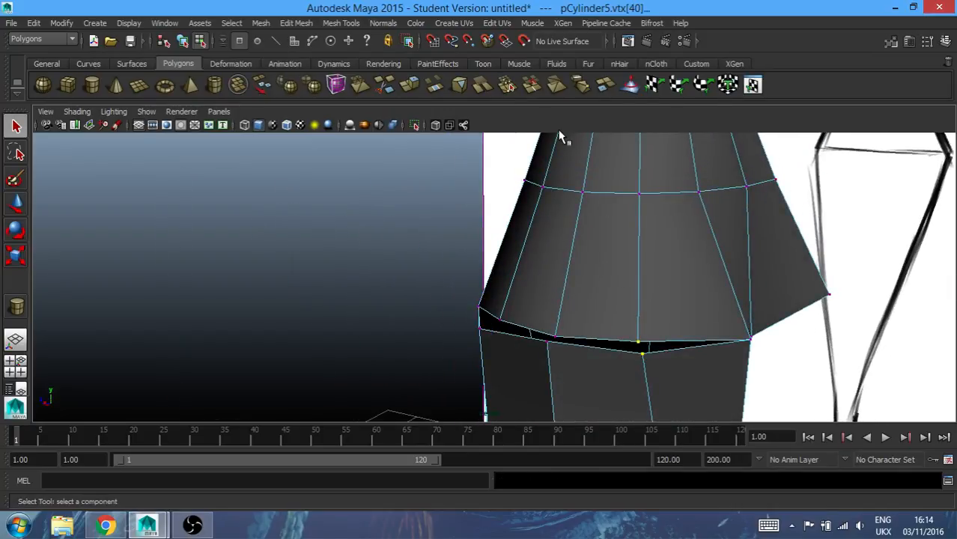
left_click(507, 86)
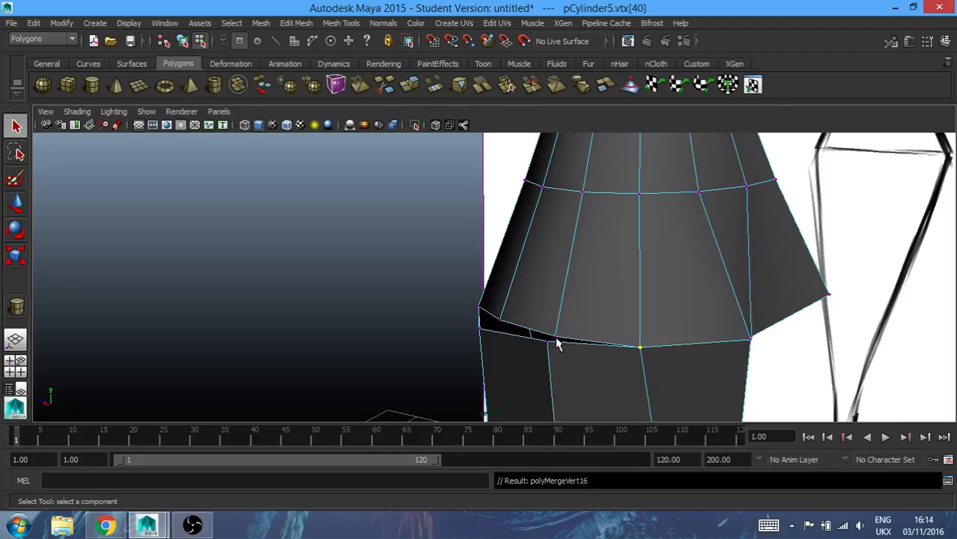
left_click(546, 345)
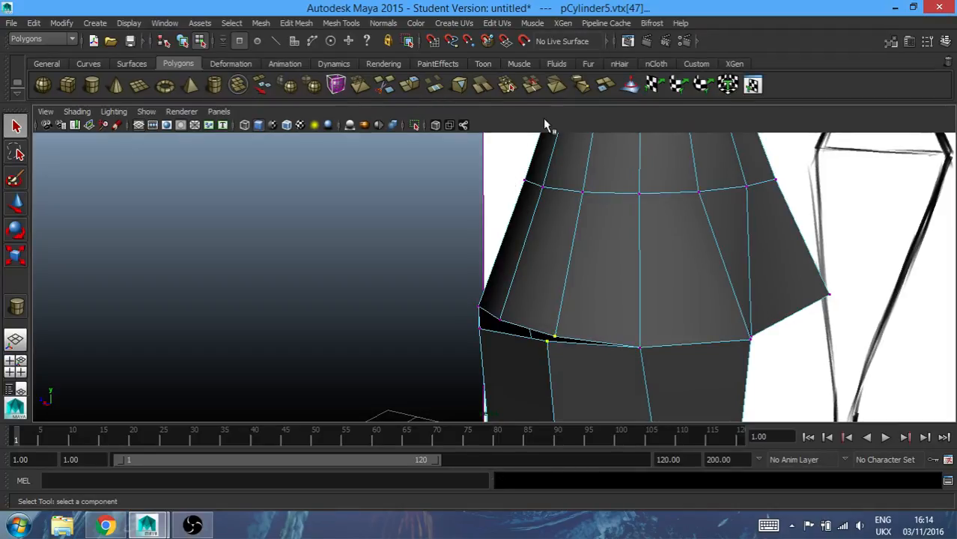
left_click(507, 86)
left_click_drag(487, 235, 607, 302, "alt")
left_click(612, 310)
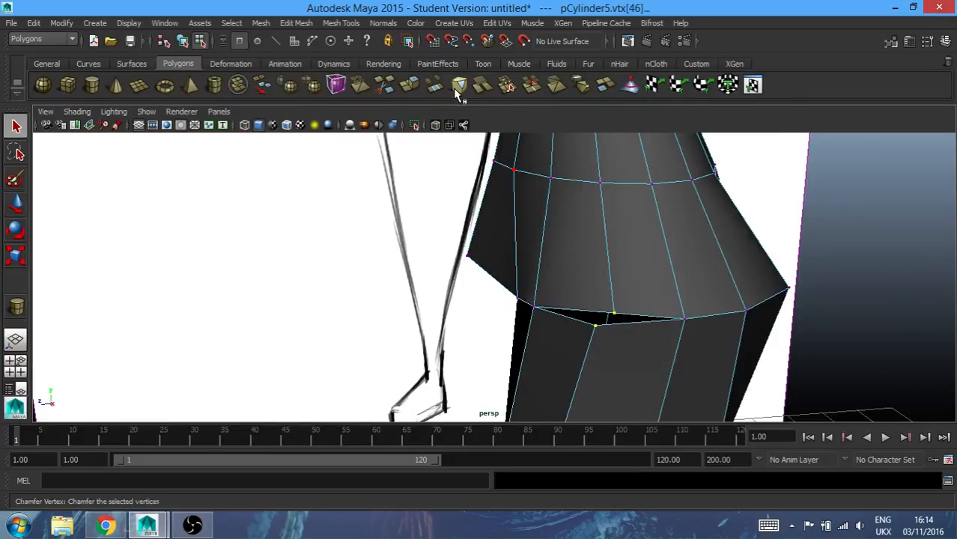
left_click(507, 86)
Return to object selection and examine the whole joined half body against the reference drawings
left_click_drag(324, 293, 468, 288, "alt")
scroll(459, 289, "down", 8)
scroll(459, 289, "down", 4)
left_click(180, 43)
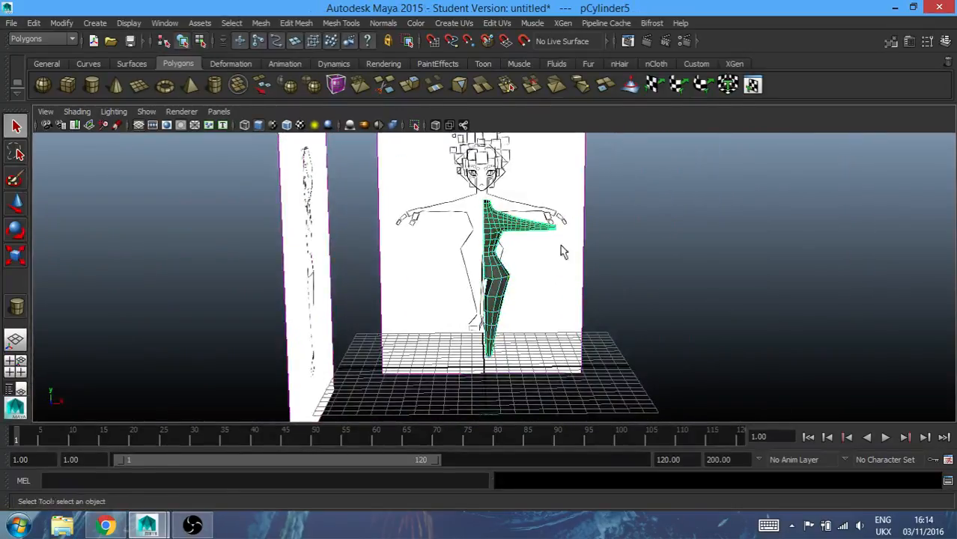
left_click(688, 282)
left_click_drag(565, 284, 612, 289, "alt")
Select the combined body and switch it to component editing close to the back of the hip
left_click(512, 235)
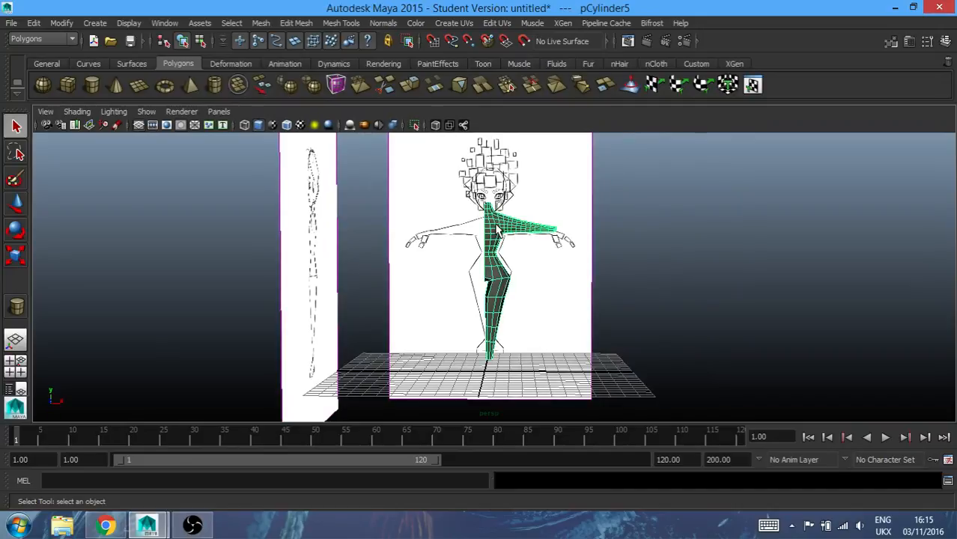
scroll(496, 230, "up", 4)
left_click_drag(523, 347, 304, 362, "alt")
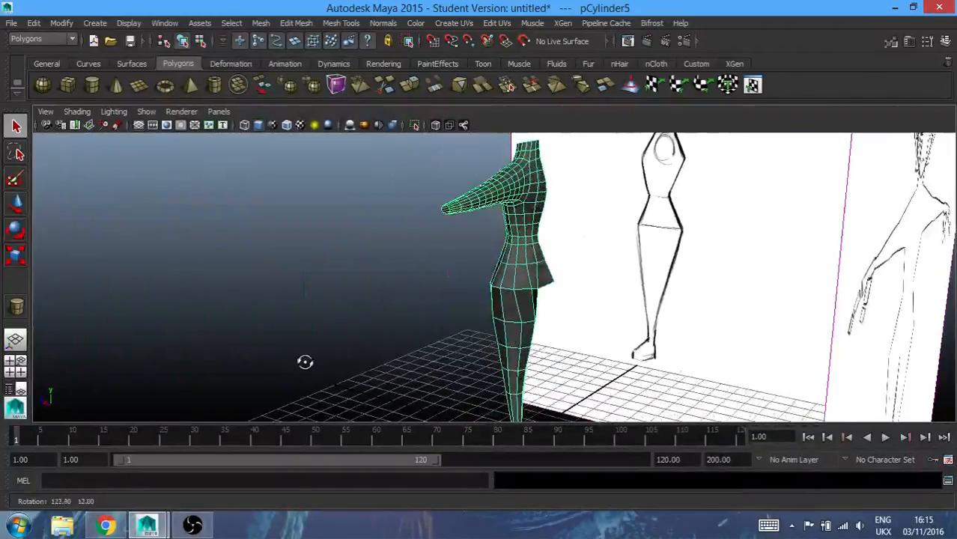
scroll(490, 328, "up", 5)
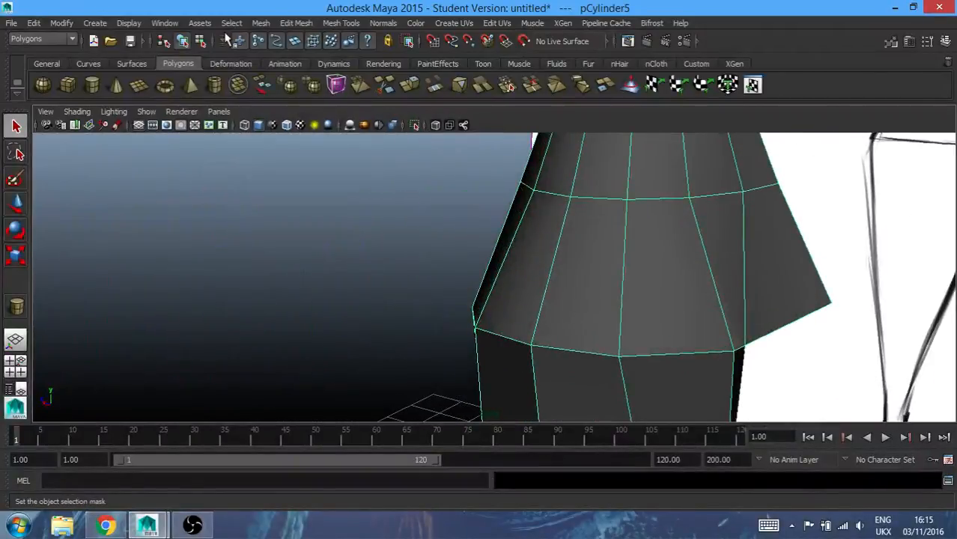
left_click(200, 41)
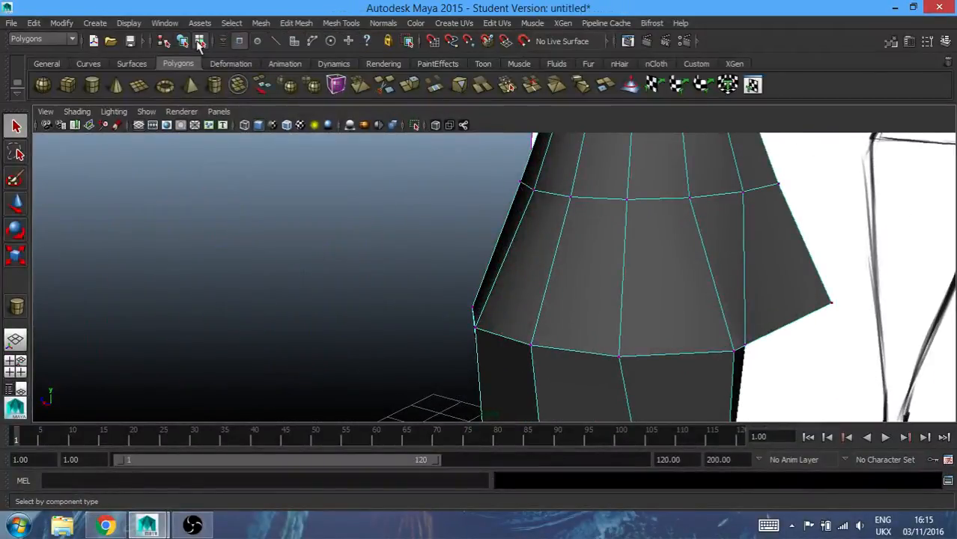
Raise the leg's inner back rim vertex towards the torso's lower edge and shift it slightly backward to tidy the hip joint
left_click(752, 338)
key("w")
left_click_drag(635, 327, 684, 338, "alt")
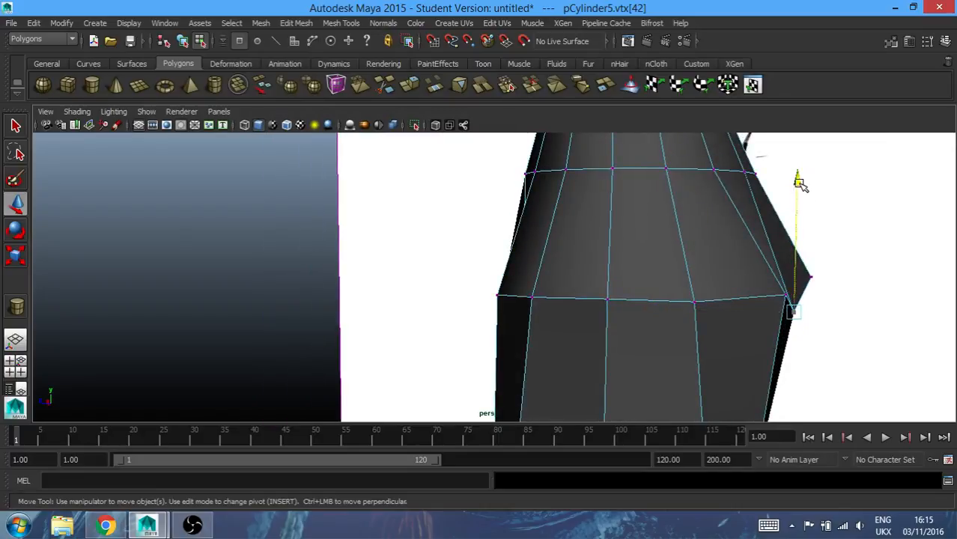
left_click_drag(799, 184, 801, 156)
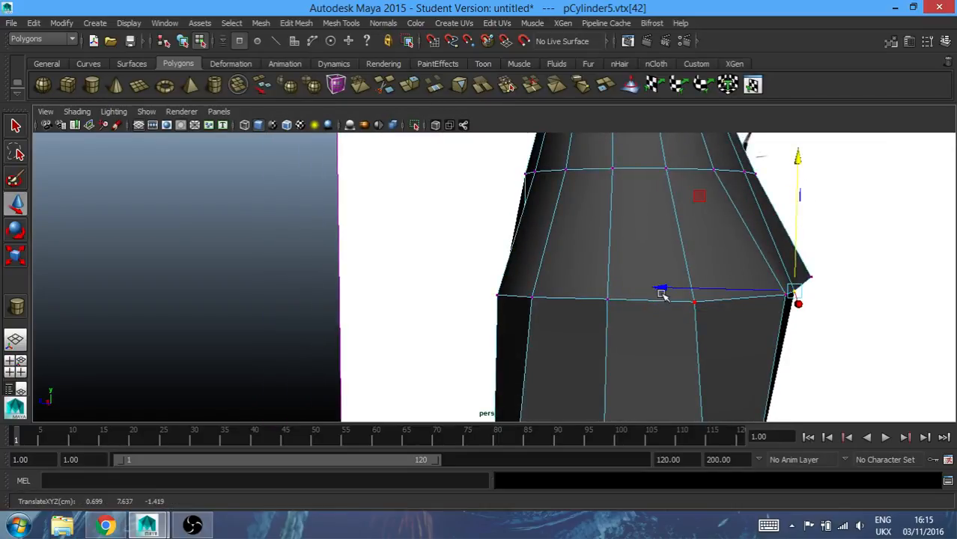
left_click_drag(662, 294, 668, 290)
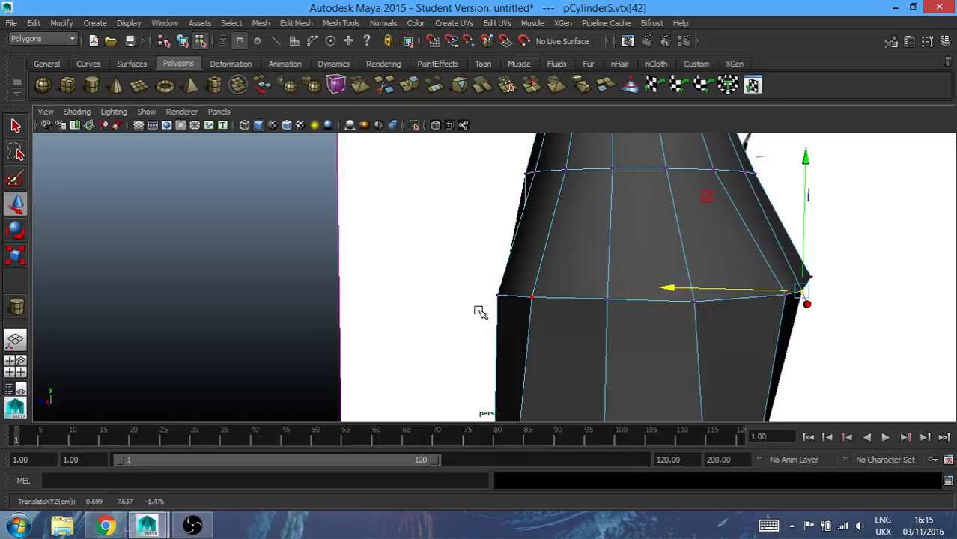
left_click(388, 316)
left_click_drag(388, 316, 655, 310, "alt")
left_click(433, 279)
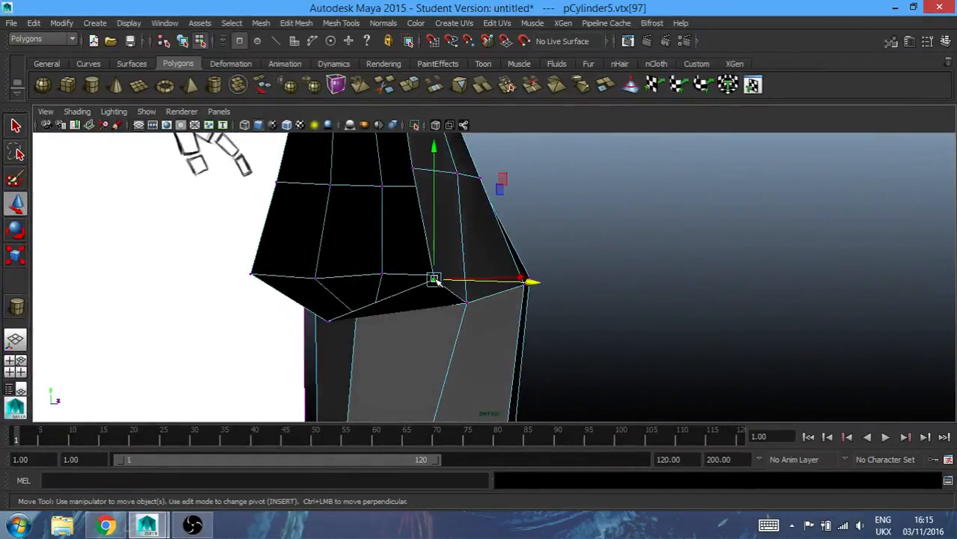
left_click(651, 325)
Return to object selection and apply Mirror Geometry to the half body to create the opposite half
left_click_drag(652, 324, 581, 316, "alt")
scroll(565, 334, "down", 8)
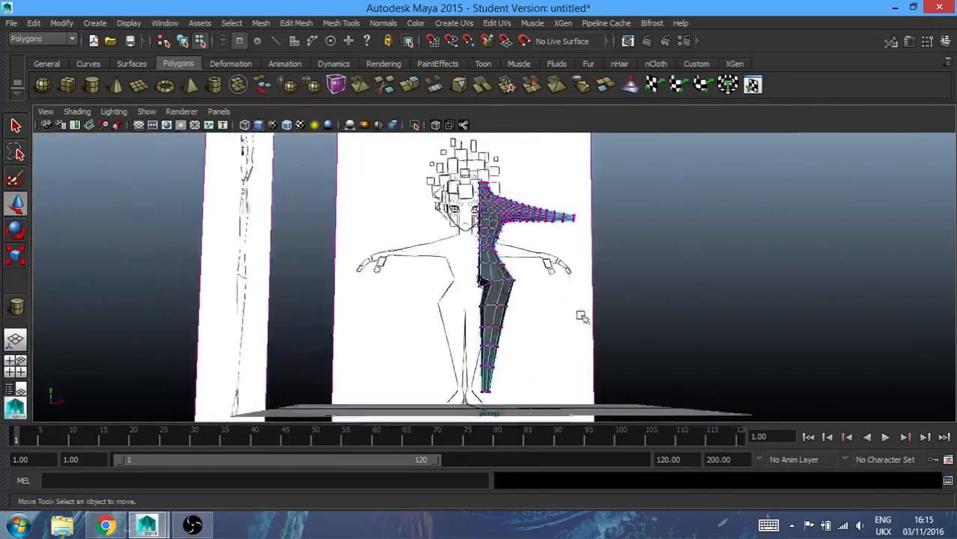
left_click(261, 23)
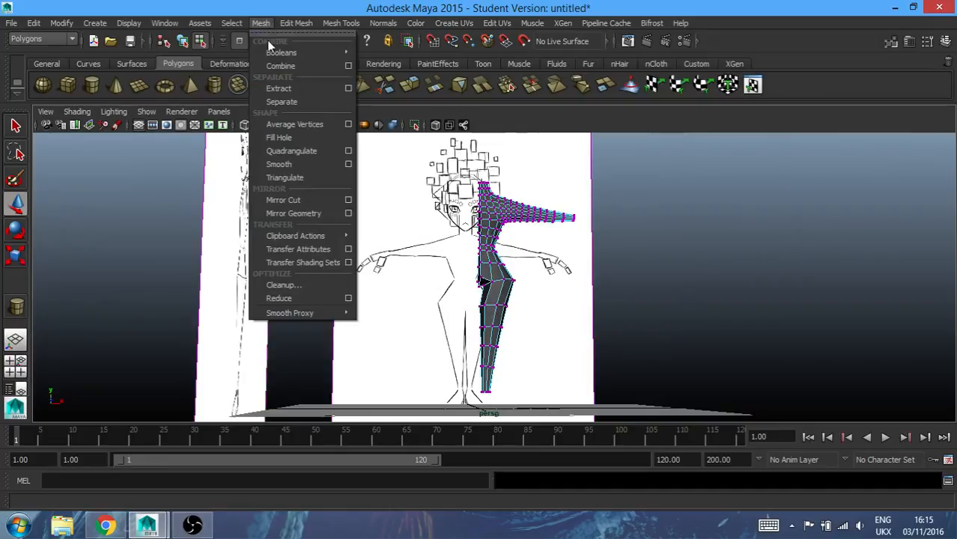
left_click(218, 171)
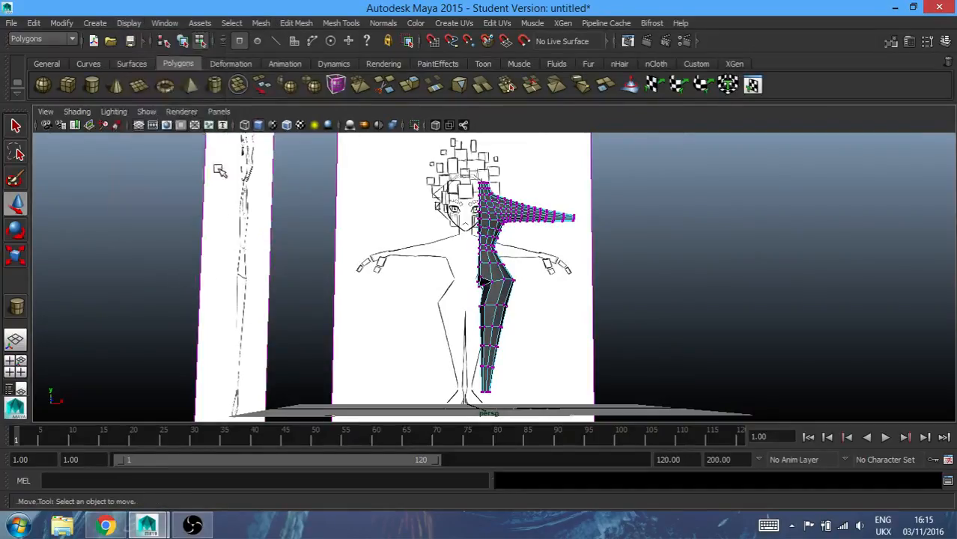
key("F8")
left_click(261, 23)
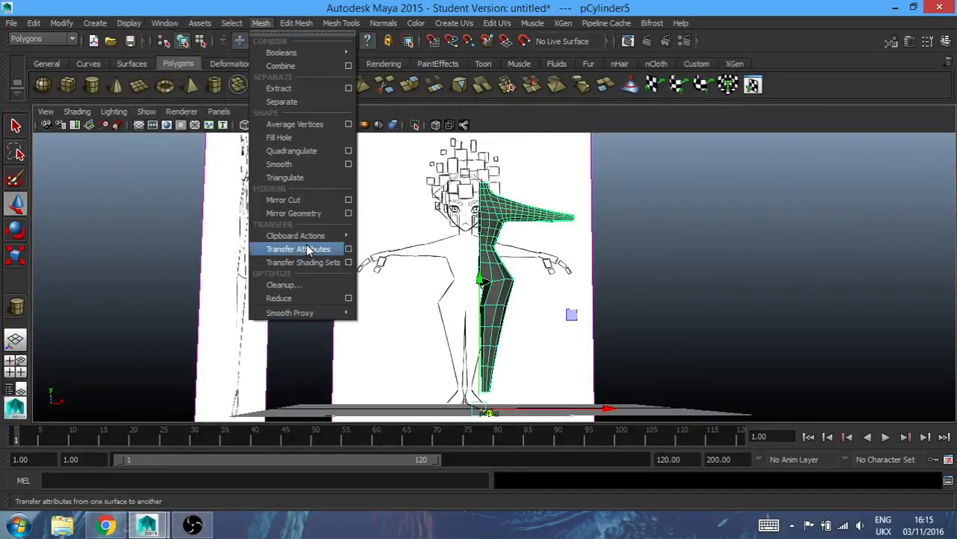
left_click(304, 213)
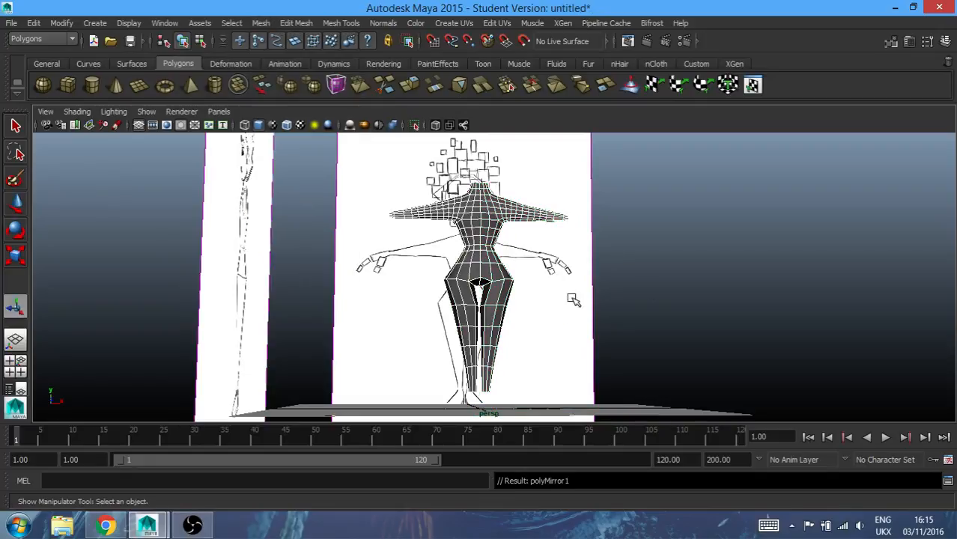
Switch the mirrored body to vertex editing and scale the two inner-thigh vertices at the crotch closer together horizontally
left_click(671, 297)
left_click_drag(670, 297, 677, 235, "alt")
scroll(677, 235, "up", 5)
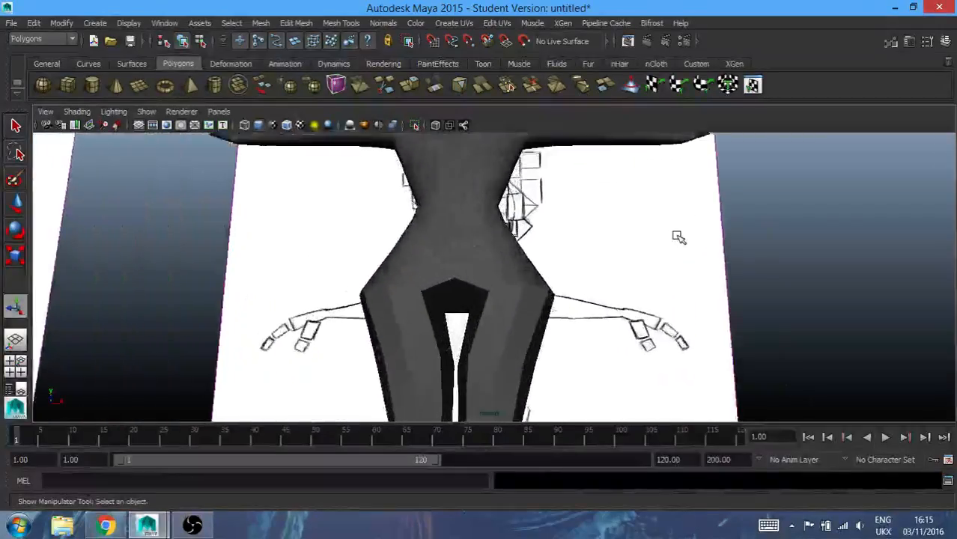
left_click(453, 289)
mouse_move(471, 324)
left_mouse_down("alt")
mouse_move(487, 284)
mouse_move(472, 301)
mouse_move(471, 335)
mouse_move(470, 325)
left_mouse_up("alt")
key("F9")
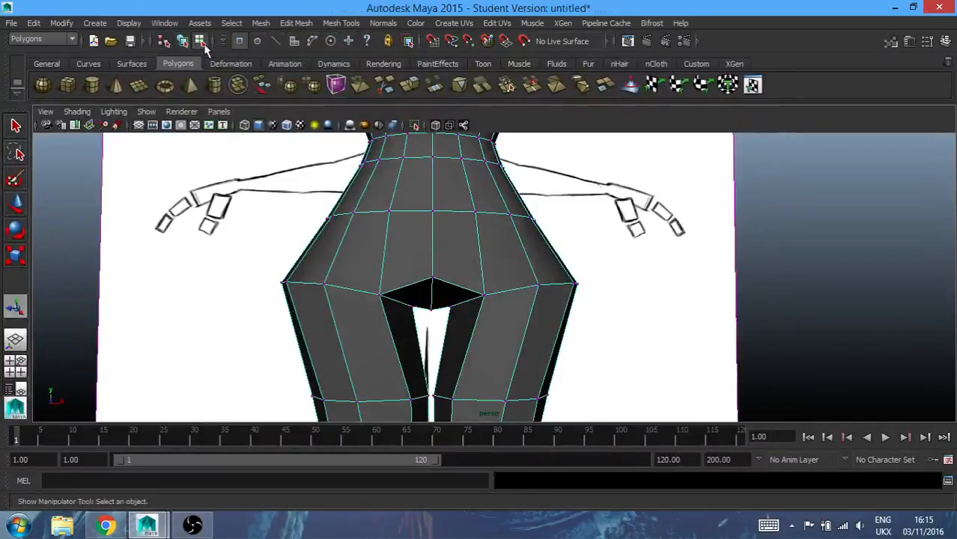
left_click(413, 305)
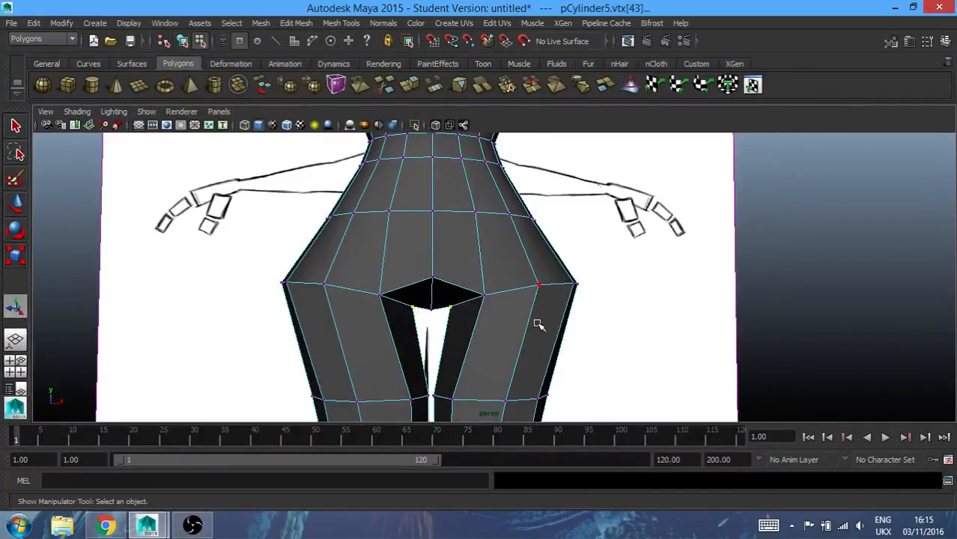
key("r")
left_click_drag(558, 308, 482, 303)
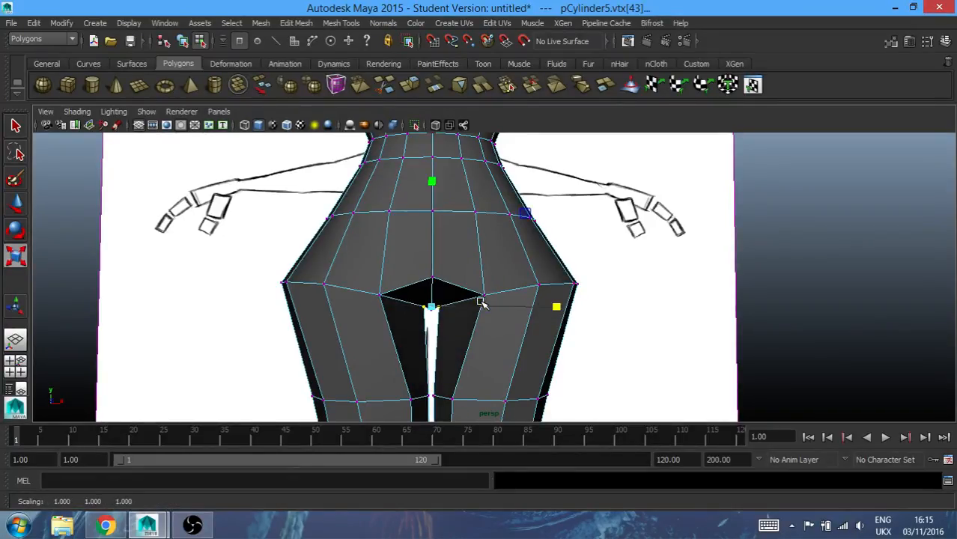
Select the two front corner vertices of the crotch opening and scale them slightly closer together horizontally
left_click(377, 298)
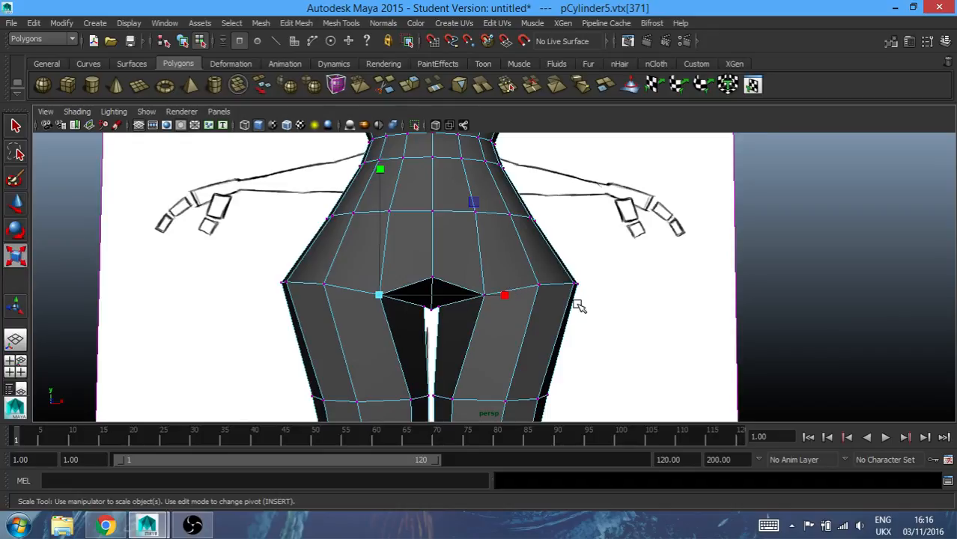
key("q")
left_click(491, 295)
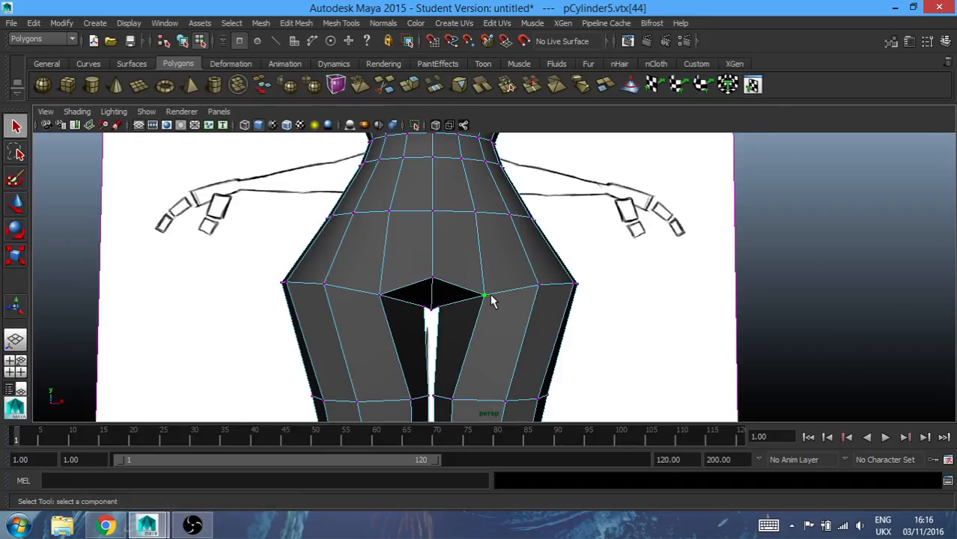
left_click(377, 296, "shift")
key("r")
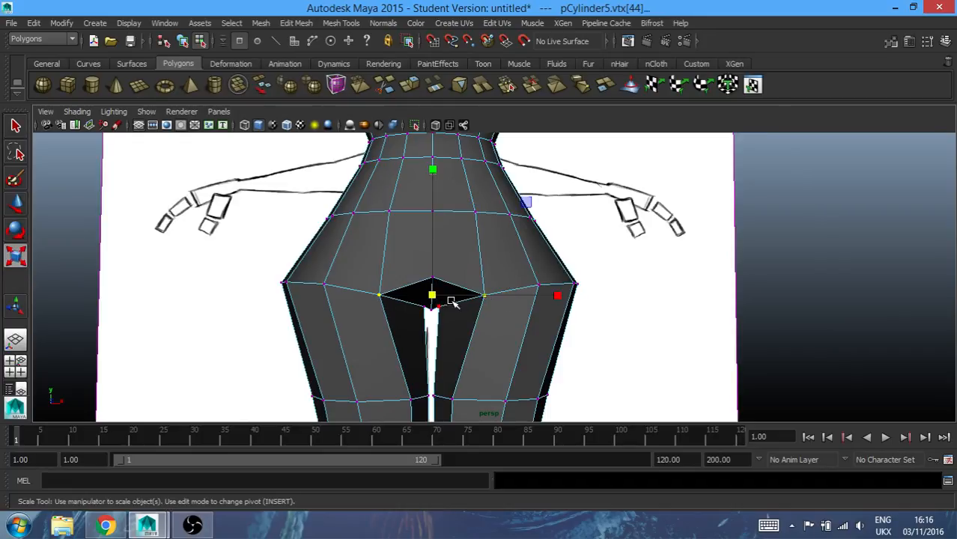
mouse_move(555, 297)
left_mouse_down()
mouse_move(534, 293)
mouse_move(551, 293)
left_mouse_up()
Examine the crotch area up close, return to object selection and compare the full body with the reference drawings
left_click(670, 279)
left_click_drag(669, 280, 432, 331, "alt")
scroll(404, 273, "up", 5)
key("r")
scroll(550, 333, "down", 5)
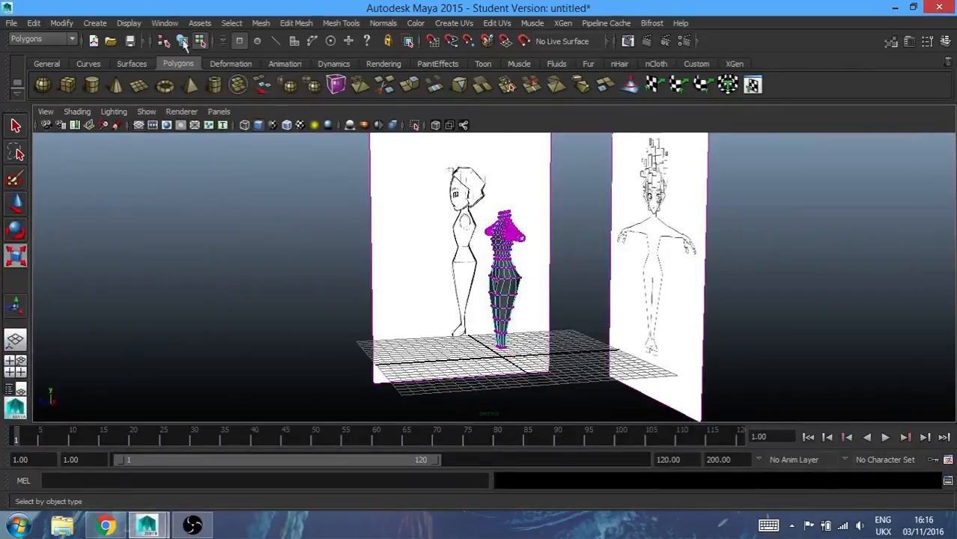
left_click(183, 42)
left_click(250, 295)
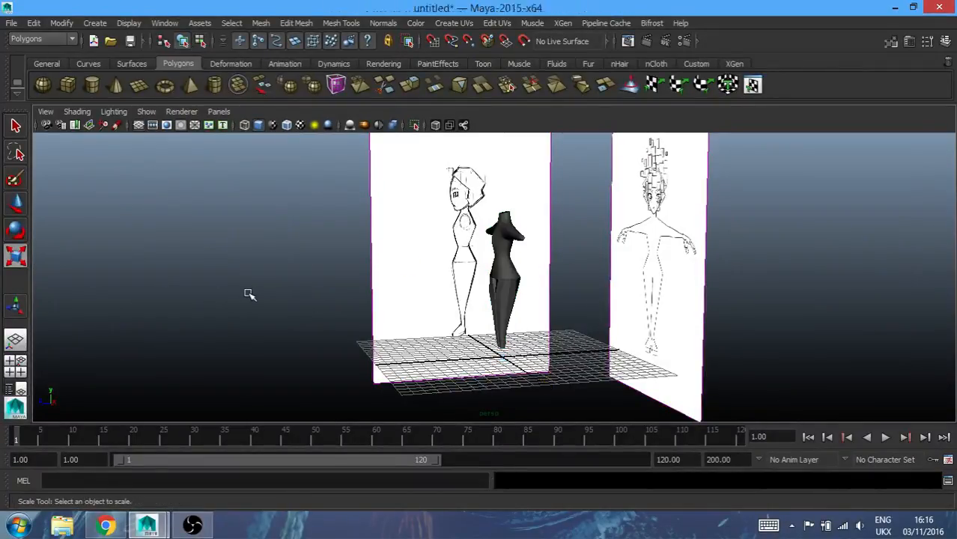
left_click_drag(354, 292, 439, 273, "alt")
Apply Smooth to the whole mirrored body and inspect the rounded result from the front and side
left_click(483, 245)
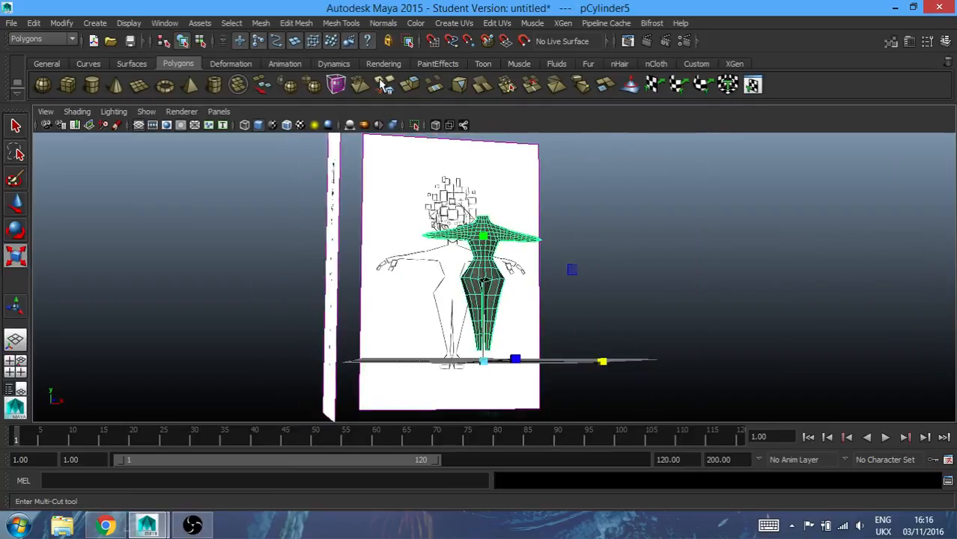
left_click(261, 23)
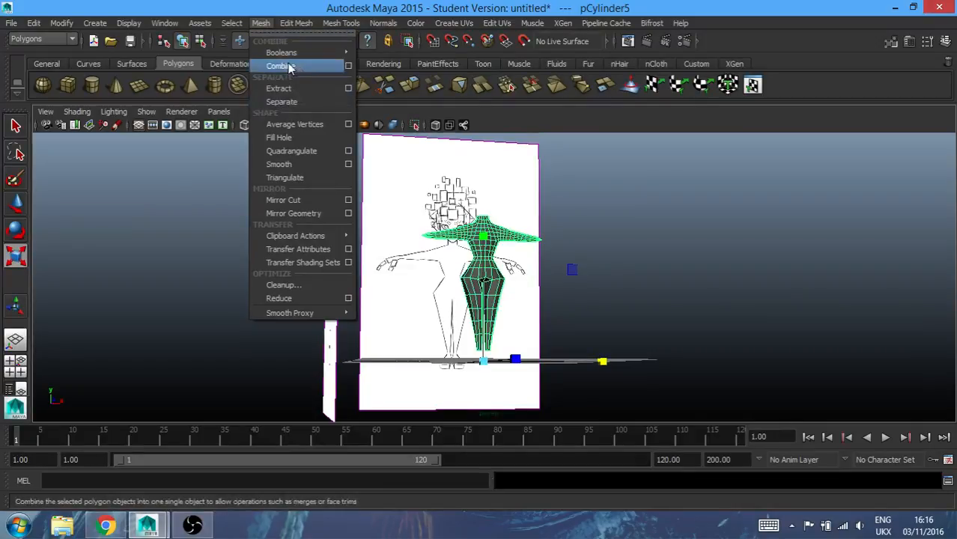
left_click(288, 164)
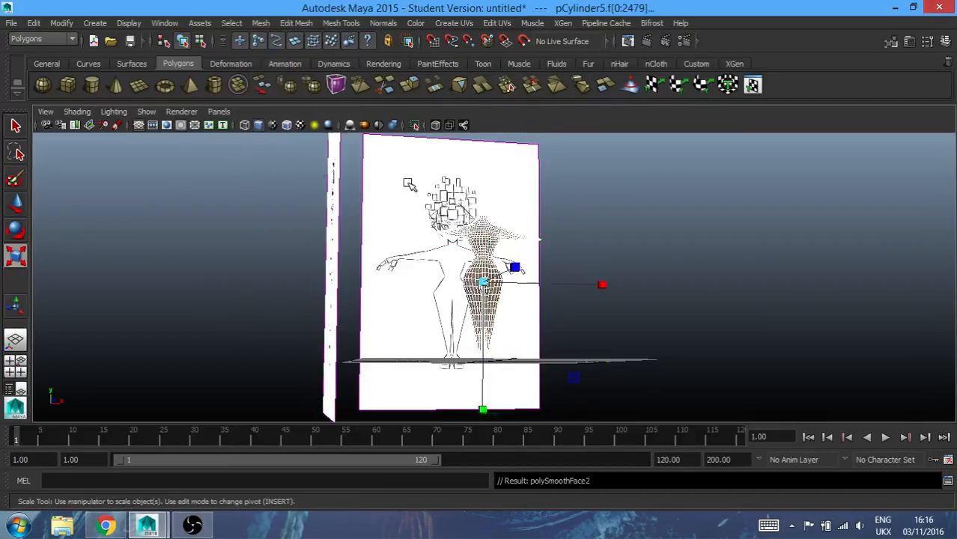
left_click(691, 275)
left_click_drag(619, 263, 469, 269, "alt")
scroll(476, 281, "up", 5)
scroll(416, 269, "down", 5)
key("r")
left_click(466, 268)
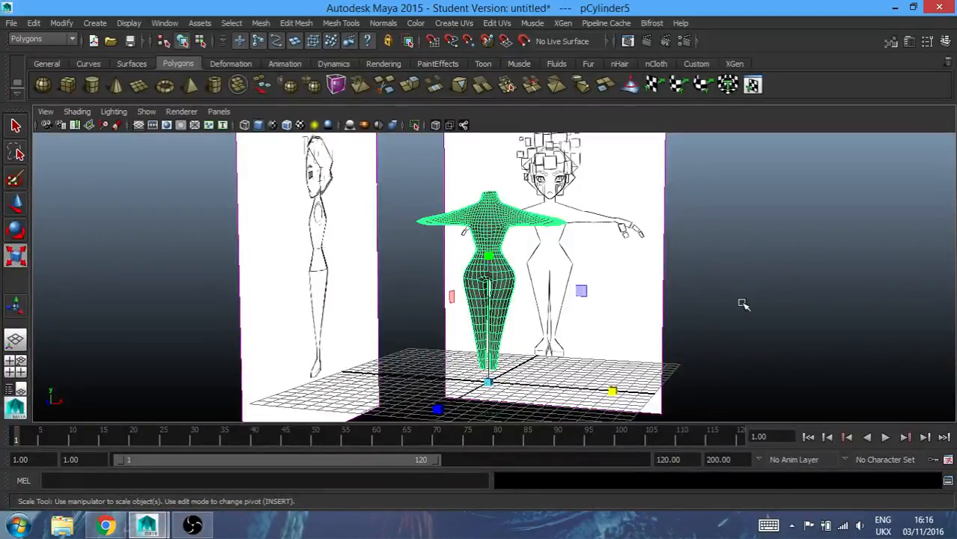
left_click_drag(777, 283, 637, 264, "alt")
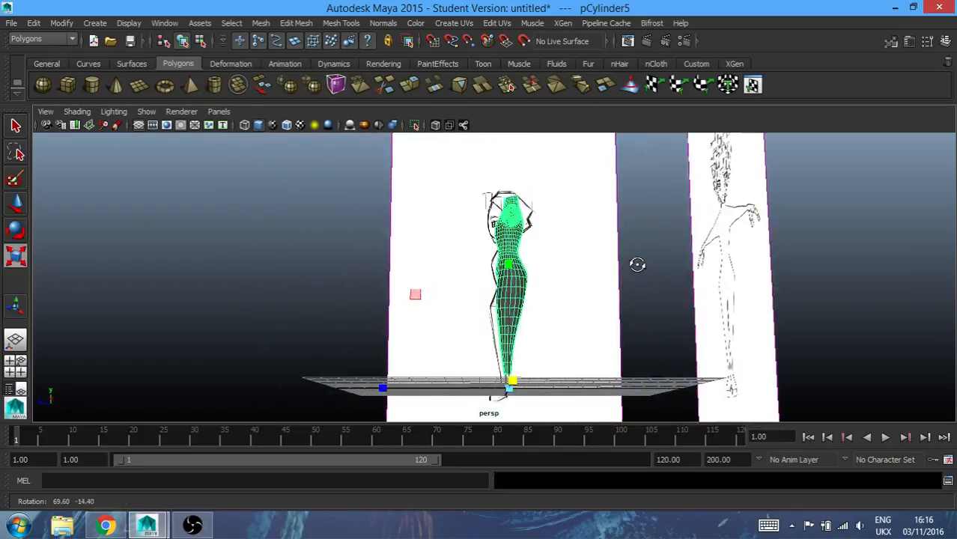
Undo the smoothing of the body and clear the selection
key("r")
key("ctrl+z")
key("ctrl+z")
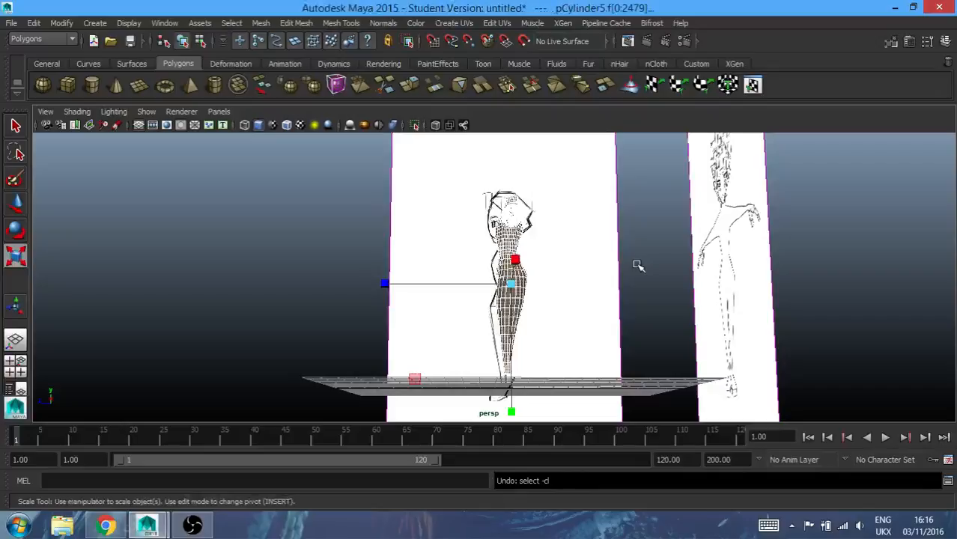
key("ctrl+z")
left_click(383, 281)
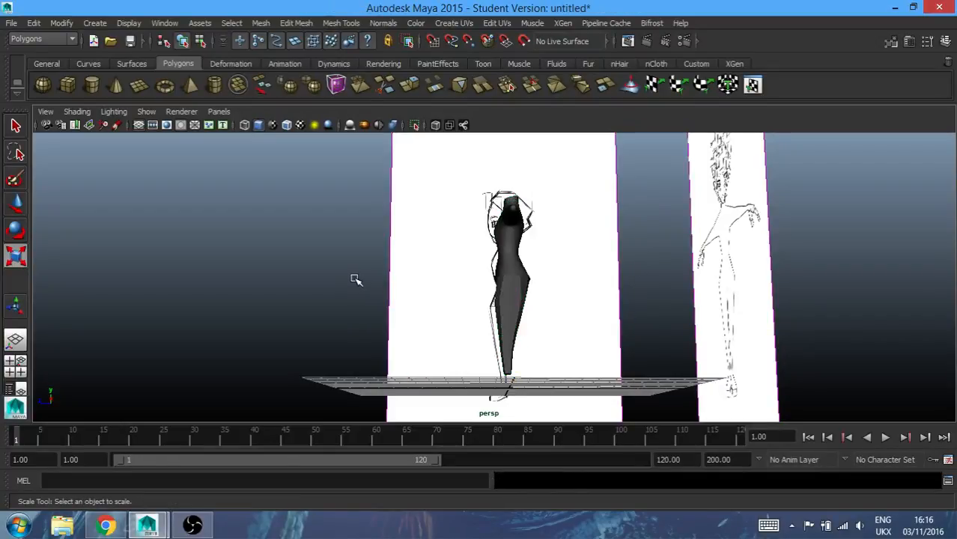
Examine the unsmoothed body from several sides against the reference drawings, leaving the body selected
left_click_drag(280, 269, 381, 279, "alt")
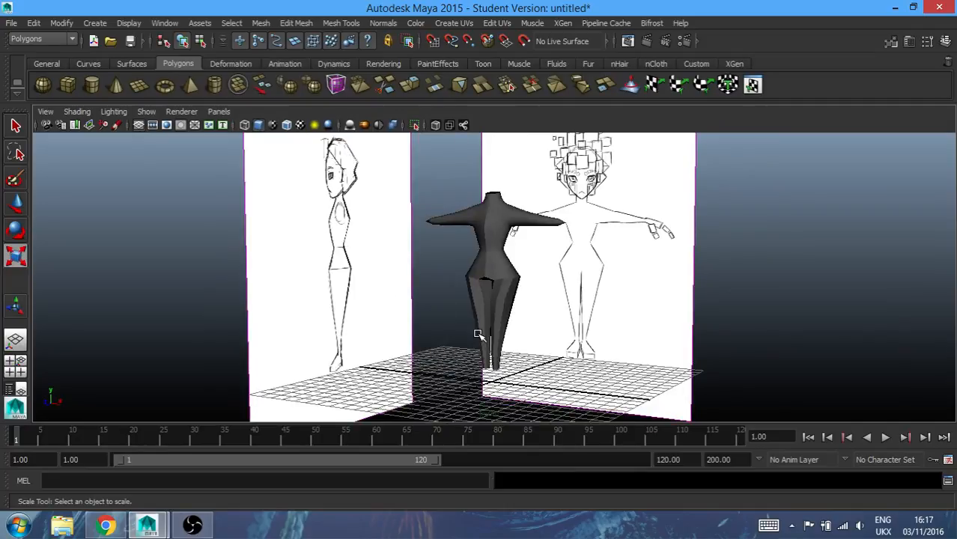
left_click_drag(248, 265, 200, 275, "alt")
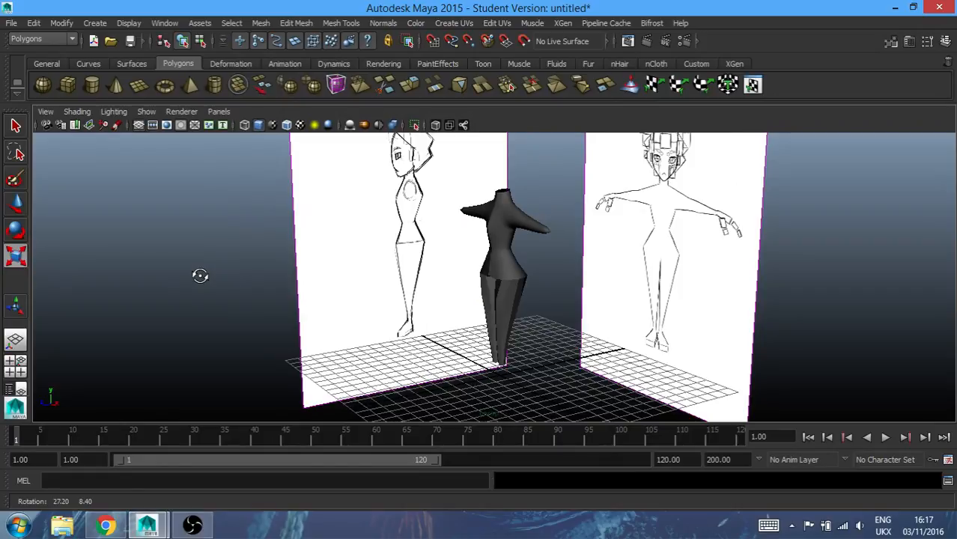
left_click_drag(200, 275, 162, 269, "alt")
left_click_drag(187, 264, 368, 243, "alt")
left_click(483, 248)
left_click_drag(558, 275, 536, 278, "alt")
scroll(520, 276, "up", 4)
scroll(536, 278, "down", 4)
scroll(538, 280, "down", 2)
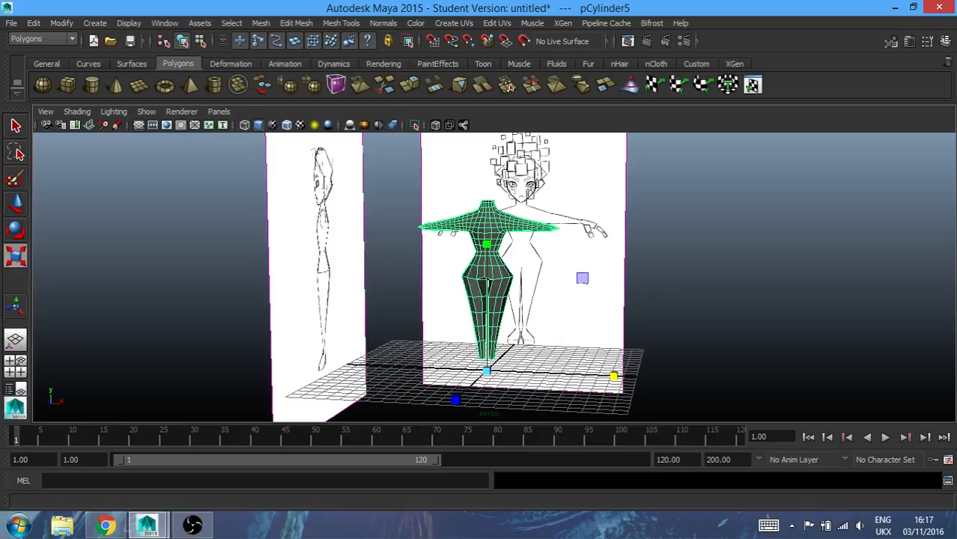
Review the options for deleting data by type, including construction history, for the selected body
left_click(11, 24)
mouse_move(34, 23)
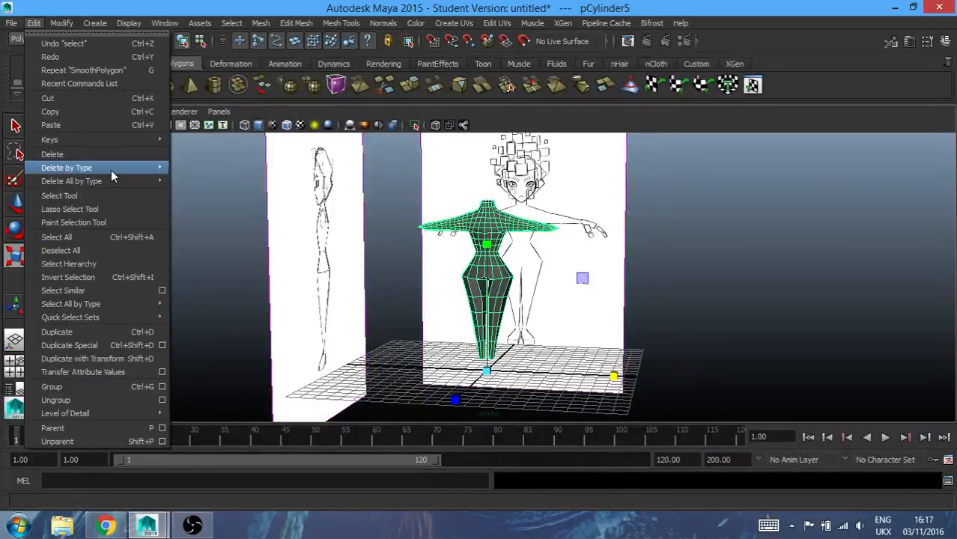
mouse_move(111, 172)
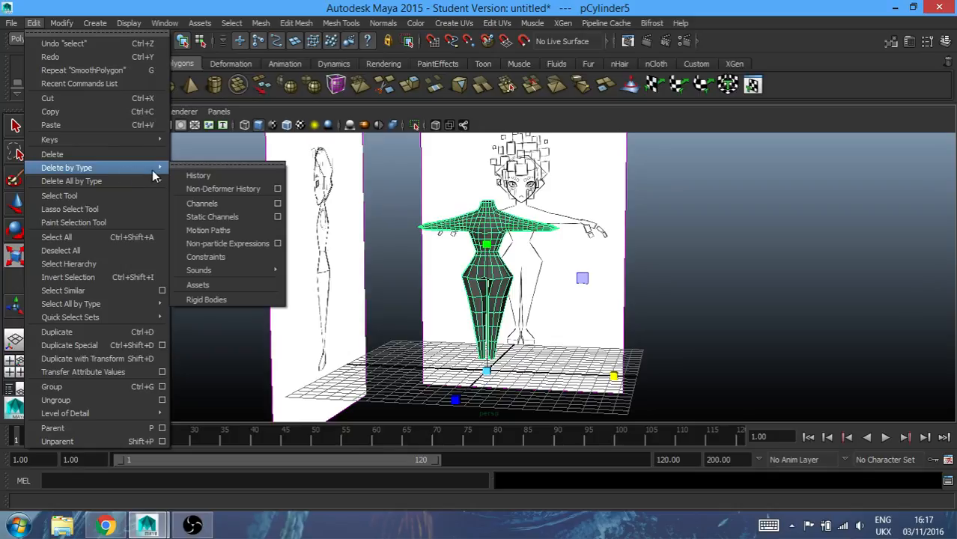
mouse_move(148, 180)
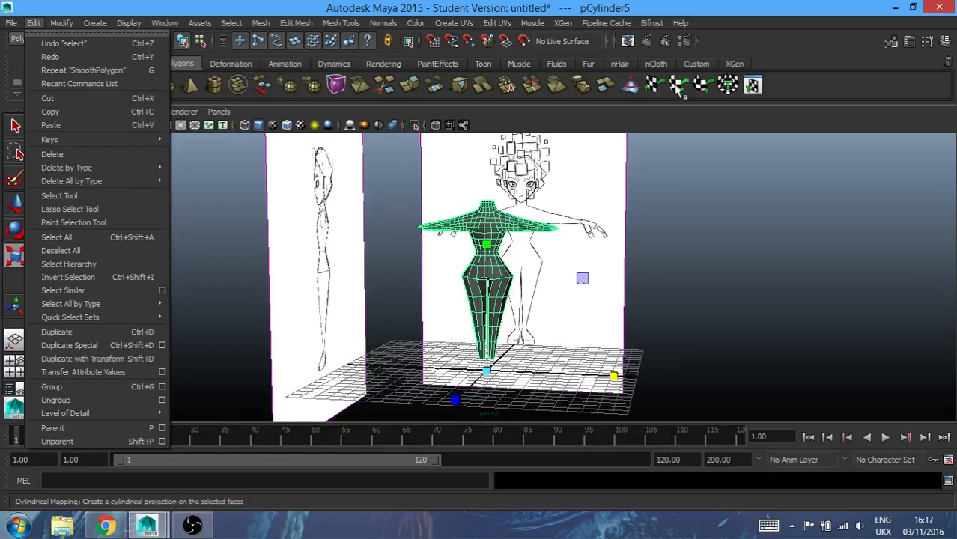
Show the selected body's attributes and browse through its construction history nodes in both directions
left_click(910, 39)
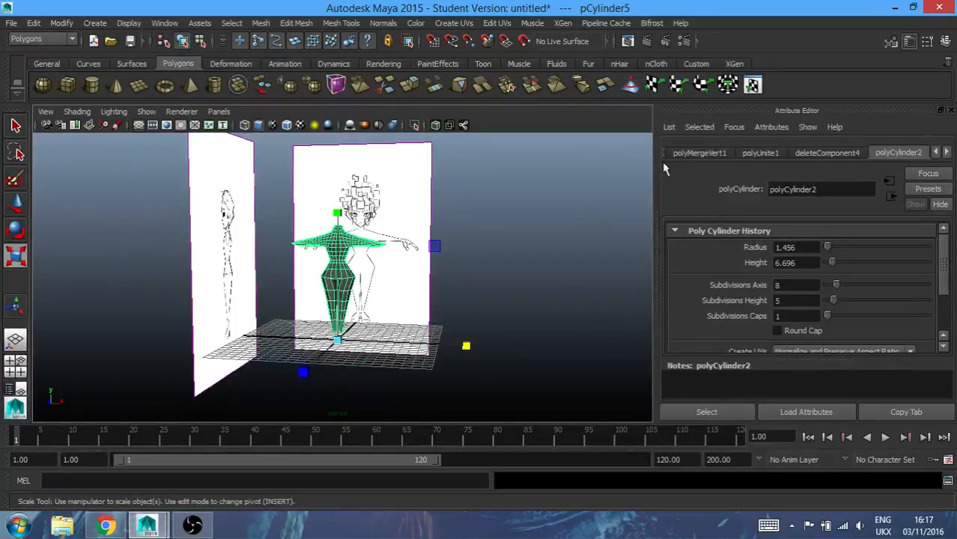
scroll(448, 269, "up", 3)
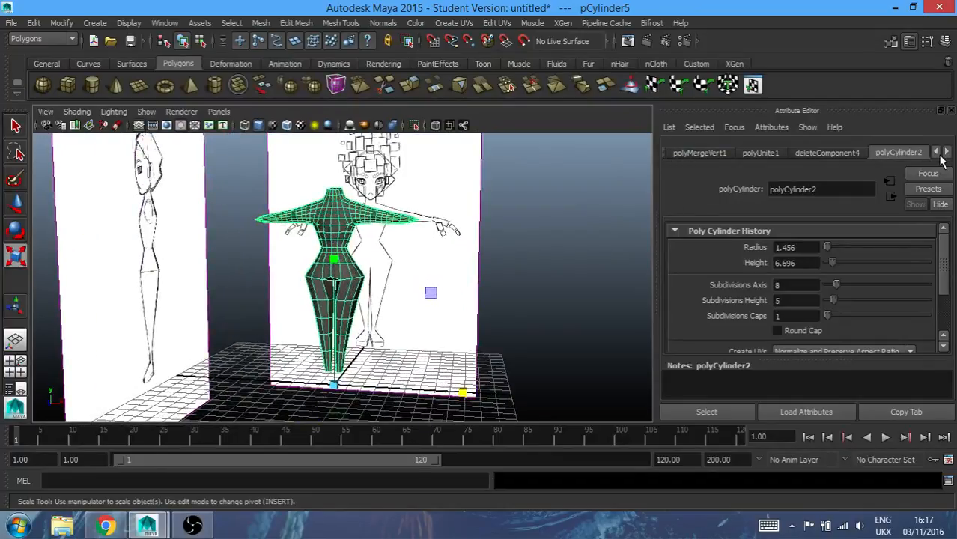
left_click(936, 153)
left_click(936, 153)
left_click(936, 152)
left_click(936, 153)
left_click(936, 153)
left_click(936, 152)
left_click(936, 153)
left_click(936, 153)
left_click(936, 153)
left_click(935, 152)
left_click(935, 153)
left_click(936, 153)
left_click(937, 153)
left_click(937, 153)
left_click(937, 153)
left_click(946, 152)
left_click(947, 153)
left_click(947, 152)
left_click(946, 152)
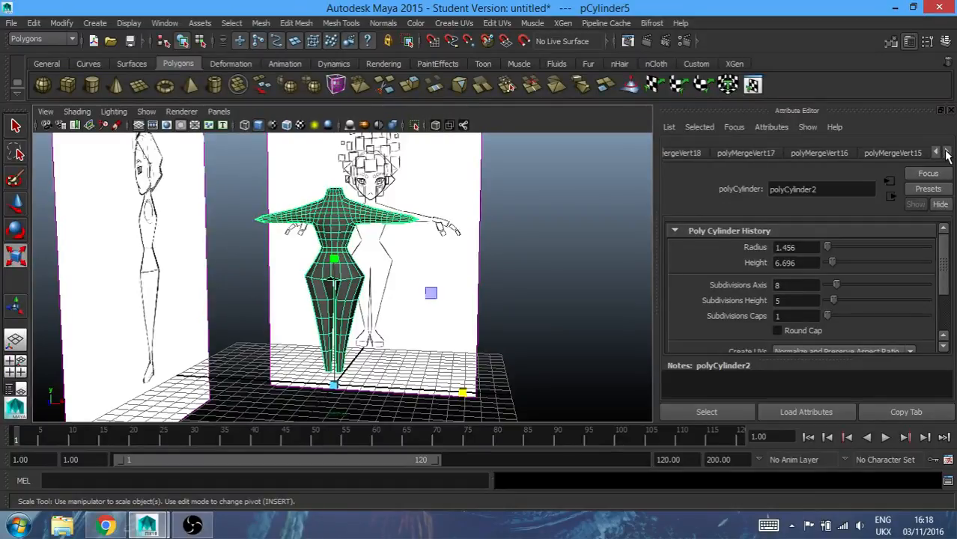
Delete the construction history of the selected body mesh
left_click(32, 23)
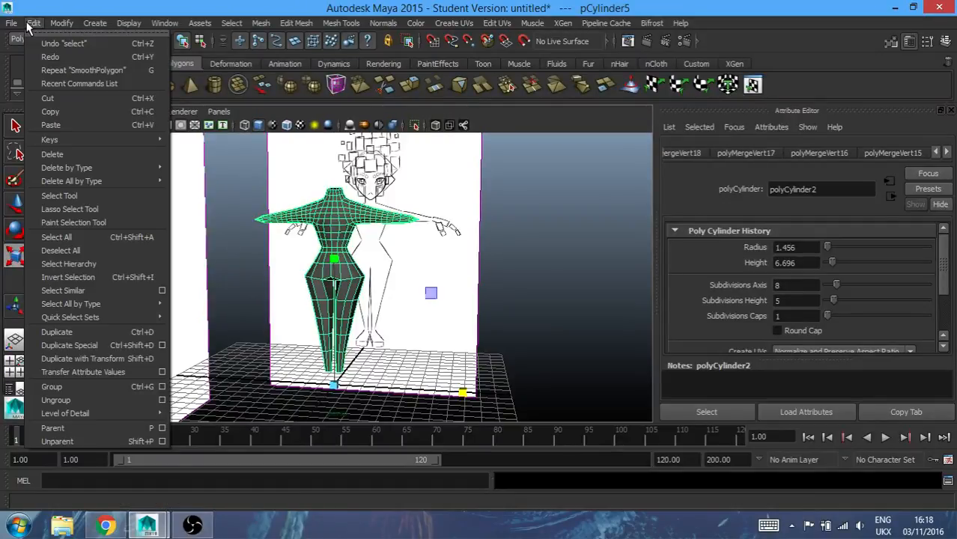
mouse_move(131, 169)
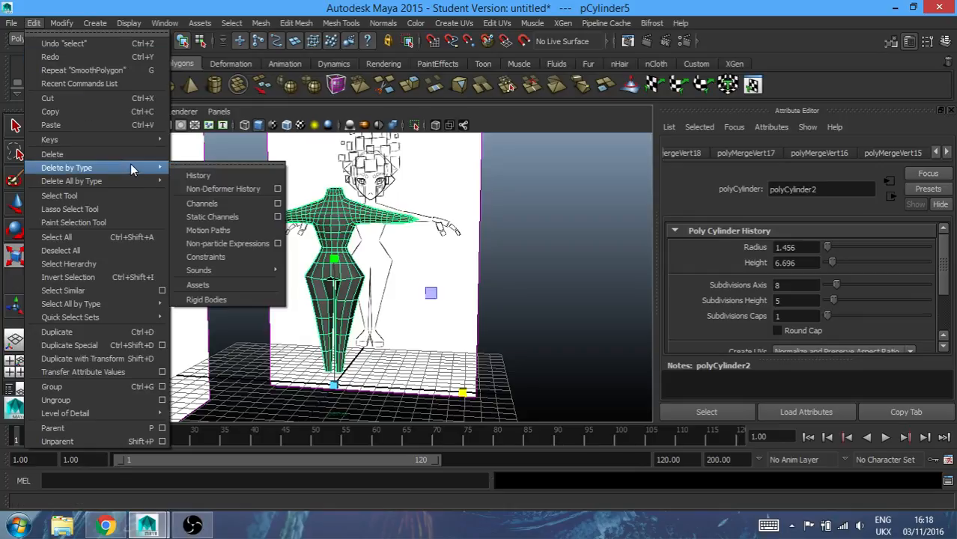
left_click(210, 174)
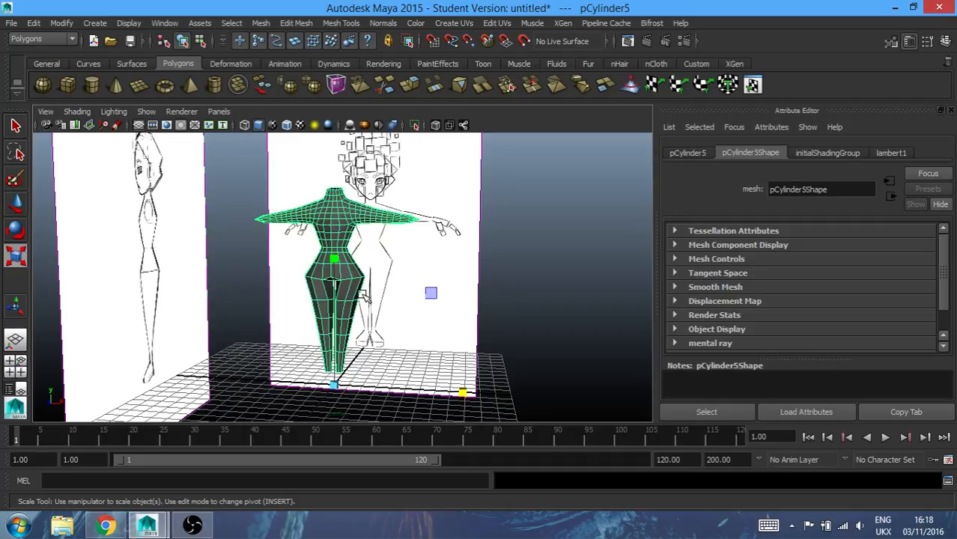
left_click_drag(241, 241, 446, 262, "alt")
scroll(461, 265, "down", 8)
scroll(483, 253, "up", 8)
scroll(457, 259, "down", 5)
scroll(446, 262, "up", 3)
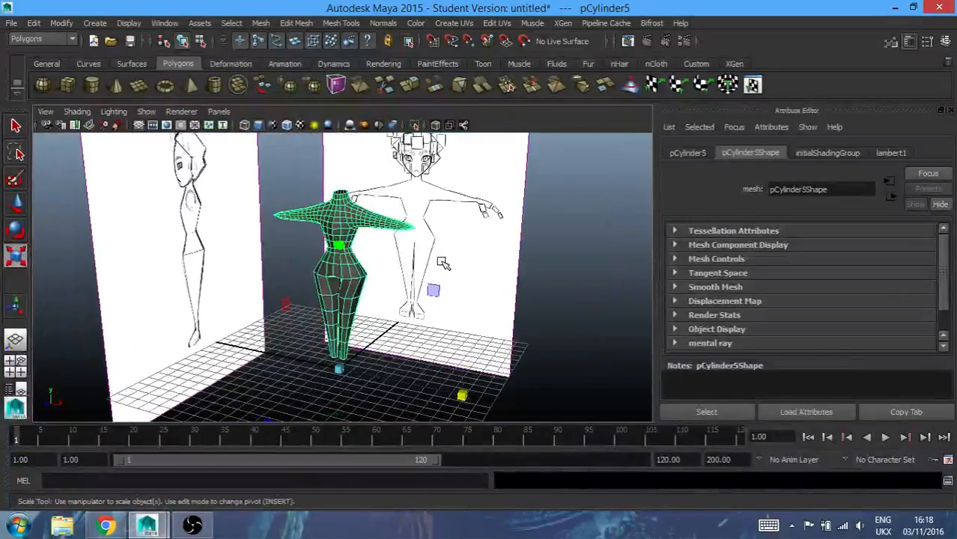
scroll(443, 262, "up", 6)
scroll(442, 262, "down", 2)
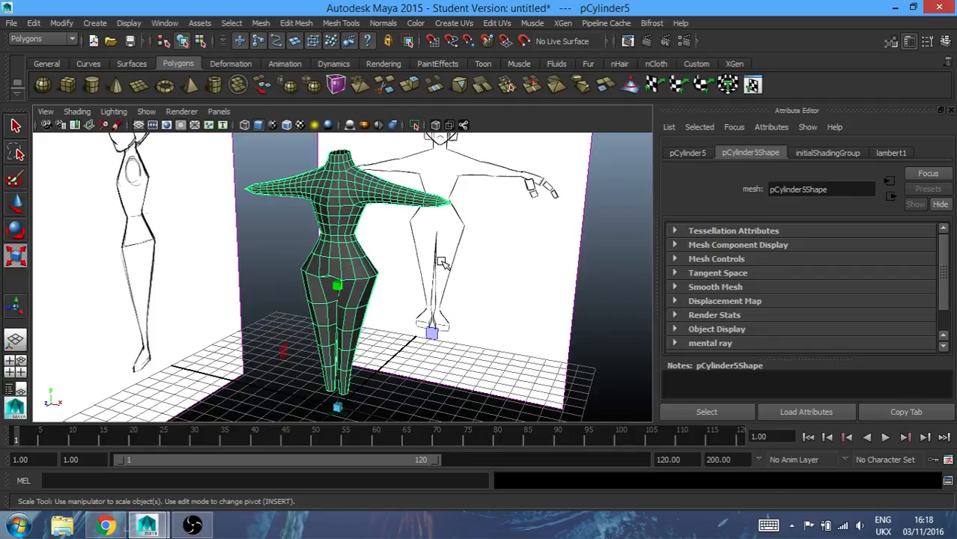
Review the full list of loaded and auto-loading plug-ins in the Plug-in Manager, leaving their settings as they are
left_click(164, 23)
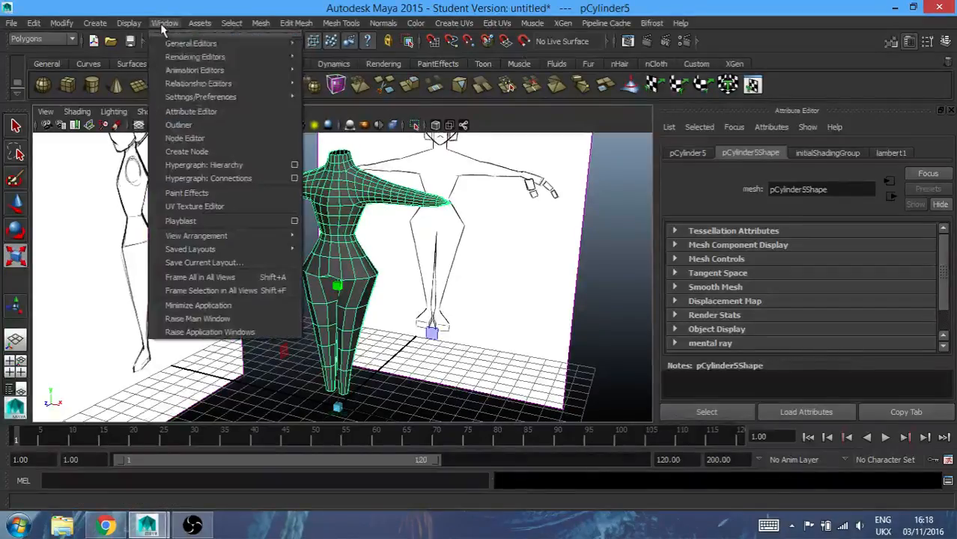
mouse_move(235, 100)
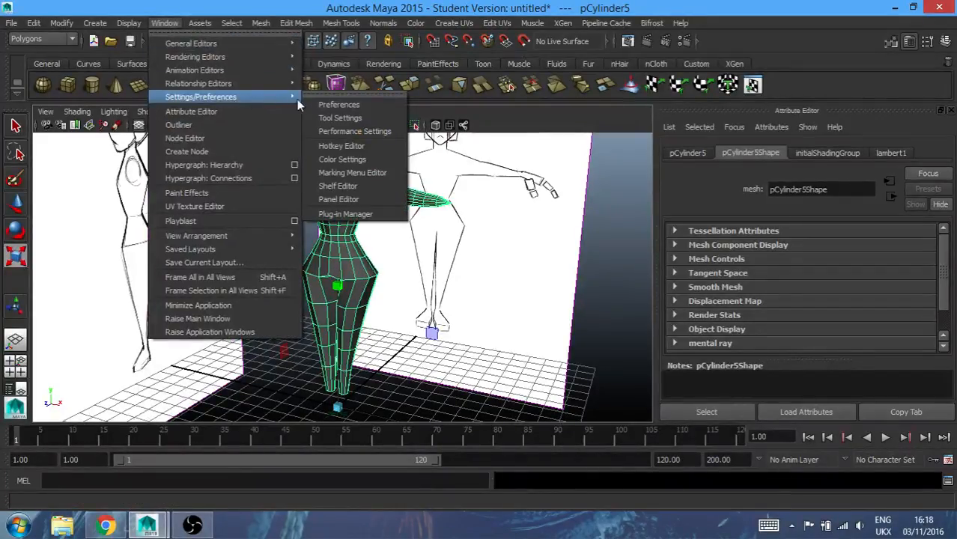
left_click(362, 215)
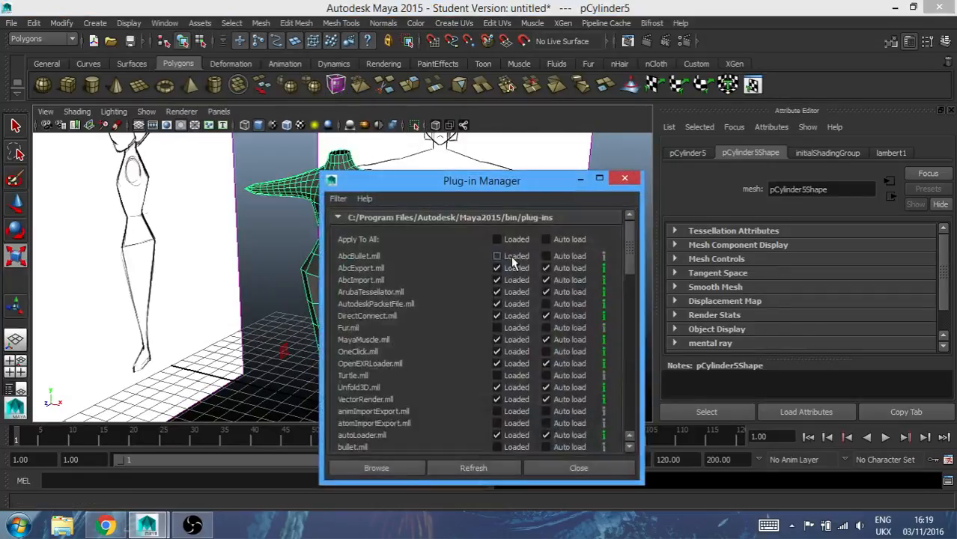
left_click_drag(629, 256, 626, 418)
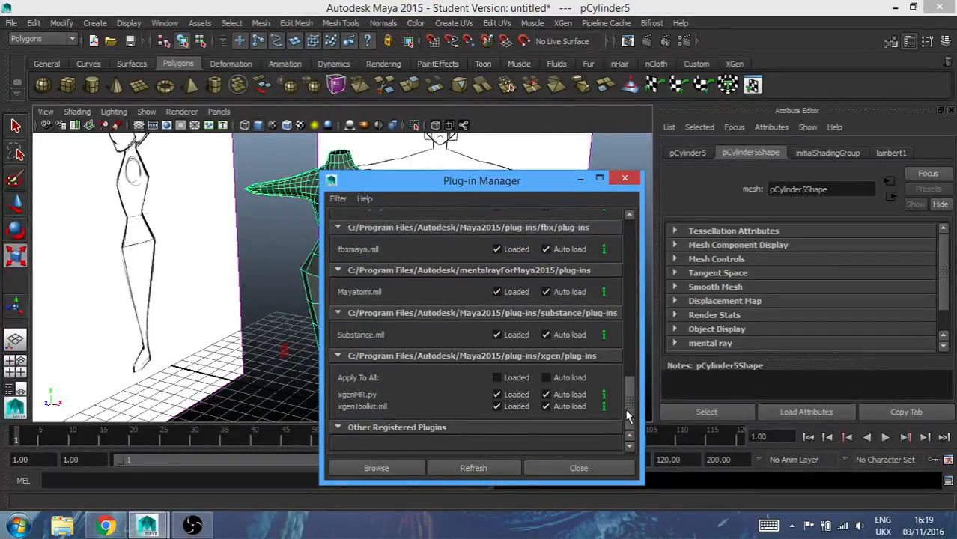
left_click_drag(627, 416, 598, 232)
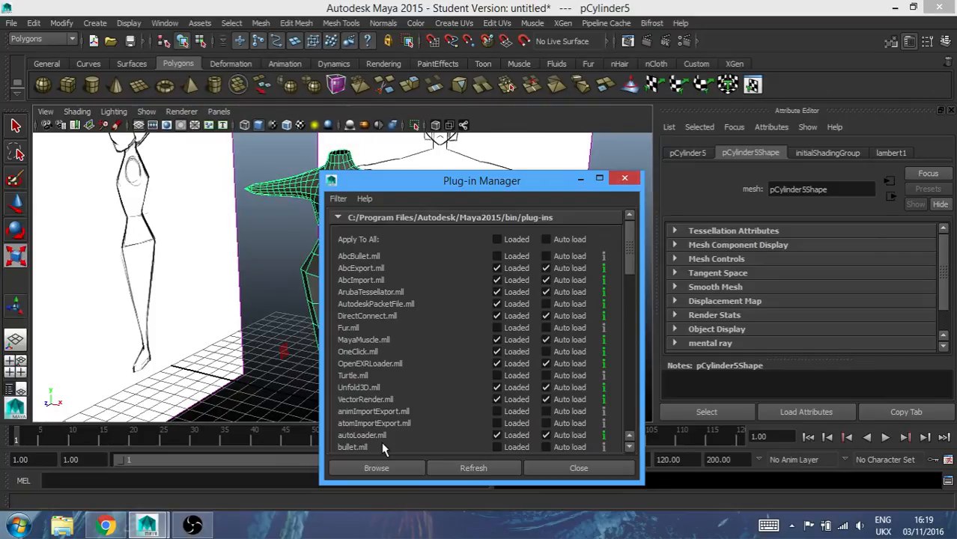
left_click_drag(629, 262, 618, 427)
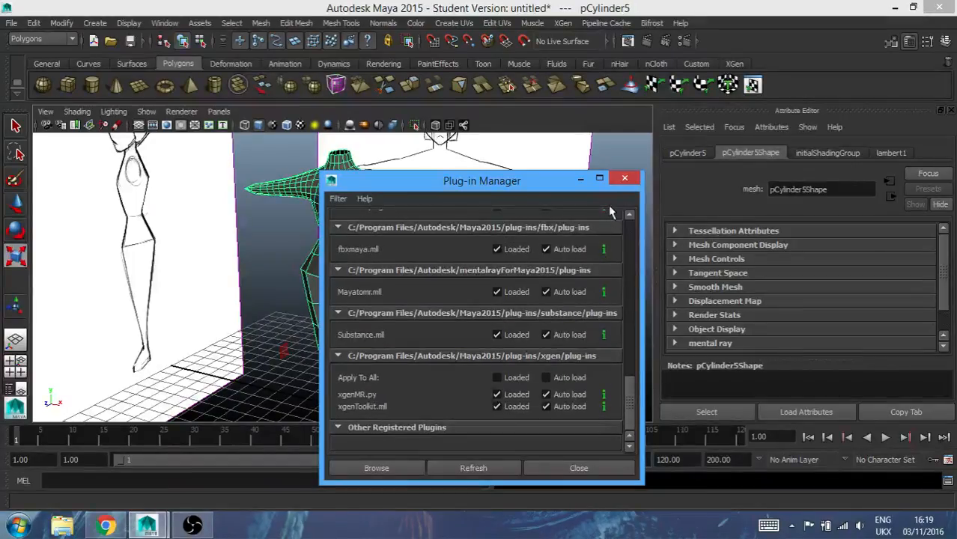
left_click(624, 180)
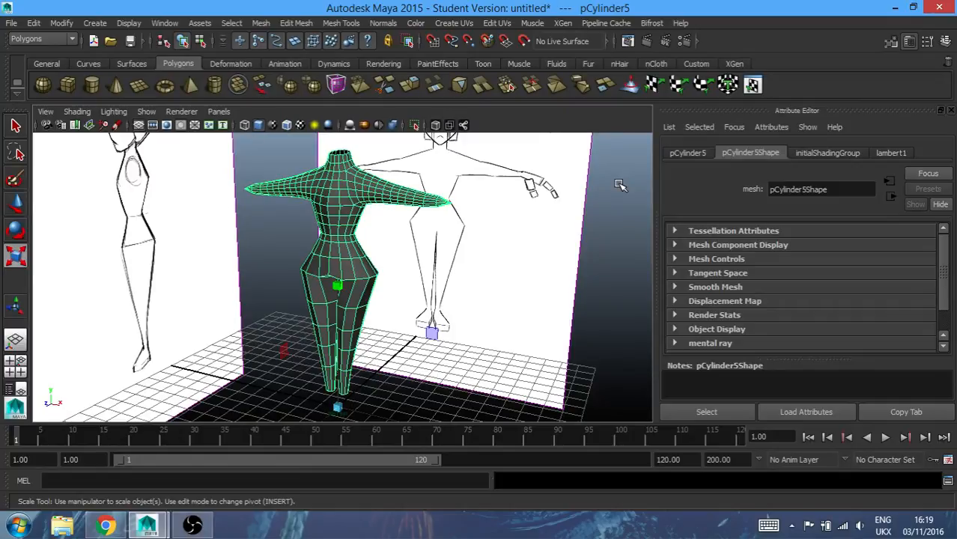
Save the scene as a new Maya Binary file named Gitch1 in the Gitch project's scenes folder
left_click_drag(473, 267, 515, 255, "alt")
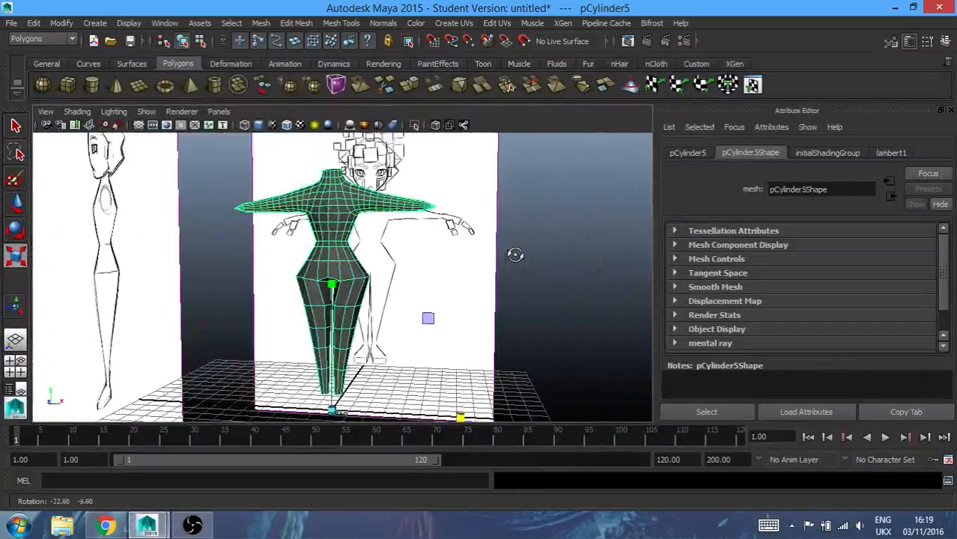
left_click(12, 23)
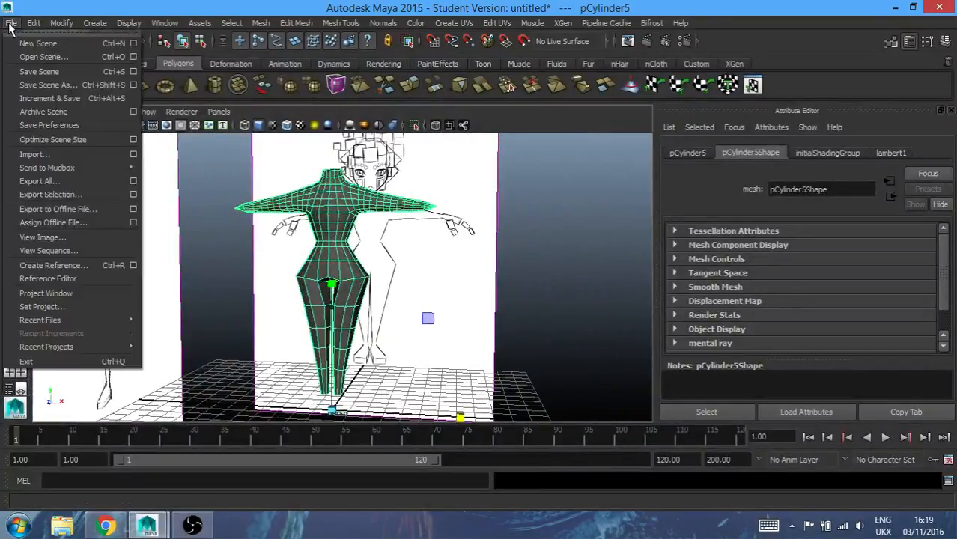
left_click(62, 87)
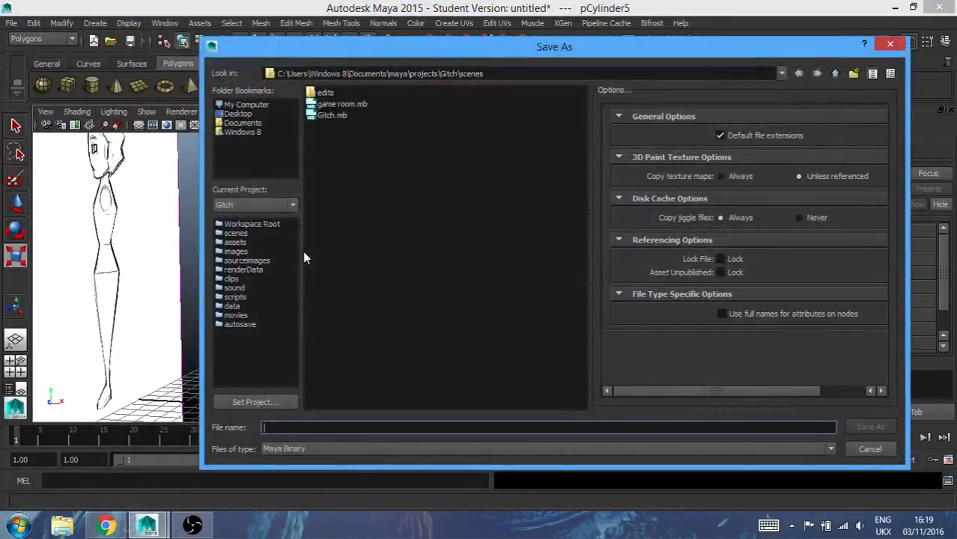
left_click(332, 118)
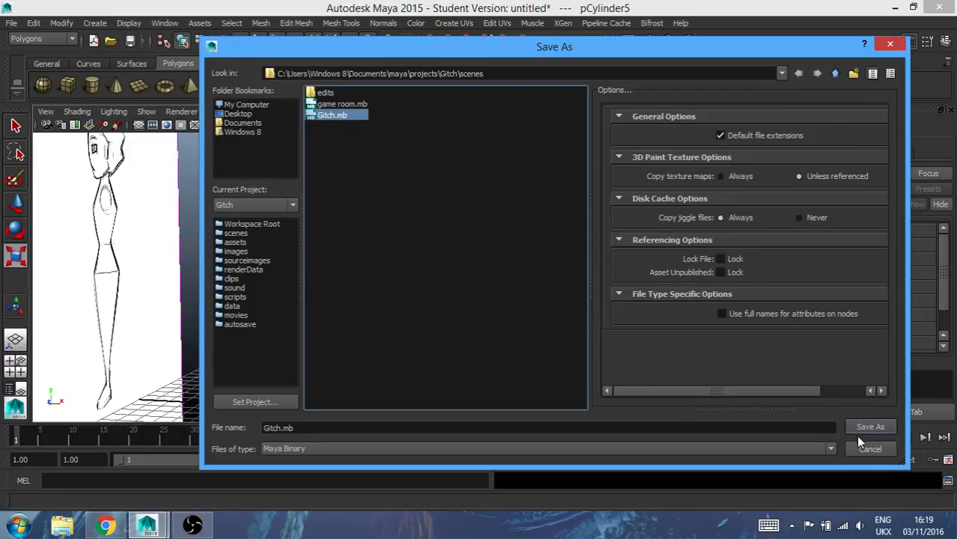
left_click(278, 428)
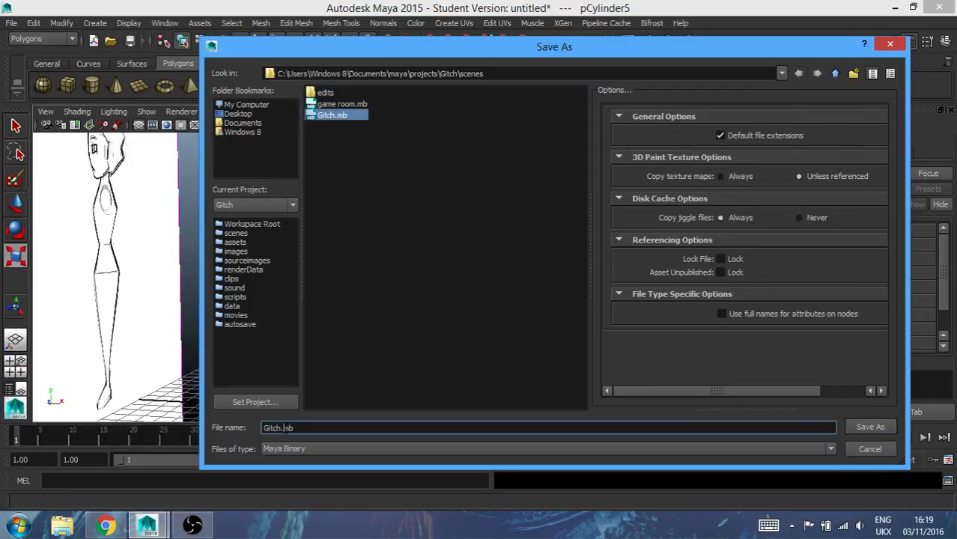
type("1")
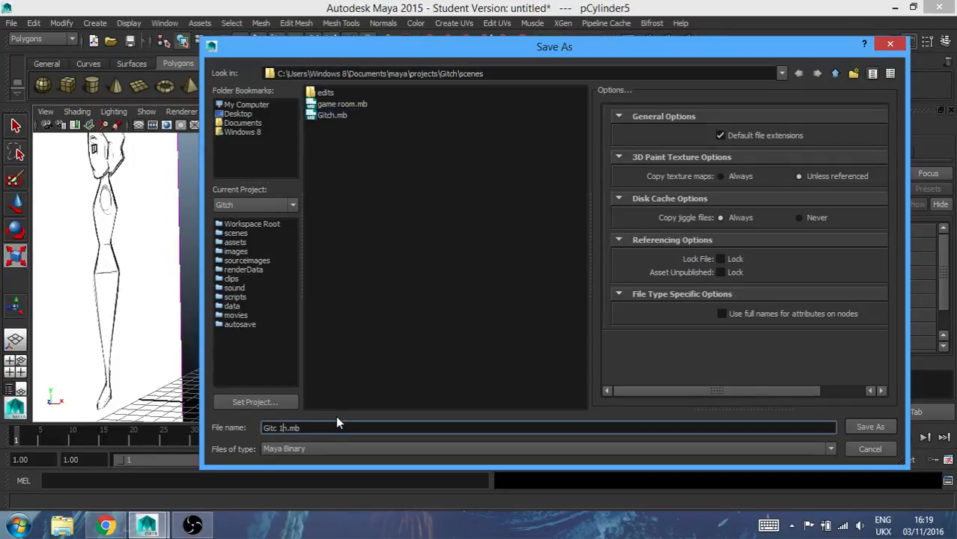
key("BackSpace")
key("BackSpace")
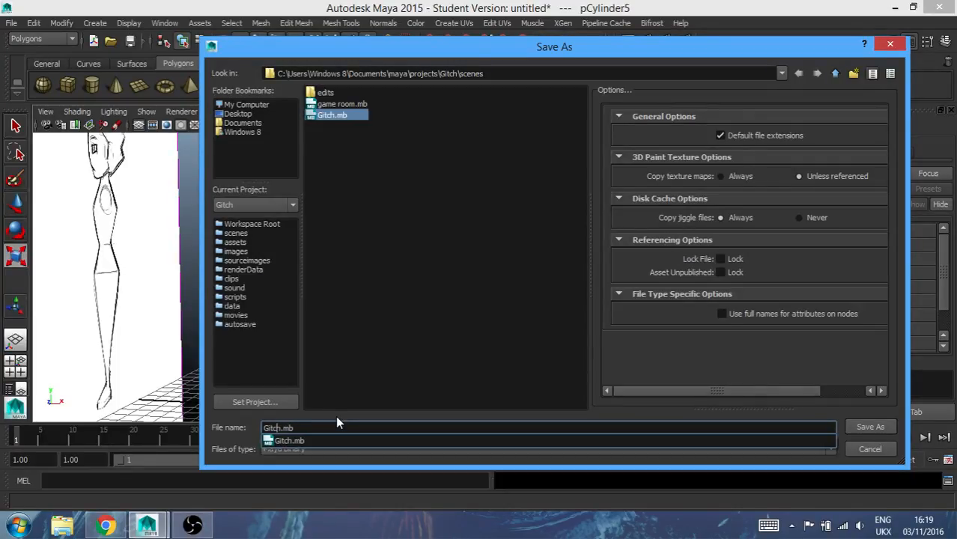
key("Right")
type("1")
key("Return")
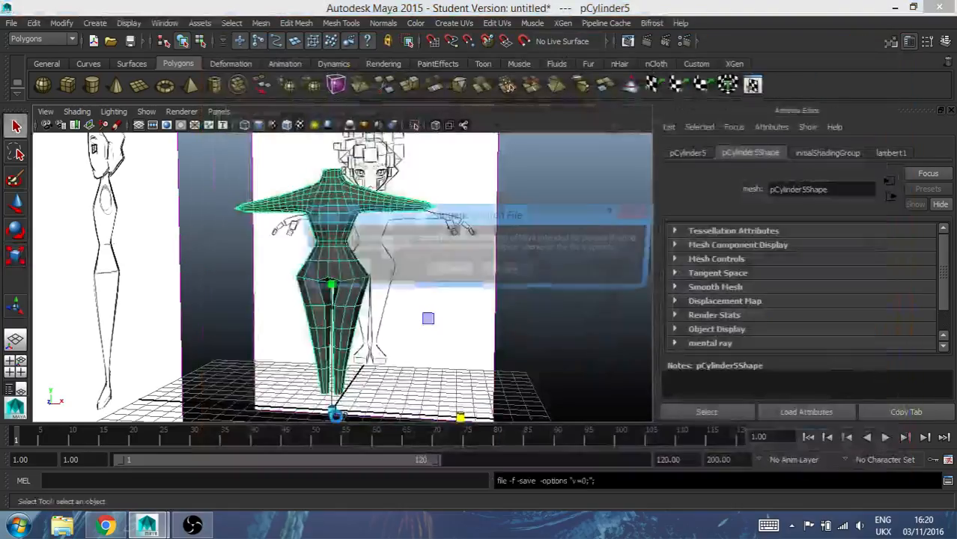
key("Return")
Examine the body from several sides beside the reference drawings, leaving the front-view reference image plane selected
key("r")
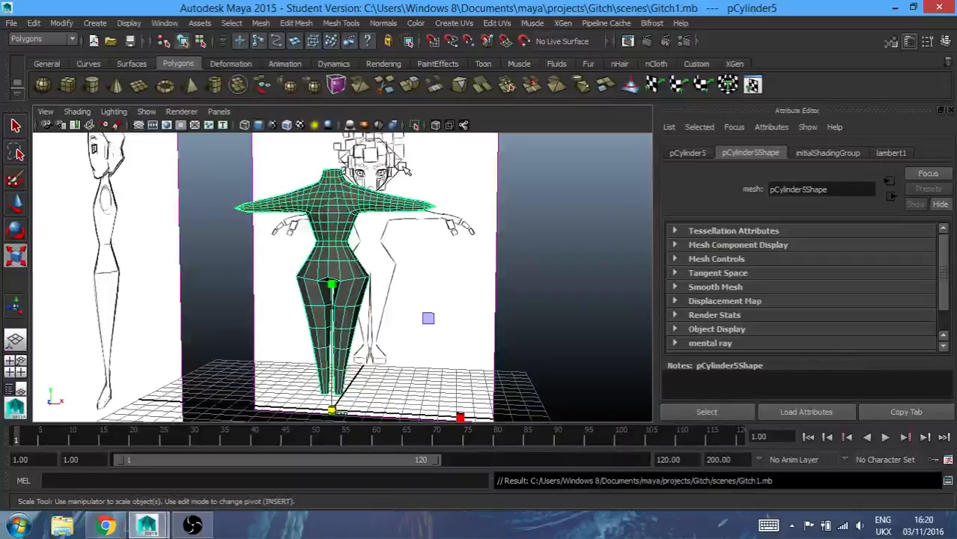
left_click_drag(377, 196, 534, 246, "alt")
scroll(468, 254, "down", 4)
scroll(434, 244, "up", 5)
scroll(434, 244, "down", 5)
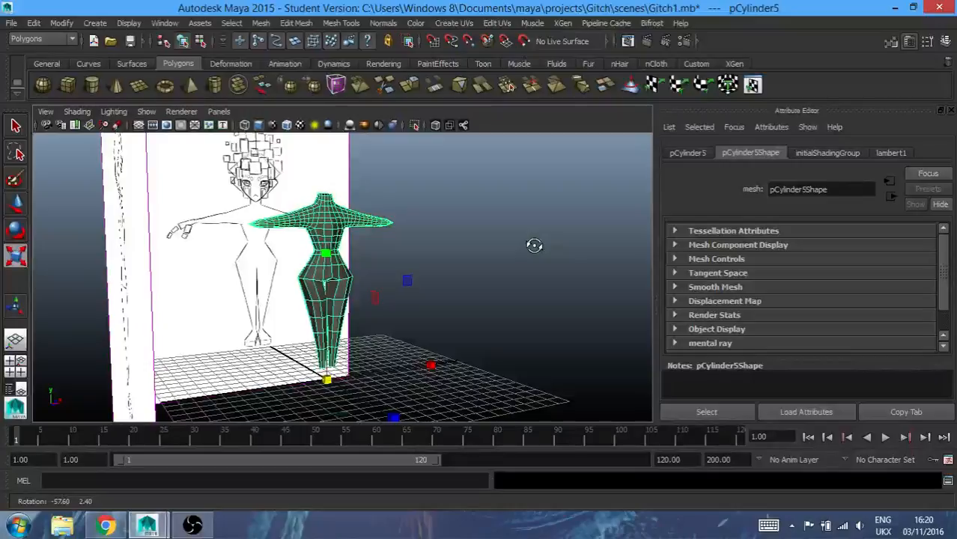
left_click_drag(534, 245, 399, 241, "alt")
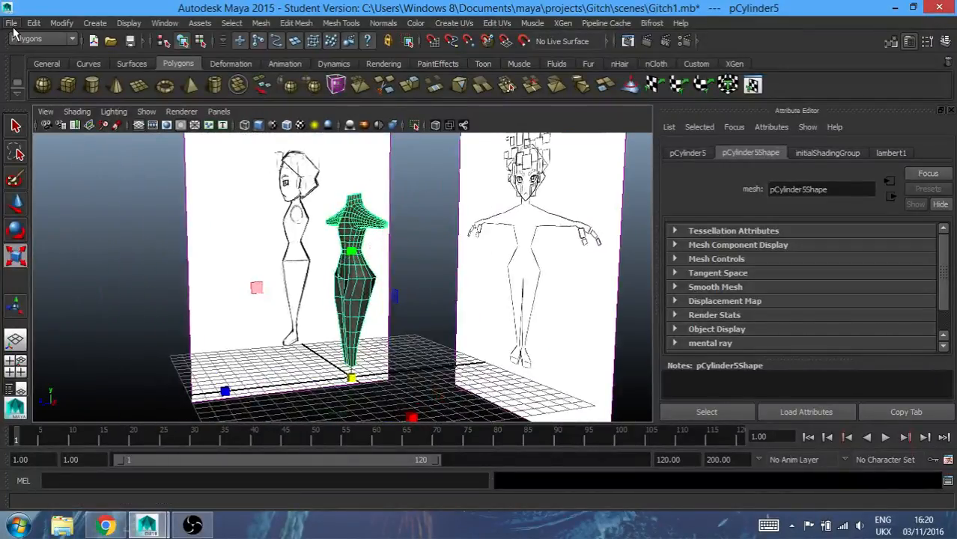
left_click(12, 26)
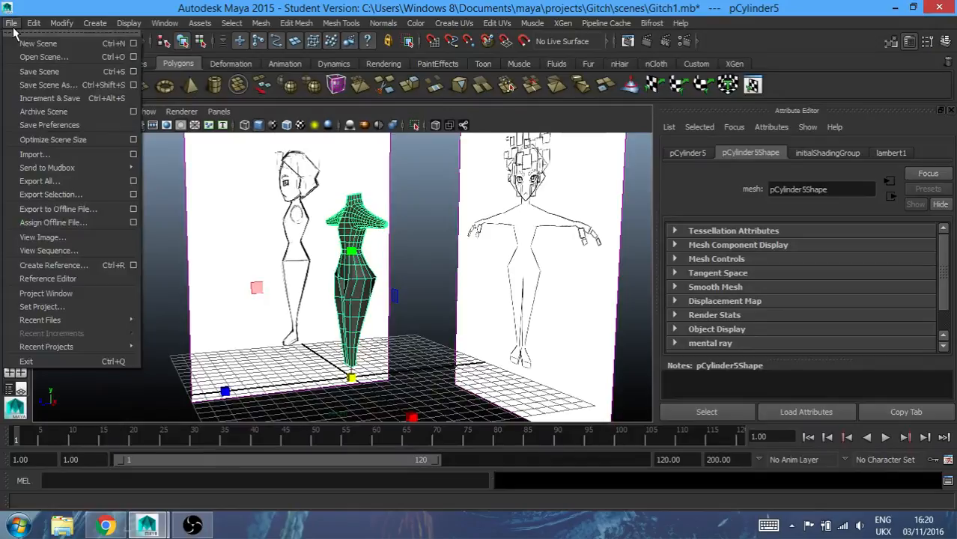
left_click(591, 288)
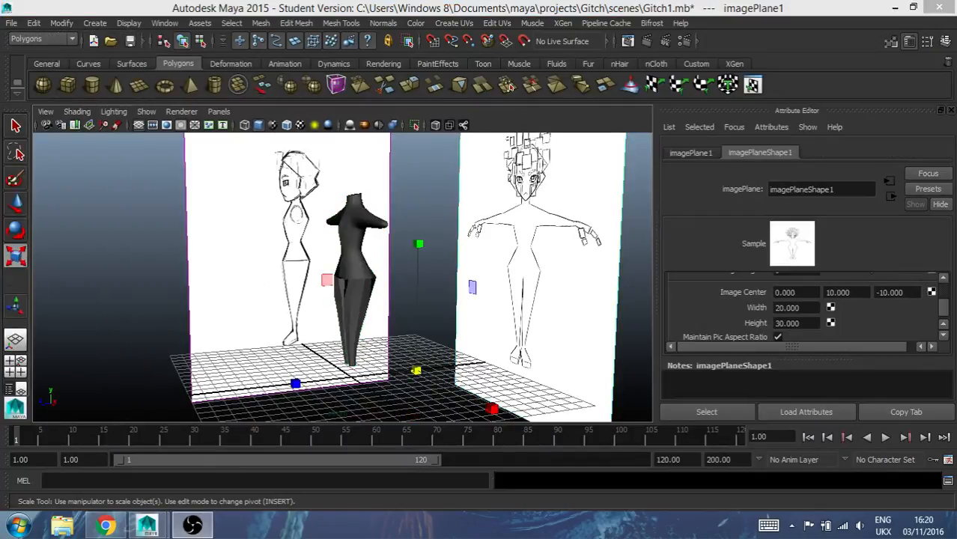